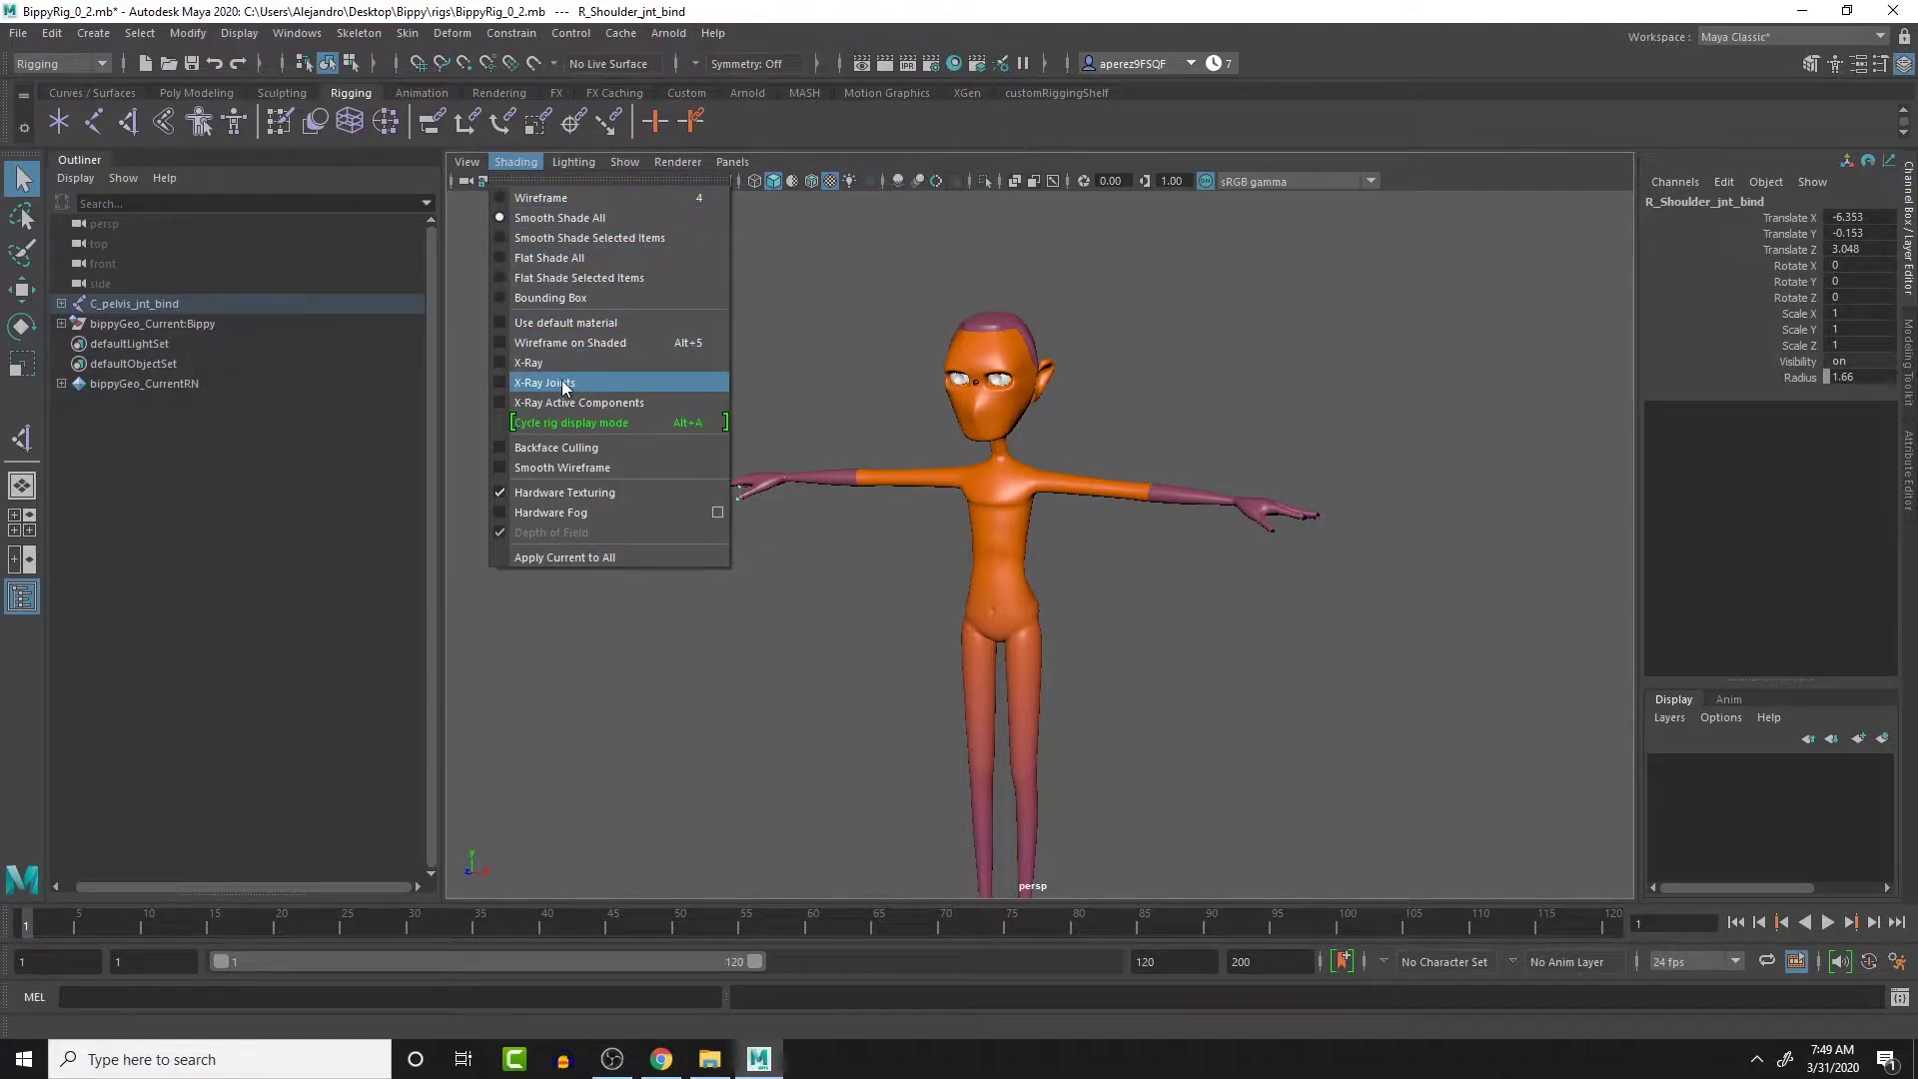
Make the skeleton visible through the mesh with X-Ray Joints and select the pelvis joint to highlight the whole chain
click(561, 382)
alt+drag(999, 507, 944, 509)
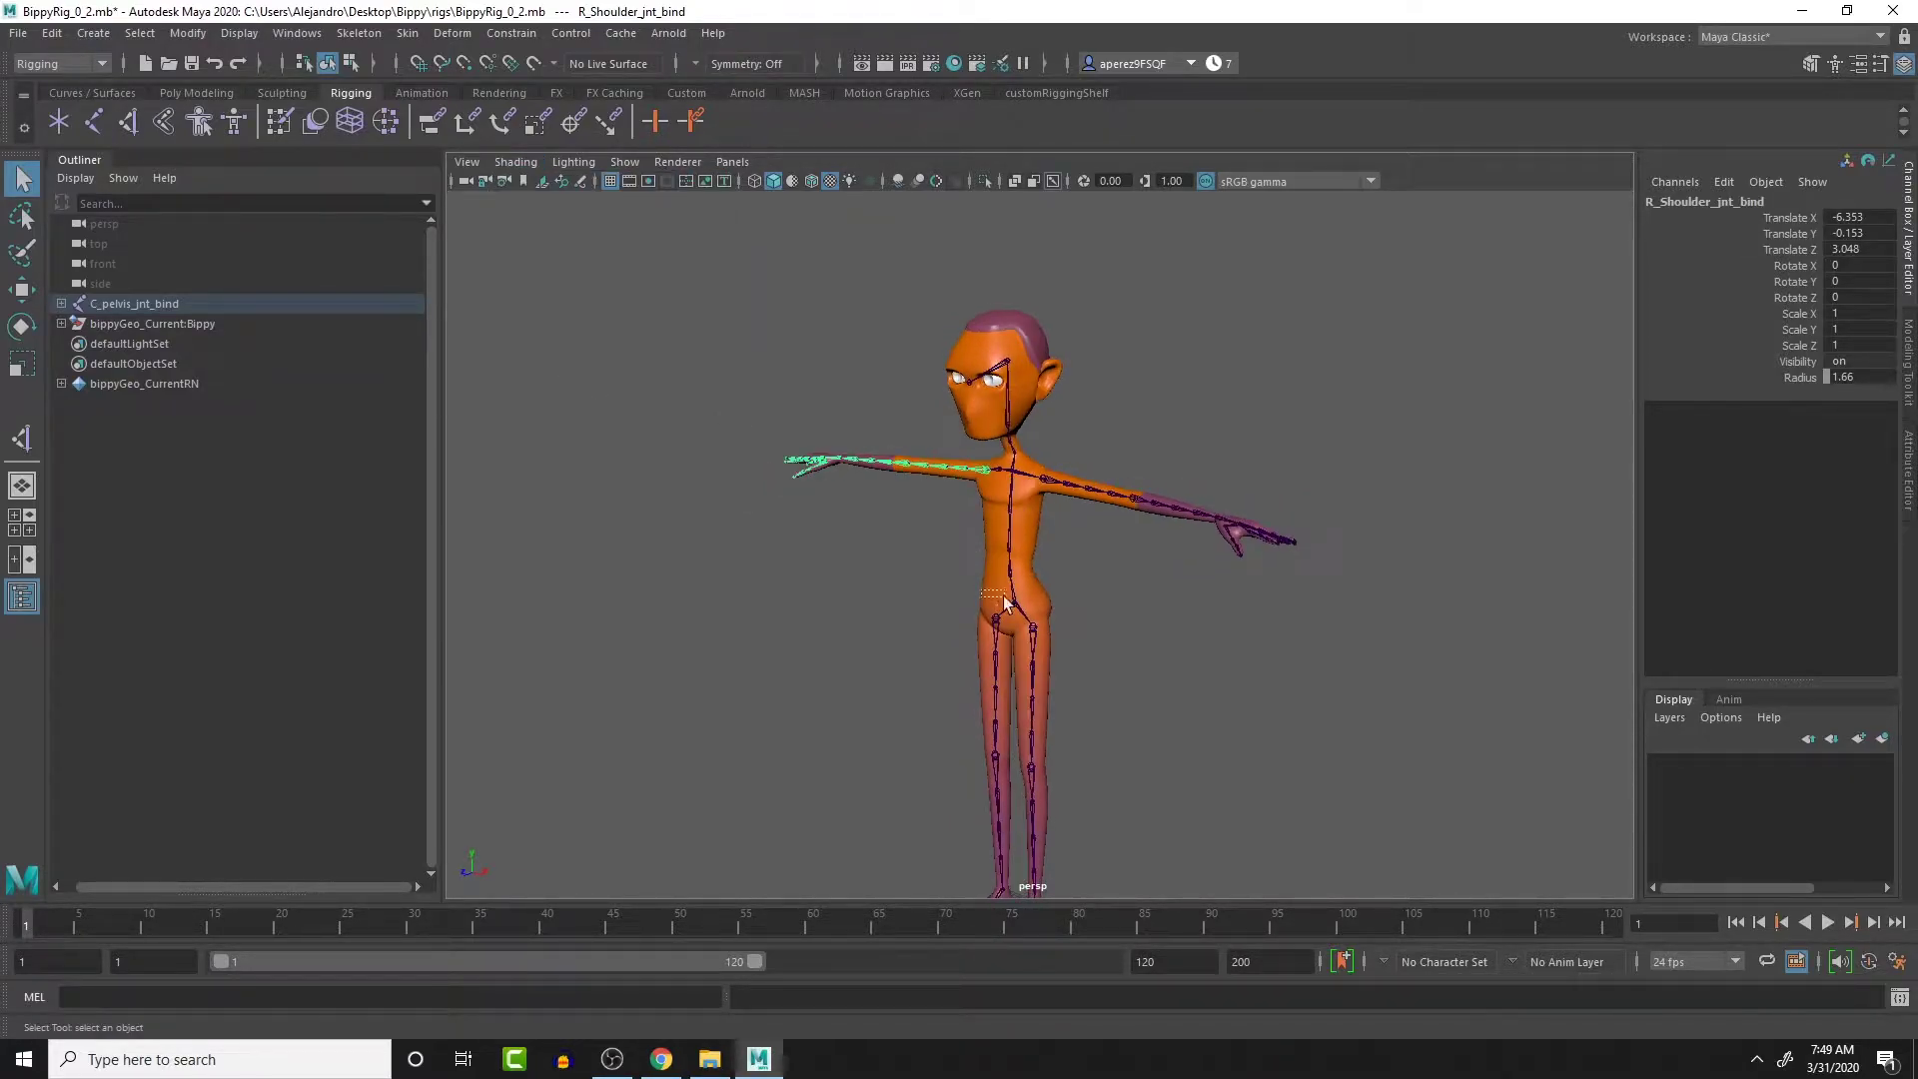
click(991, 596)
scroll(1065, 590, up, 5)
scroll(1063, 591, up, 5)
scroll(1062, 591, down, 2)
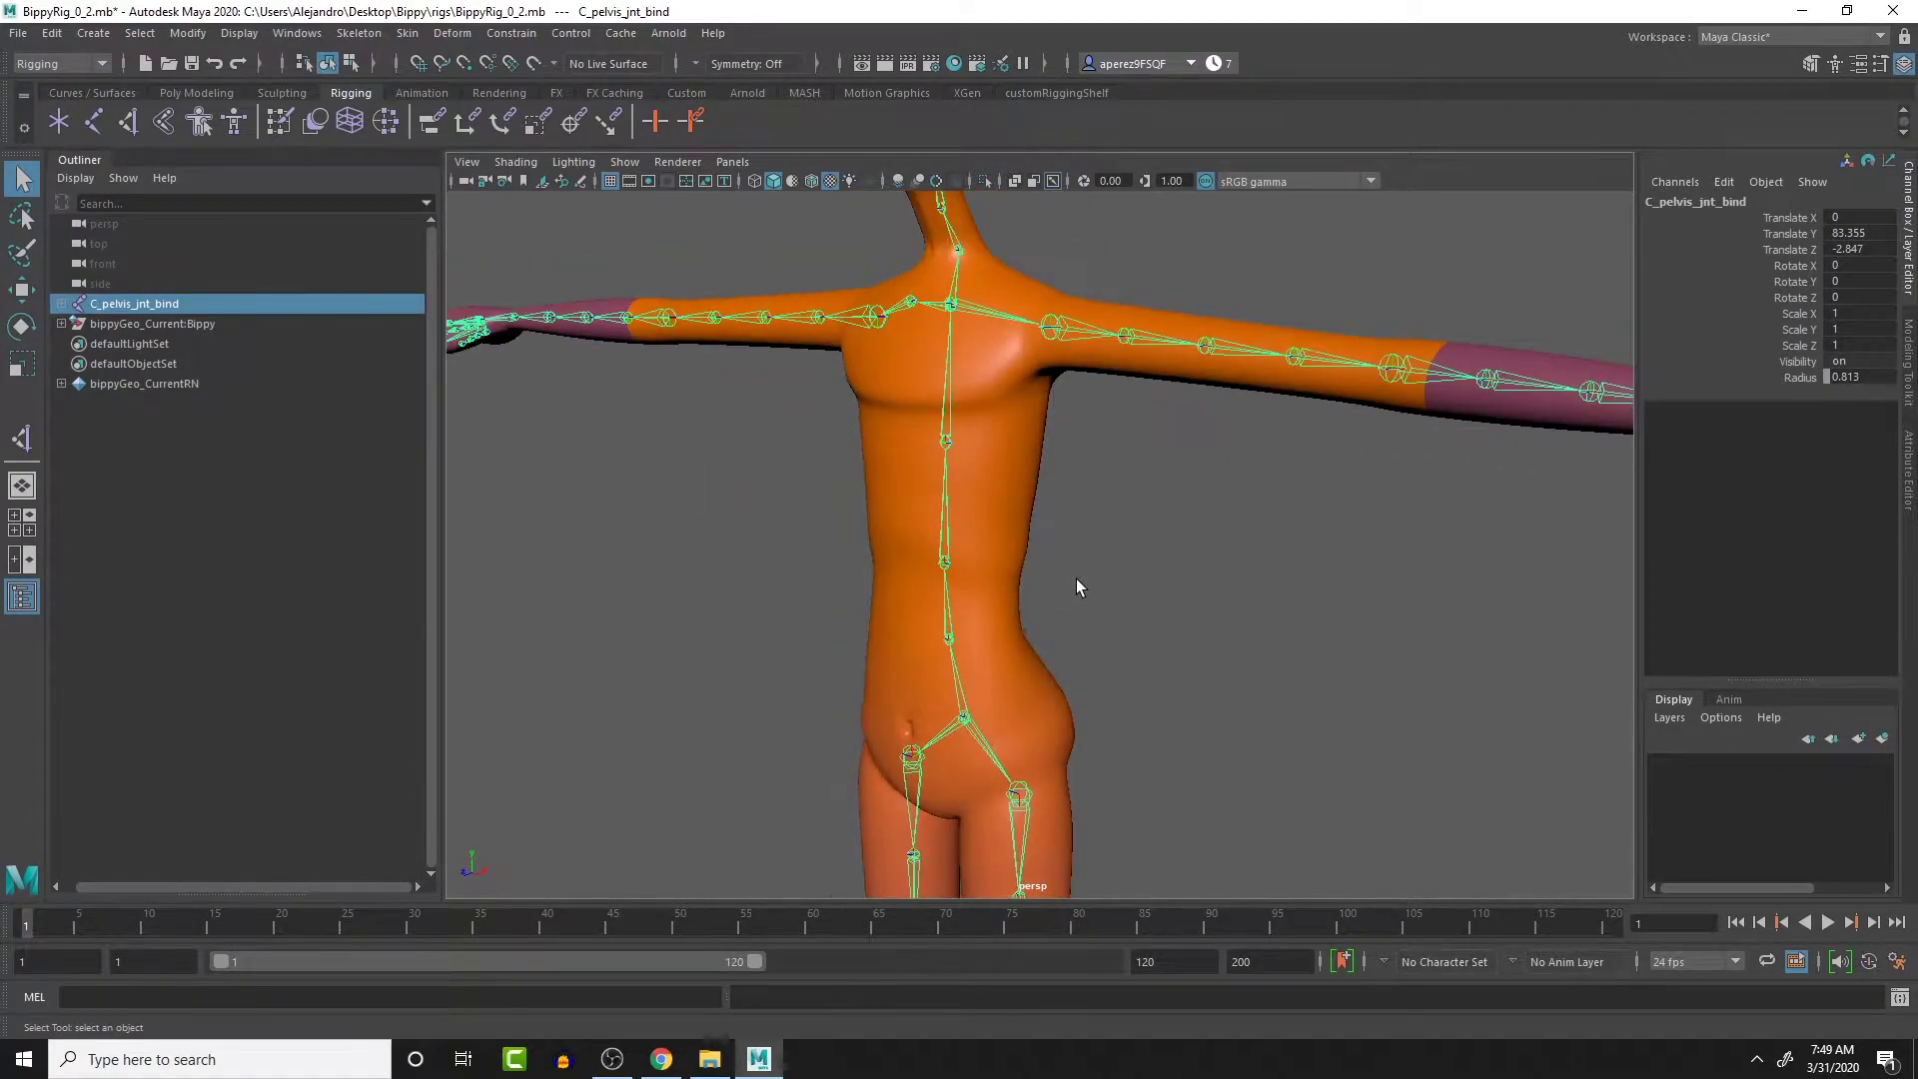
alt+middle_drag(1076, 578, 1041, 589)
Examine the joints along the left arm from the shoulder to the forearm twist joints
drag(1057, 423, 1215, 501)
alt+middle_drag(1319, 421, 1057, 416)
drag(1057, 349, 1167, 419)
key(Down)
drag(1300, 431, 1301, 433)
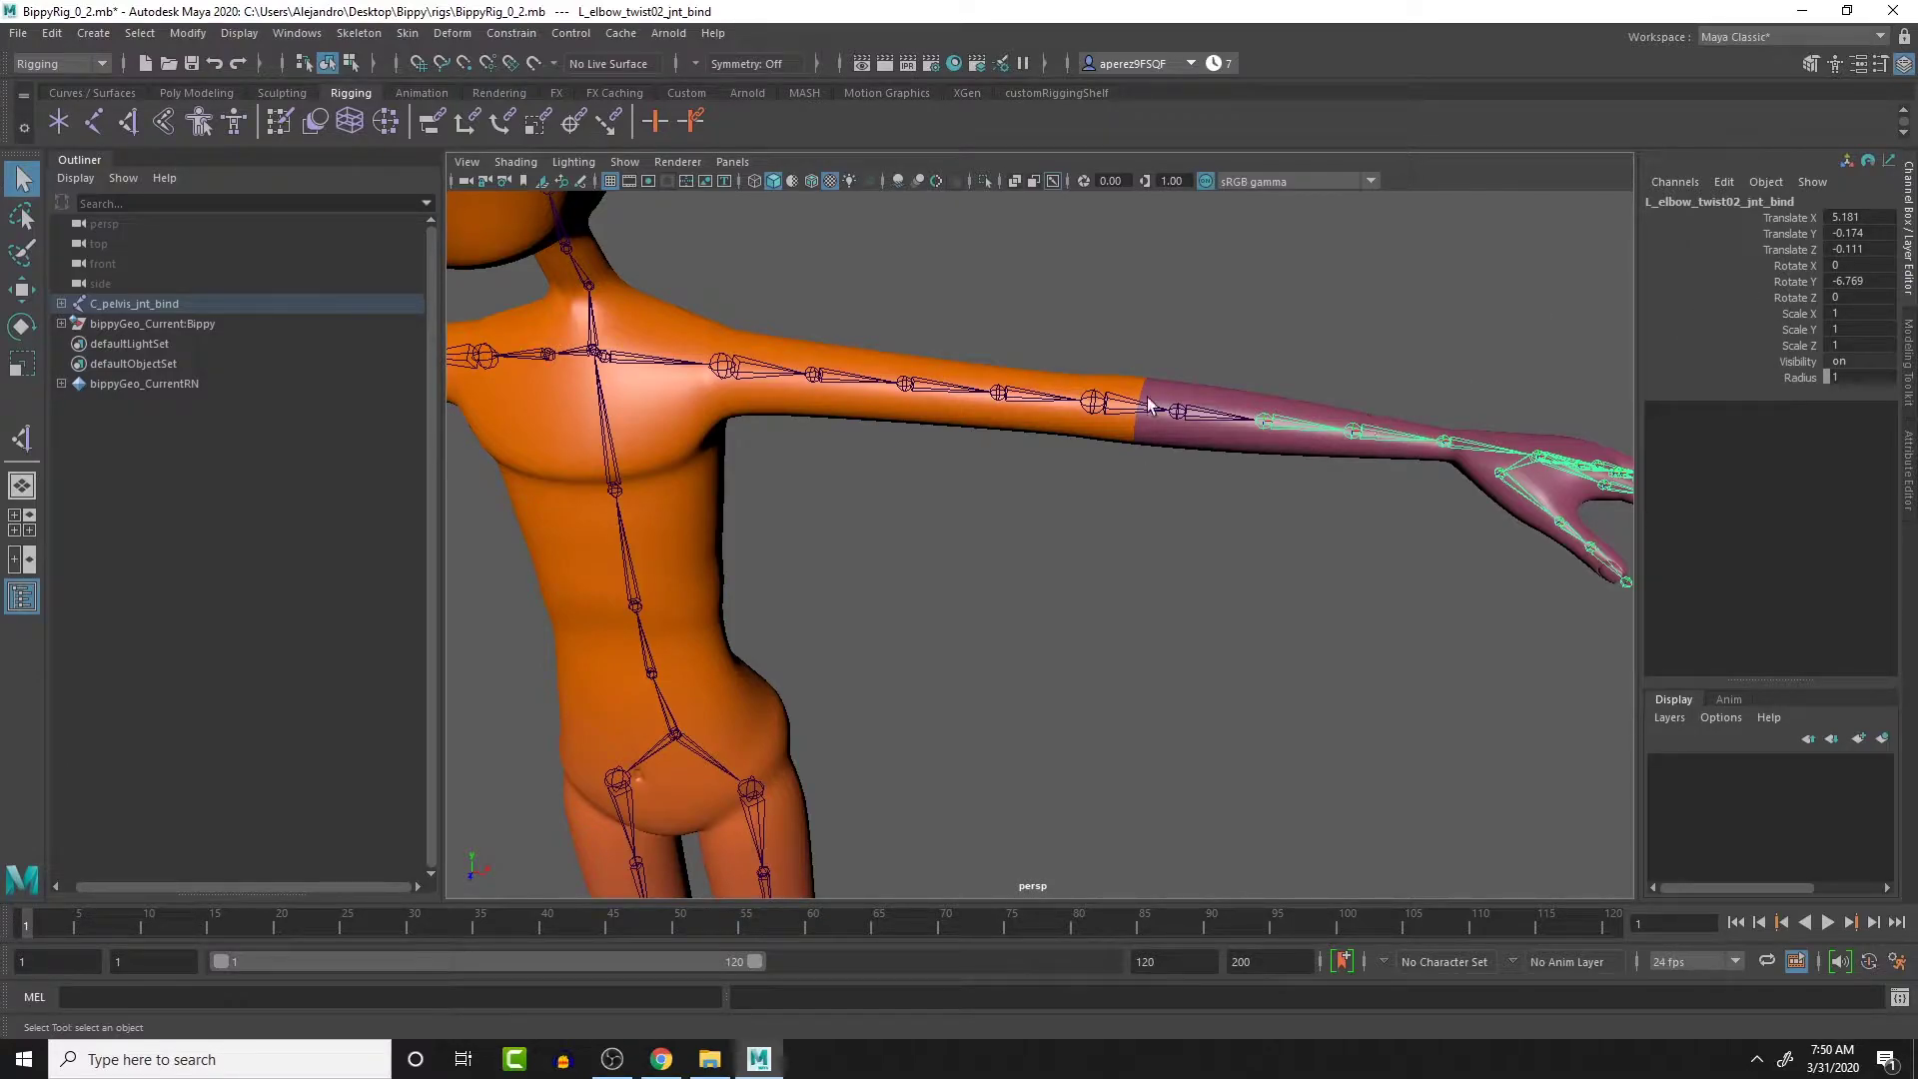
Select the left elbow, forearm twist and wrist joints, test-rotate them together about X by about -45 degrees, and undo it
drag(1130, 471, 1131, 470)
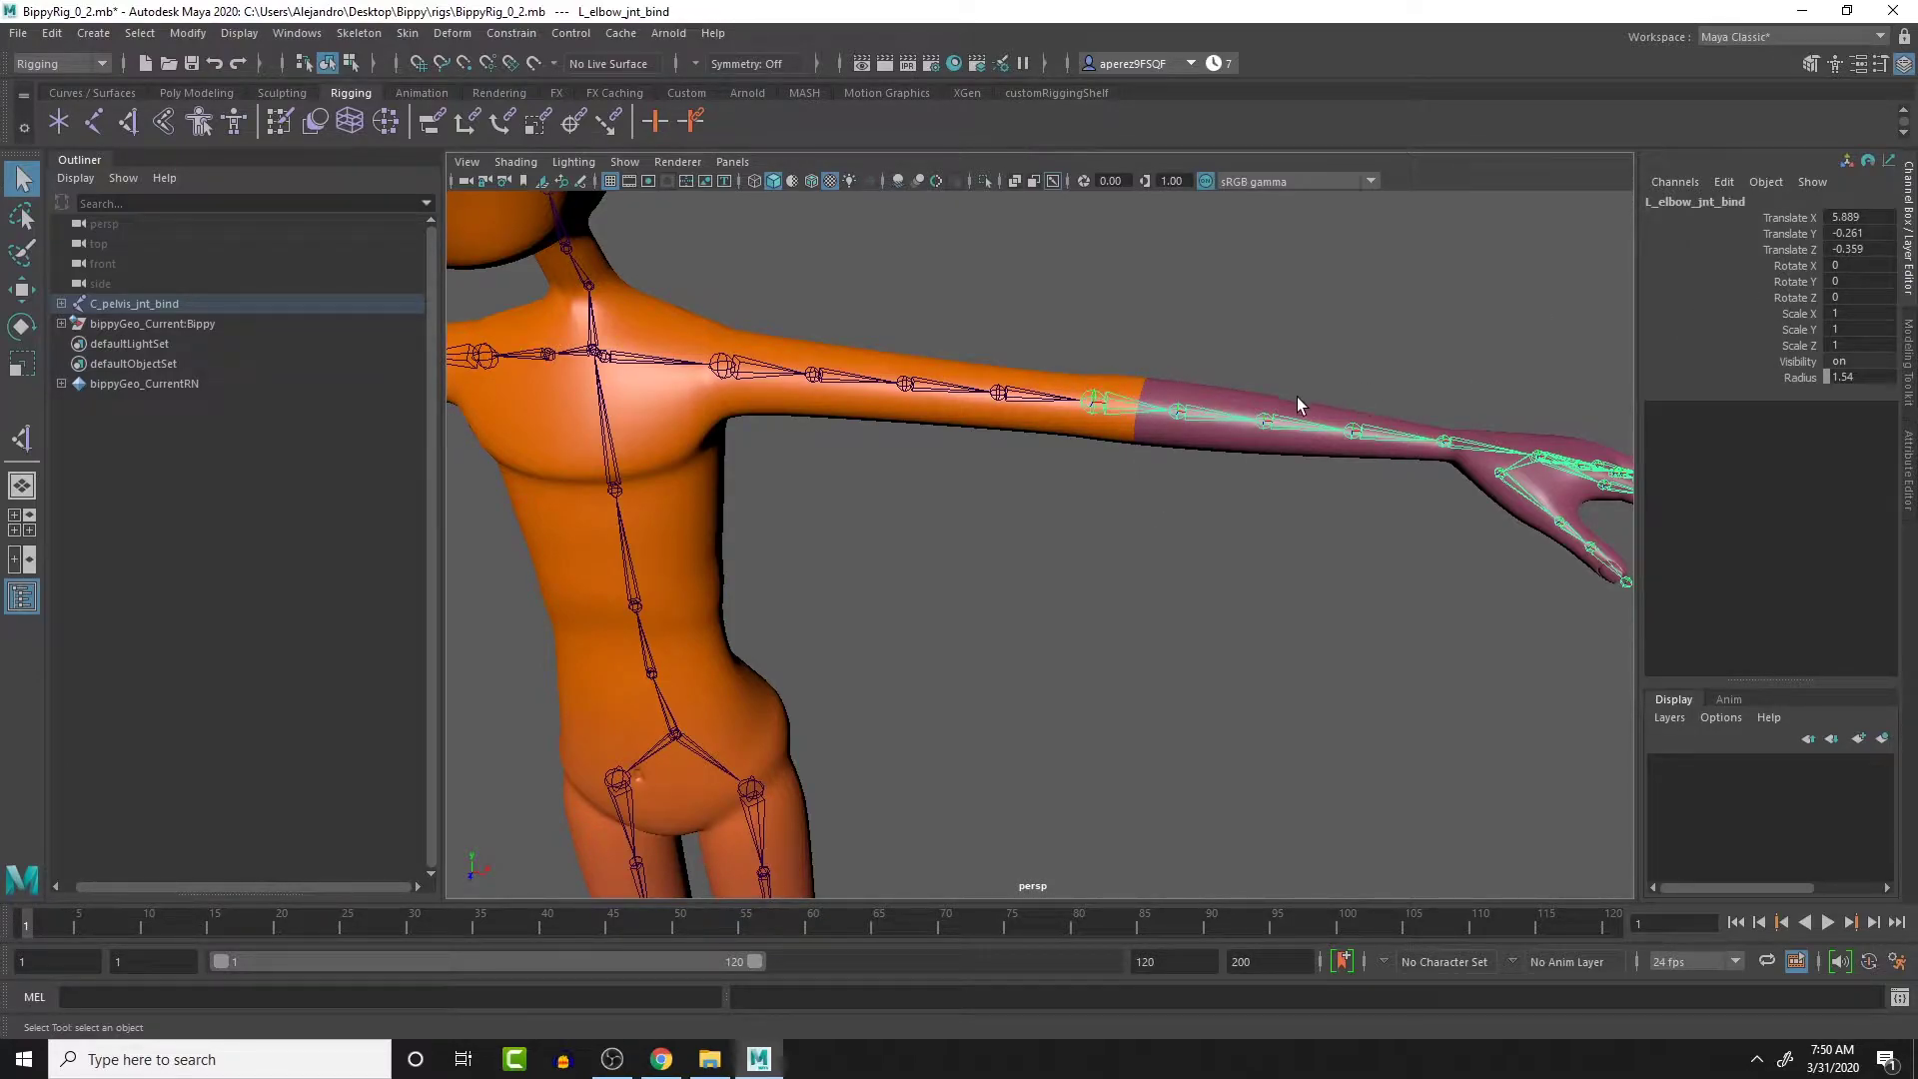
shift+drag(1220, 408, 1370, 460)
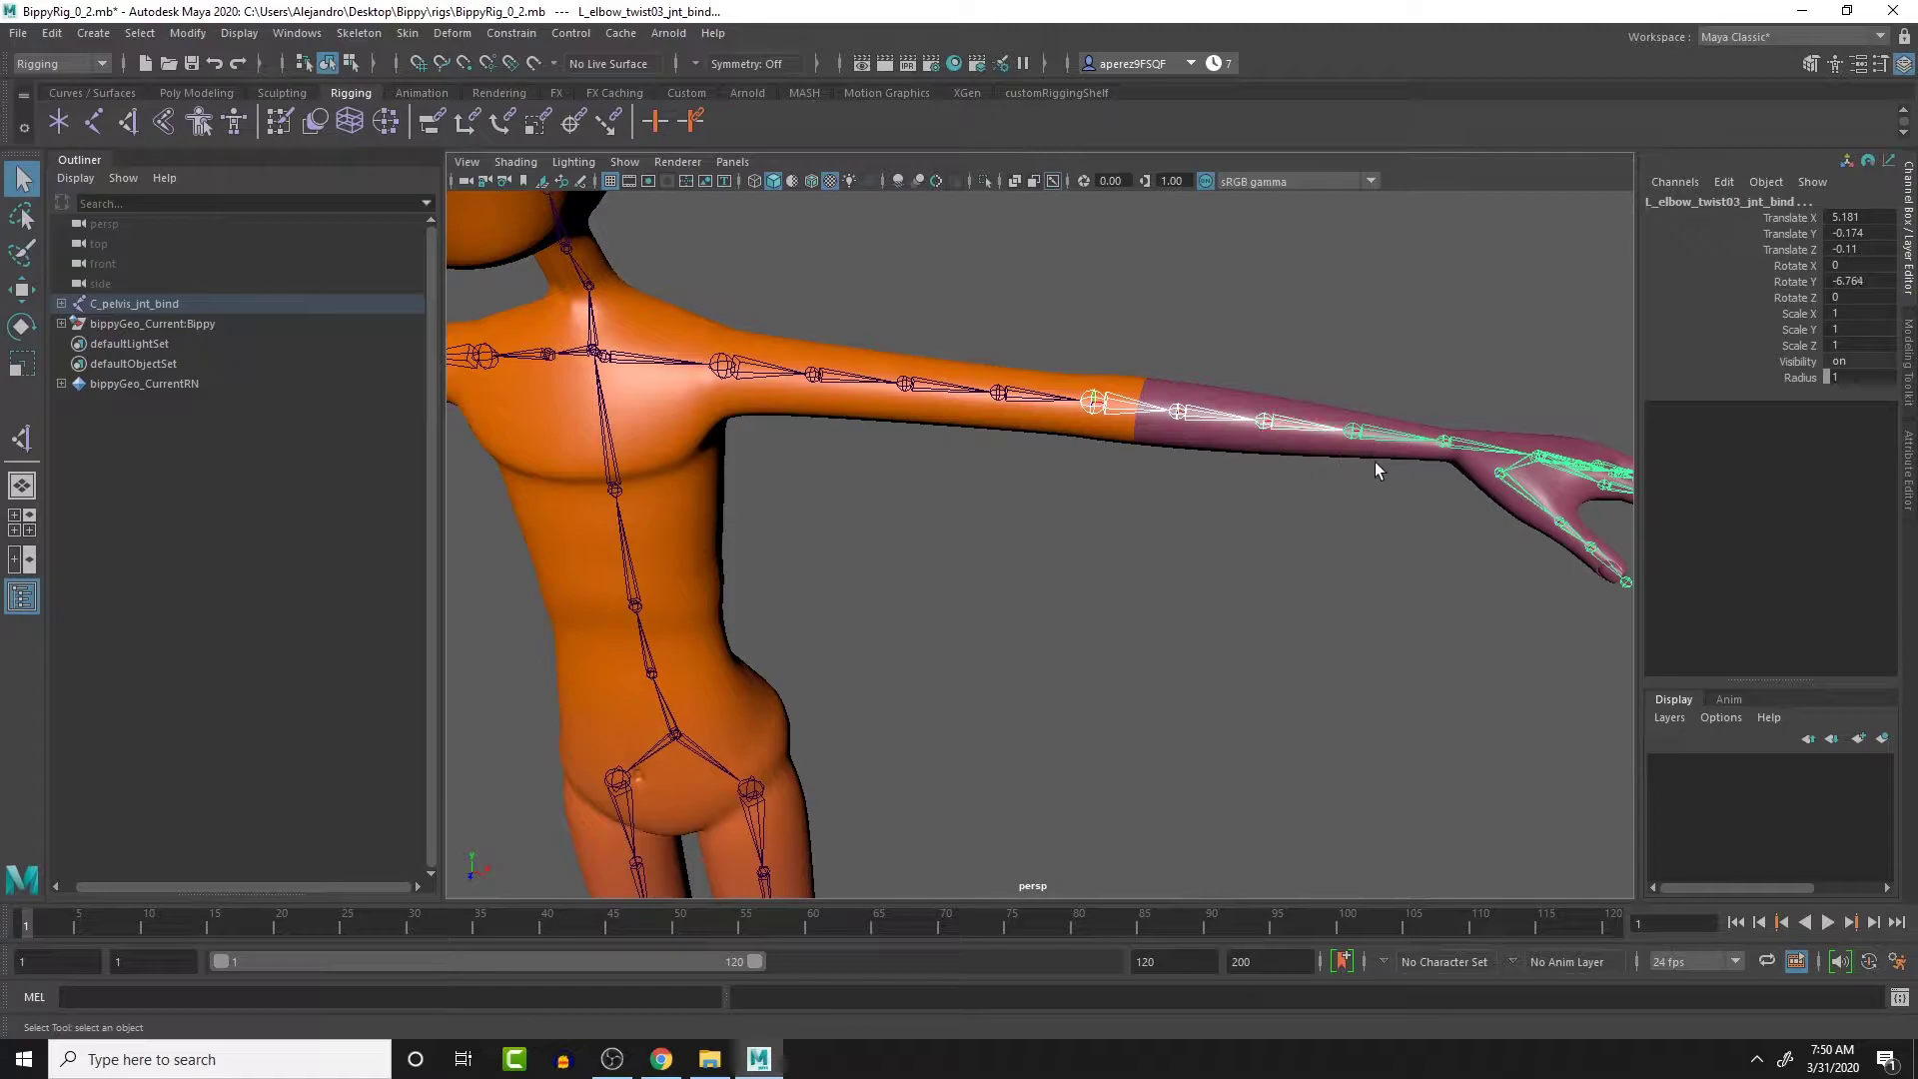
shift+drag(1460, 406, 1466, 471)
key(e)
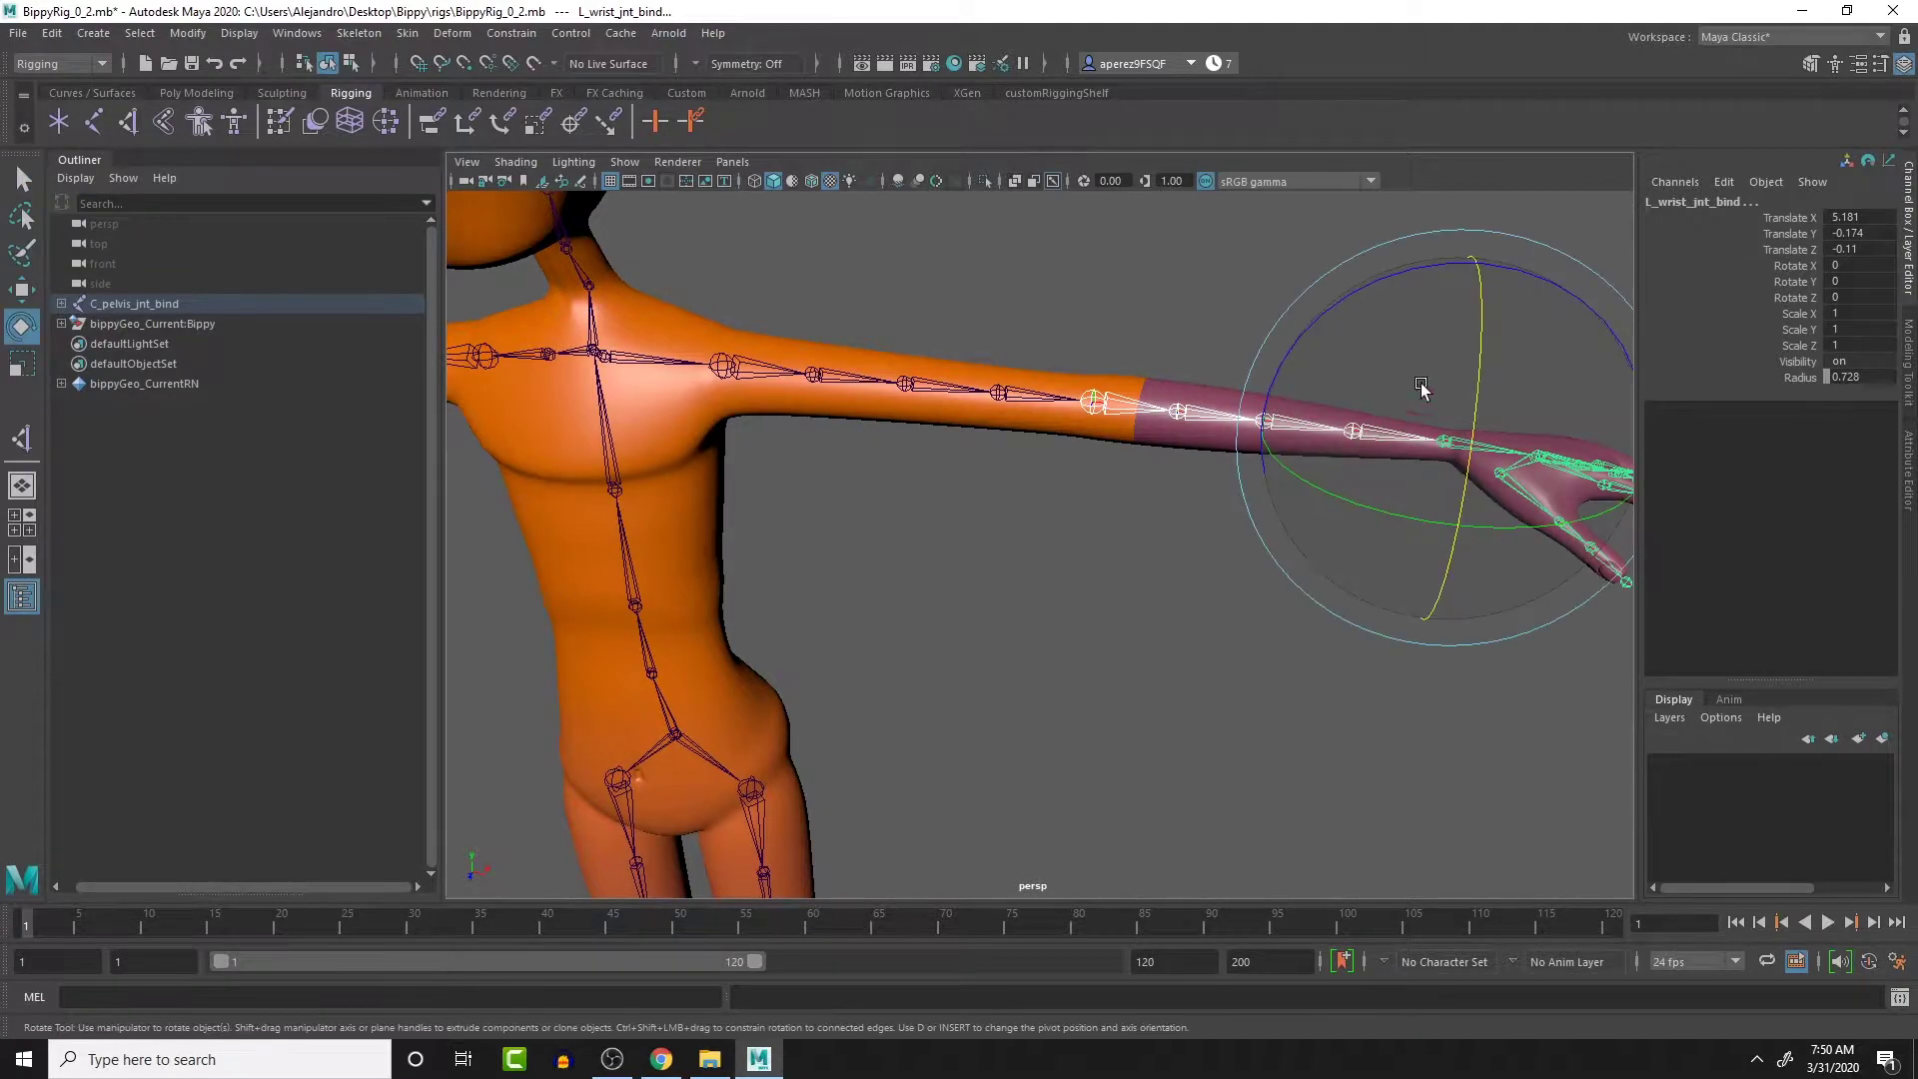
drag(1476, 365, 1365, 287)
key(ctrl+z)
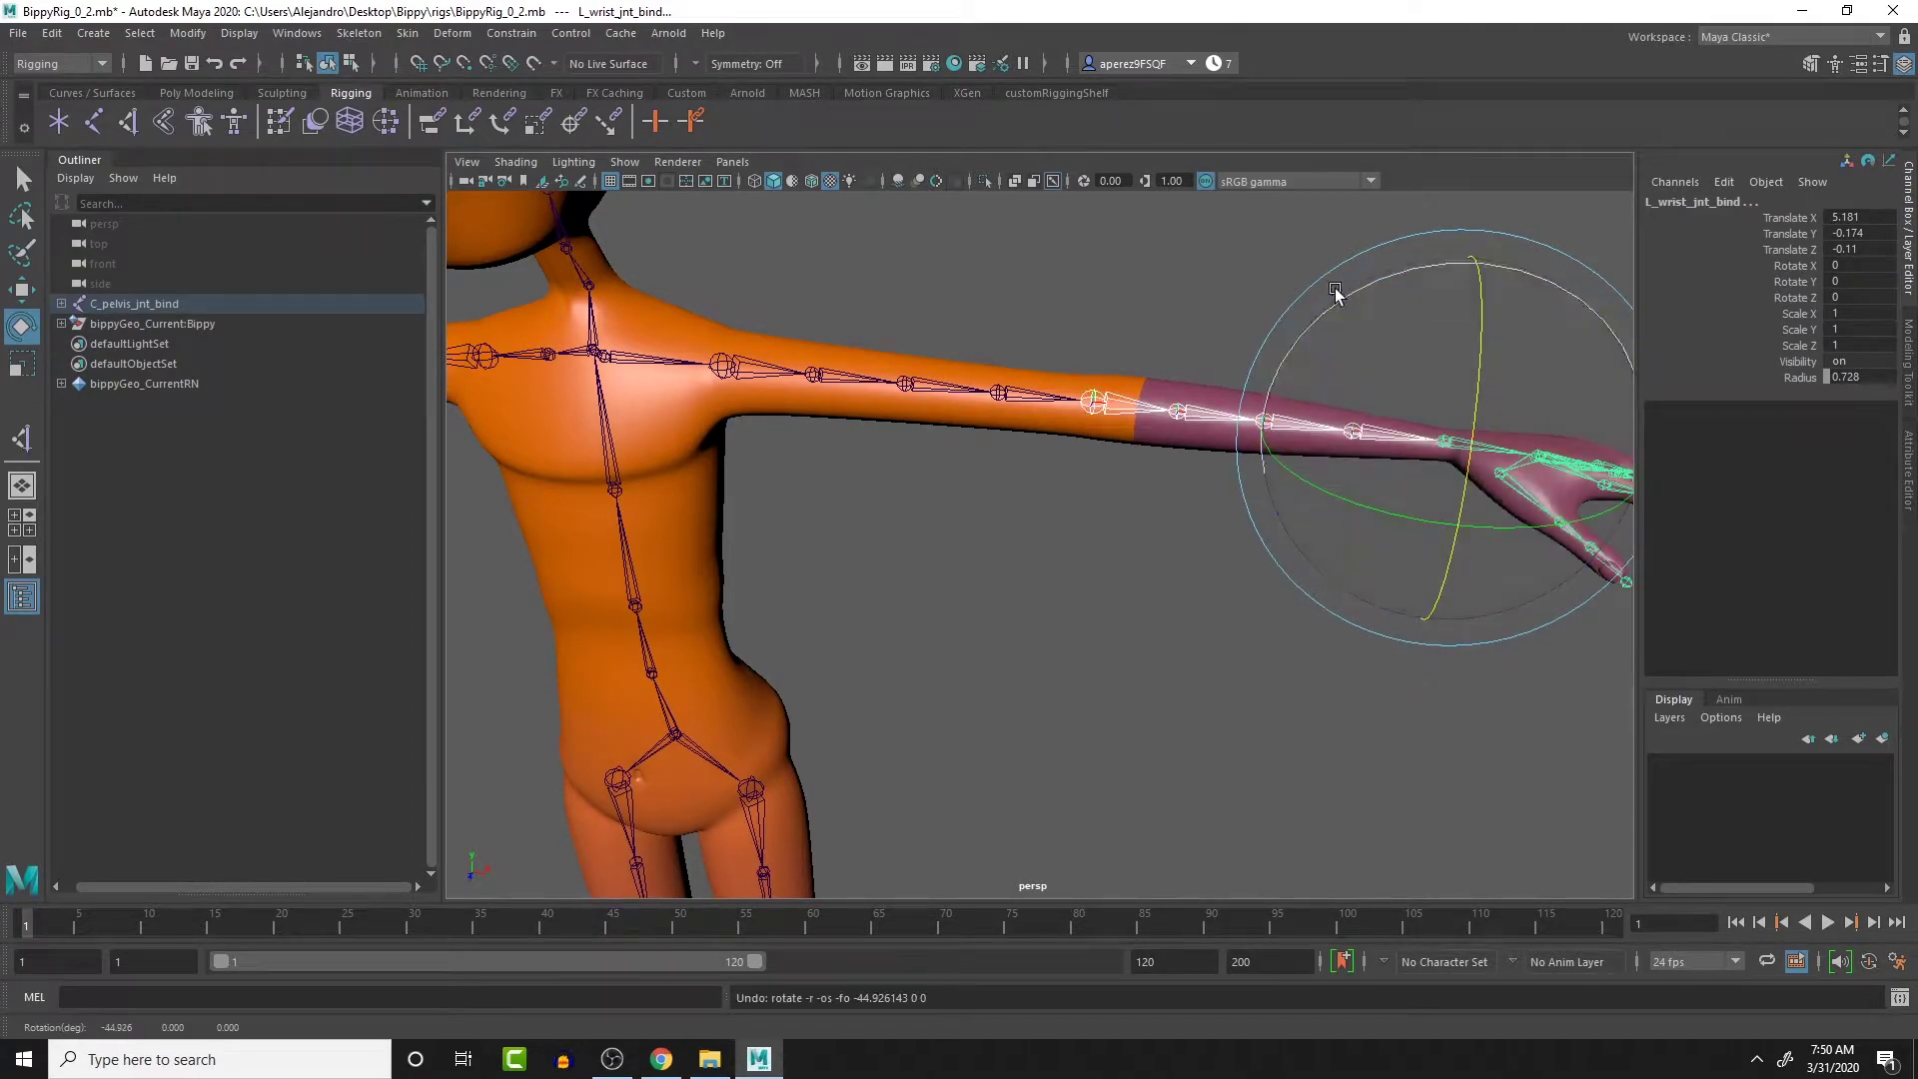
Try another rotation of the selected left forearm joints from a different viewing angle and undo it
alt+middle_drag(1189, 320, 950, 286)
alt+drag(950, 285, 956, 343)
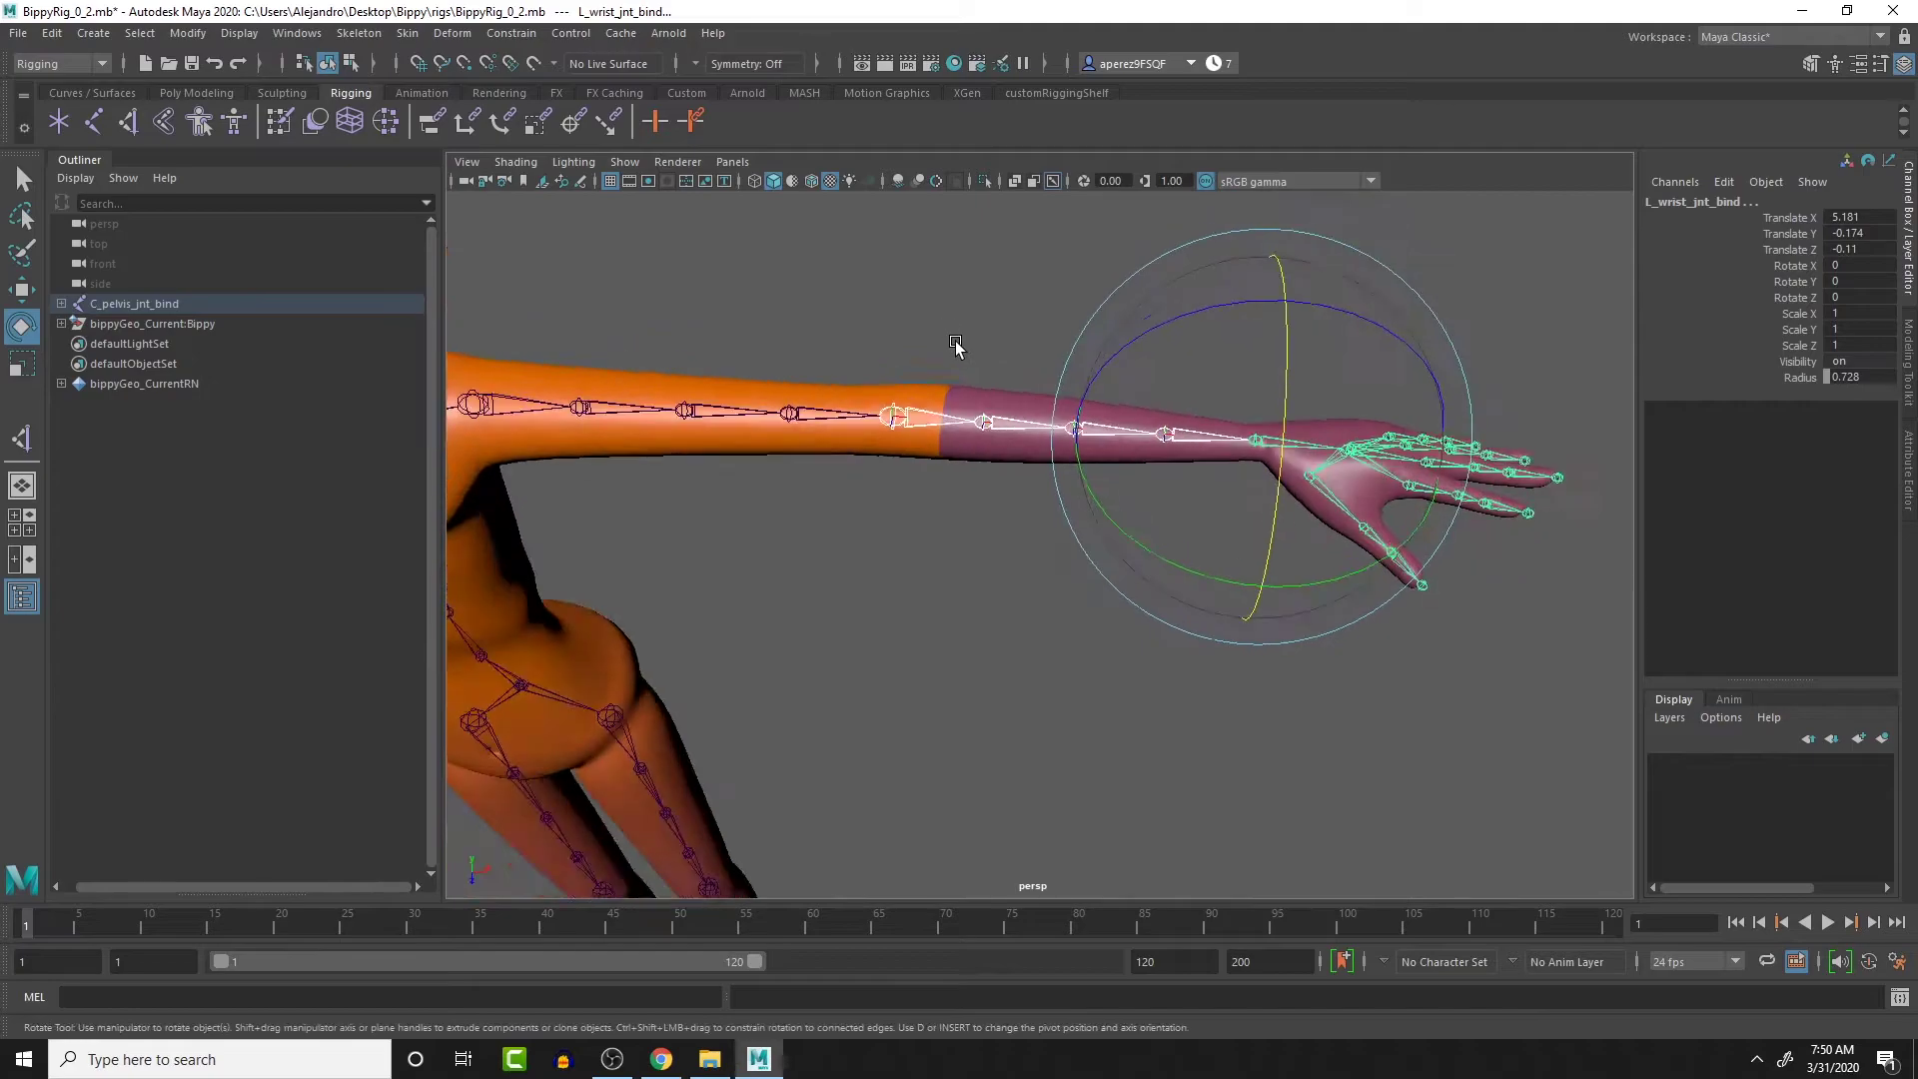
mouse_move(1263, 400)
mouse_down()
mouse_move(1280, 413)
mouse_move(1274, 536)
mouse_move(1264, 430)
mouse_up()
key(ctrl+z)
alt+middle_drag(776, 520, 873, 522)
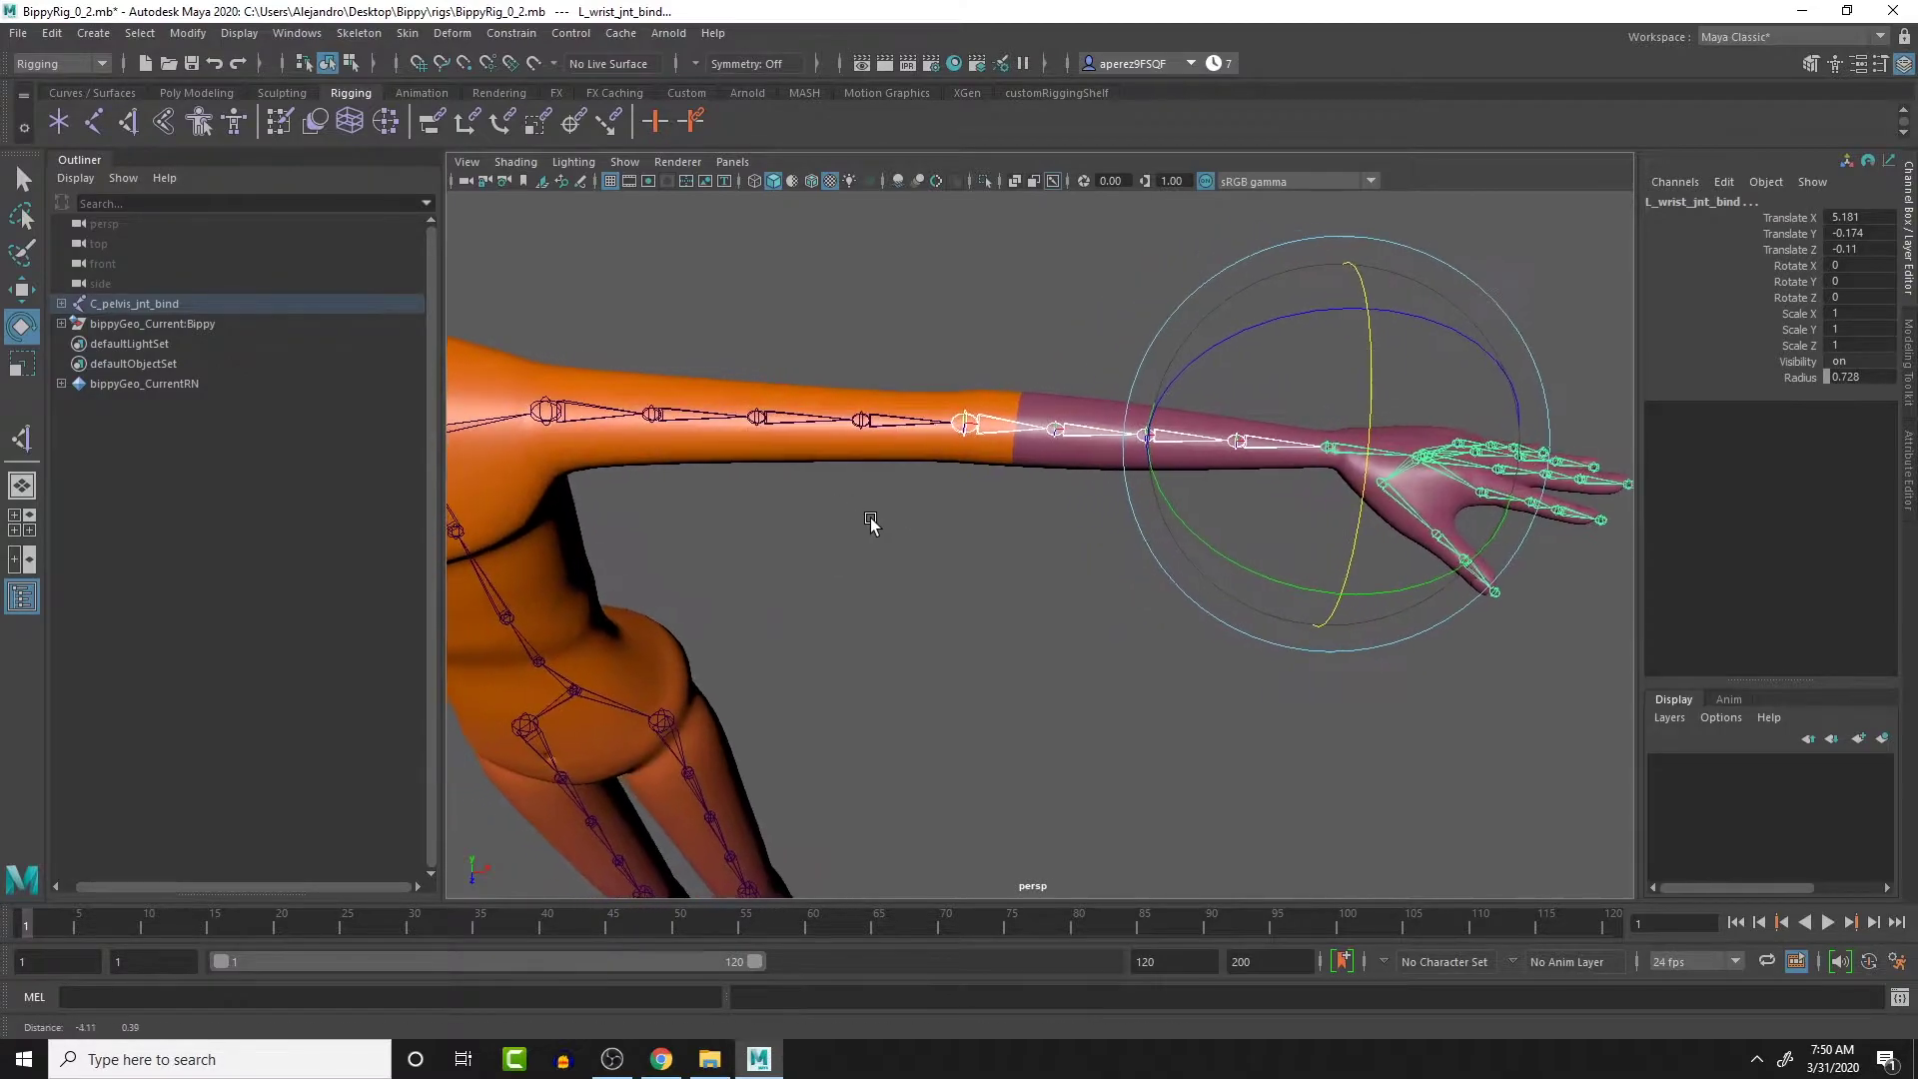
Examine the axis directions of the left forearm twist joints with the Move tool, including L_elbow_twist01_jnt_bind
key(q)
key(w)
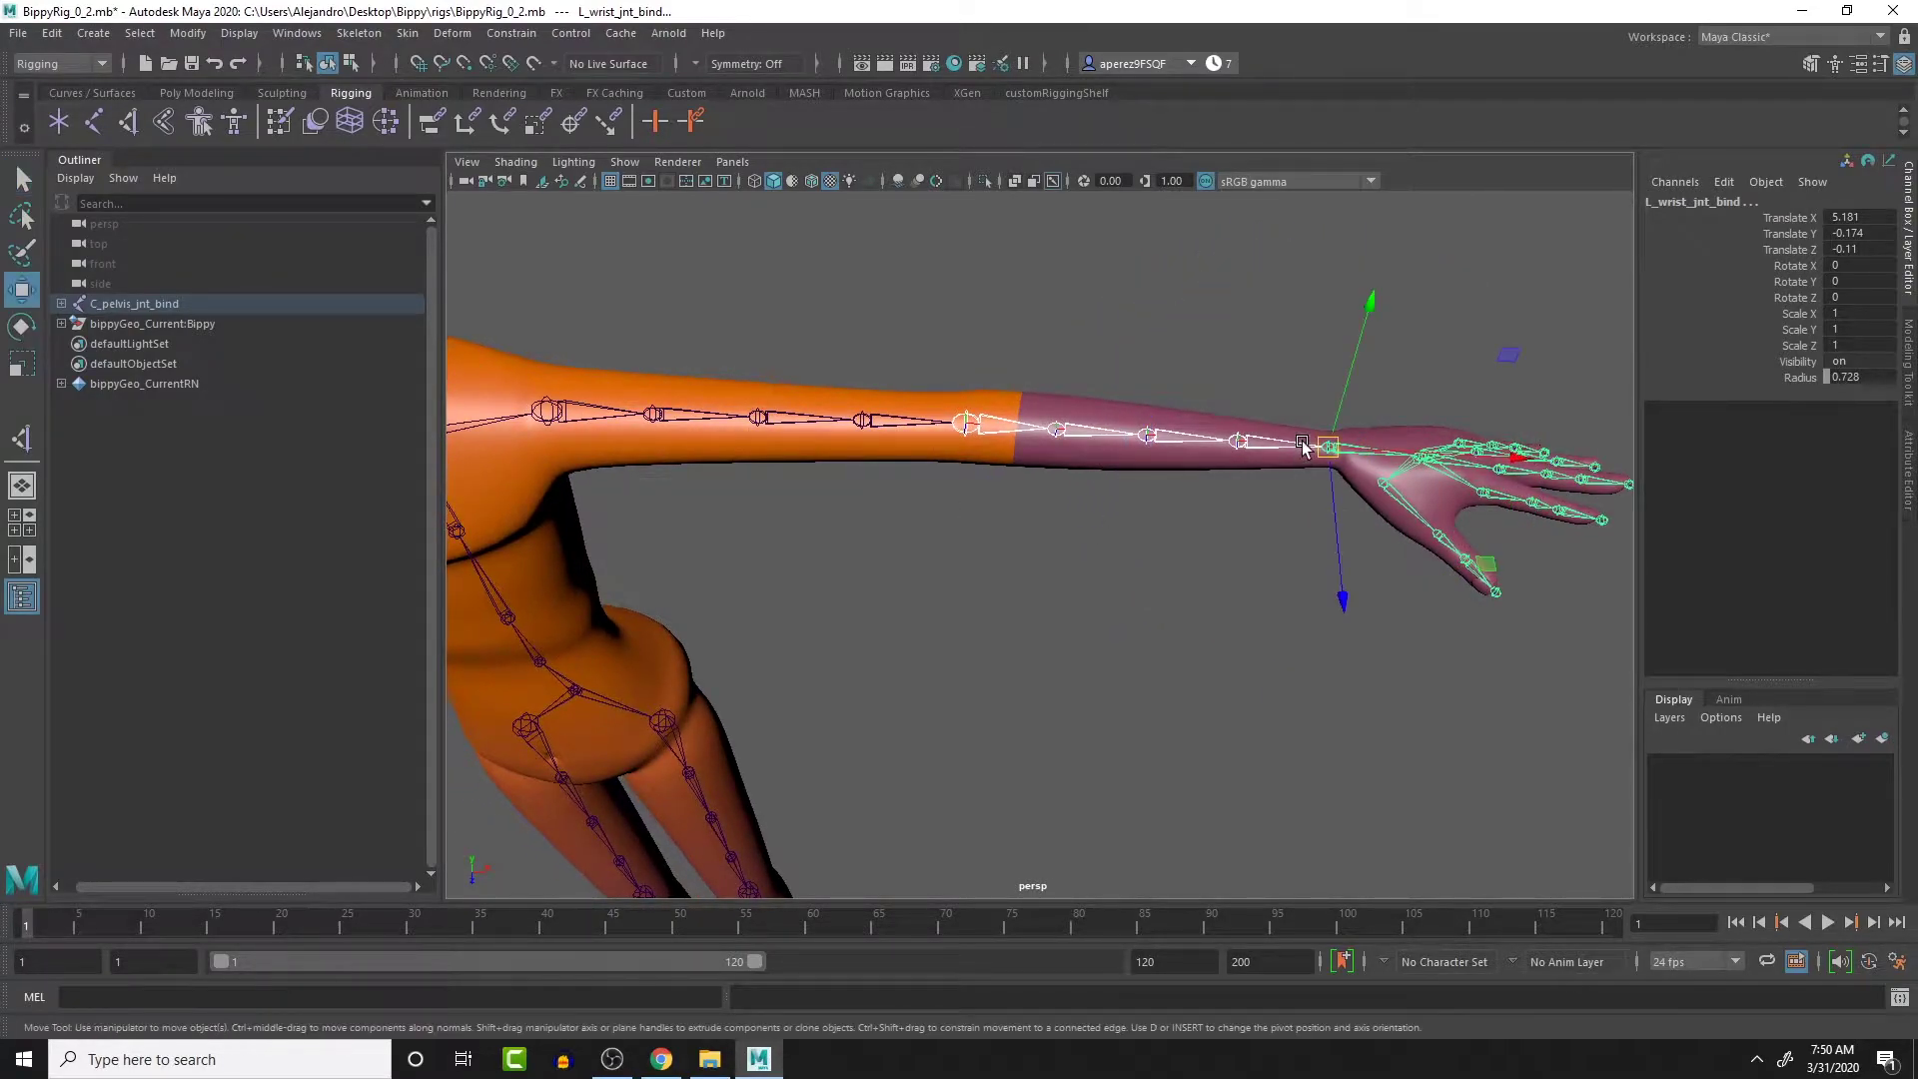
click(1241, 441)
alt+drag(1156, 445, 1131, 412)
click(1061, 368)
scroll(1099, 422, up, 4)
scroll(1049, 513, up, 8)
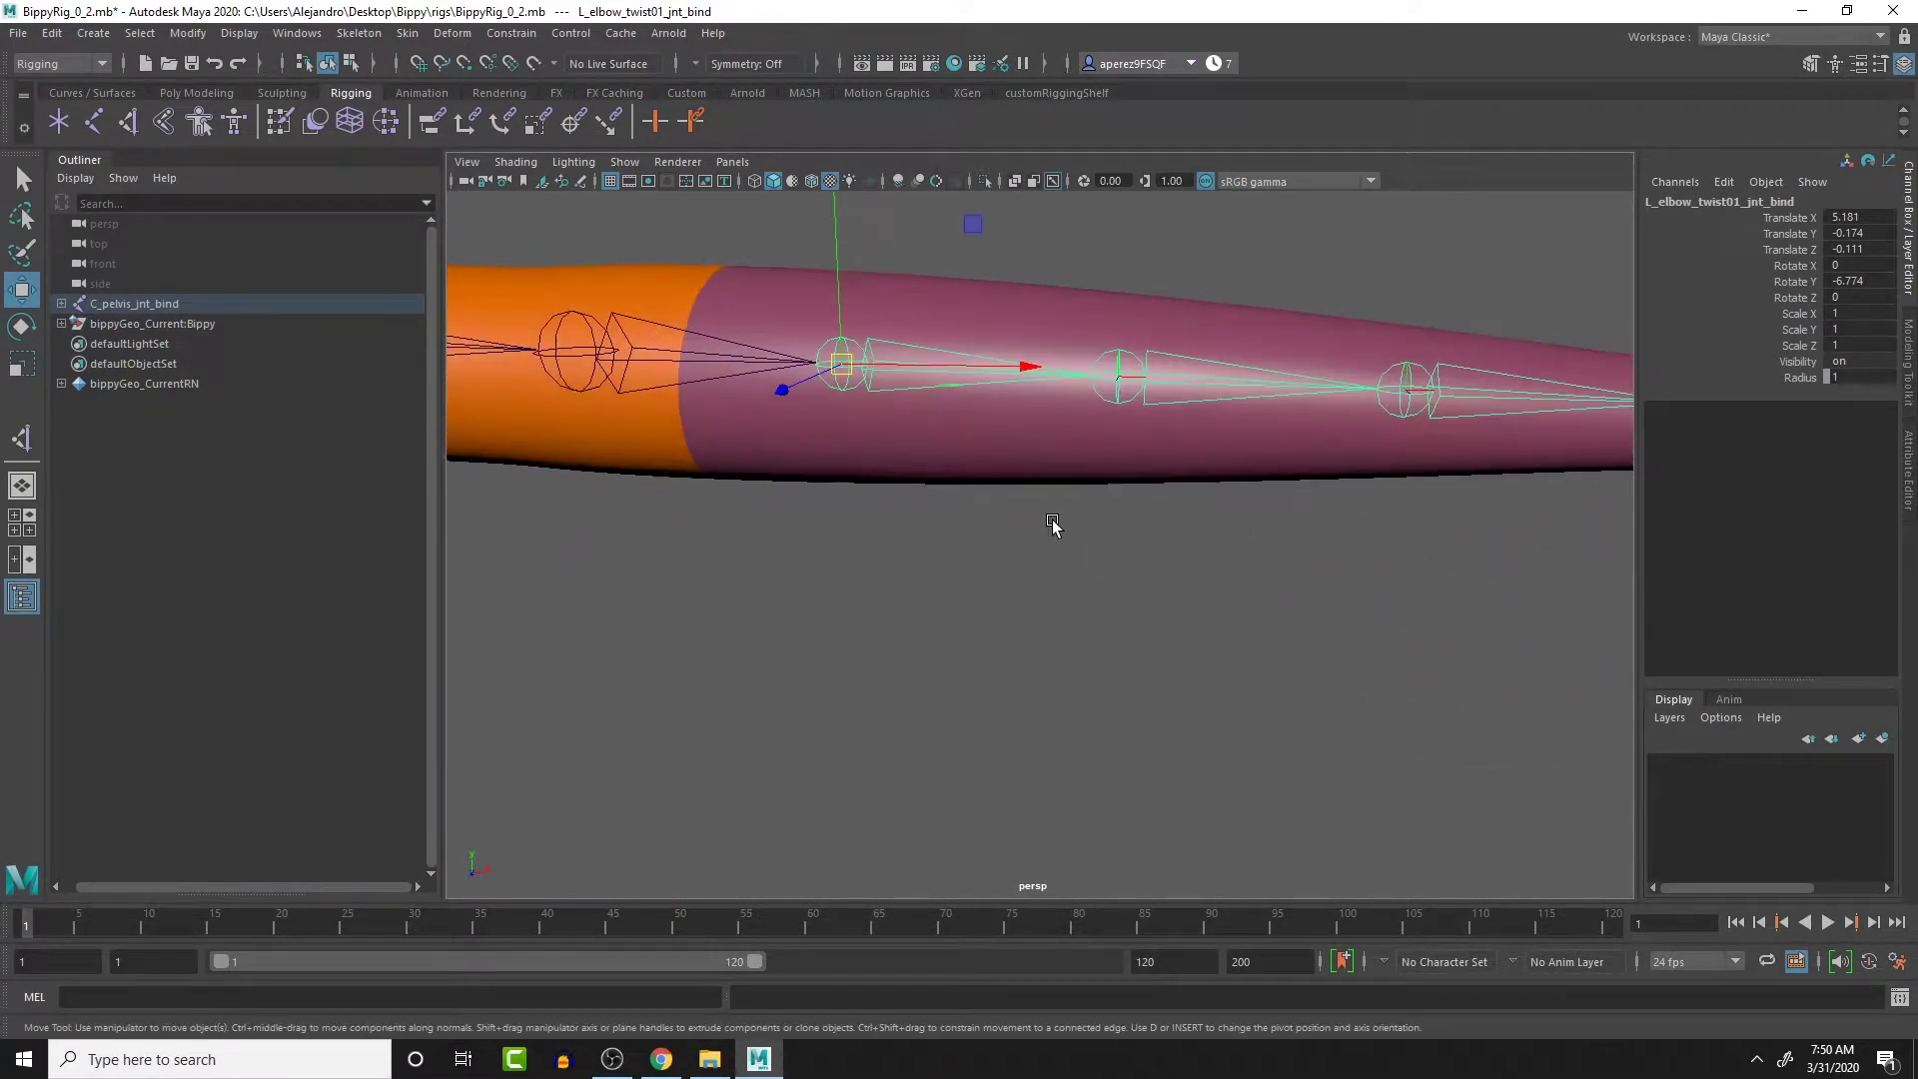
scroll(1040, 449, down, 2)
scroll(1044, 448, down, 2)
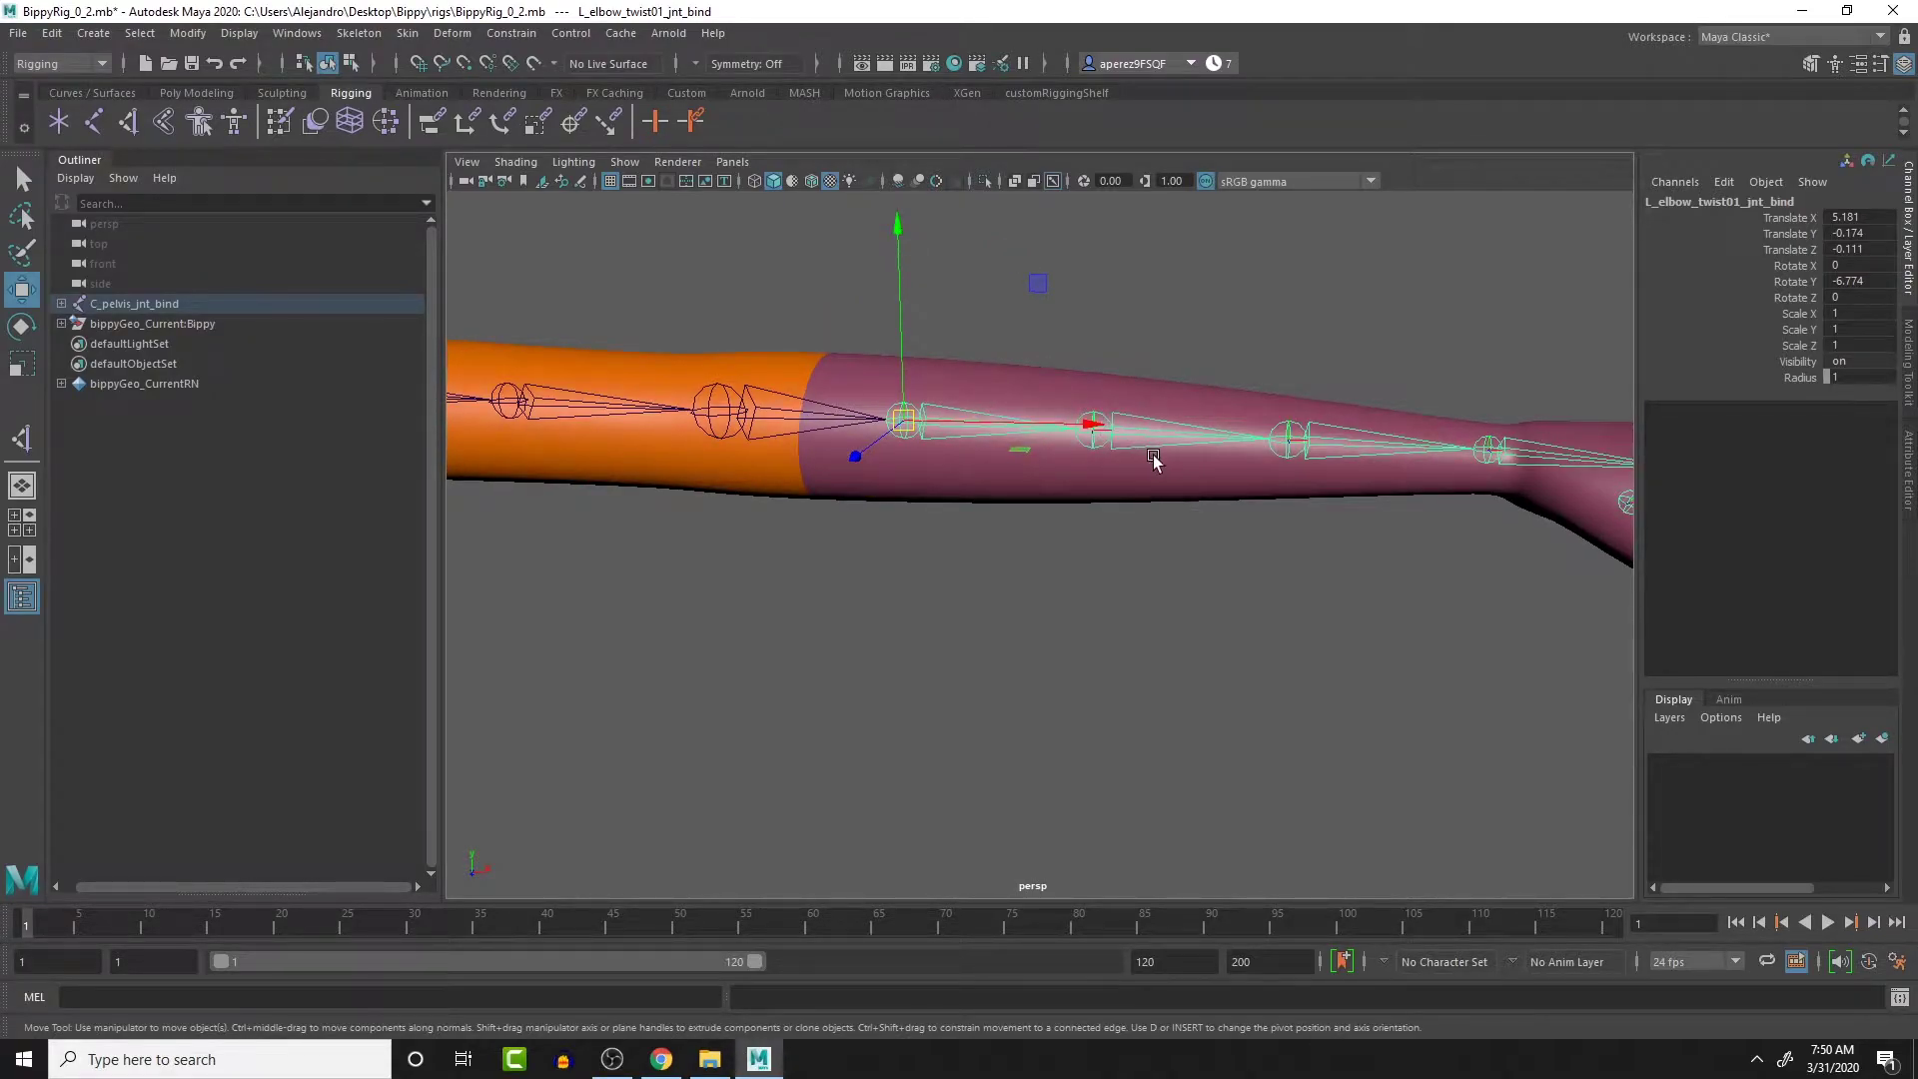
alt+middle_drag(1178, 460, 840, 456)
scroll(1333, 536, down, 3)
Walk through the left pinky joint chain from base to tip and back, examining each joint's axes and rotation values
click(1343, 518)
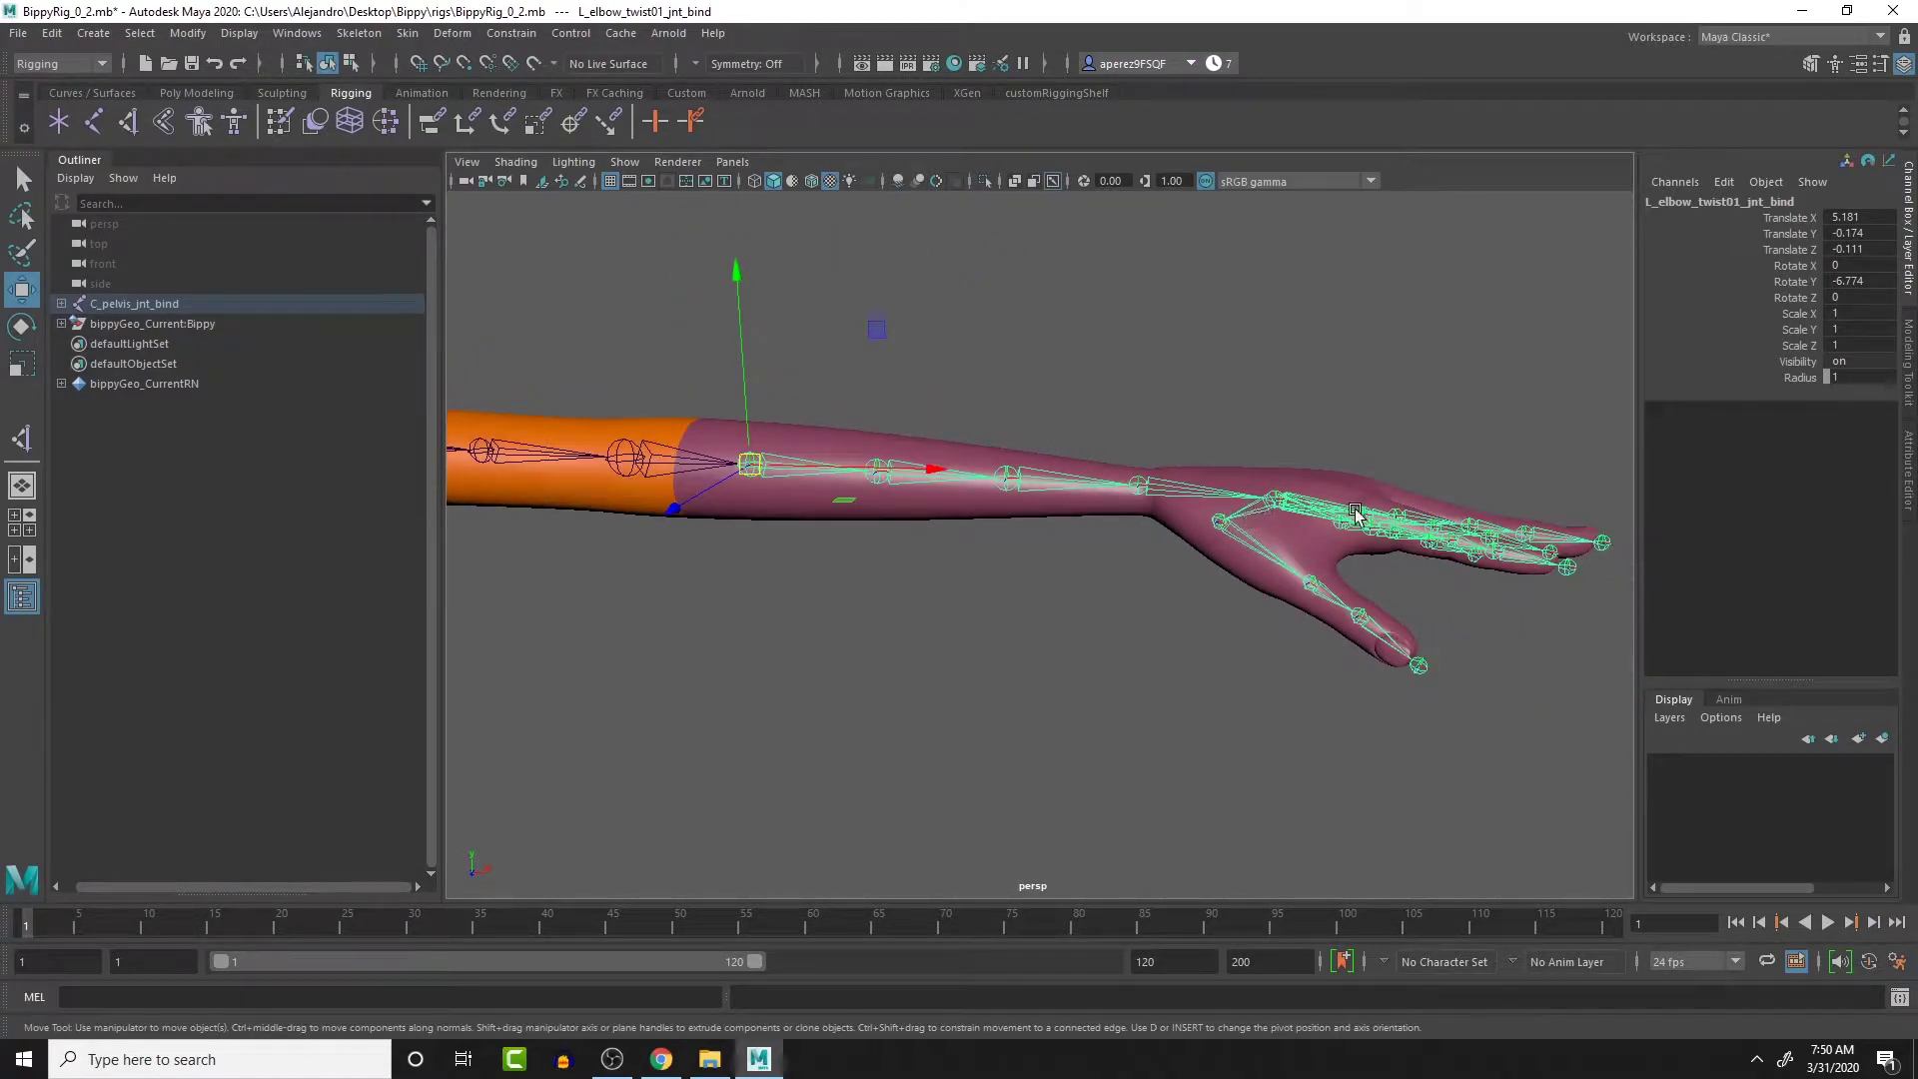
alt+drag(1338, 608, 1202, 666)
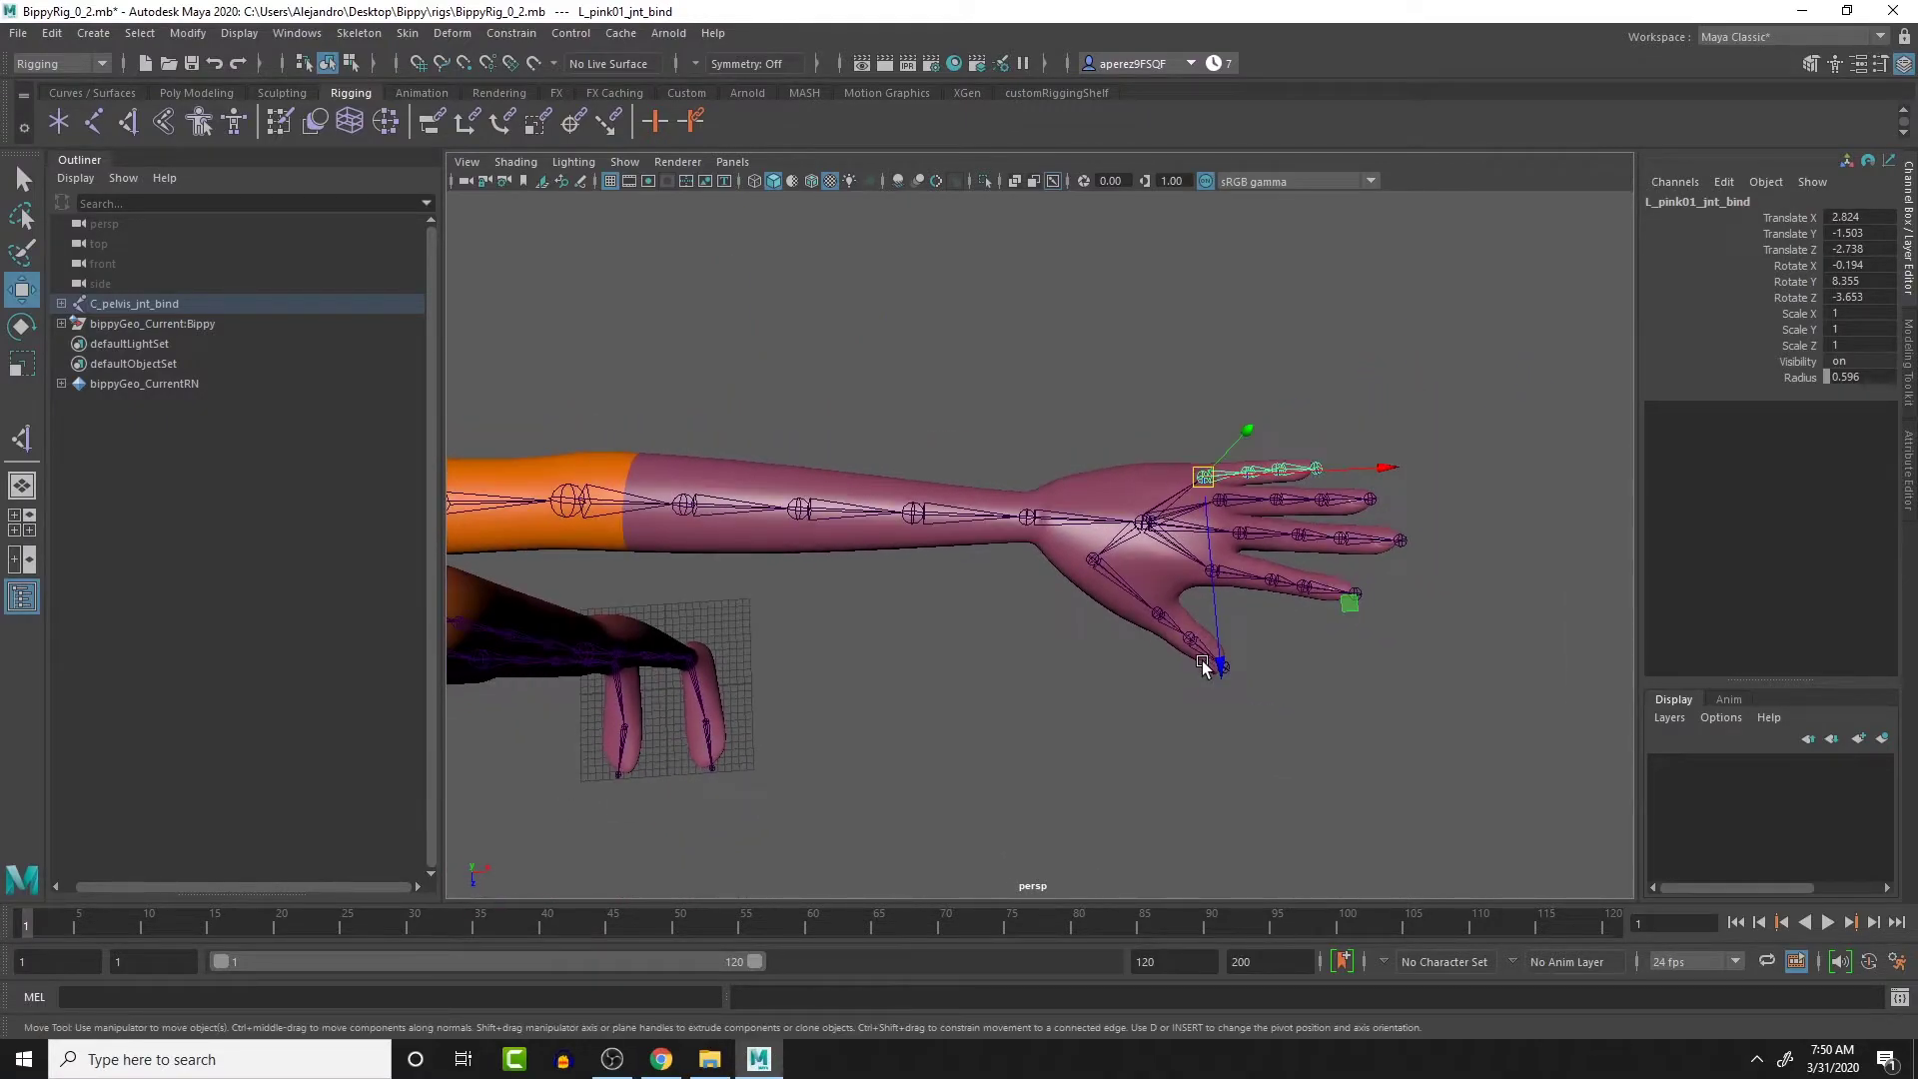
key(Down)
key(Down)
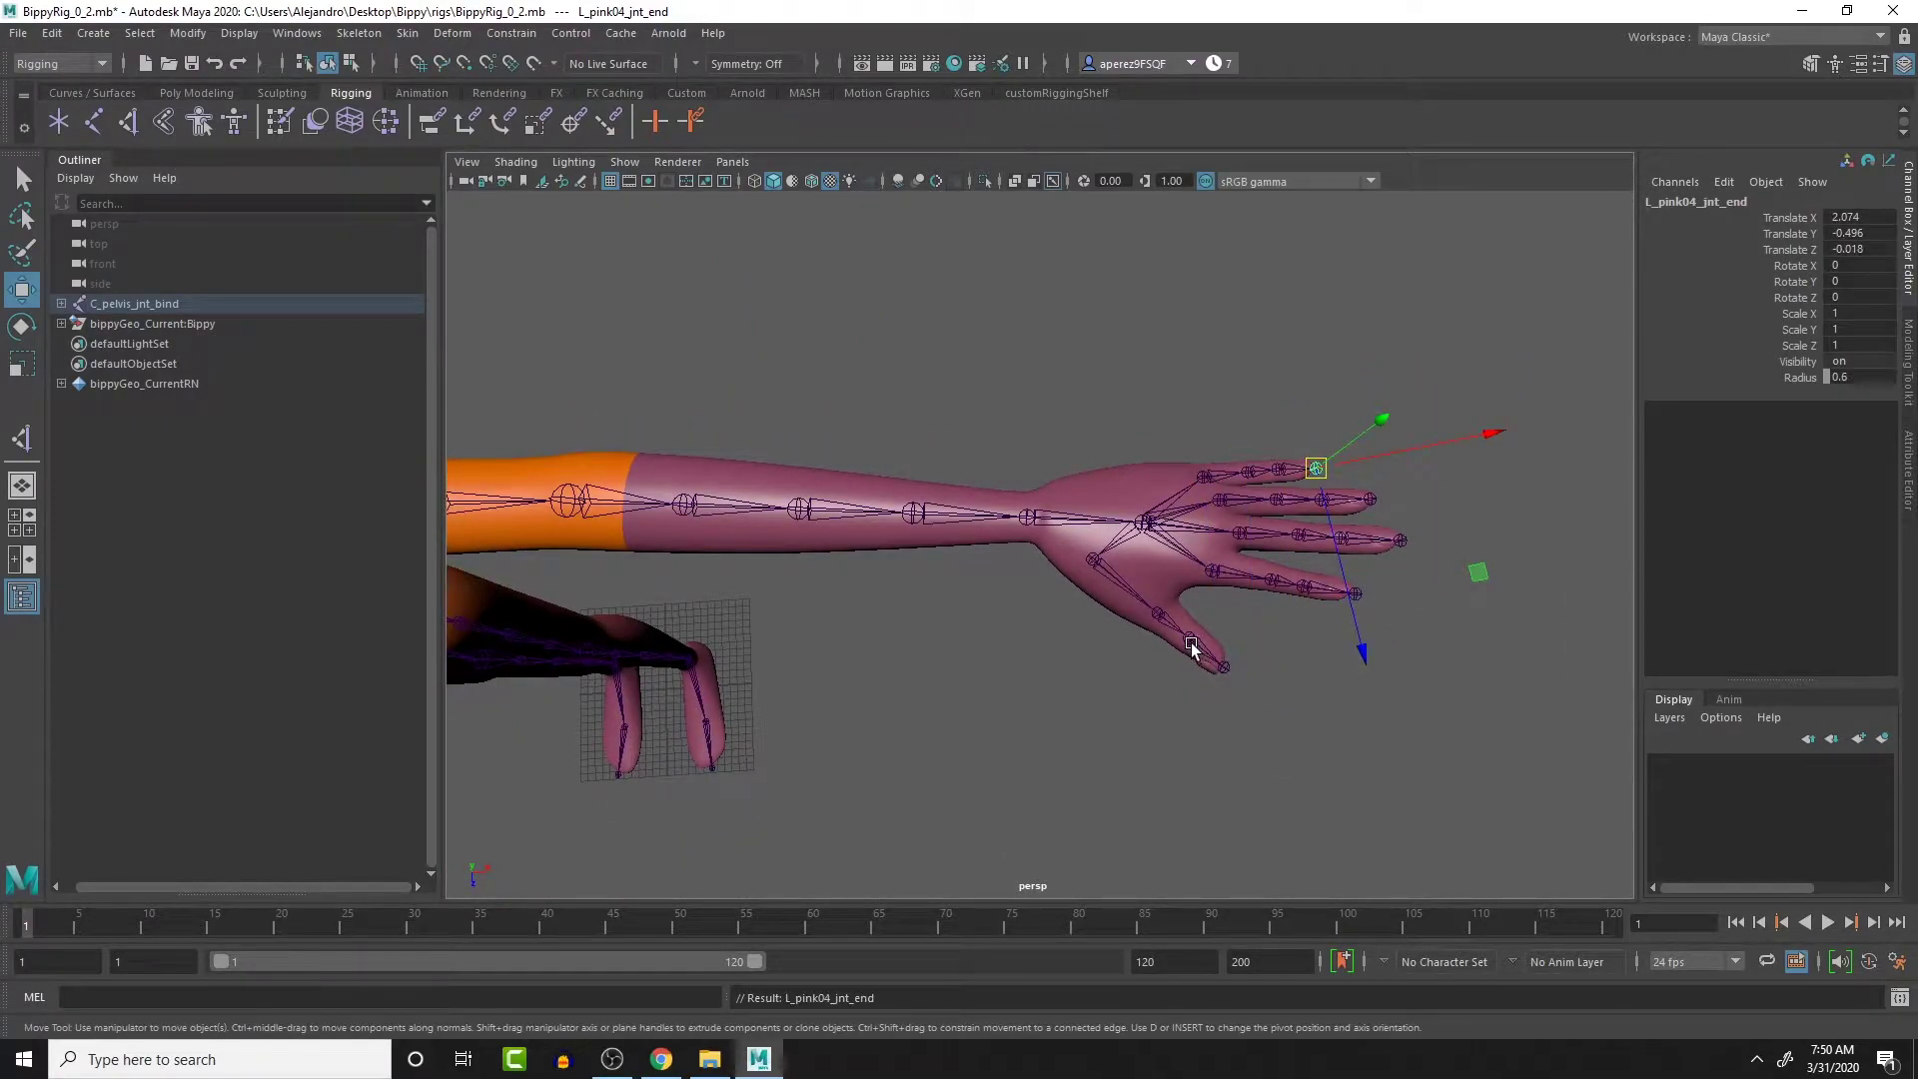
key(Down)
key(Up)
key(Down)
key(Up)
key(Up)
key(Up)
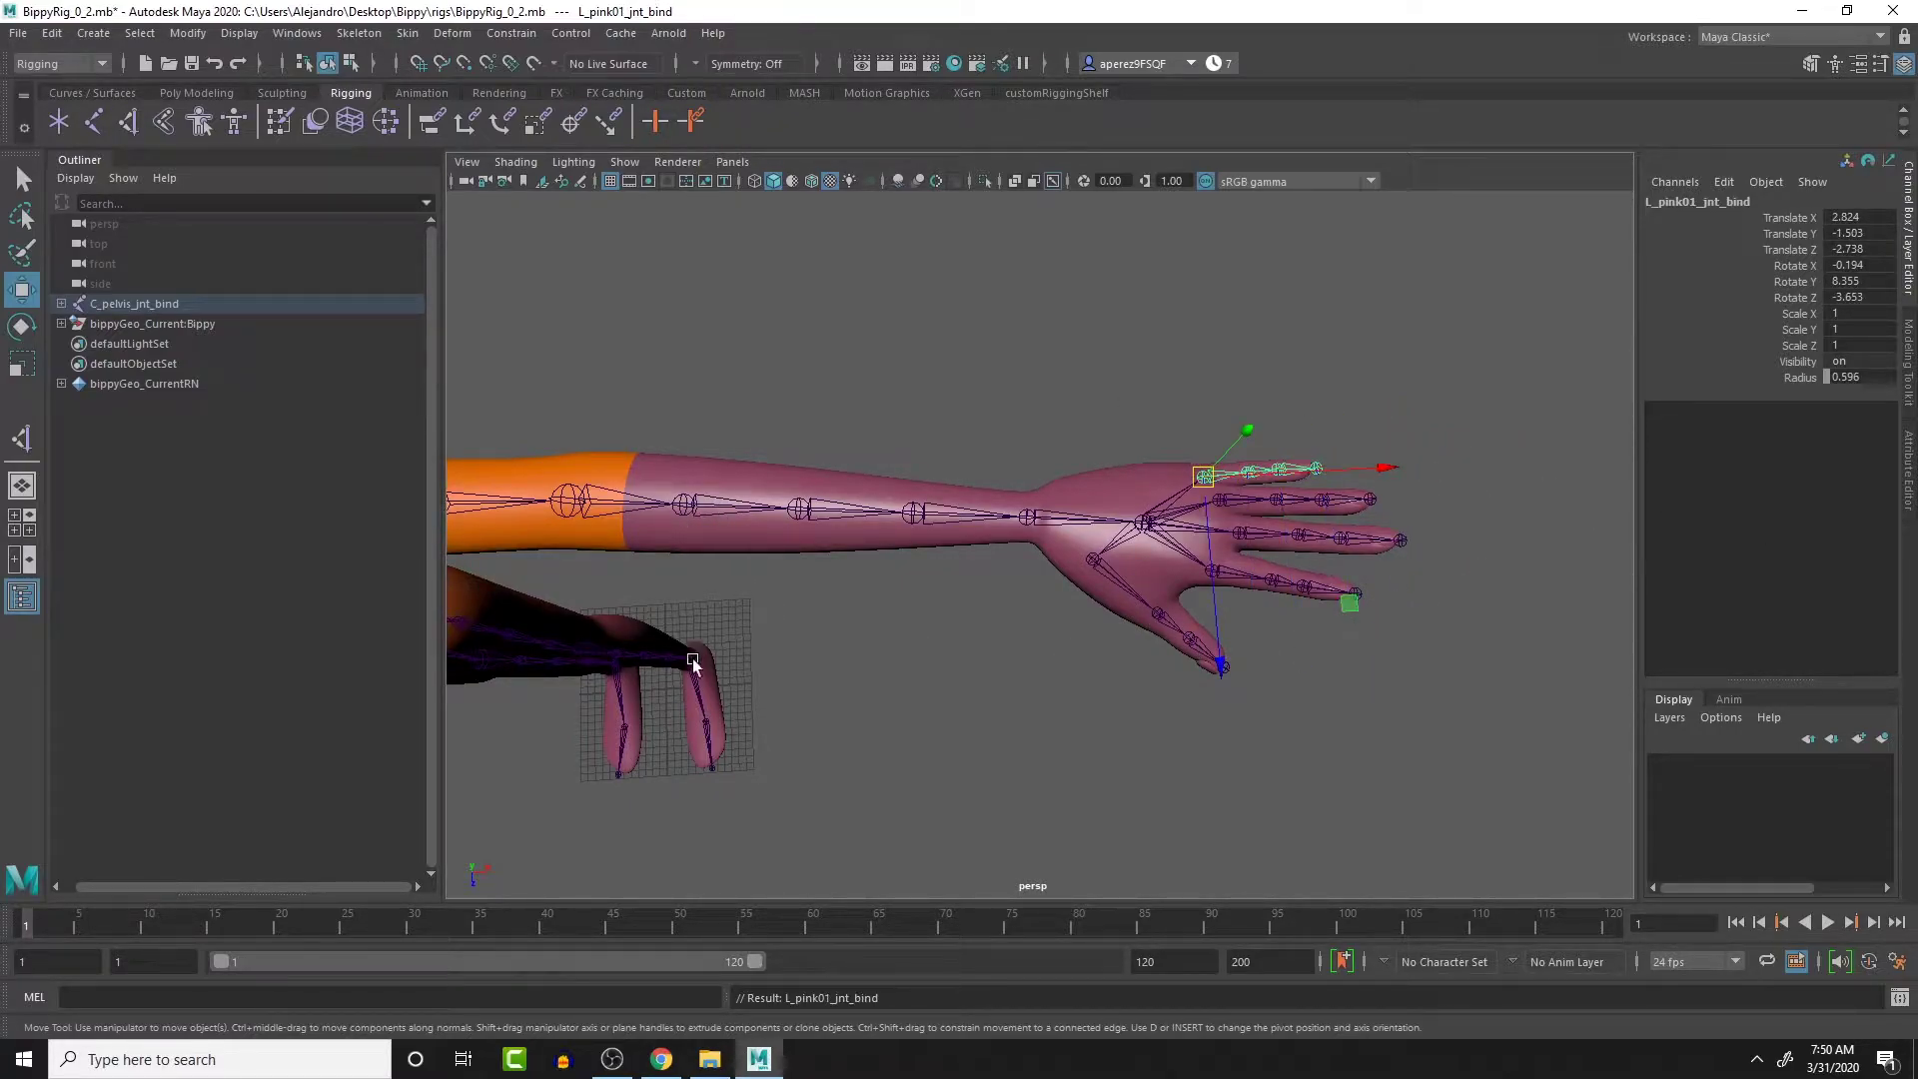
Select every joint in the hierarchy from C_pelvis_jnt_bind through R_toes_jnt_bind and freeze their transformations
alt+middle_drag(721, 611, 1299, 460)
scroll(983, 809, down, 2)
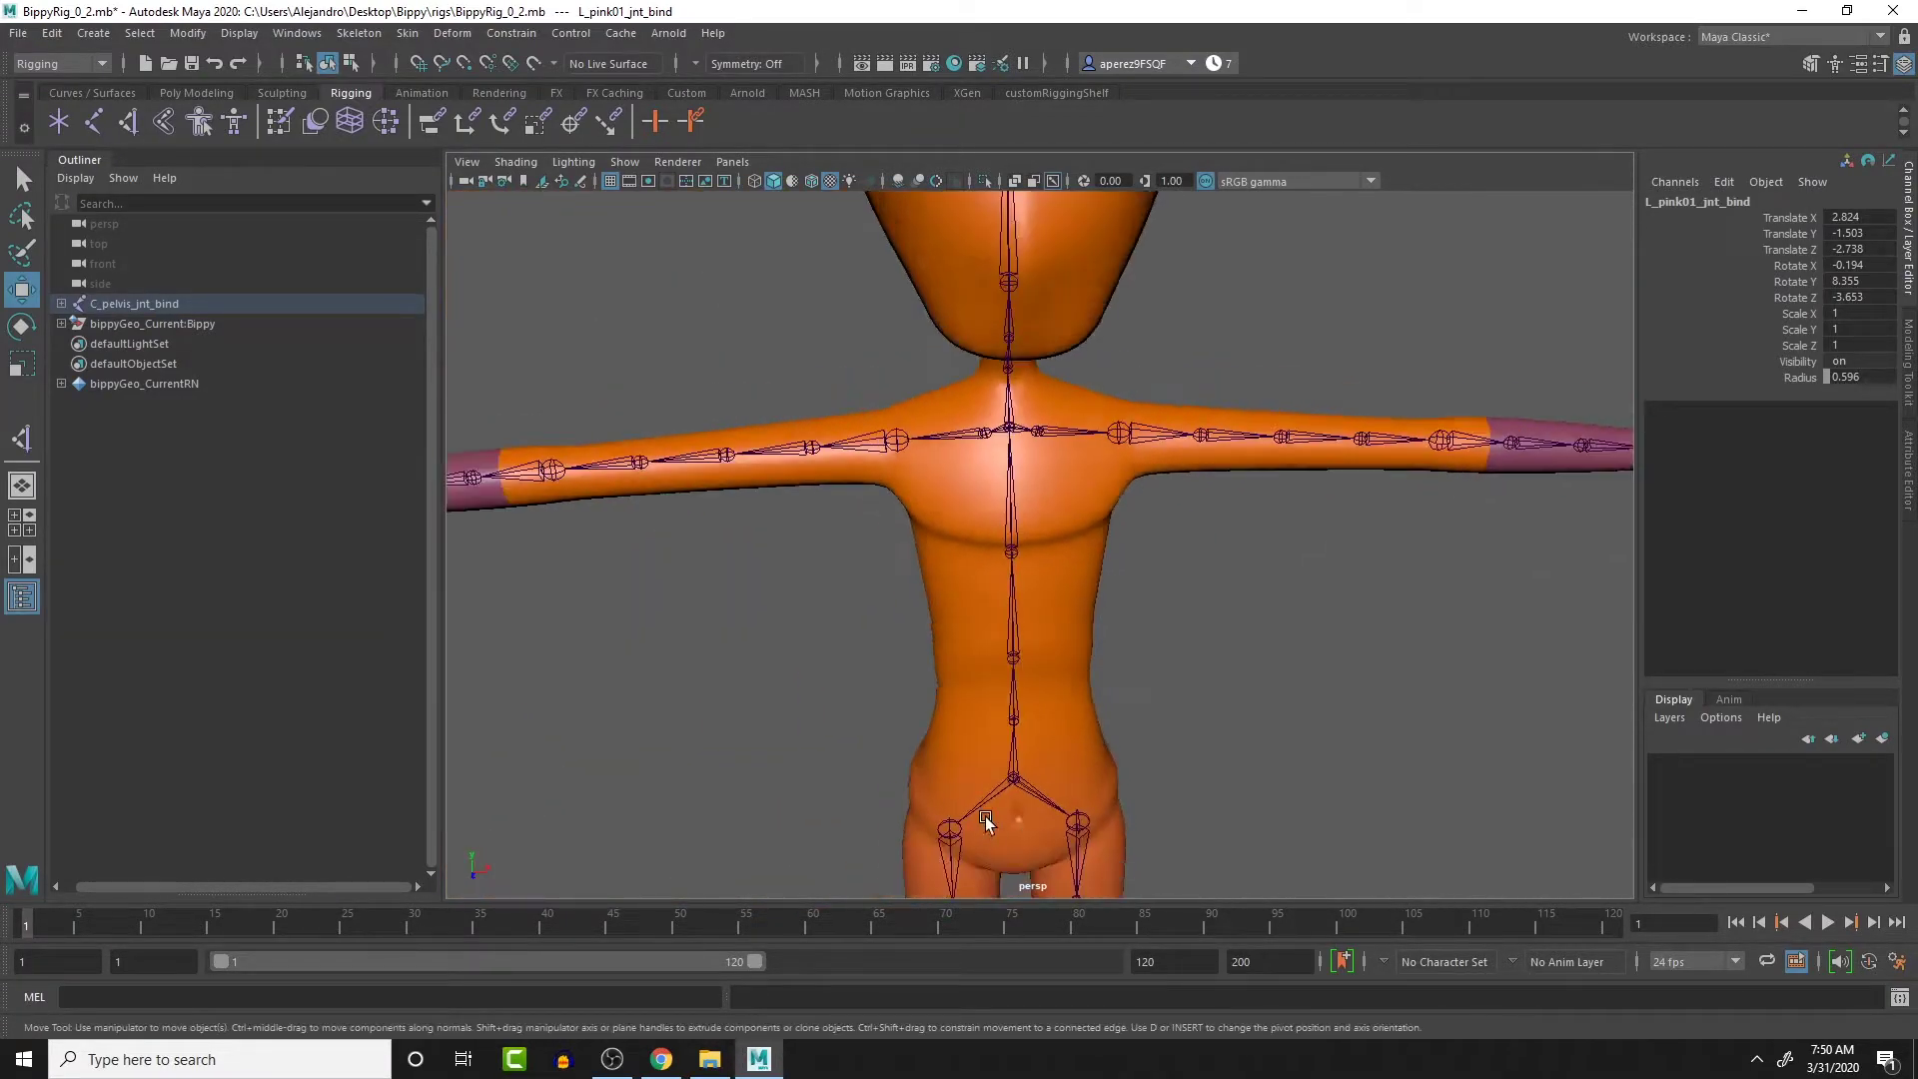
click(983, 802)
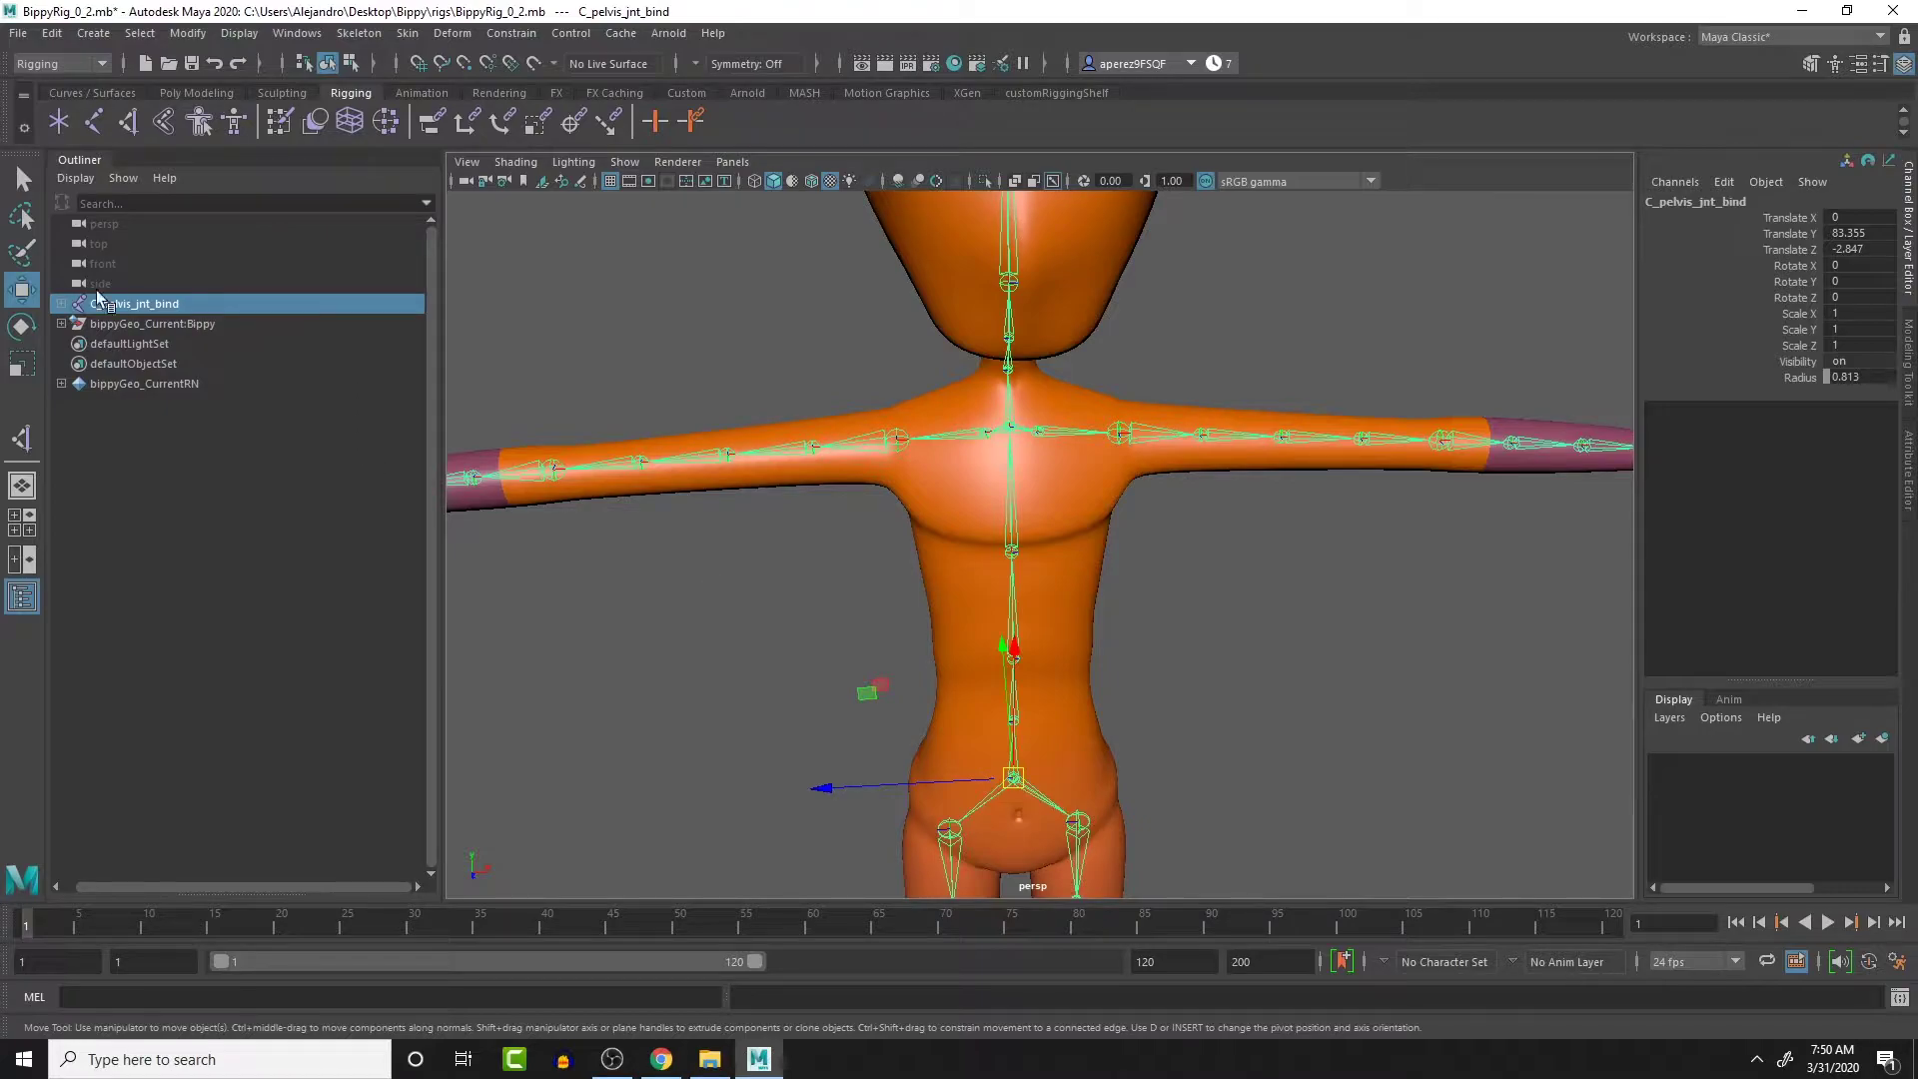
shift+click(61, 304)
scroll(200, 424, down, 15)
shift+click(257, 785)
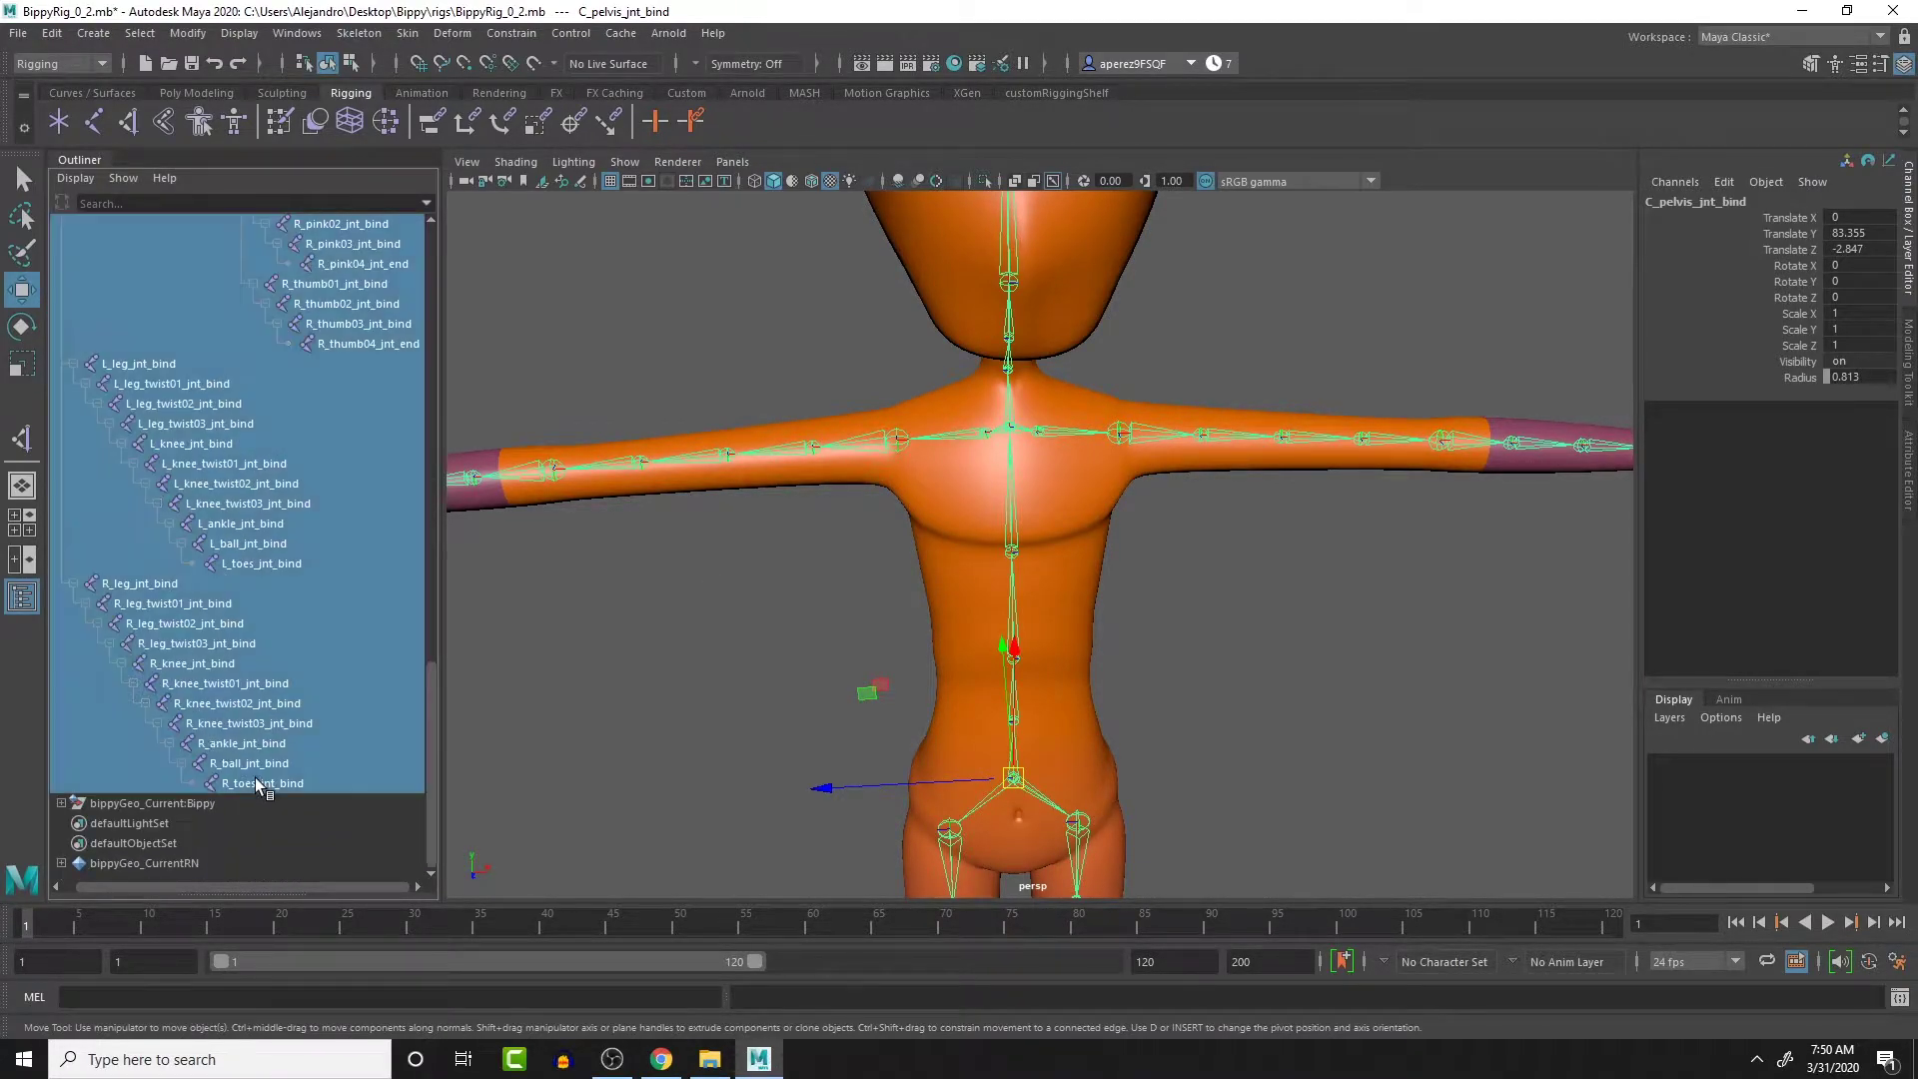
scroll(153, 253, up, 15)
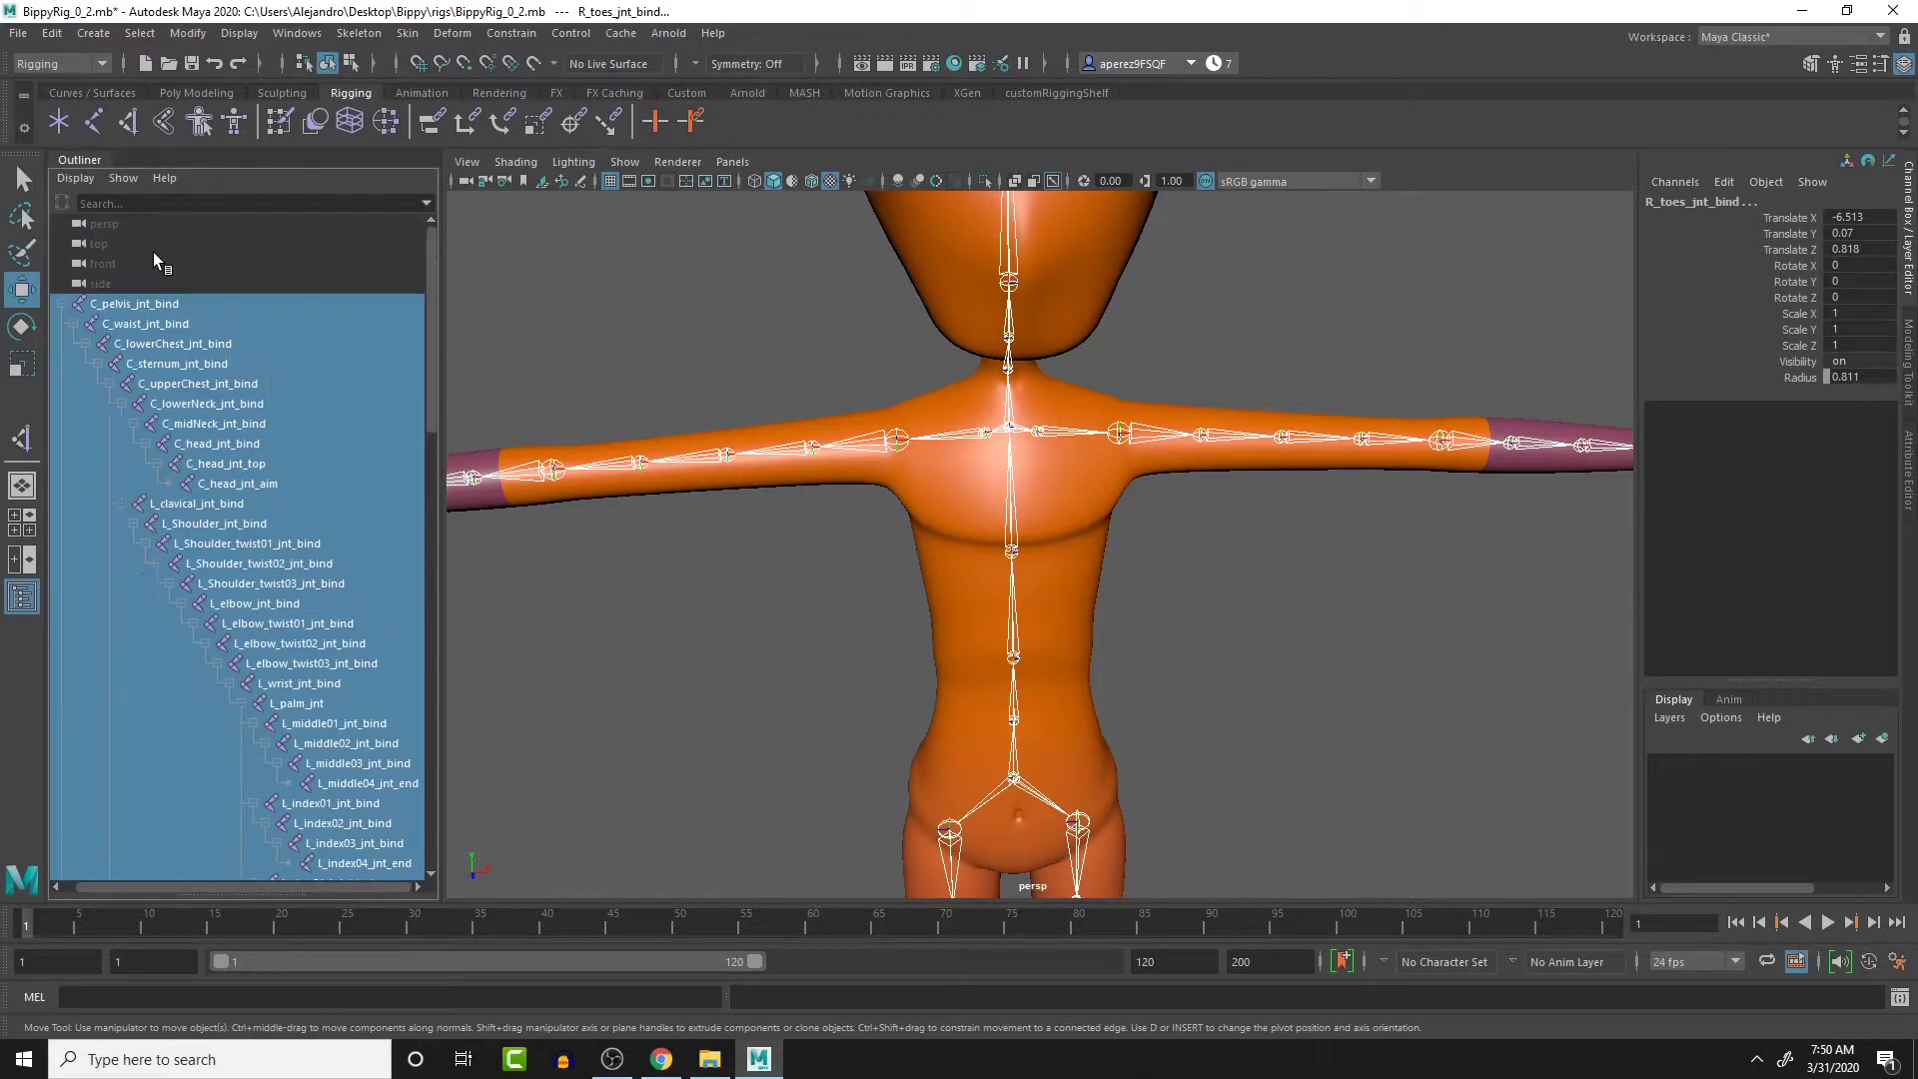
key(f)
scroll(300, 794, down, 15)
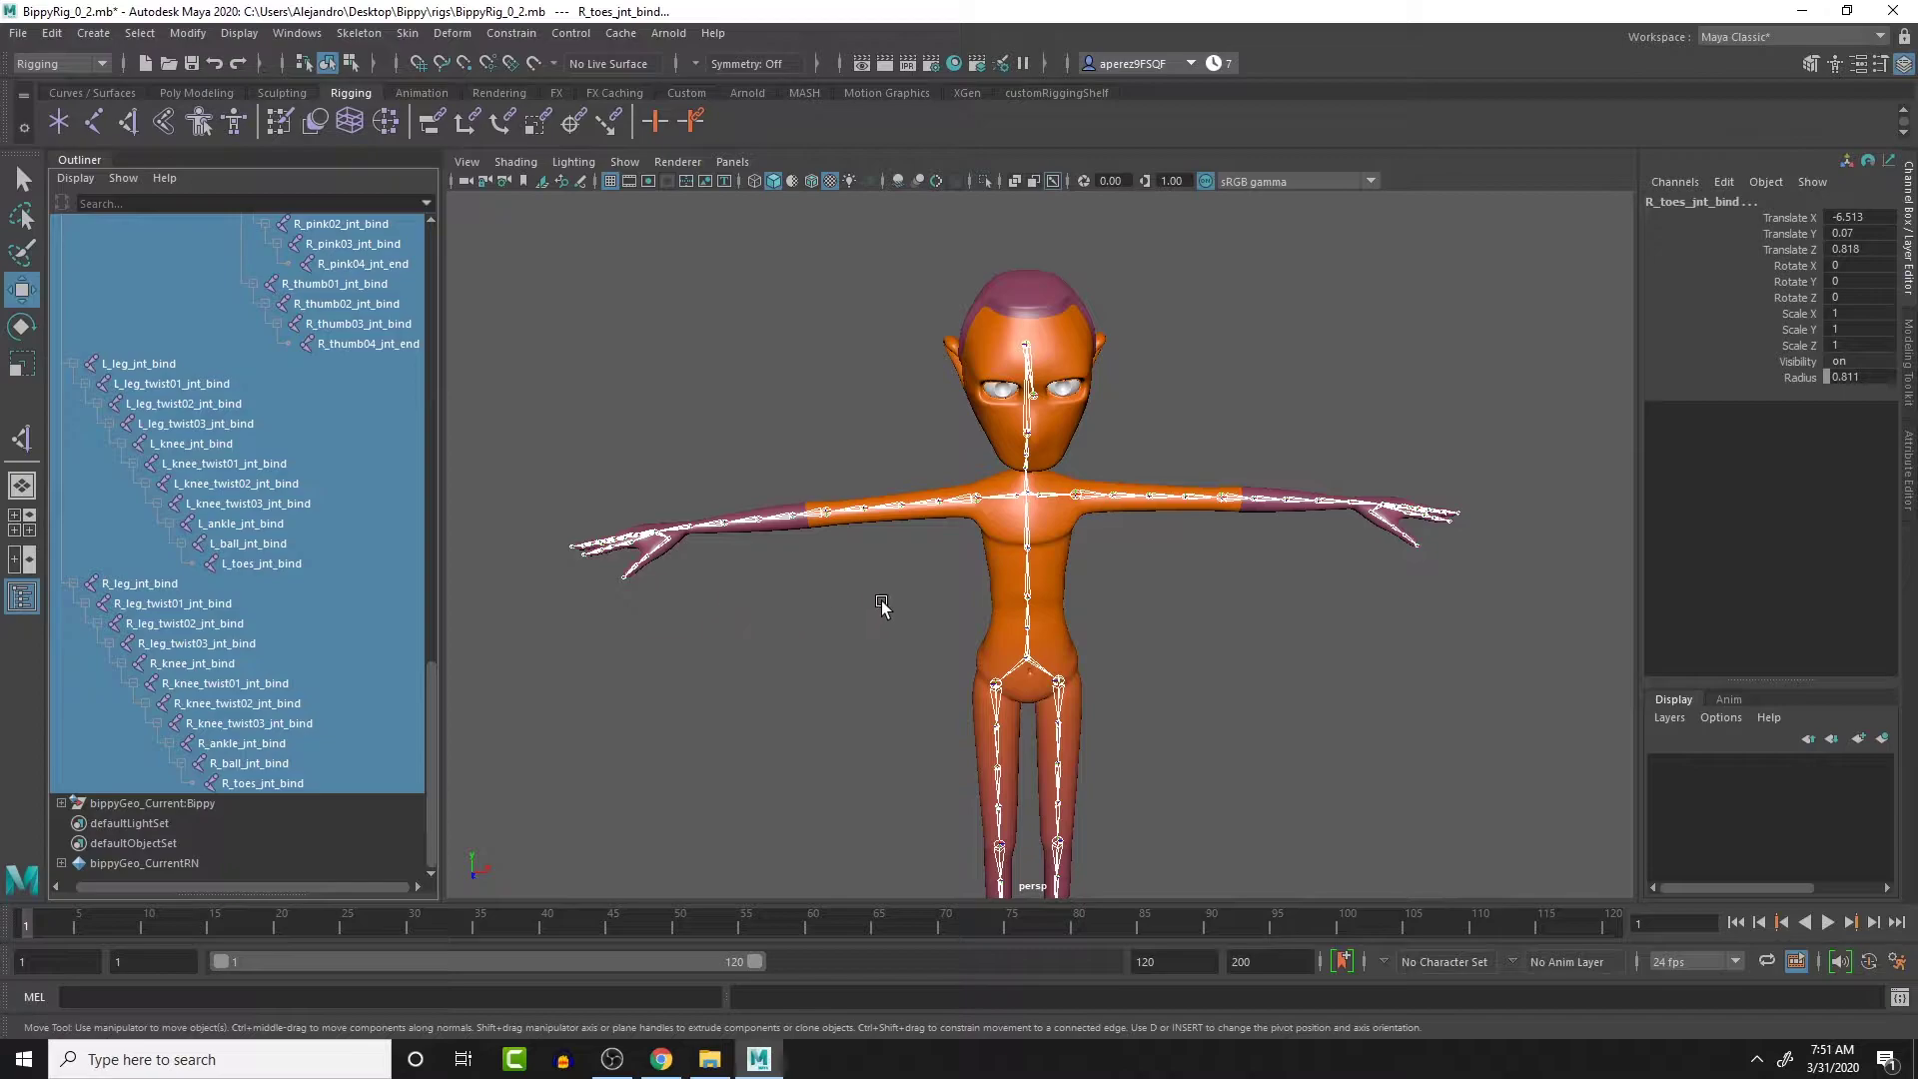
click(185, 33)
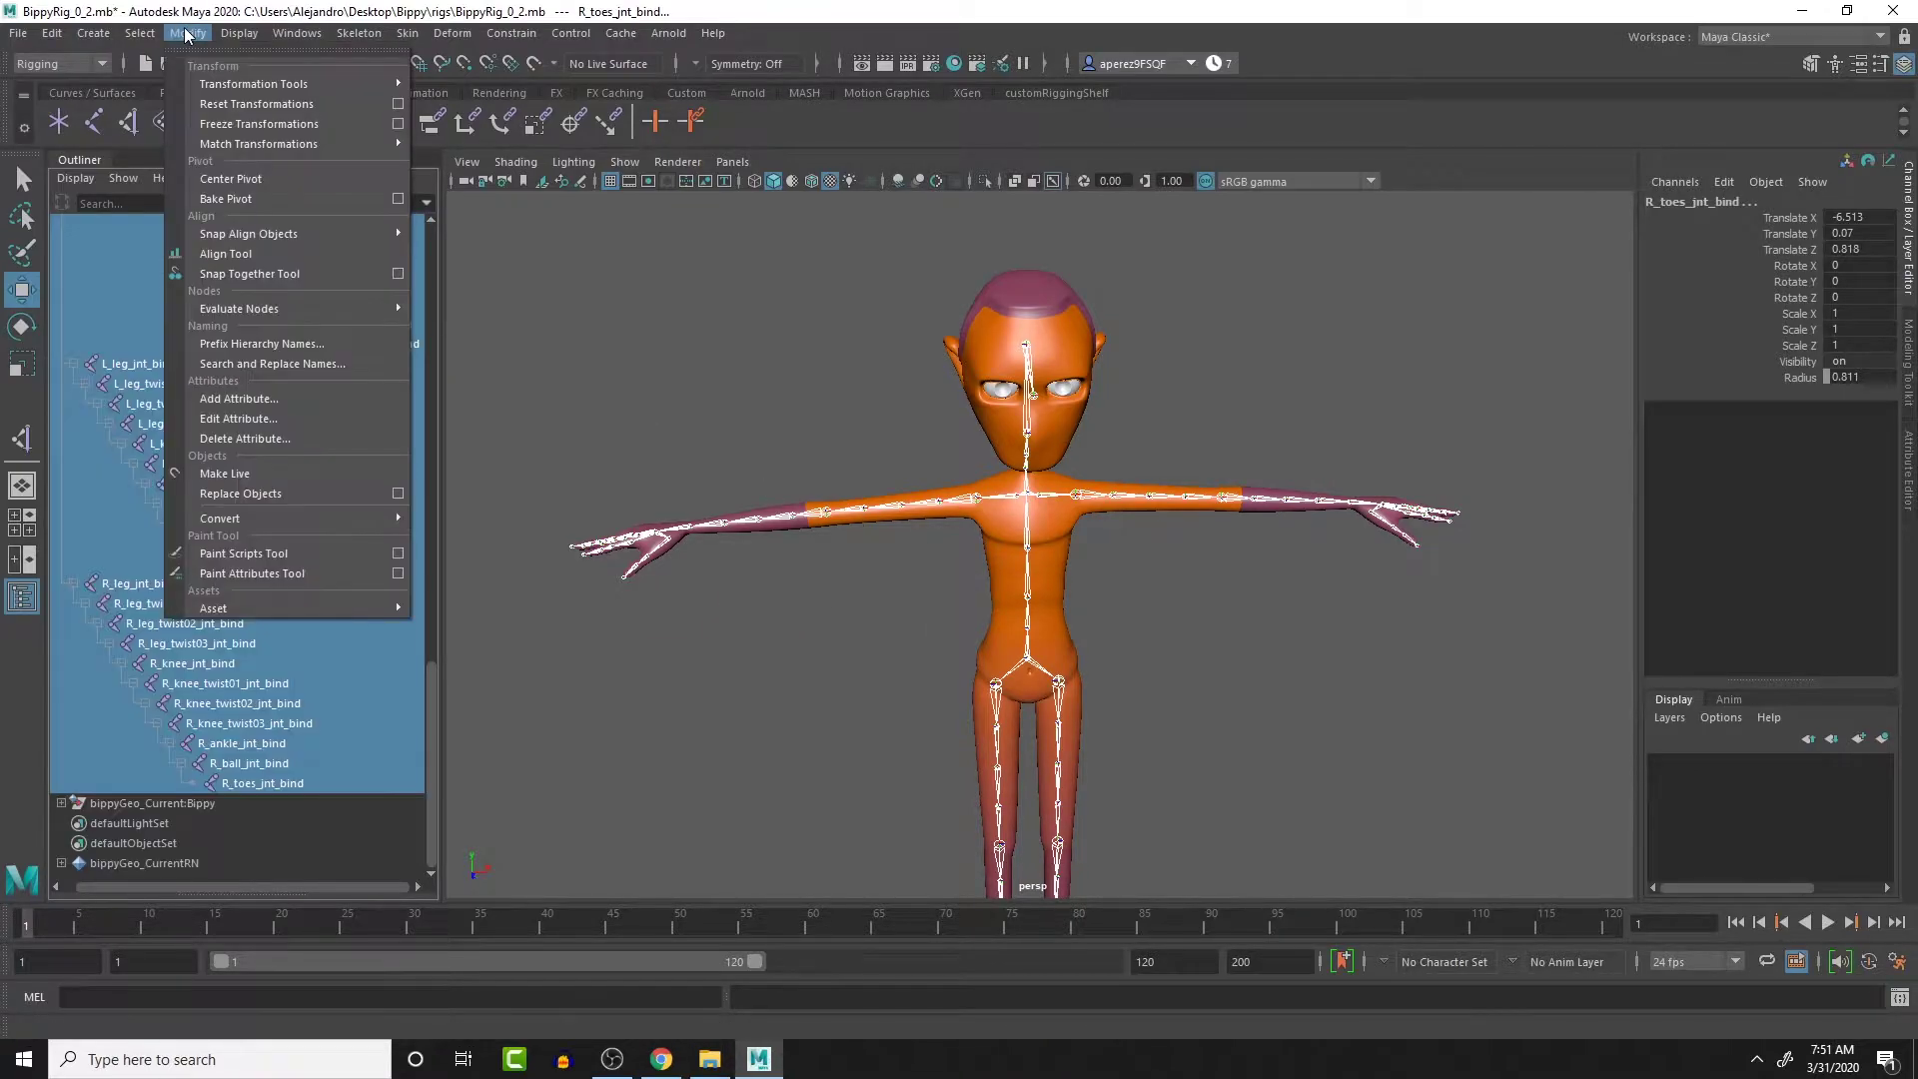
click(222, 122)
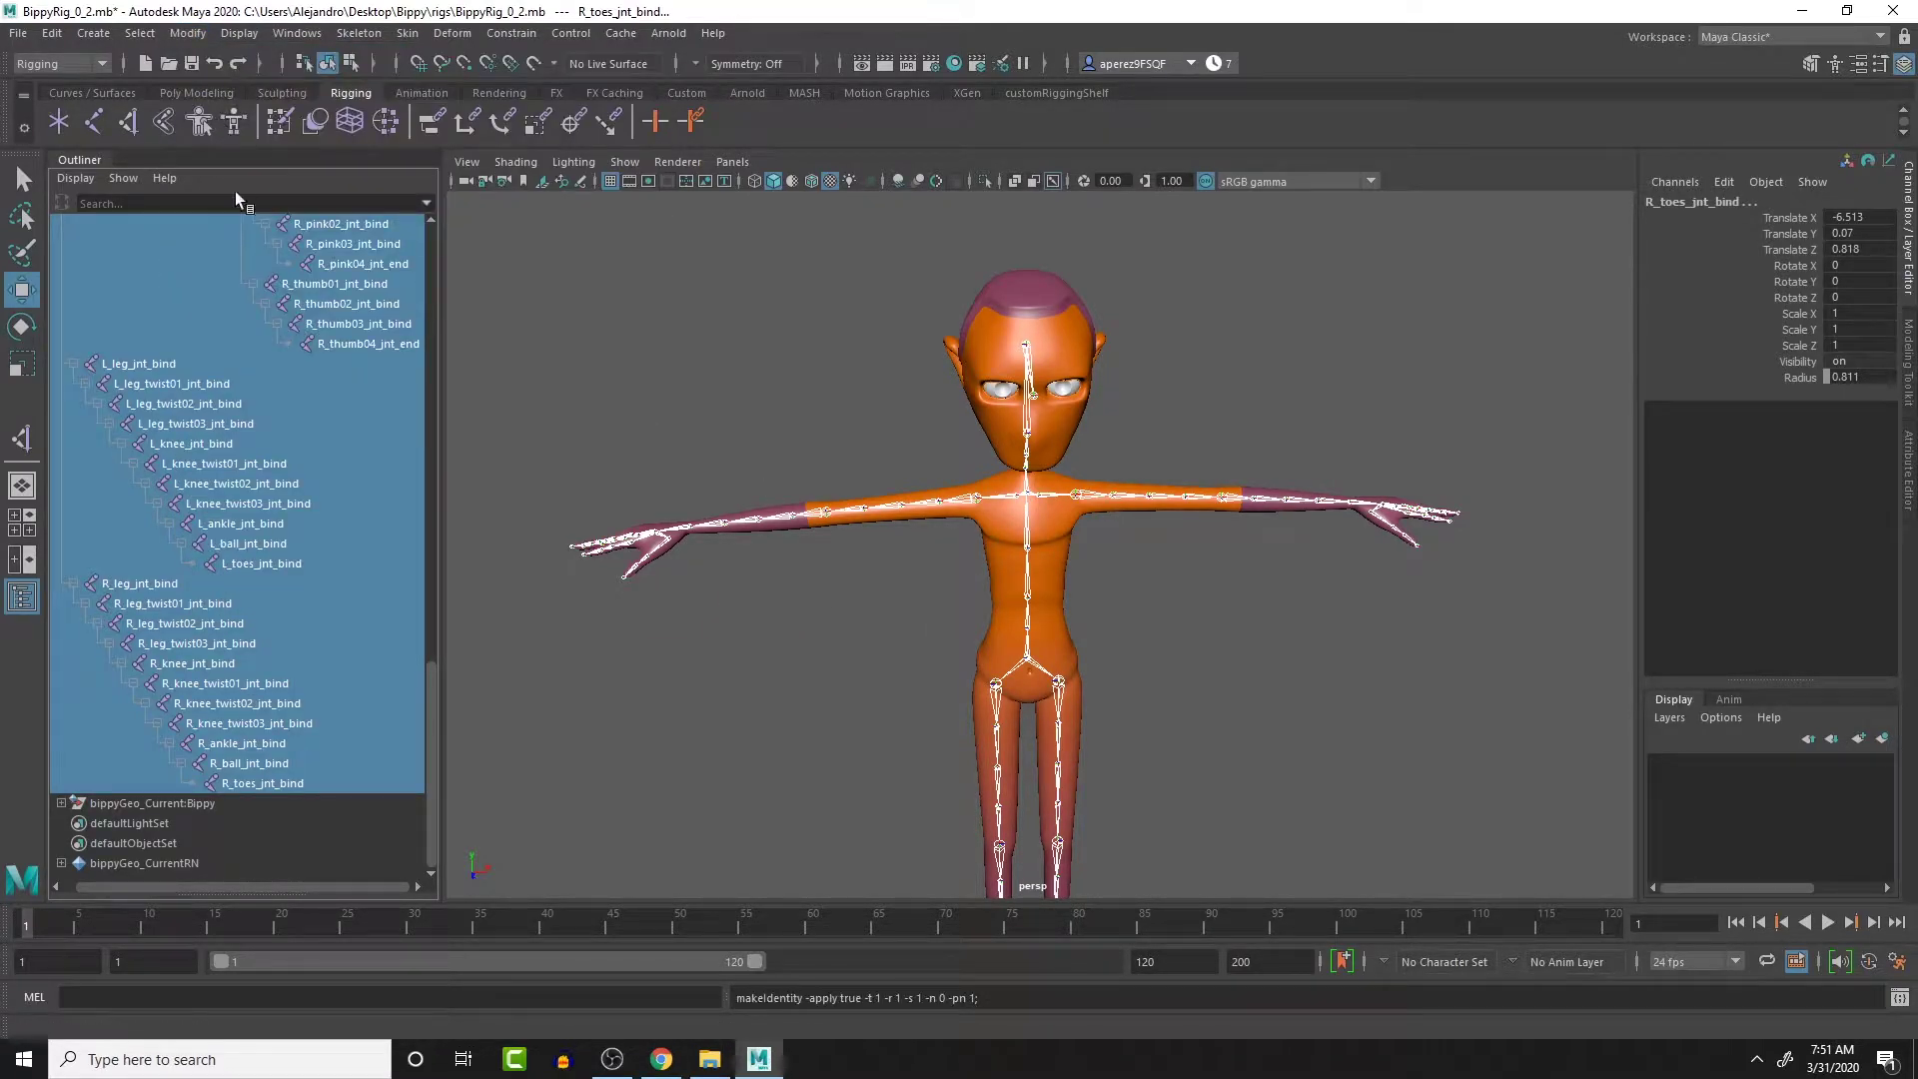
Check the left shoulder twist joints and the left clavicle joint for their transform values and axis directions
click(1126, 488)
scroll(1148, 540, up, 6)
alt+drag(1142, 559, 919, 631)
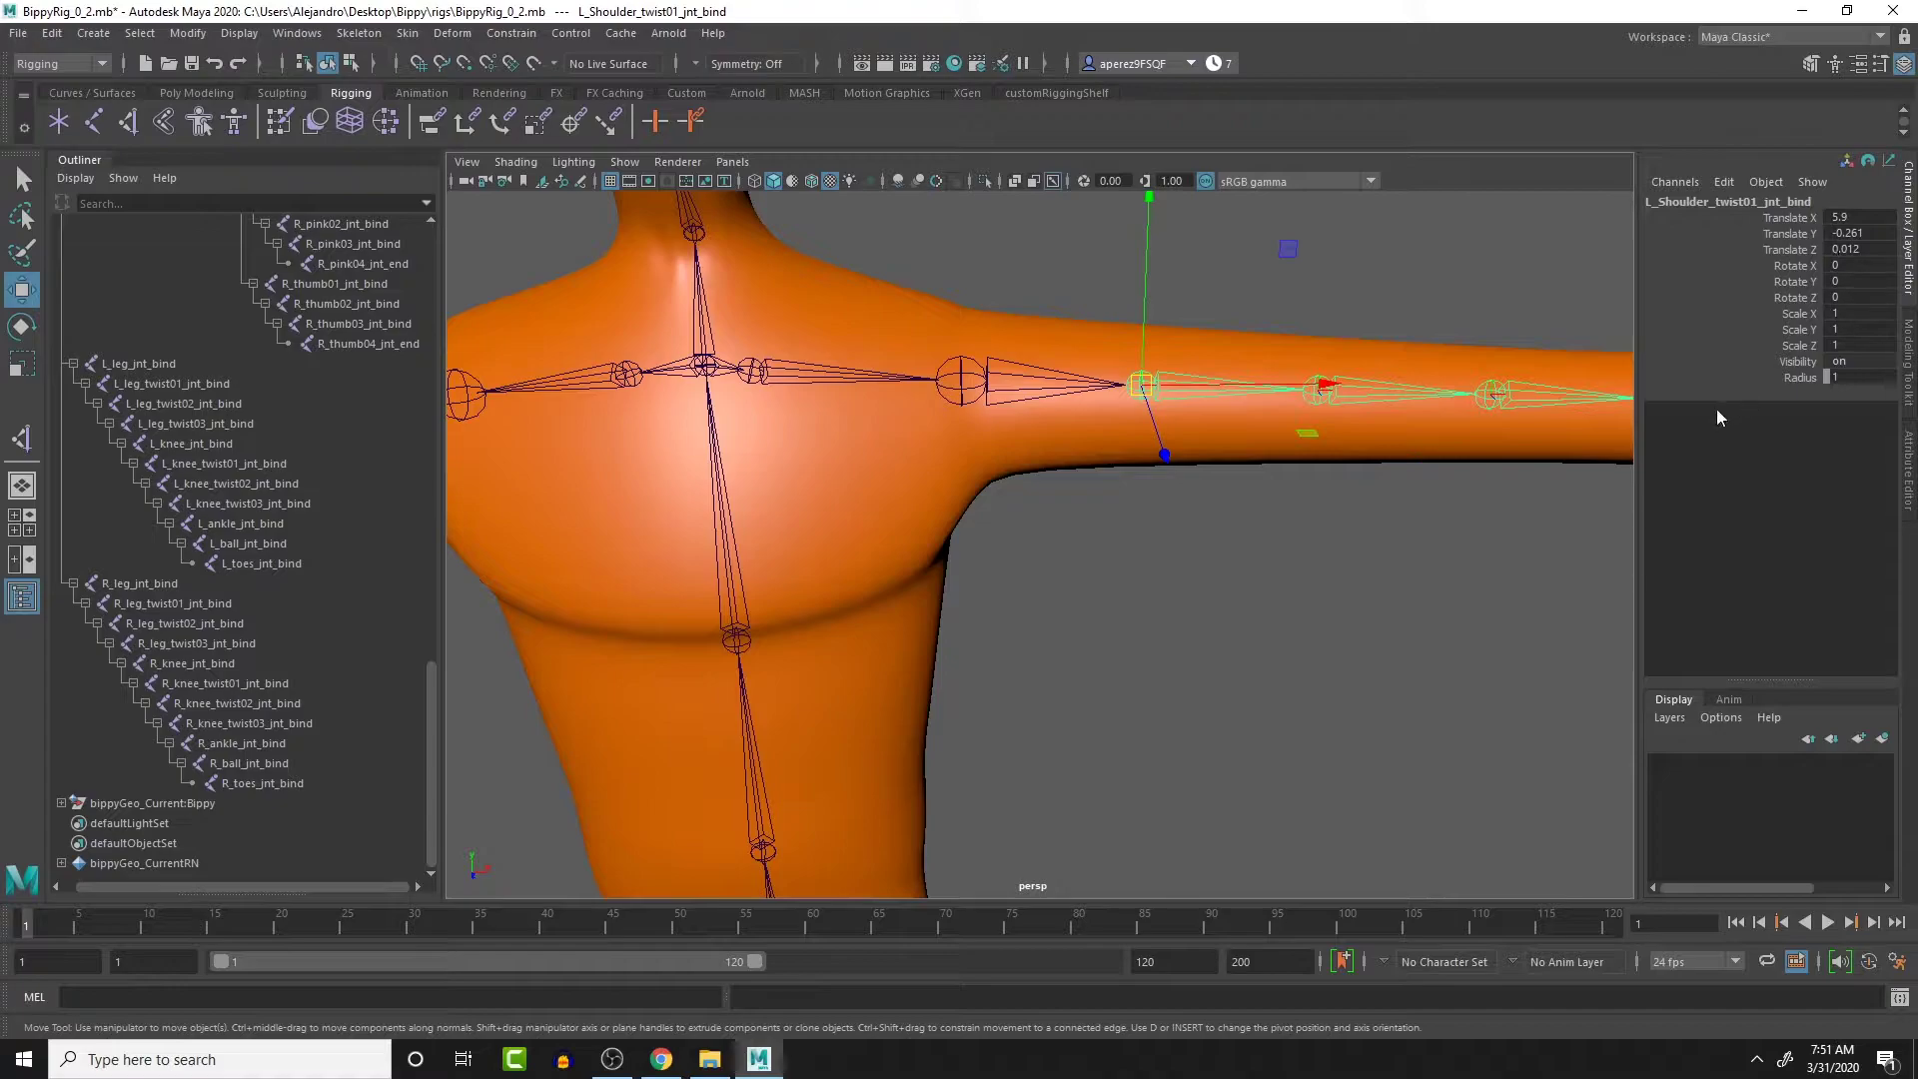
alt+drag(1389, 540, 1203, 314)
key(Down)
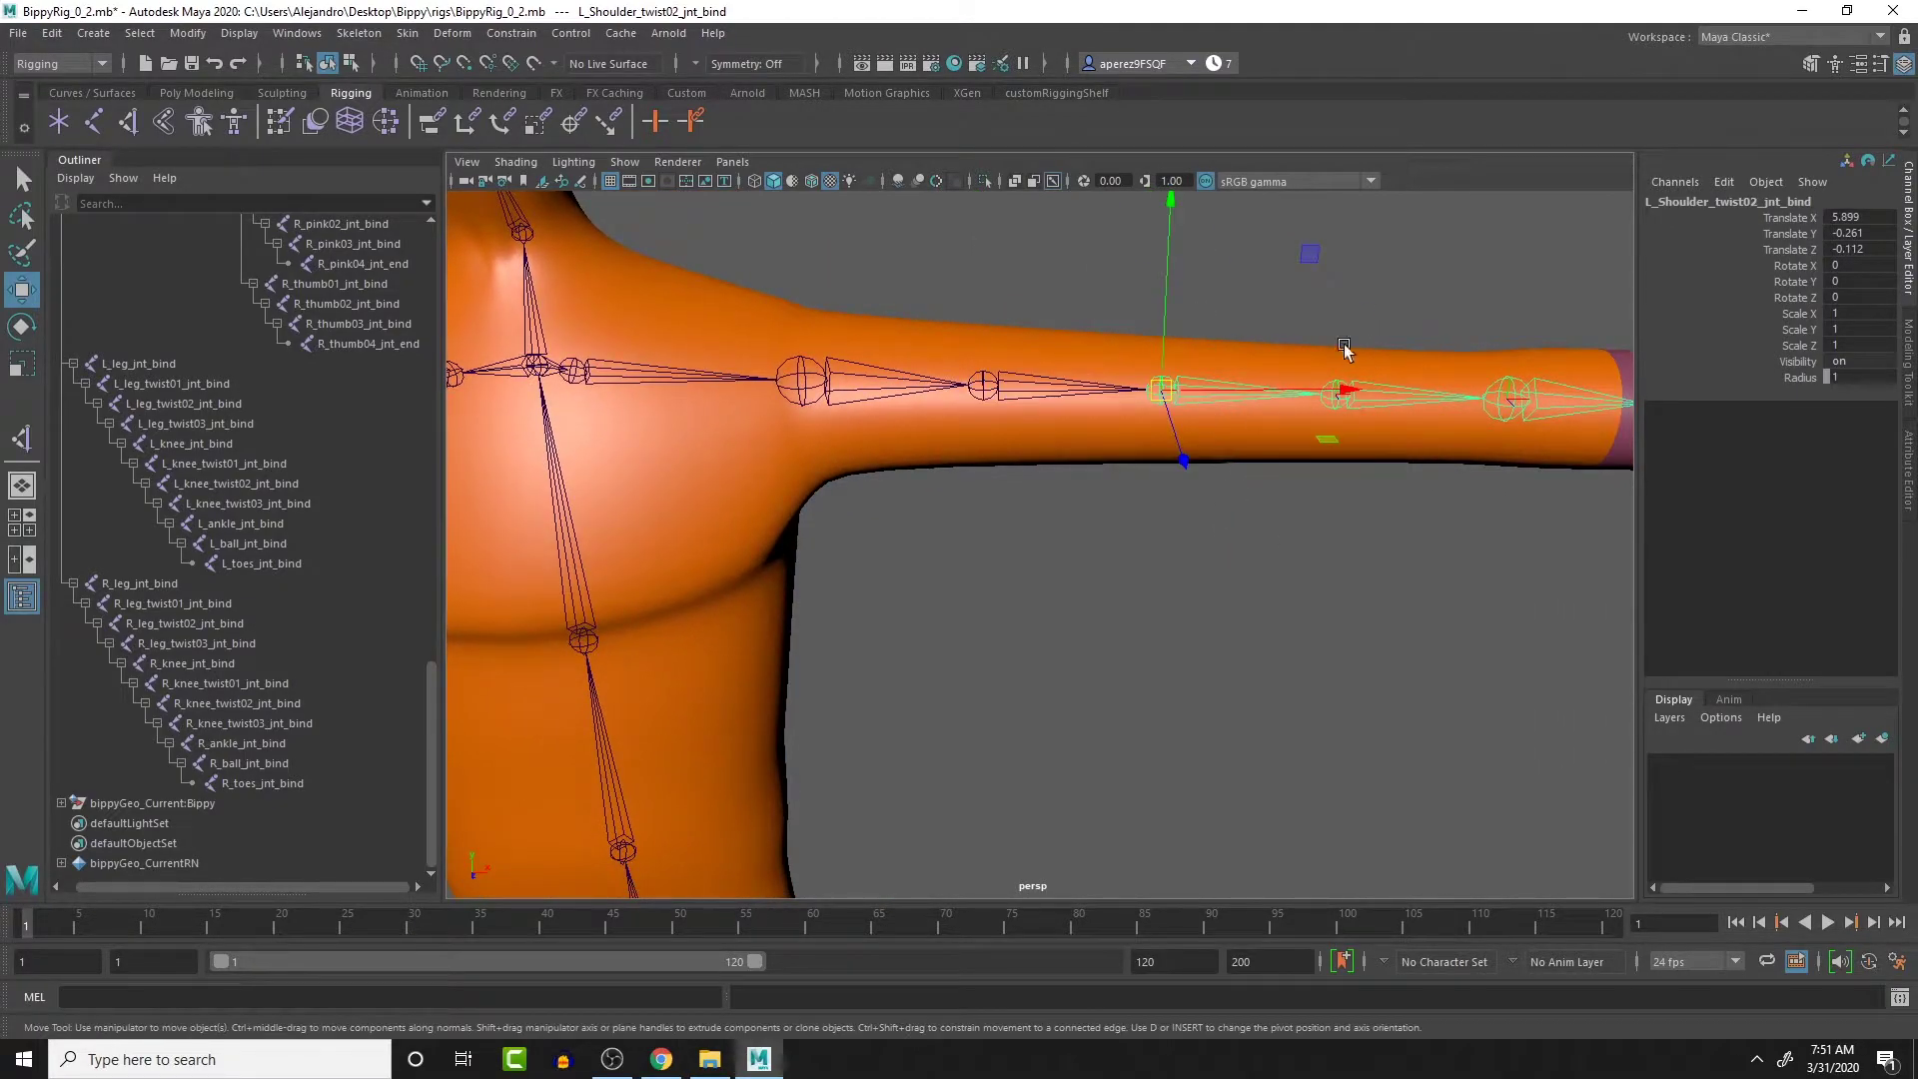
alt+drag(1283, 472, 1268, 424)
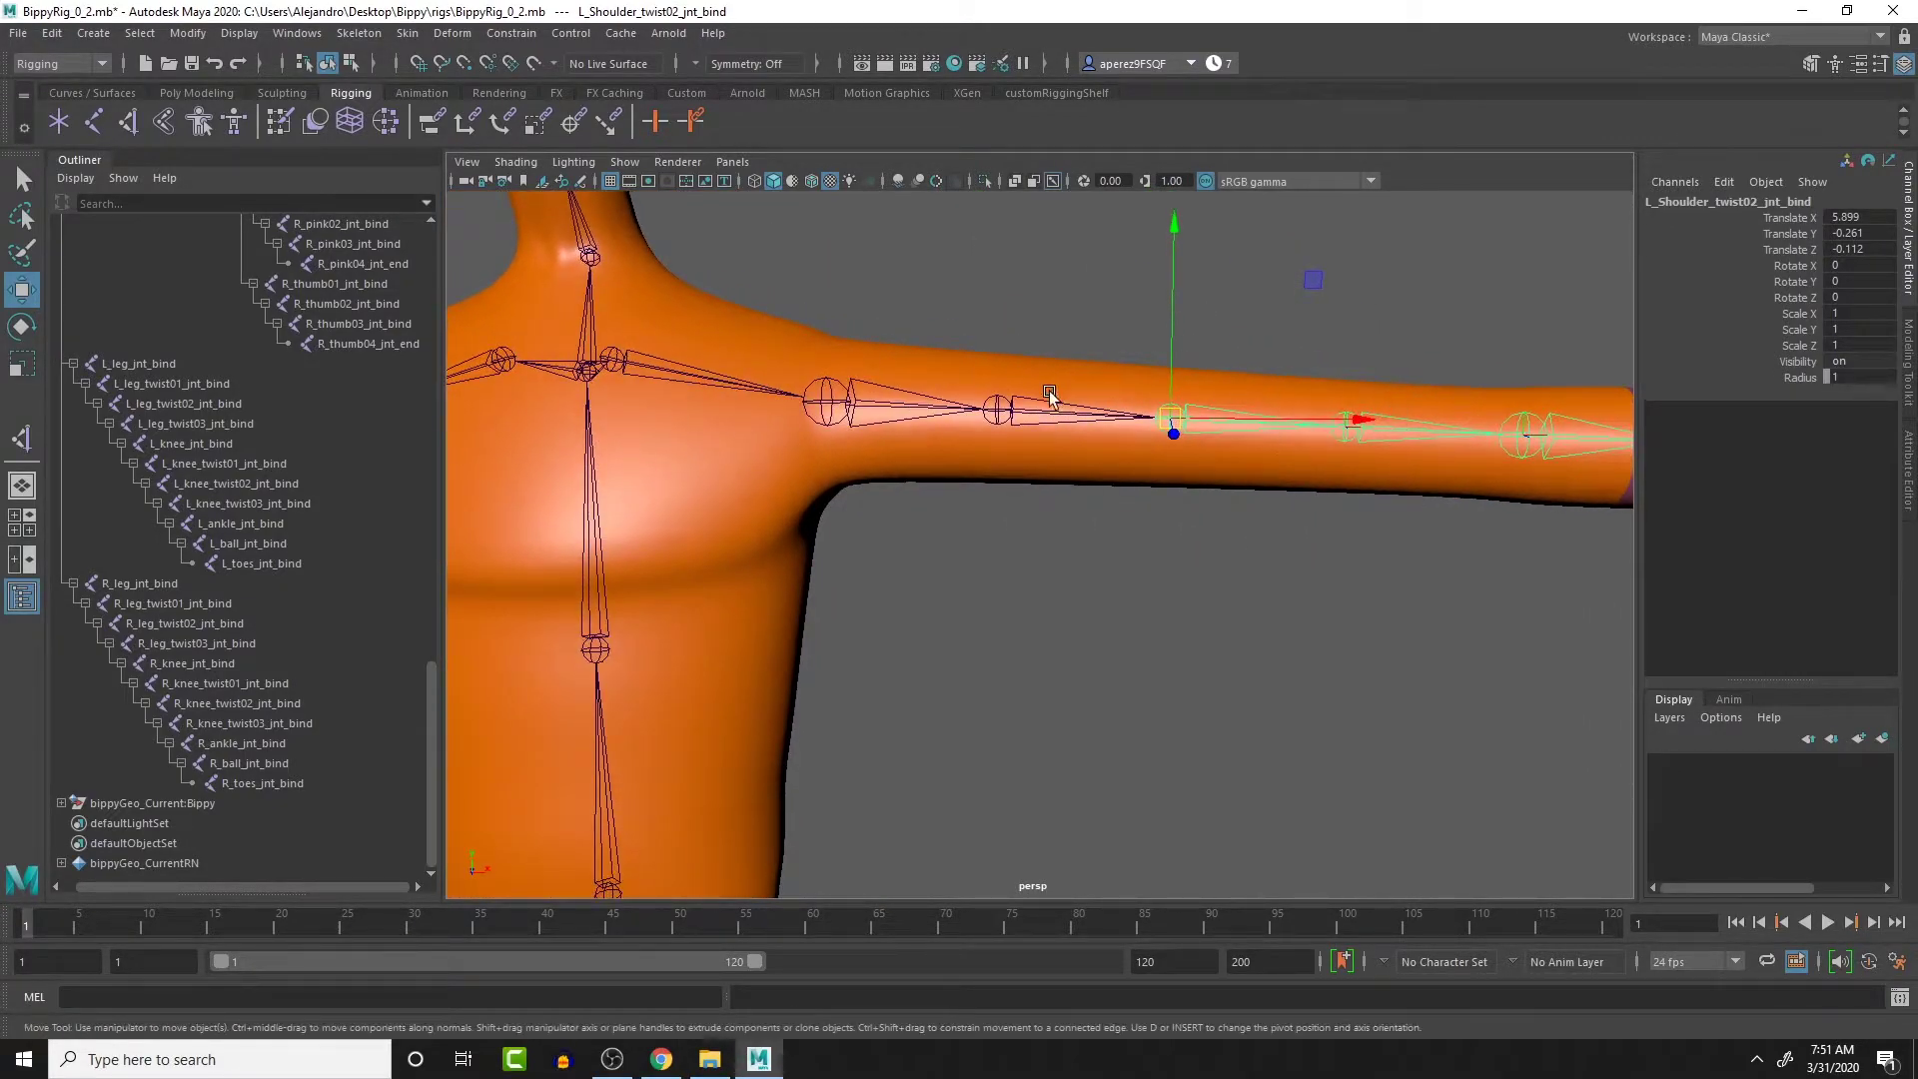
click(619, 361)
alt+drag(672, 350, 705, 565)
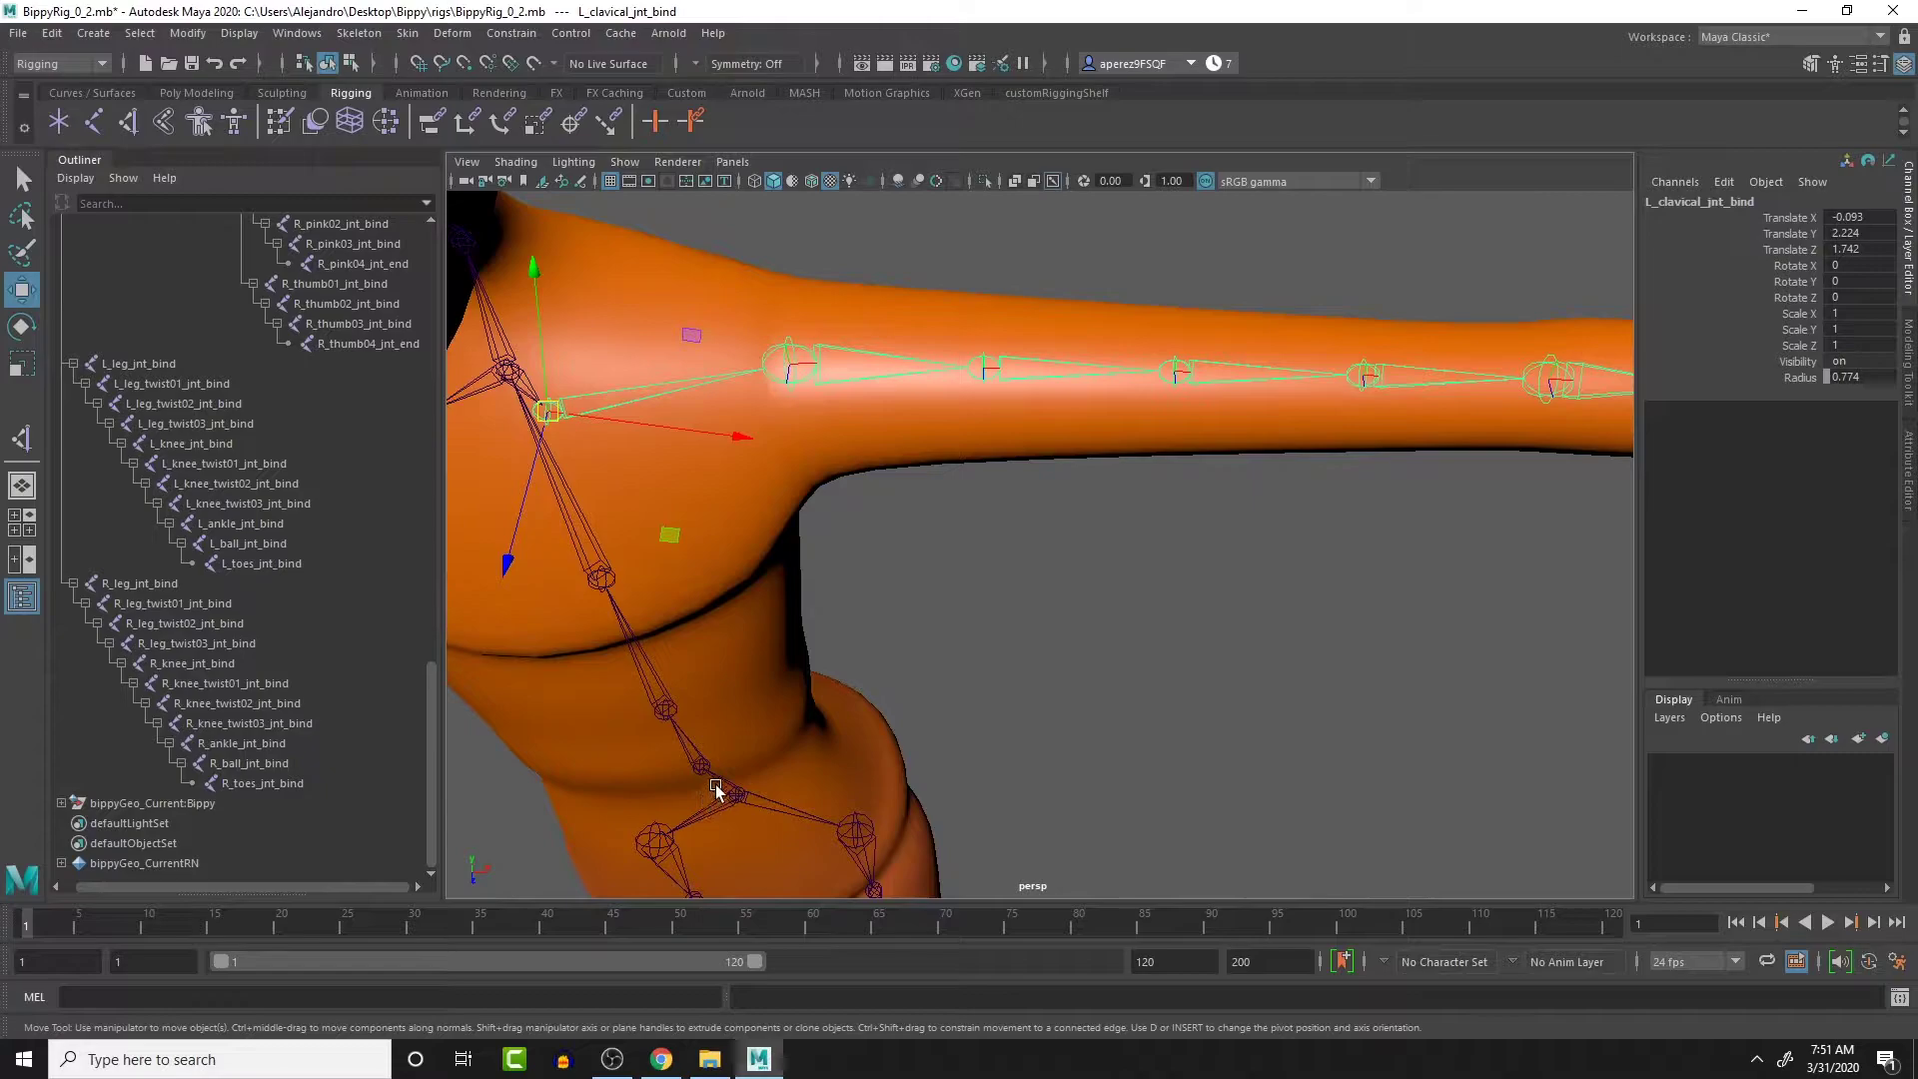
Orient the pelvis joint and all its children using the reset Orient Joint settings, with primary axis X and secondary axis Y
drag(716, 785, 772, 839)
alt+drag(897, 671, 839, 751)
scroll(836, 782, down, 6)
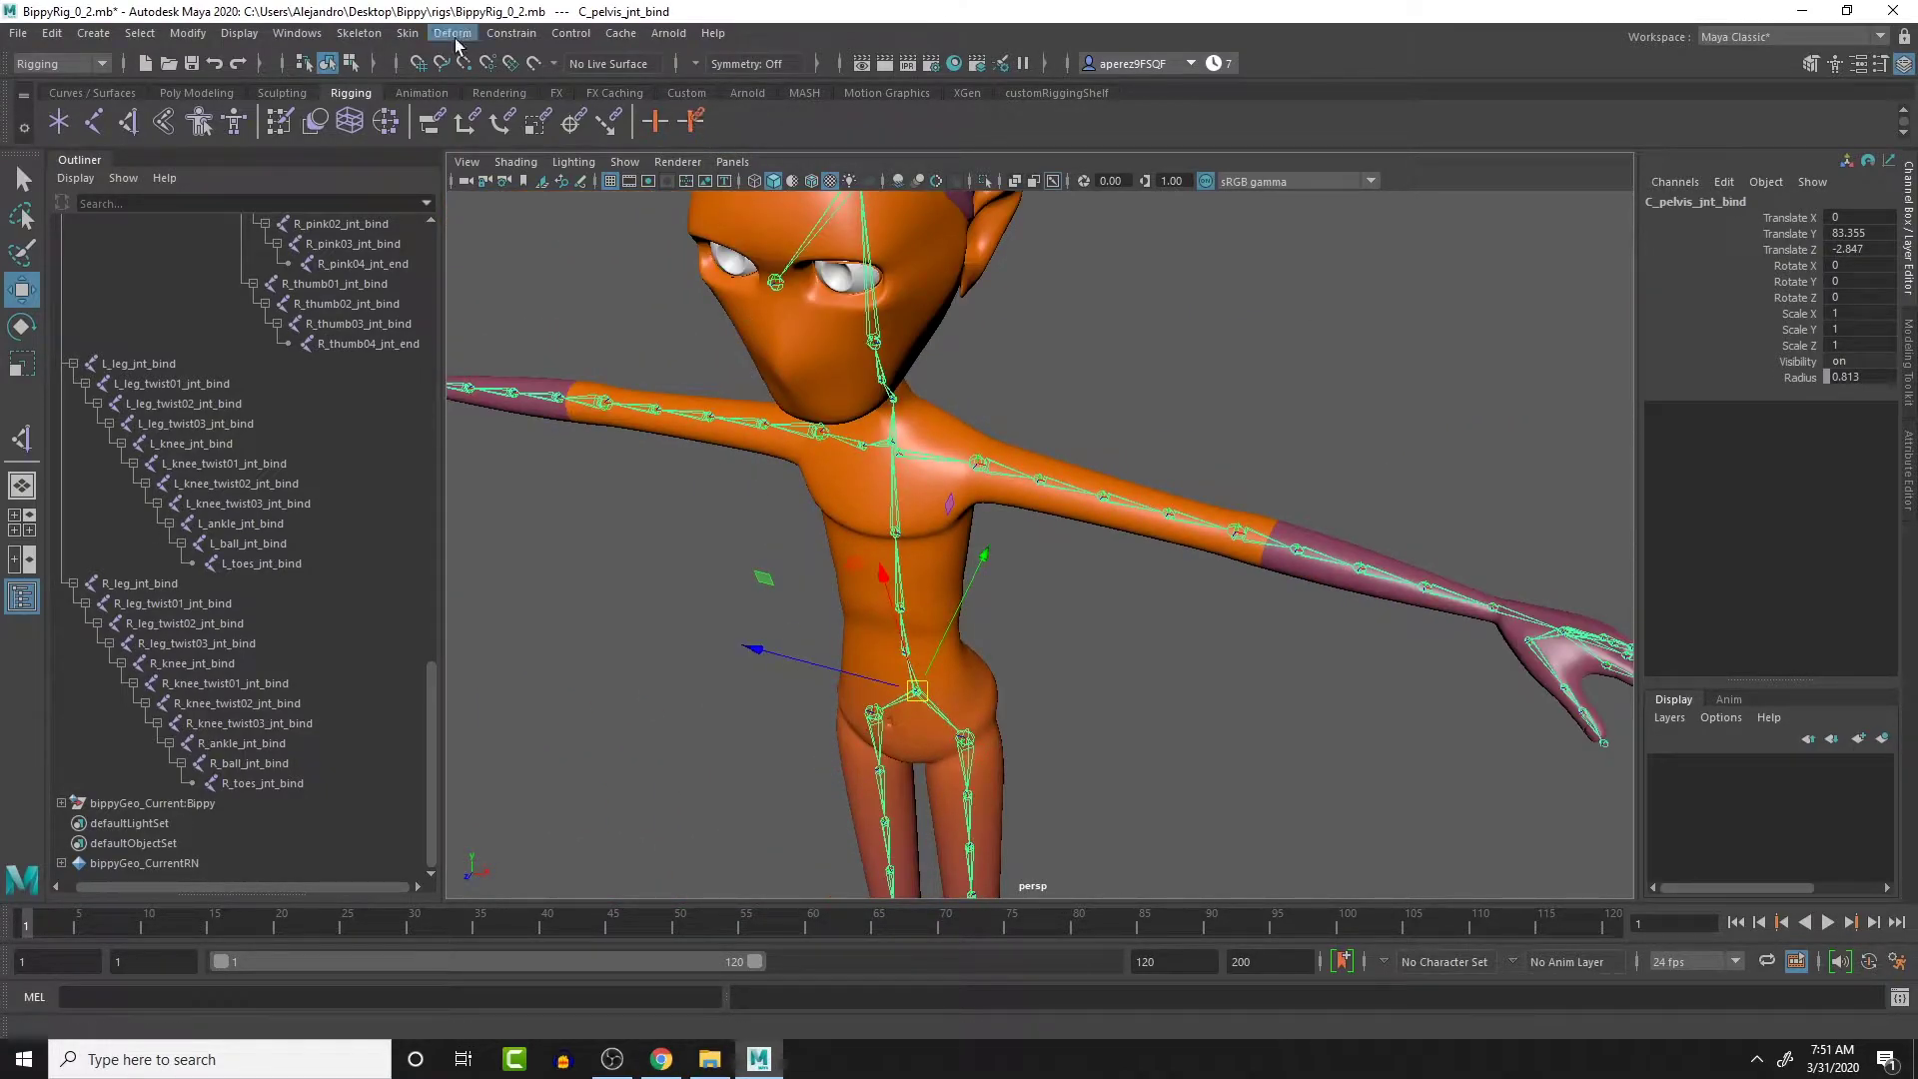
click(352, 35)
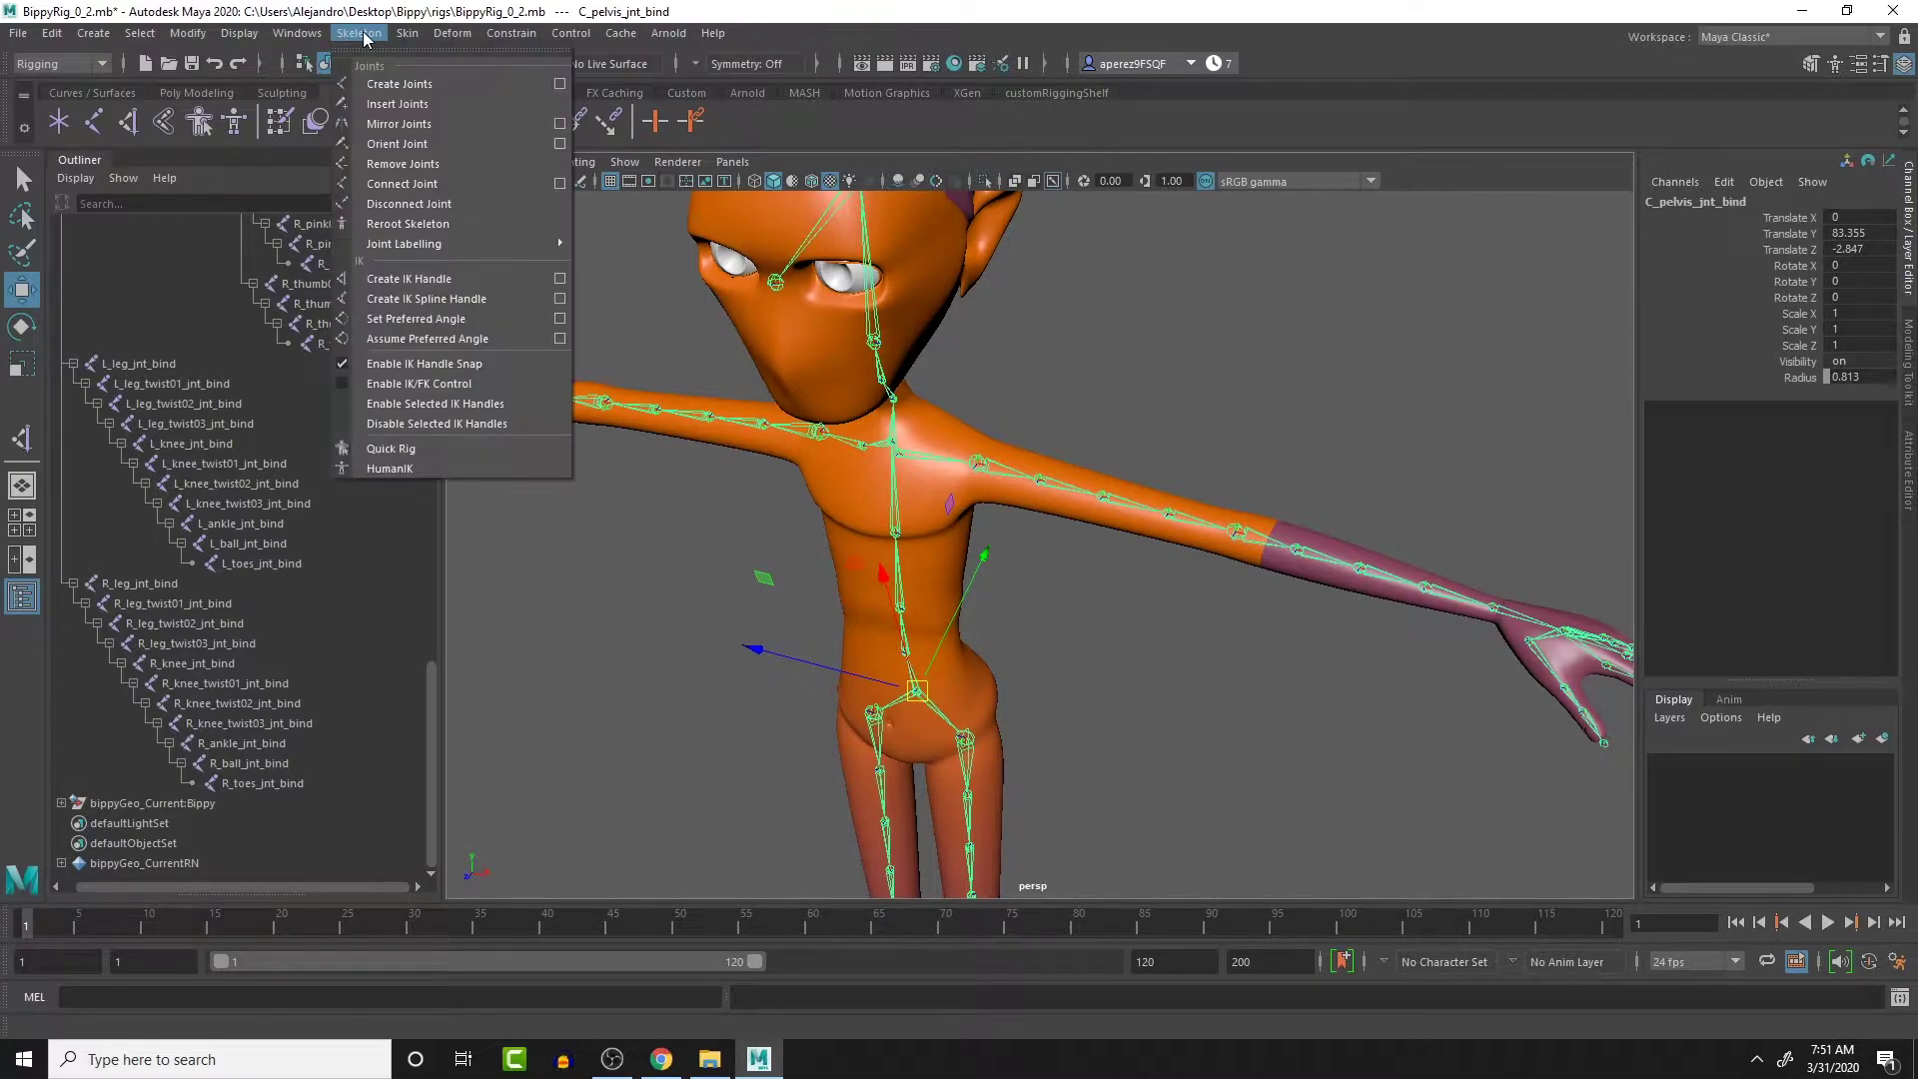
click(559, 143)
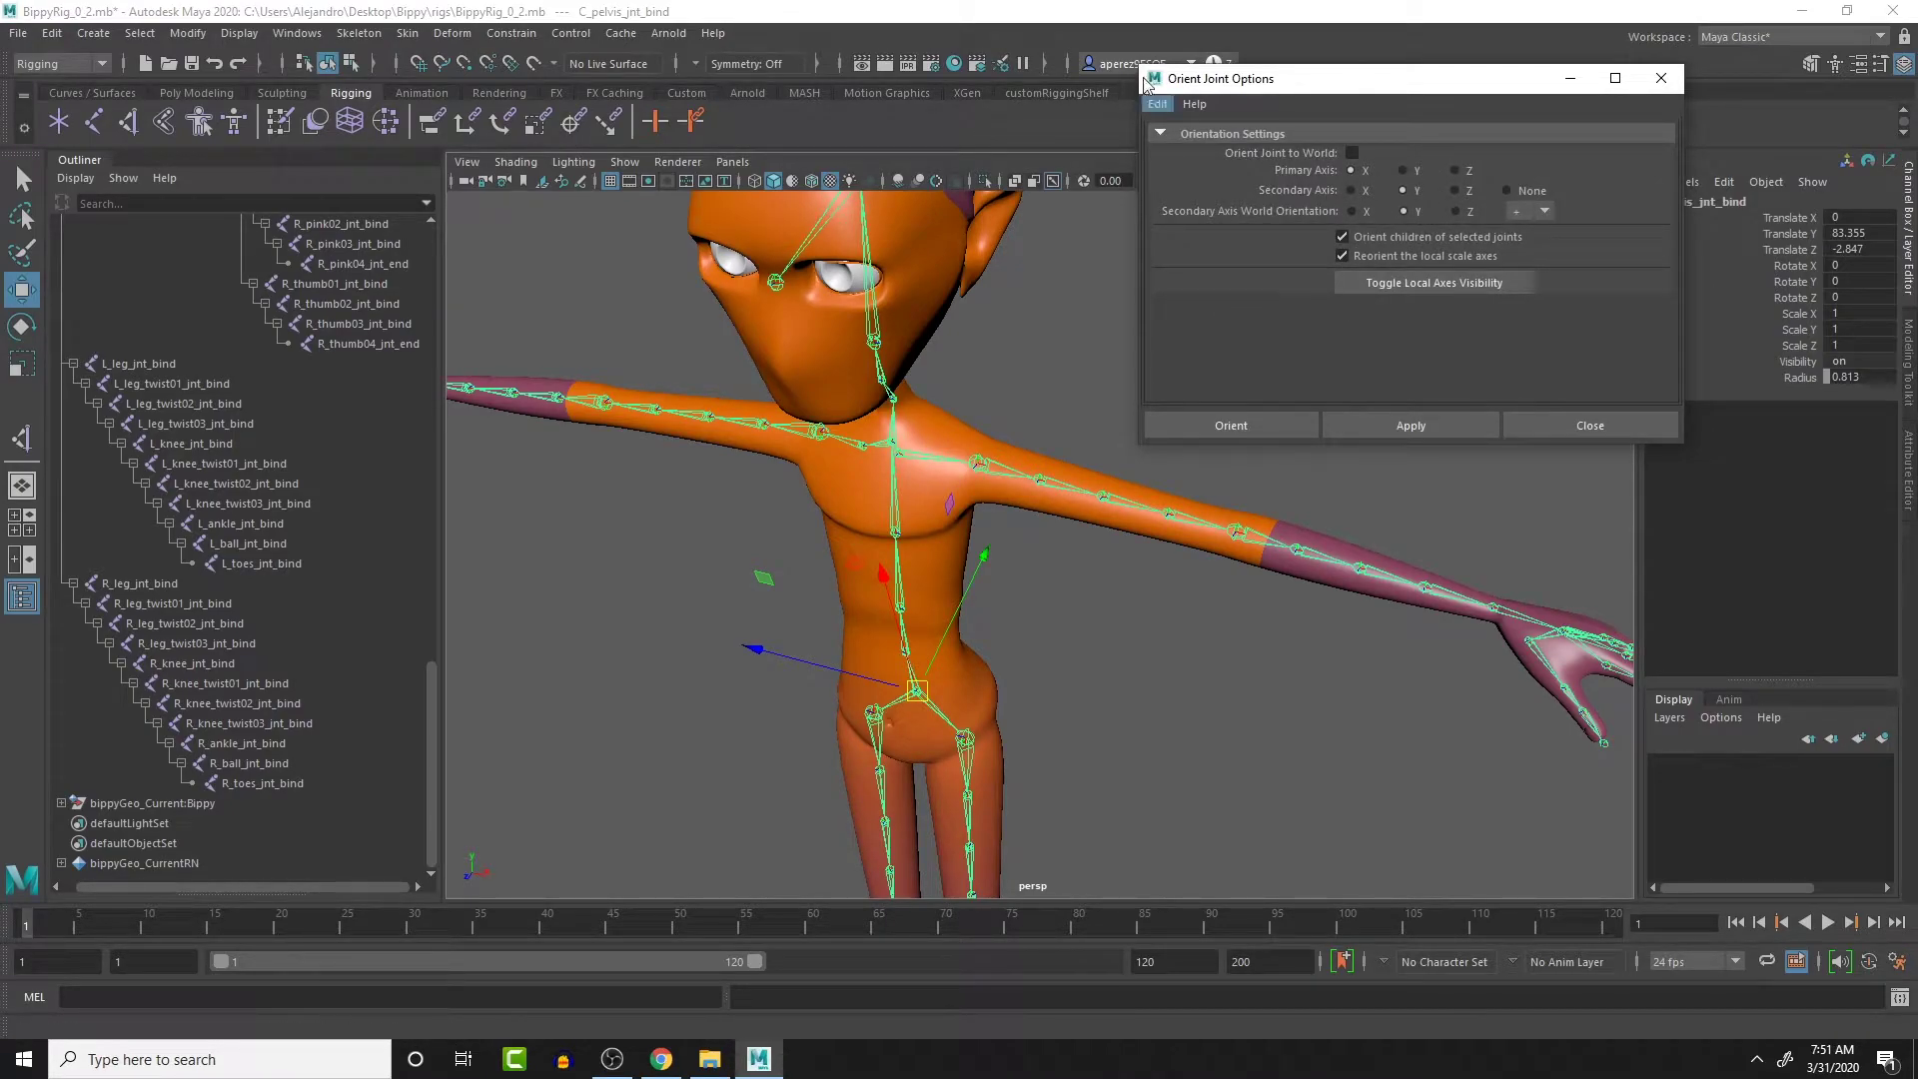
click(1156, 103)
click(1207, 147)
click(1416, 429)
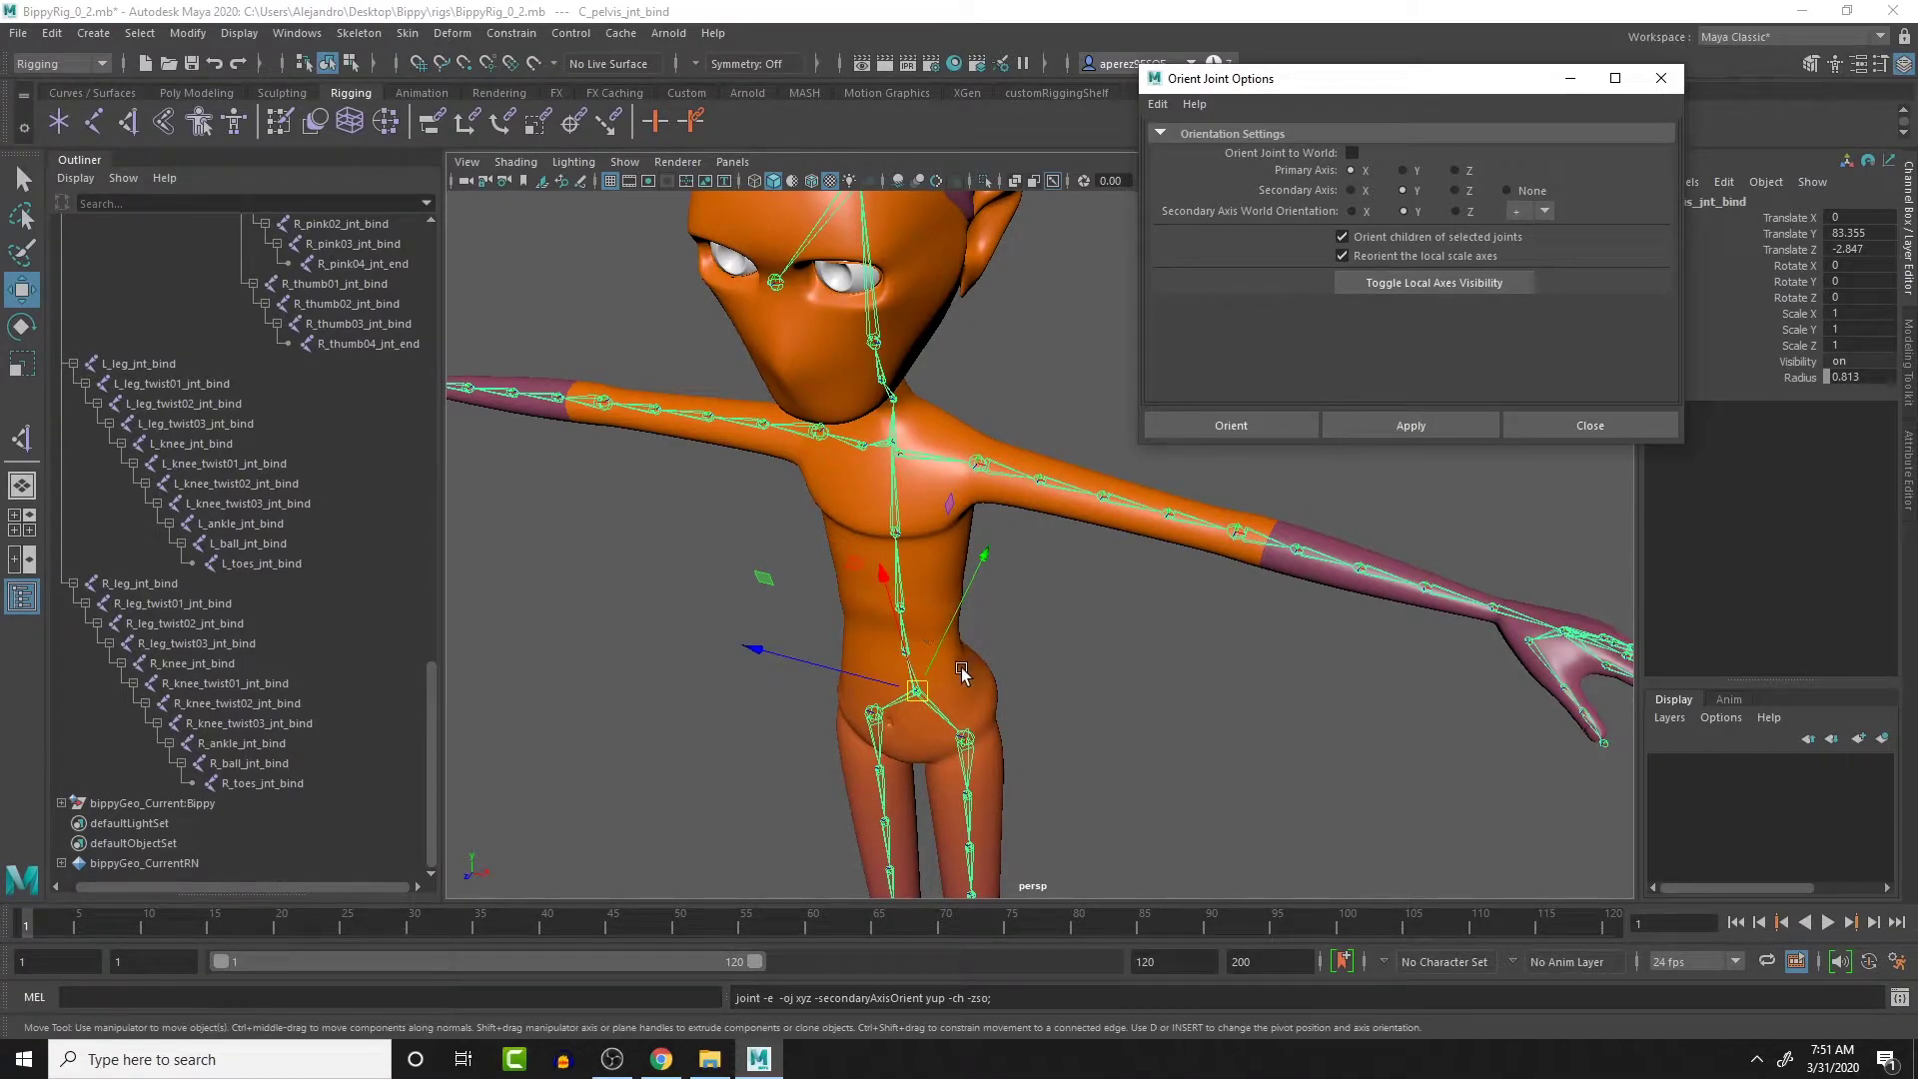
Walk down the left arm chain from the clavicle to the elbow joint, examining the orientation of each joint
click(954, 454)
scroll(954, 579, up, 4)
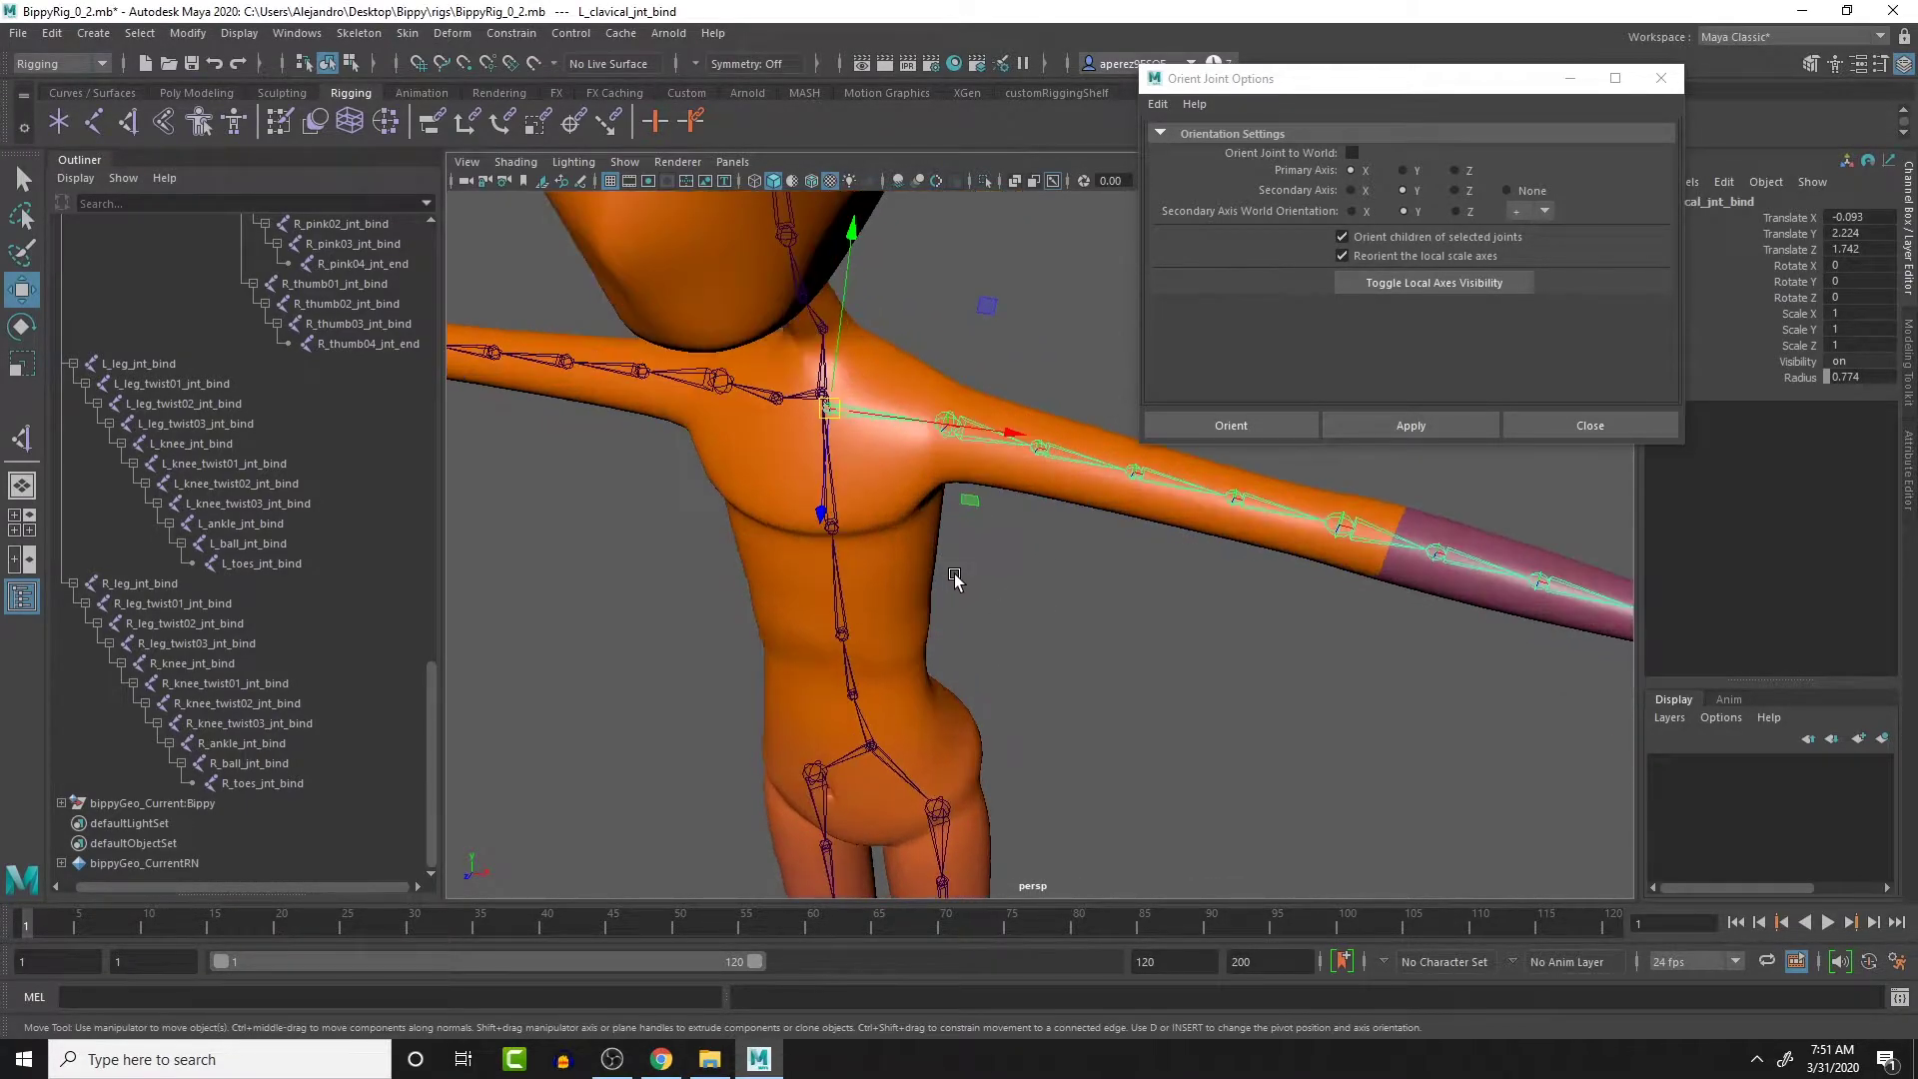
scroll(949, 599, up, 3)
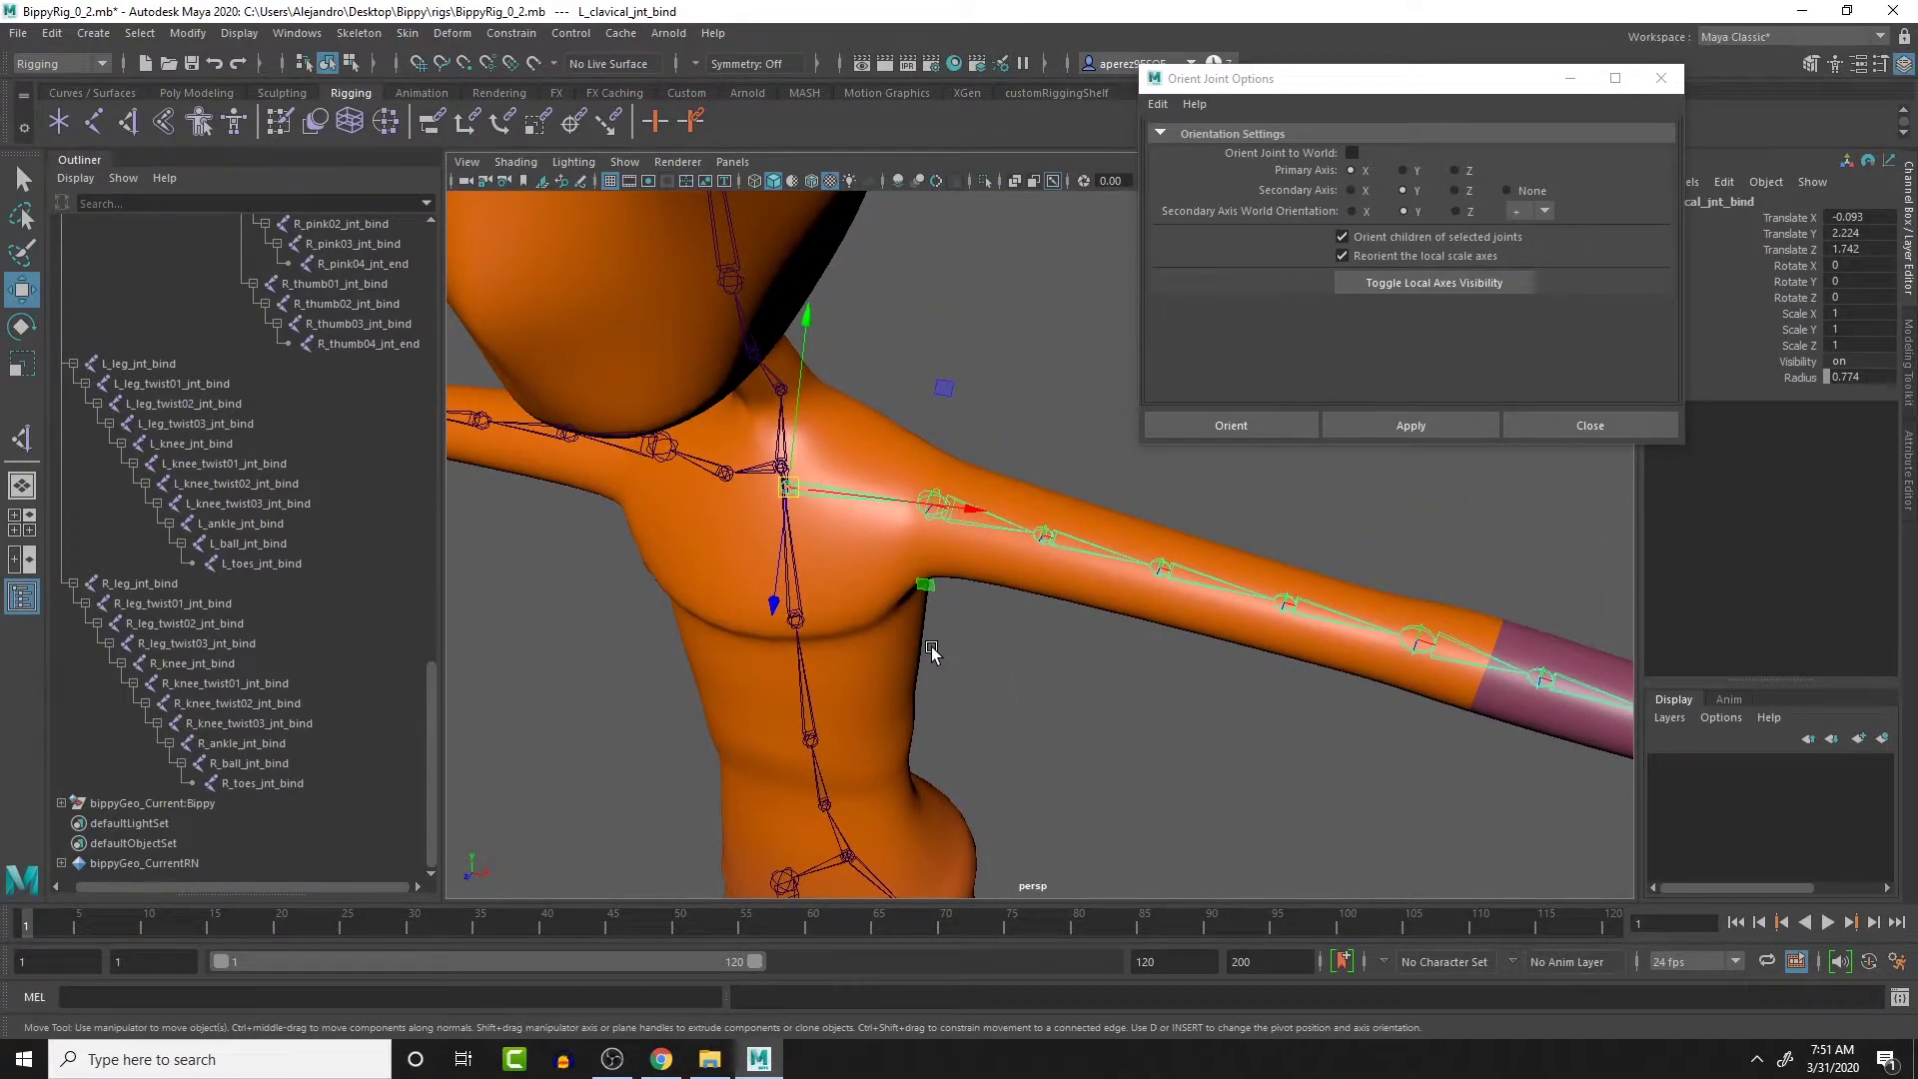
key(Down)
key(Down)
key(Down)
key(Down)
key(Down)
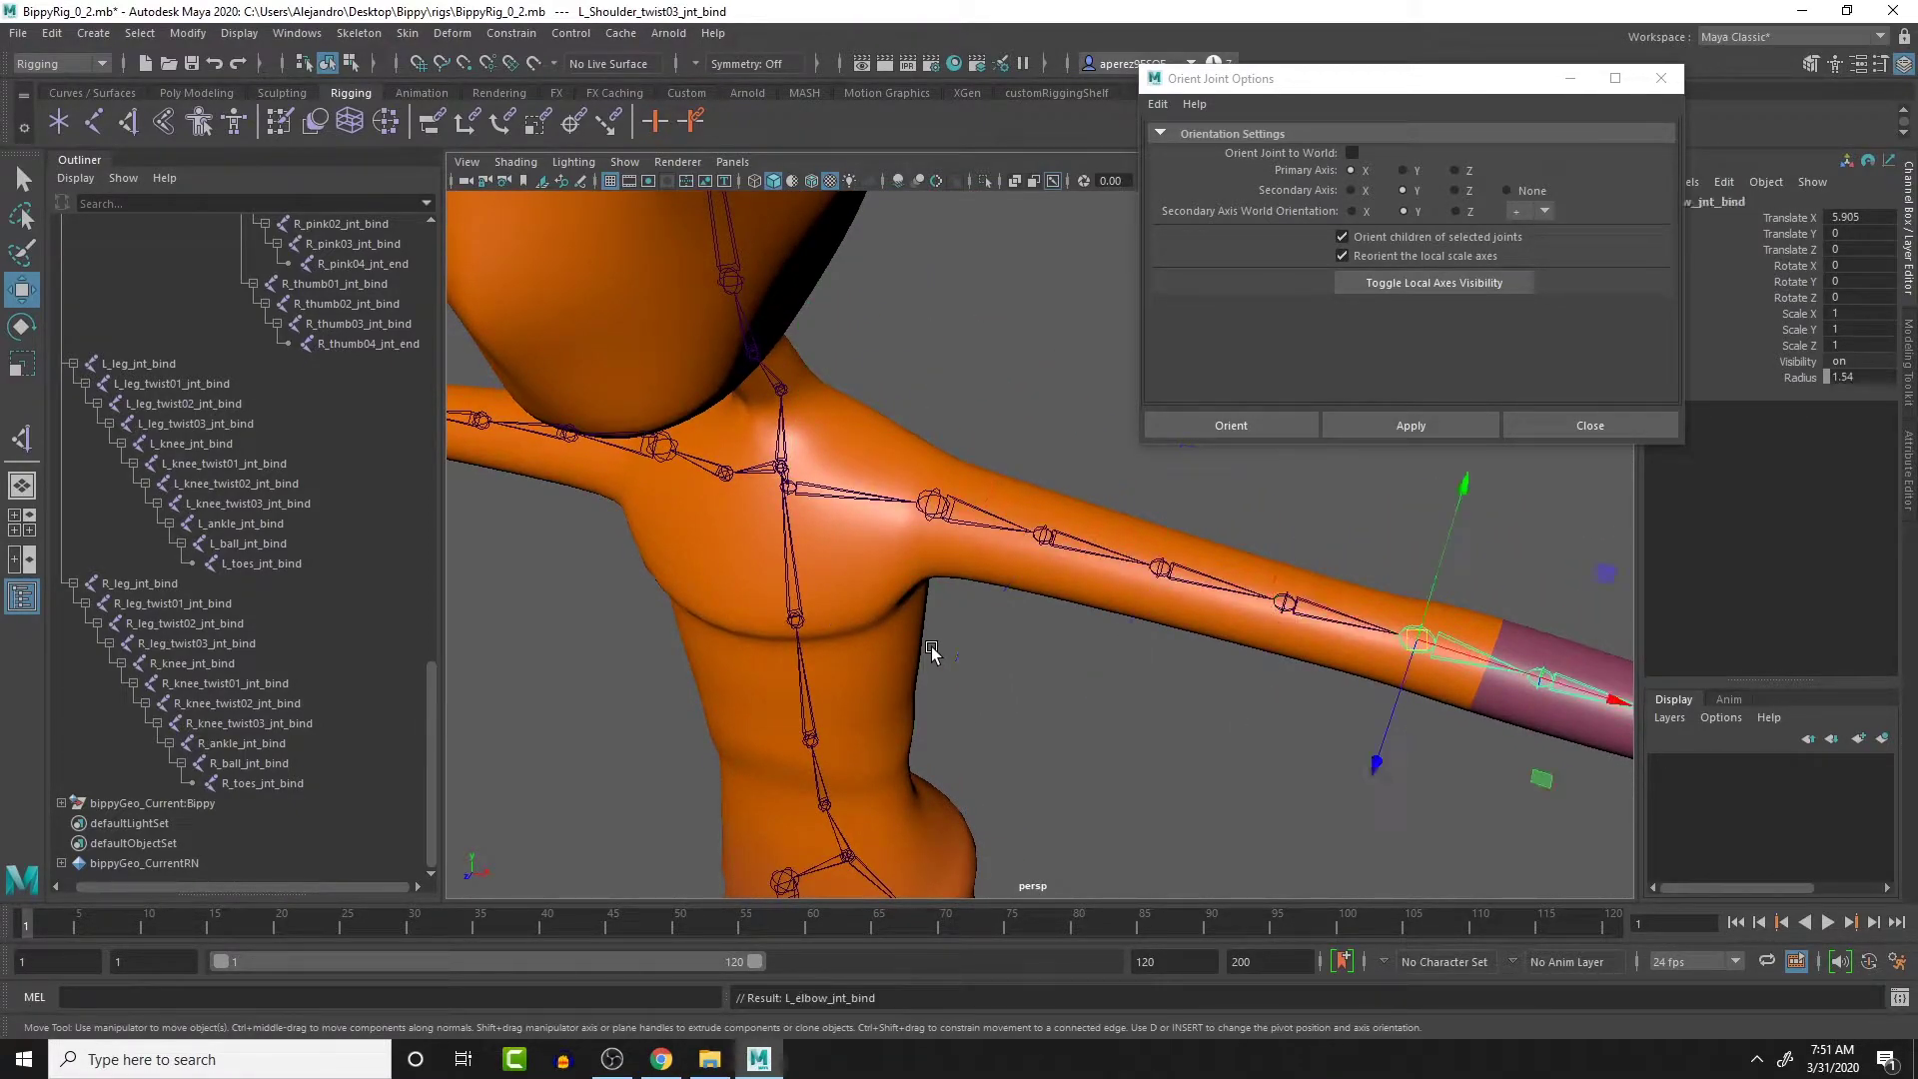
Test-rotate the left elbow, forearm twist and wrist joints together about their X axis, and undo the rotation
alt+middle_drag(949, 606, 567, 471)
alt+middle_drag(1067, 618, 899, 597)
shift+drag(996, 514, 1004, 544)
shift+drag(1128, 504, 1225, 628)
click(1317, 631)
key(r)
key(e)
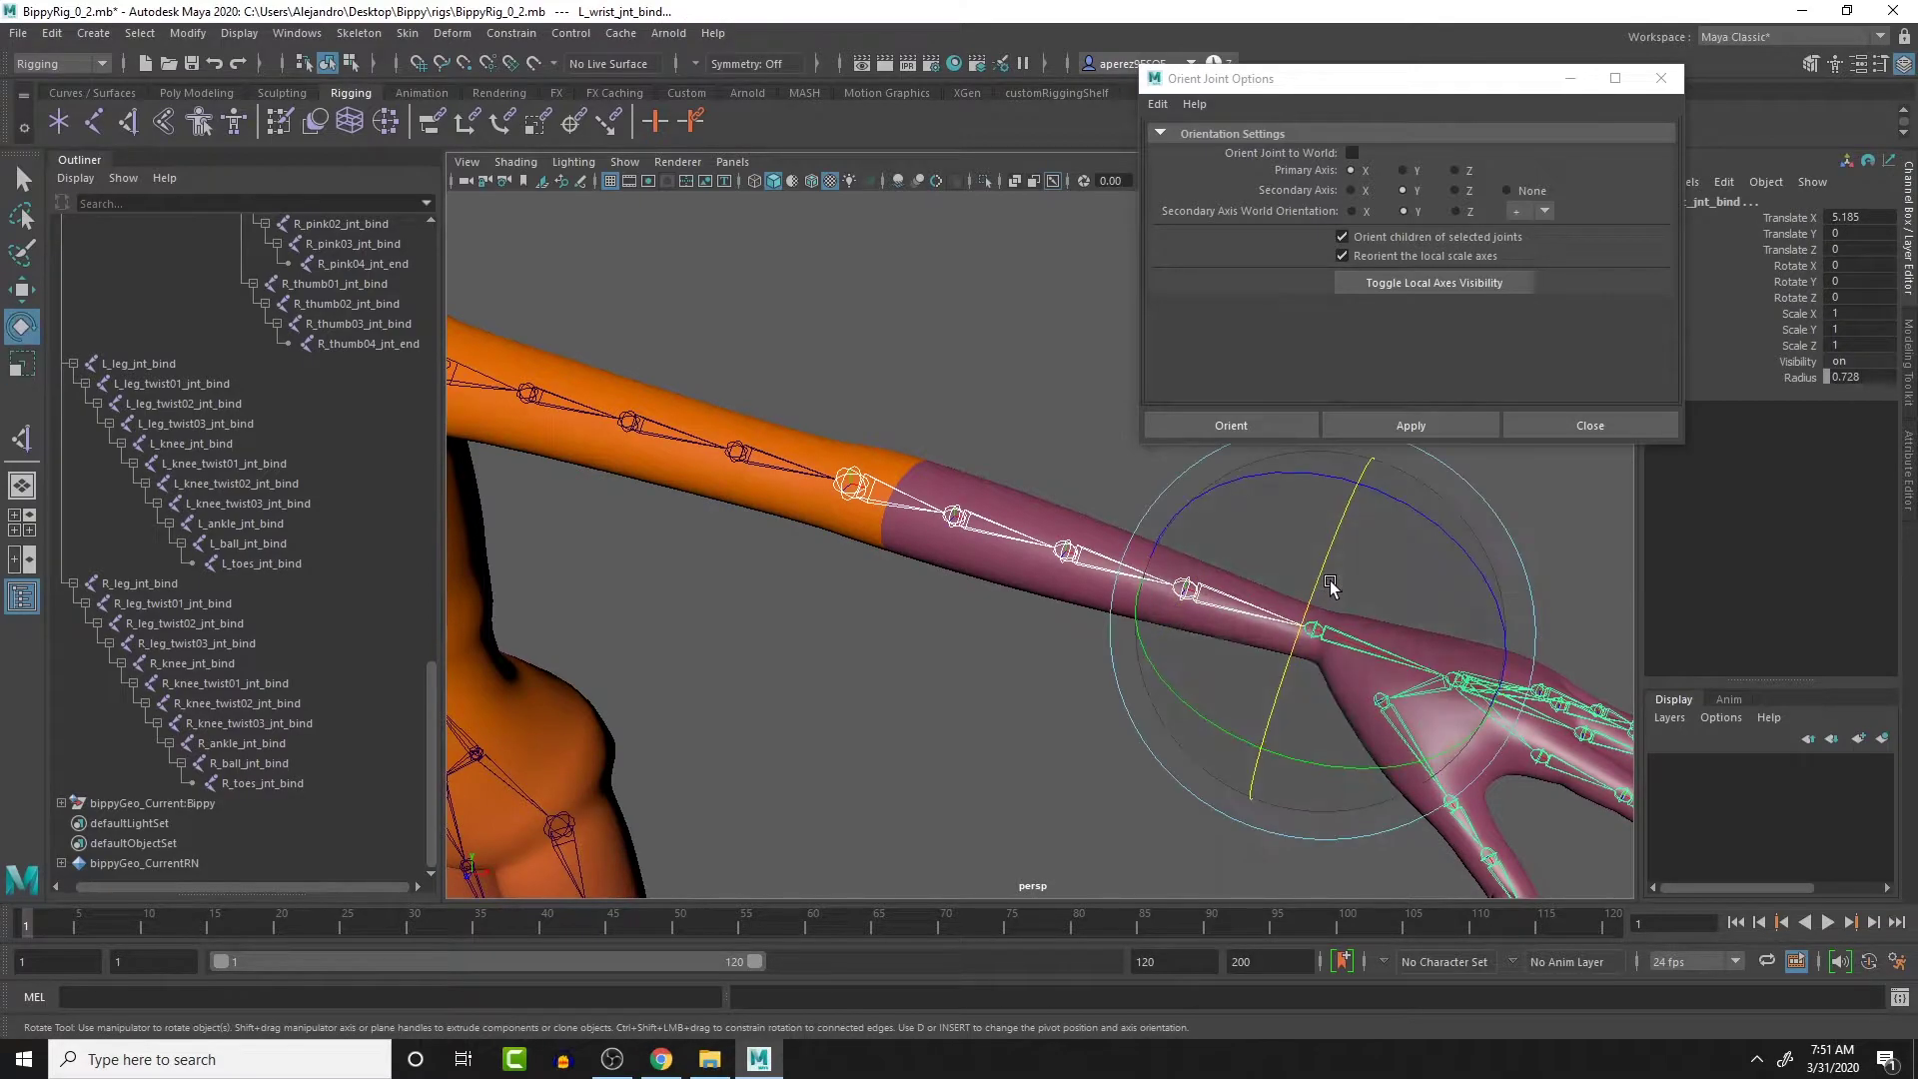
drag(1318, 578, 1290, 526)
key(ctrl+z)
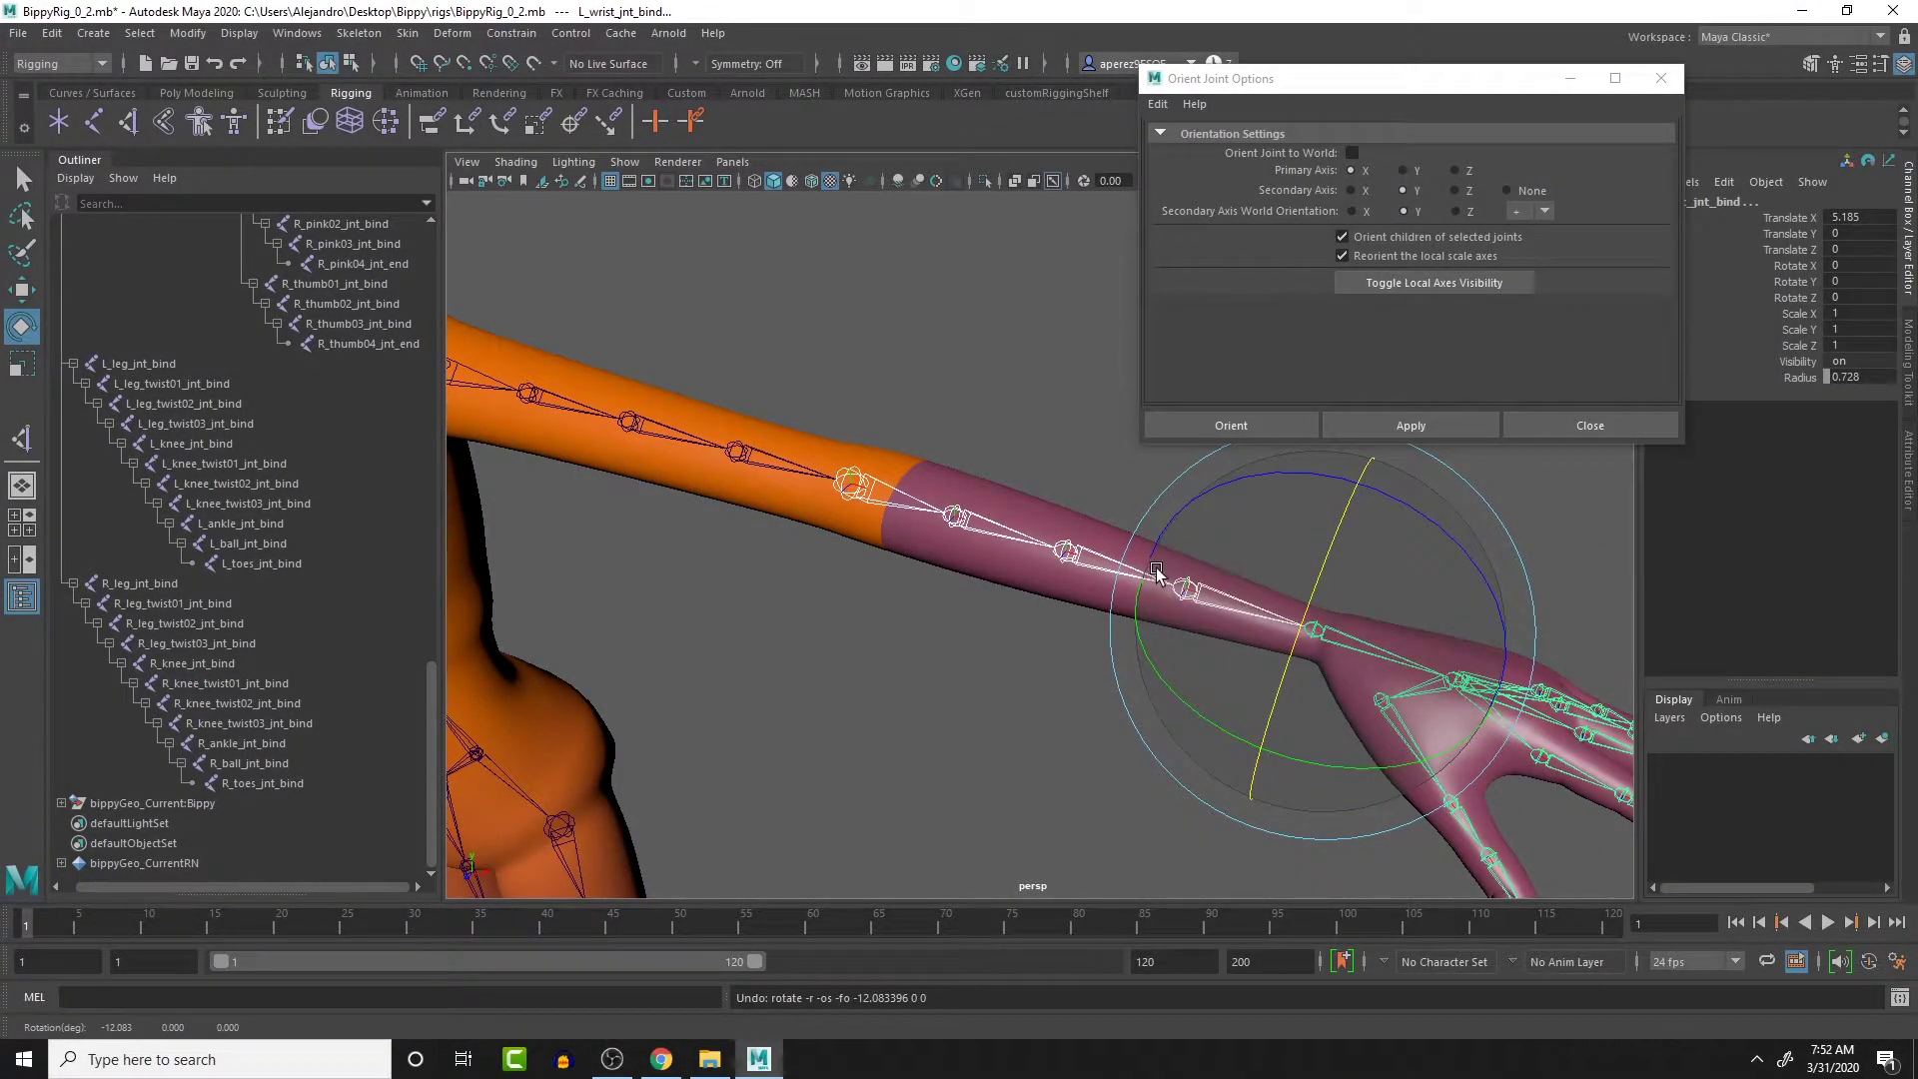
Examine the axis directions of the central joints one by one, from the pelvis up through the spine and neck to C_head_jnt_aim
alt+middle_drag(745, 633, 1324, 589)
alt+middle_drag(1097, 599, 1066, 732)
alt+drag(1065, 732, 977, 614)
alt+middle_drag(907, 577, 1050, 455)
click(970, 801)
alt+middle_drag(1035, 689, 989, 619)
scroll(989, 622, down, 3)
key(w)
alt+drag(992, 676, 986, 689)
alt+drag(950, 604, 906, 636)
alt+drag(1094, 578, 1185, 591)
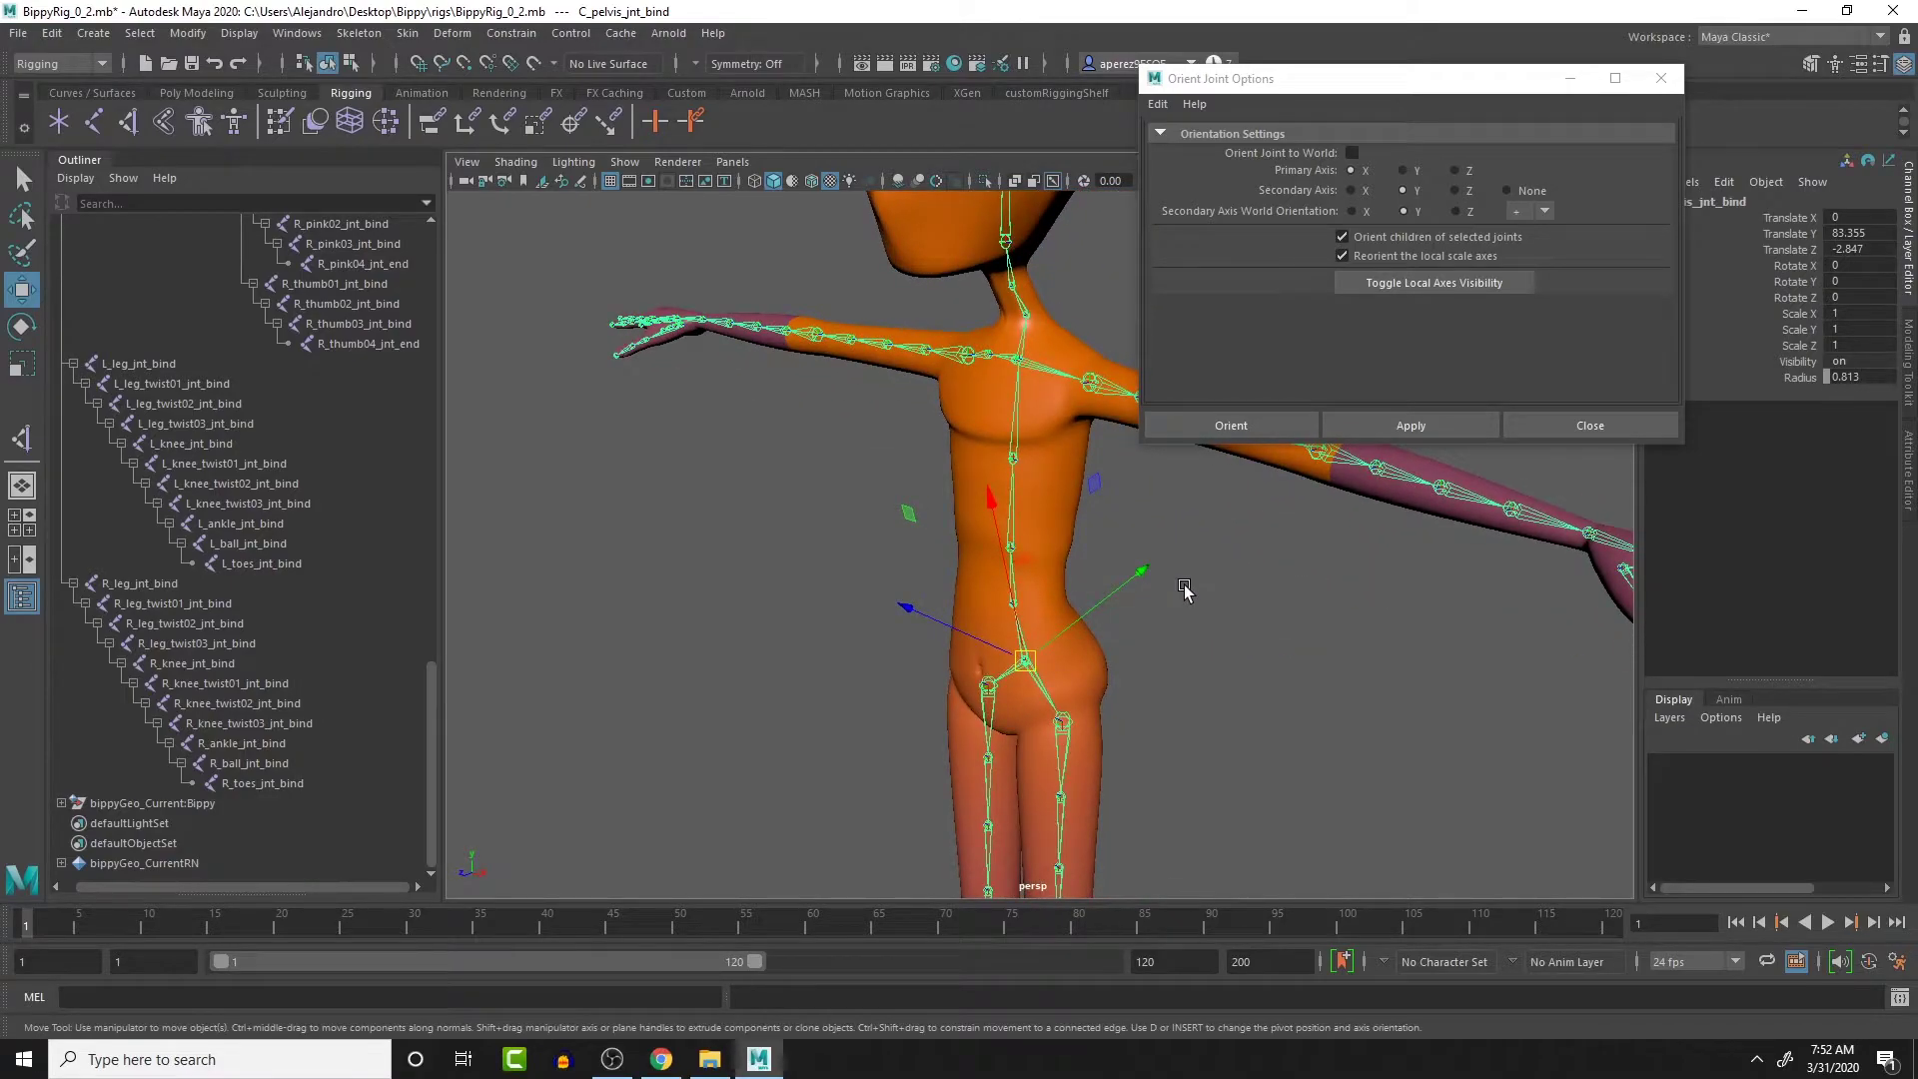
key(Up)
key(Down)
key(Down)
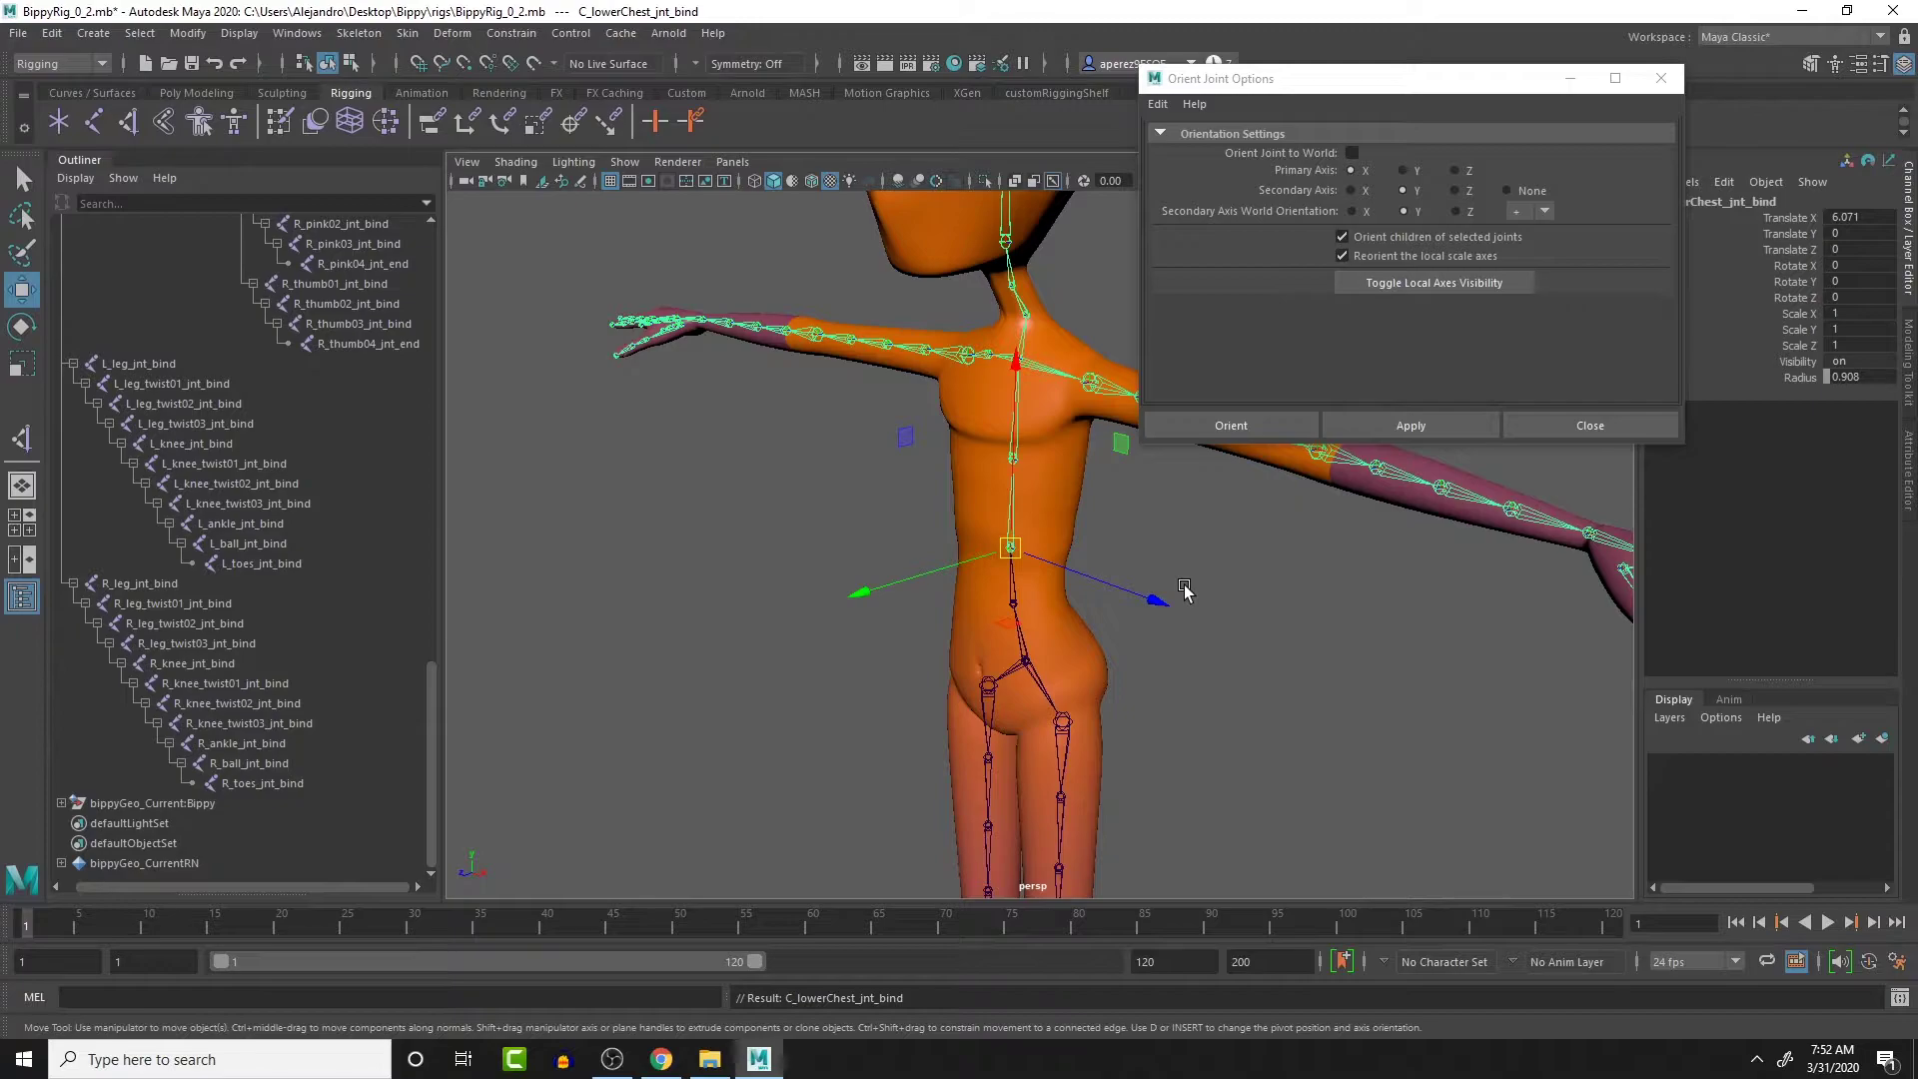
key(Up)
key(Up)
key(Down)
key(Down)
key(Down)
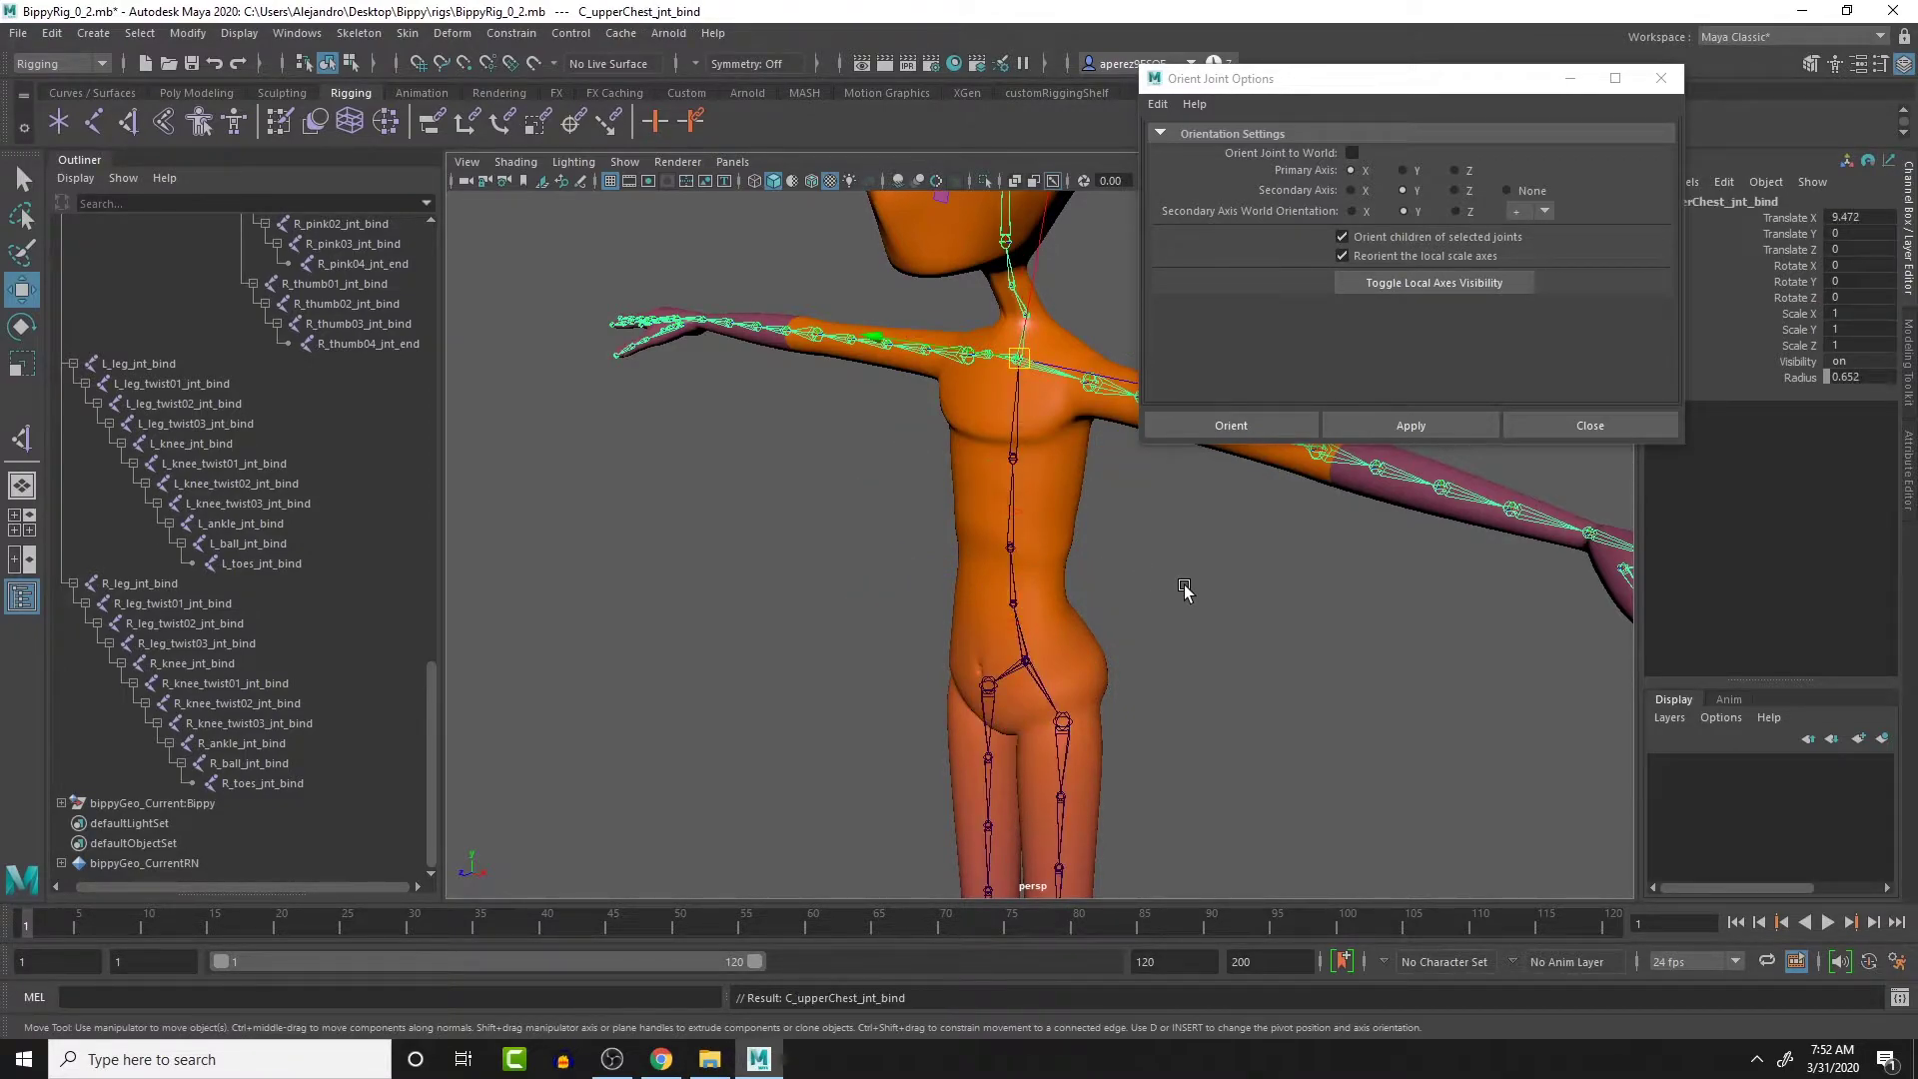
key(Down)
key(Down)
key(Down)
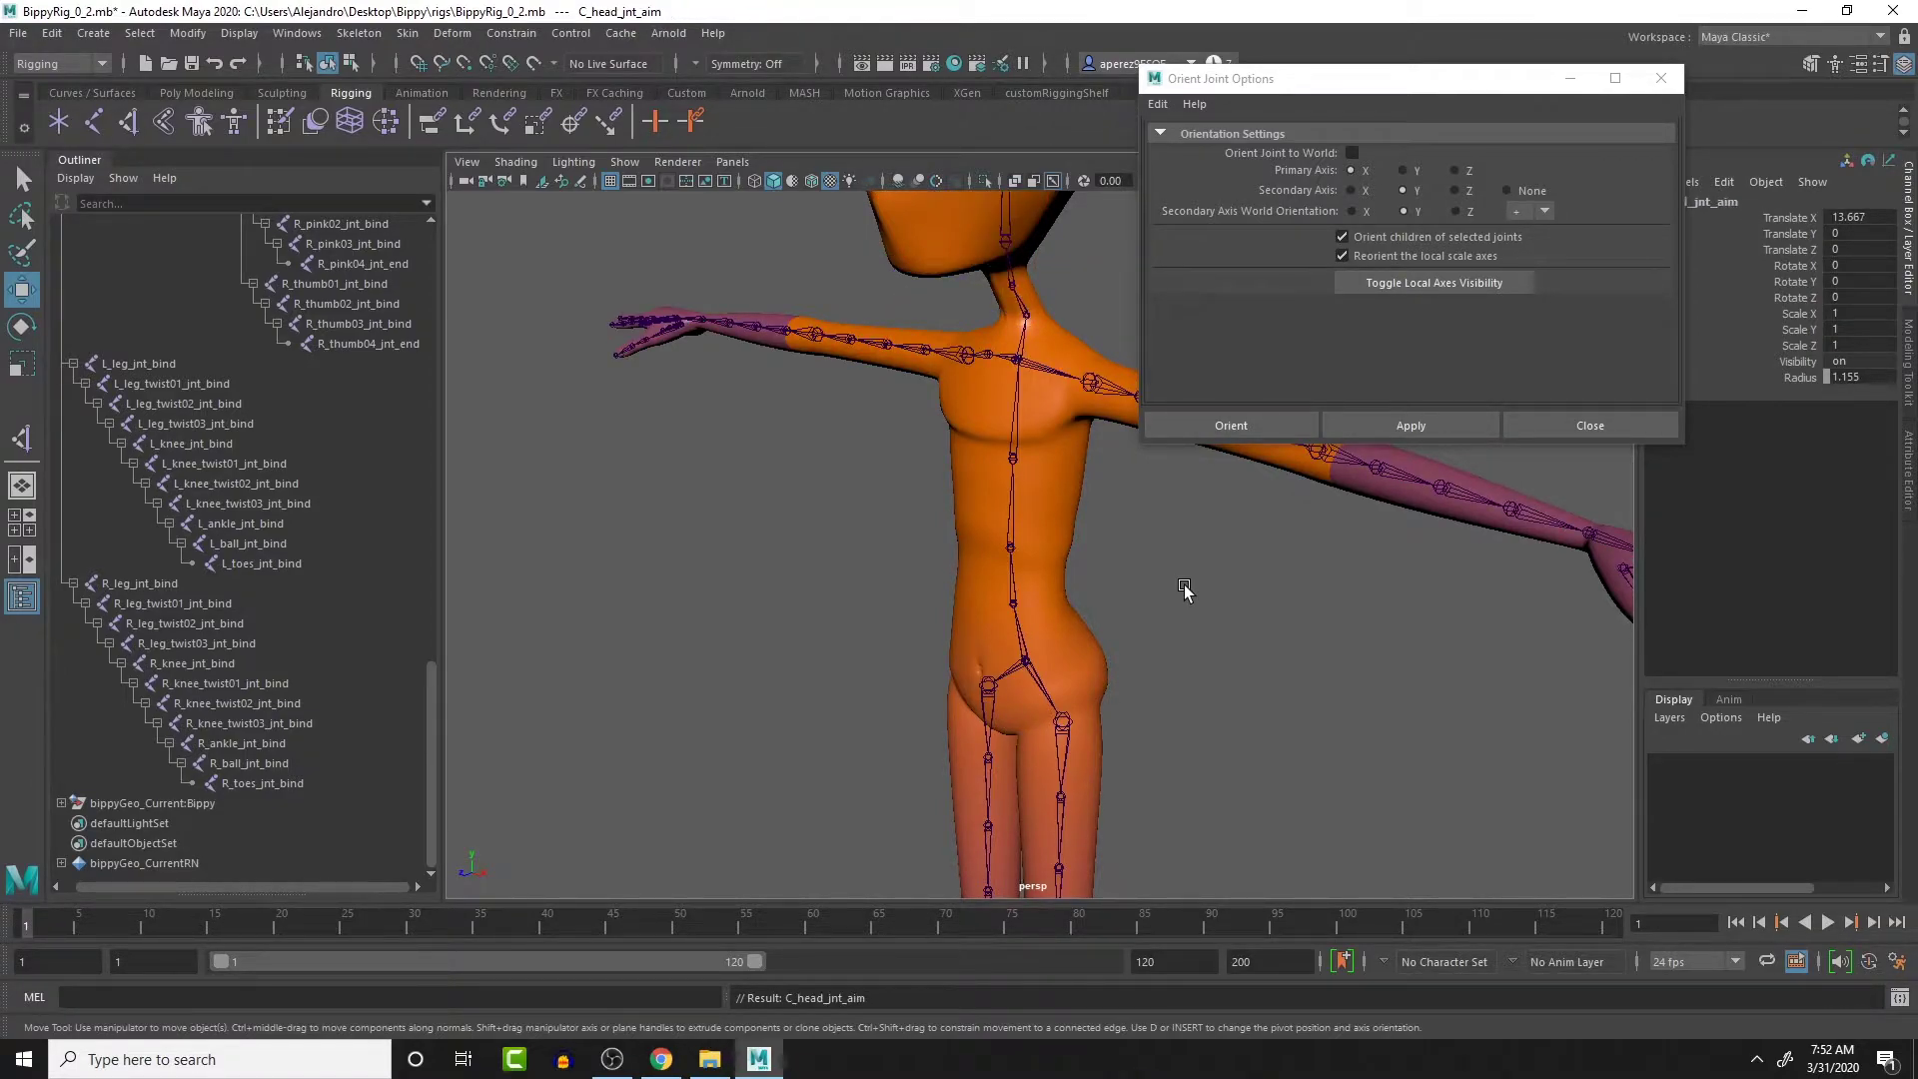
Compare the axis directions of the pelvis, waist and lower chest joints by stepping back and forth between them
click(1021, 614)
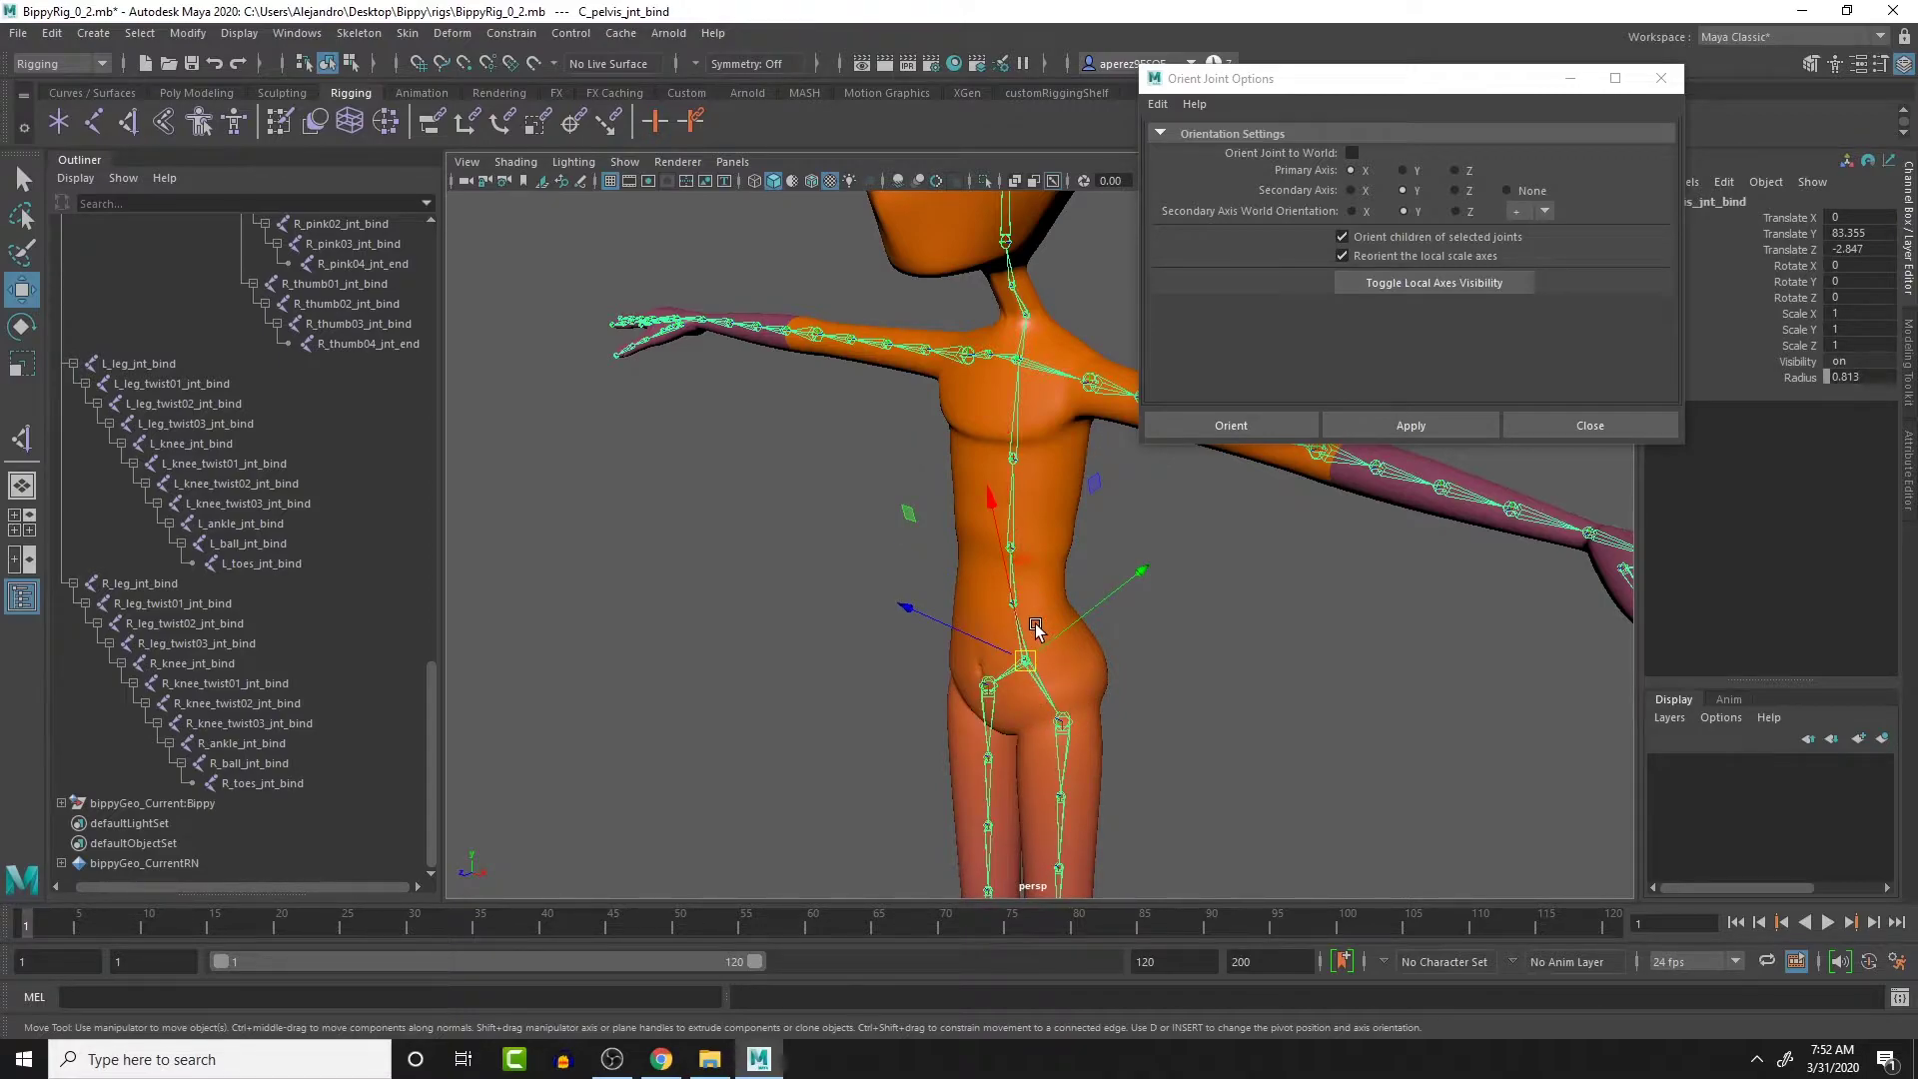
key(Down)
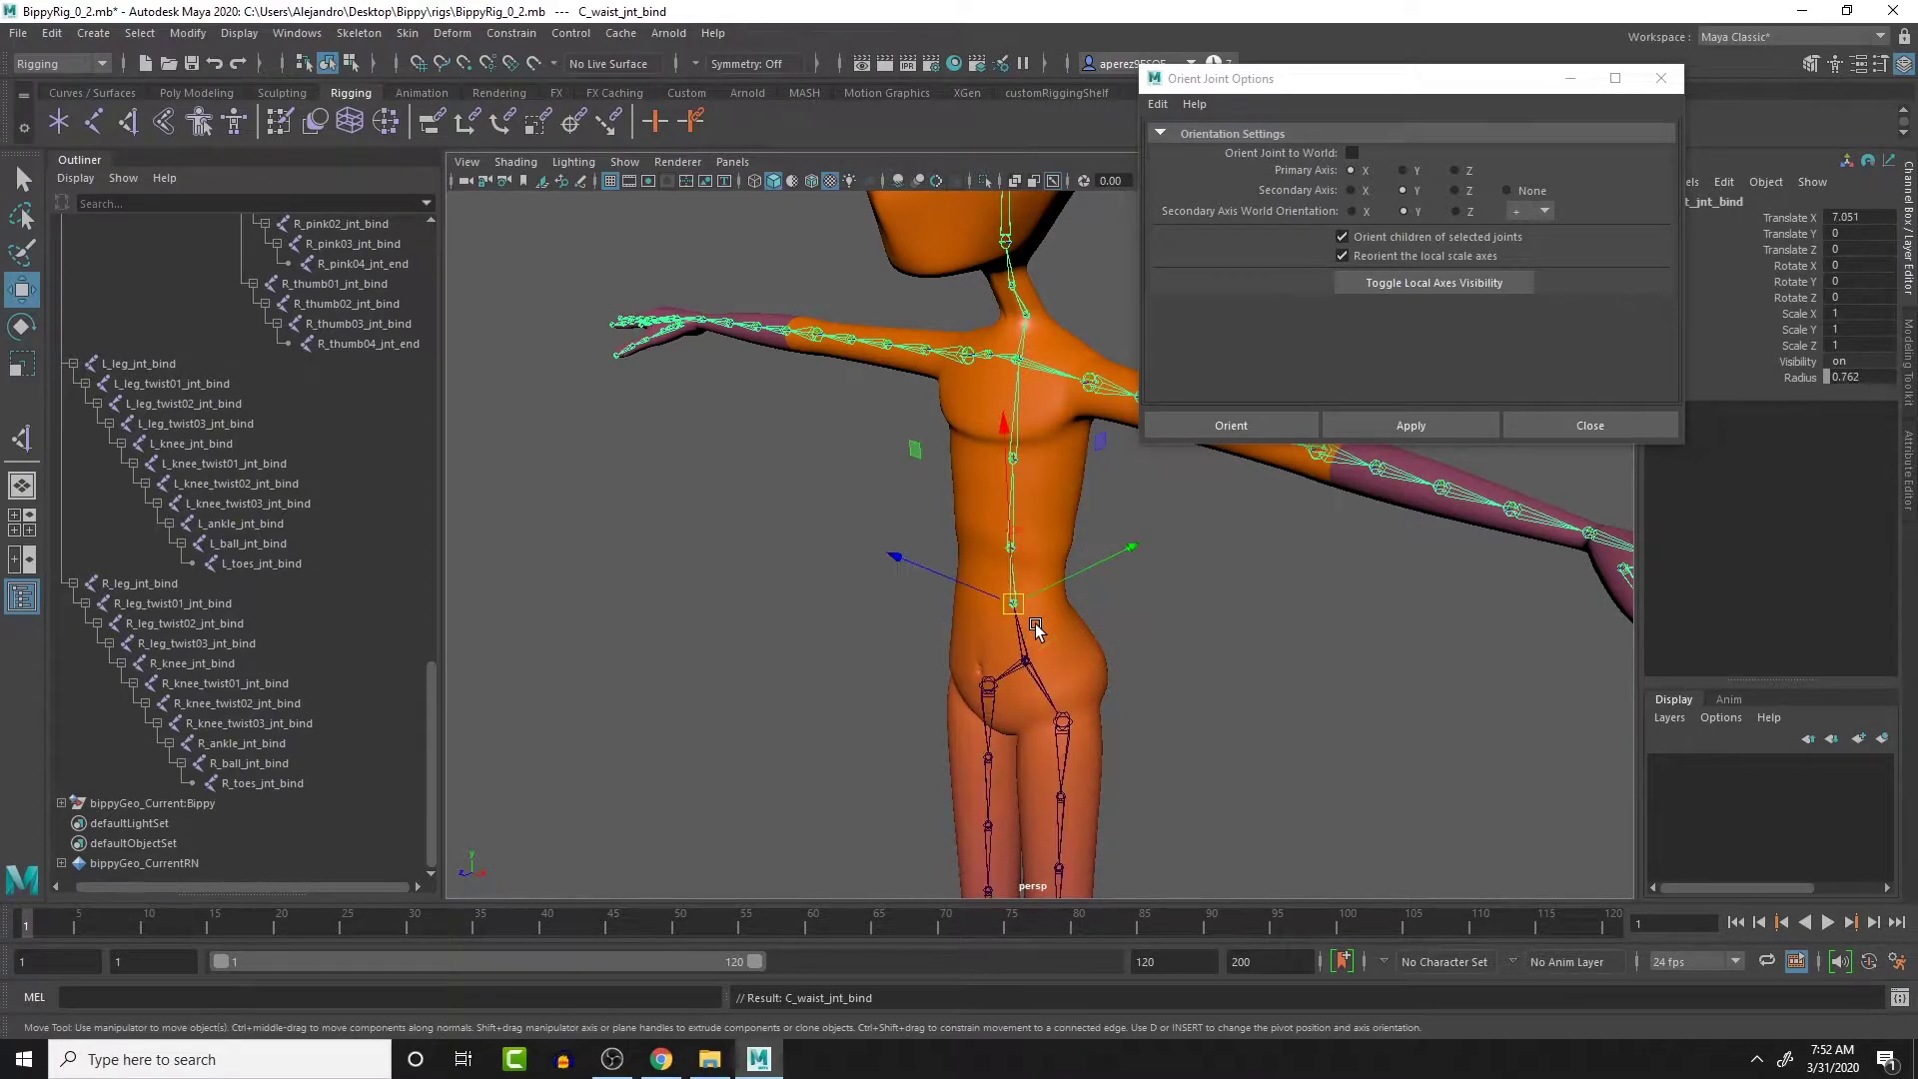
key(Up)
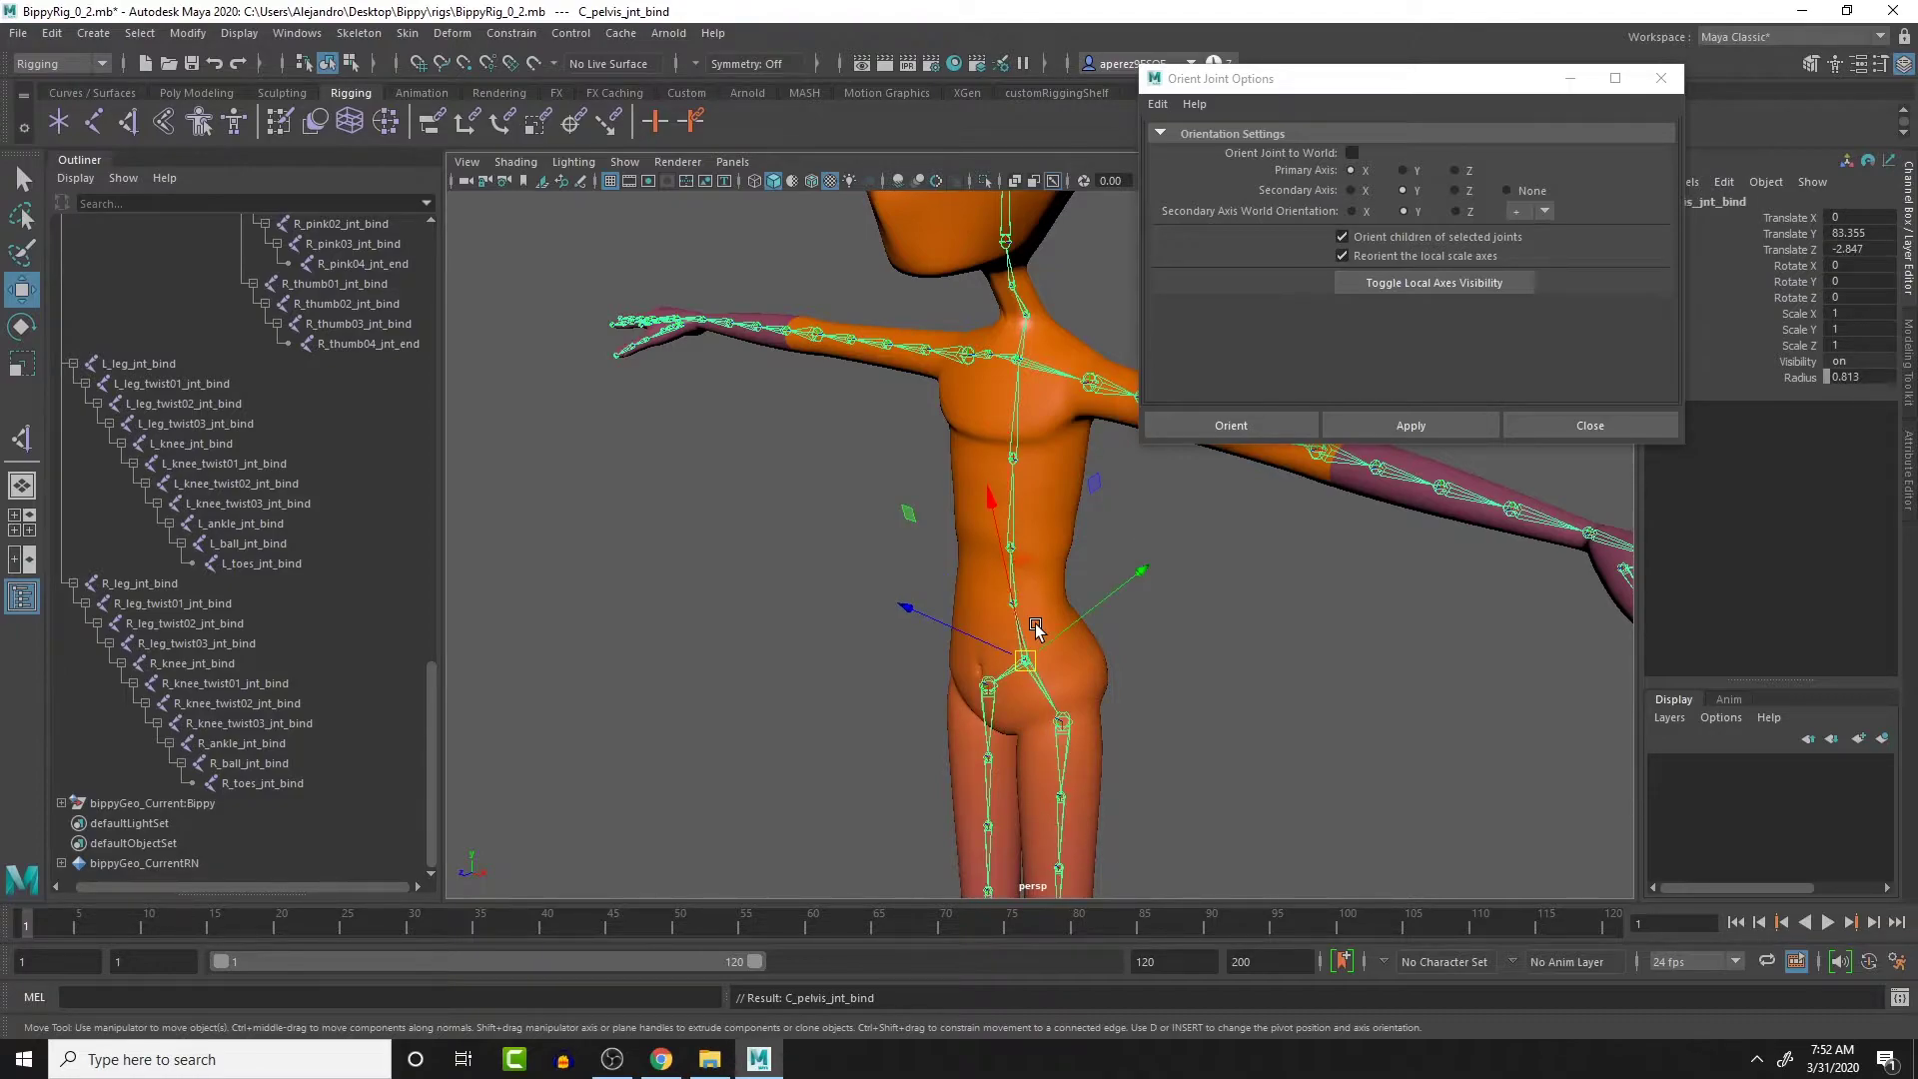
key(Down)
key(Down)
key(Down)
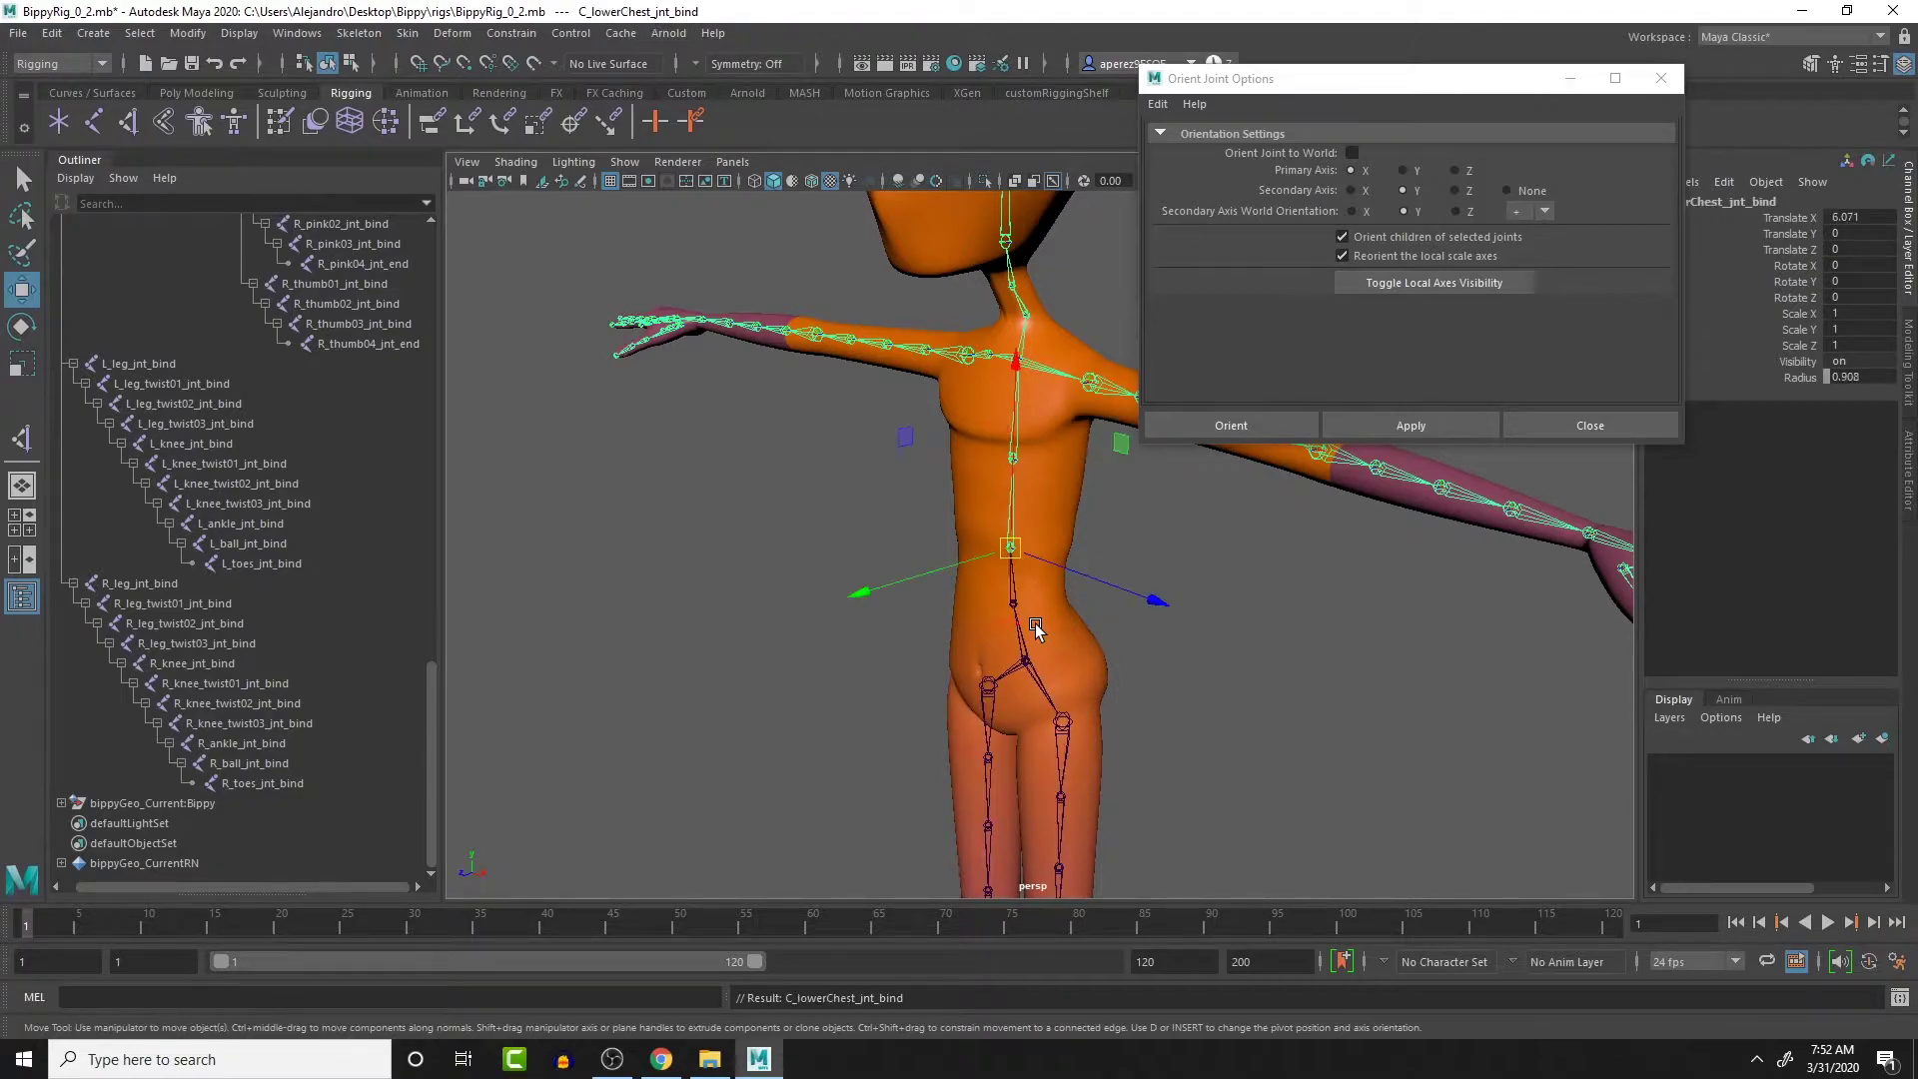
key(Up)
key(Up)
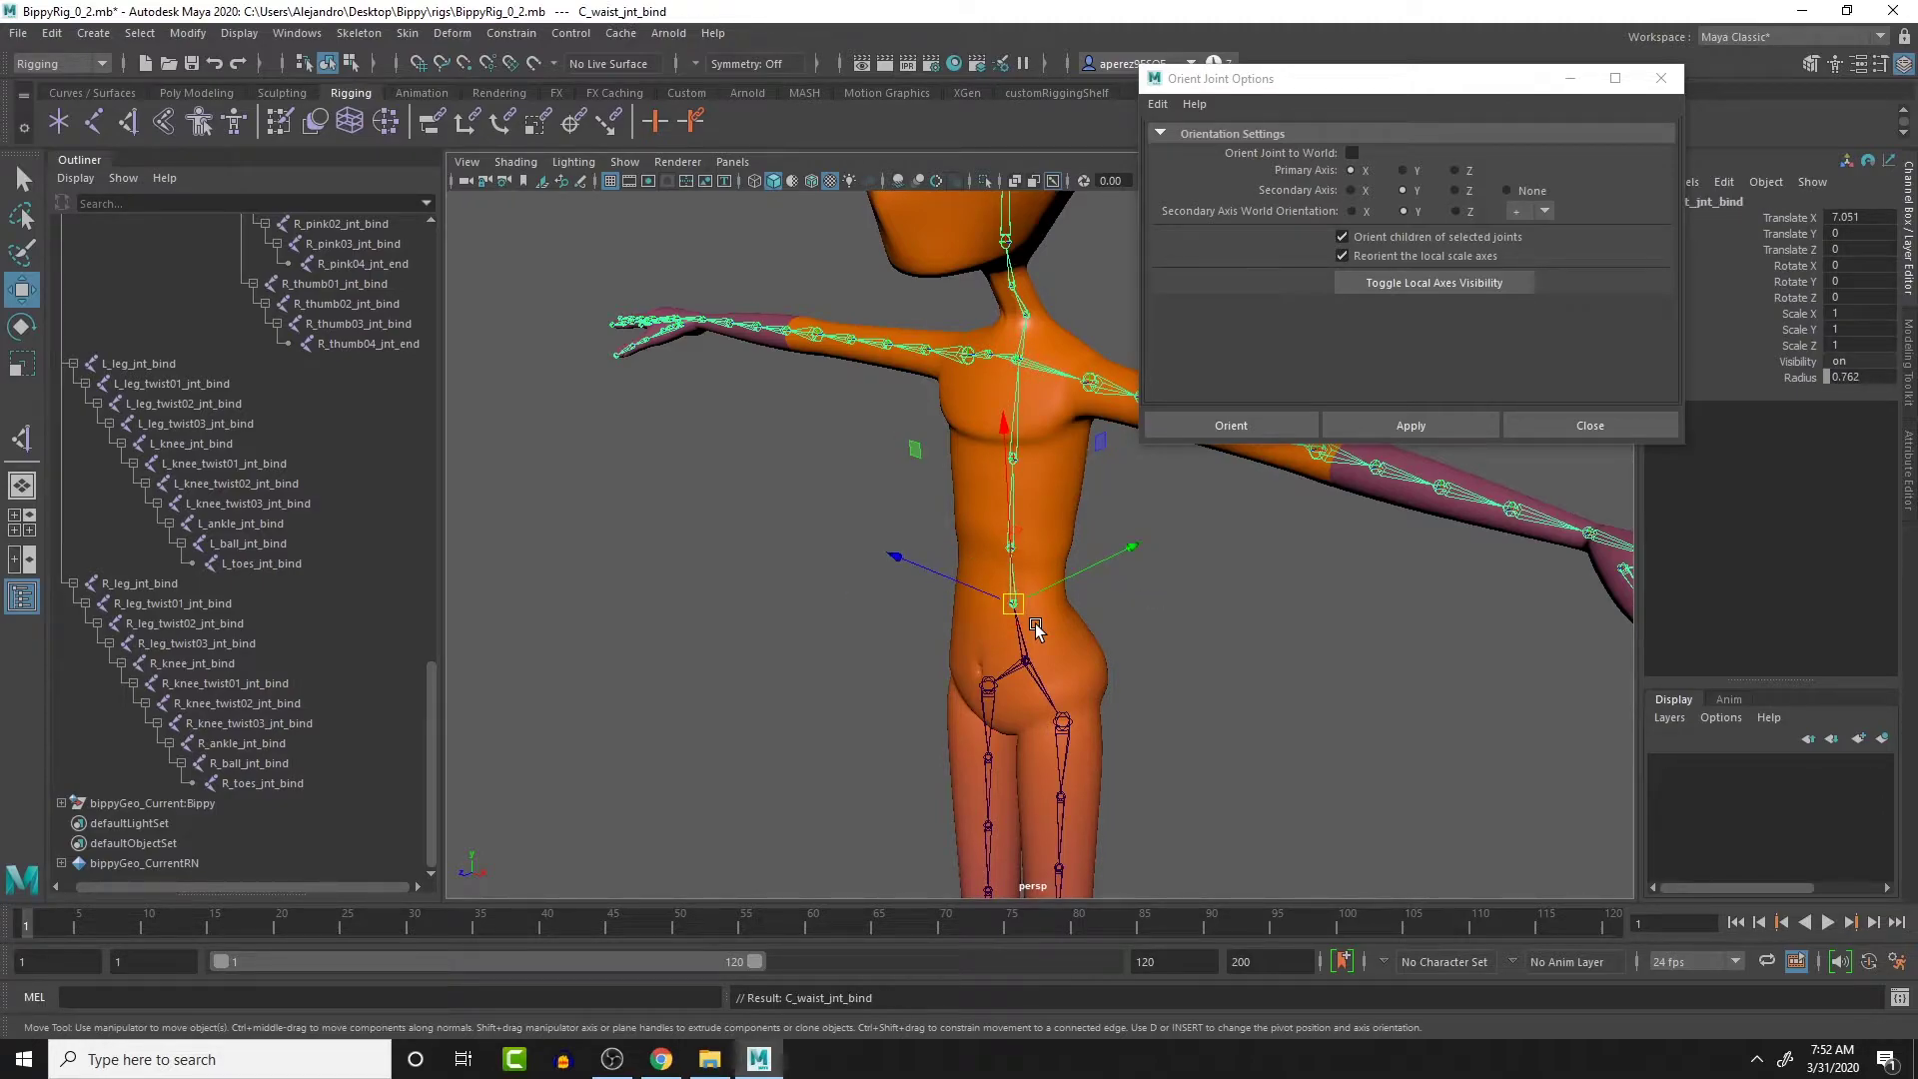
key(Up)
key(Down)
key(Down)
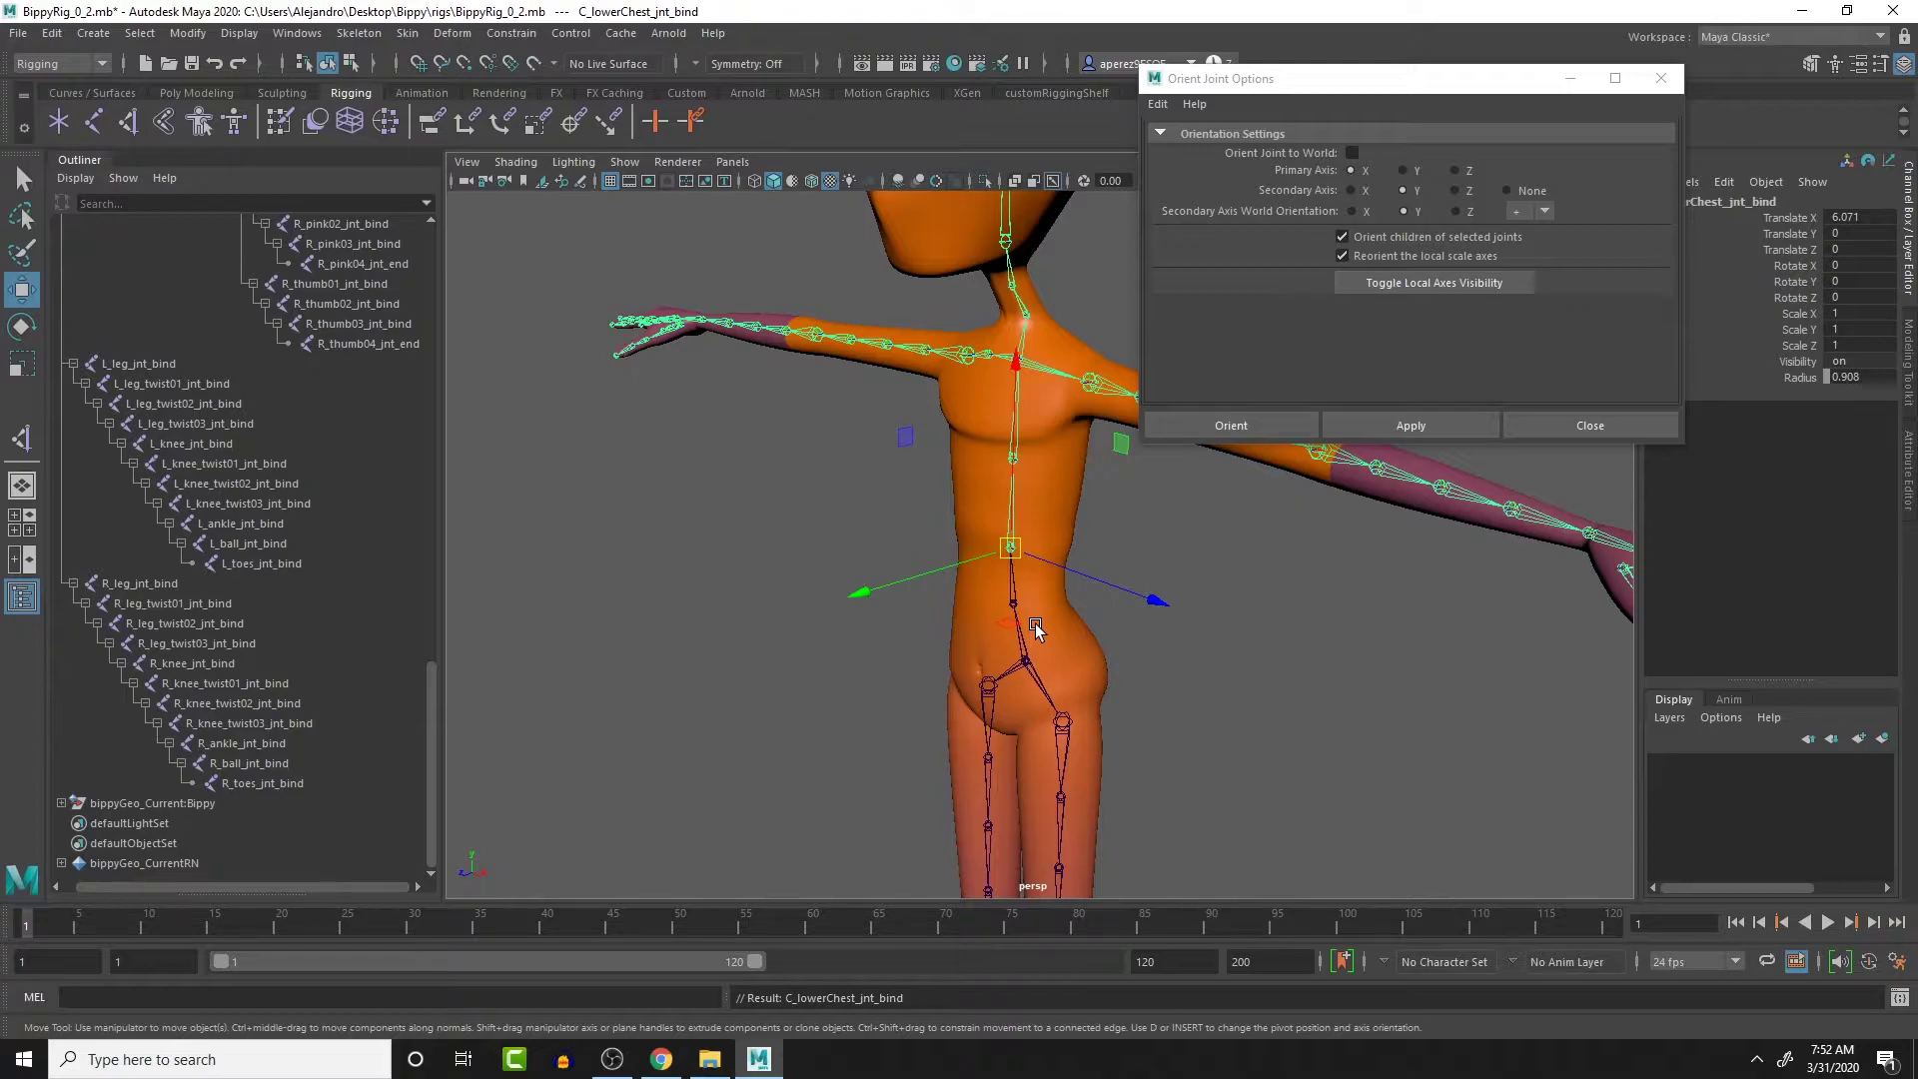
key(Up)
key(Up)
key(Down)
key(Up)
key(Down)
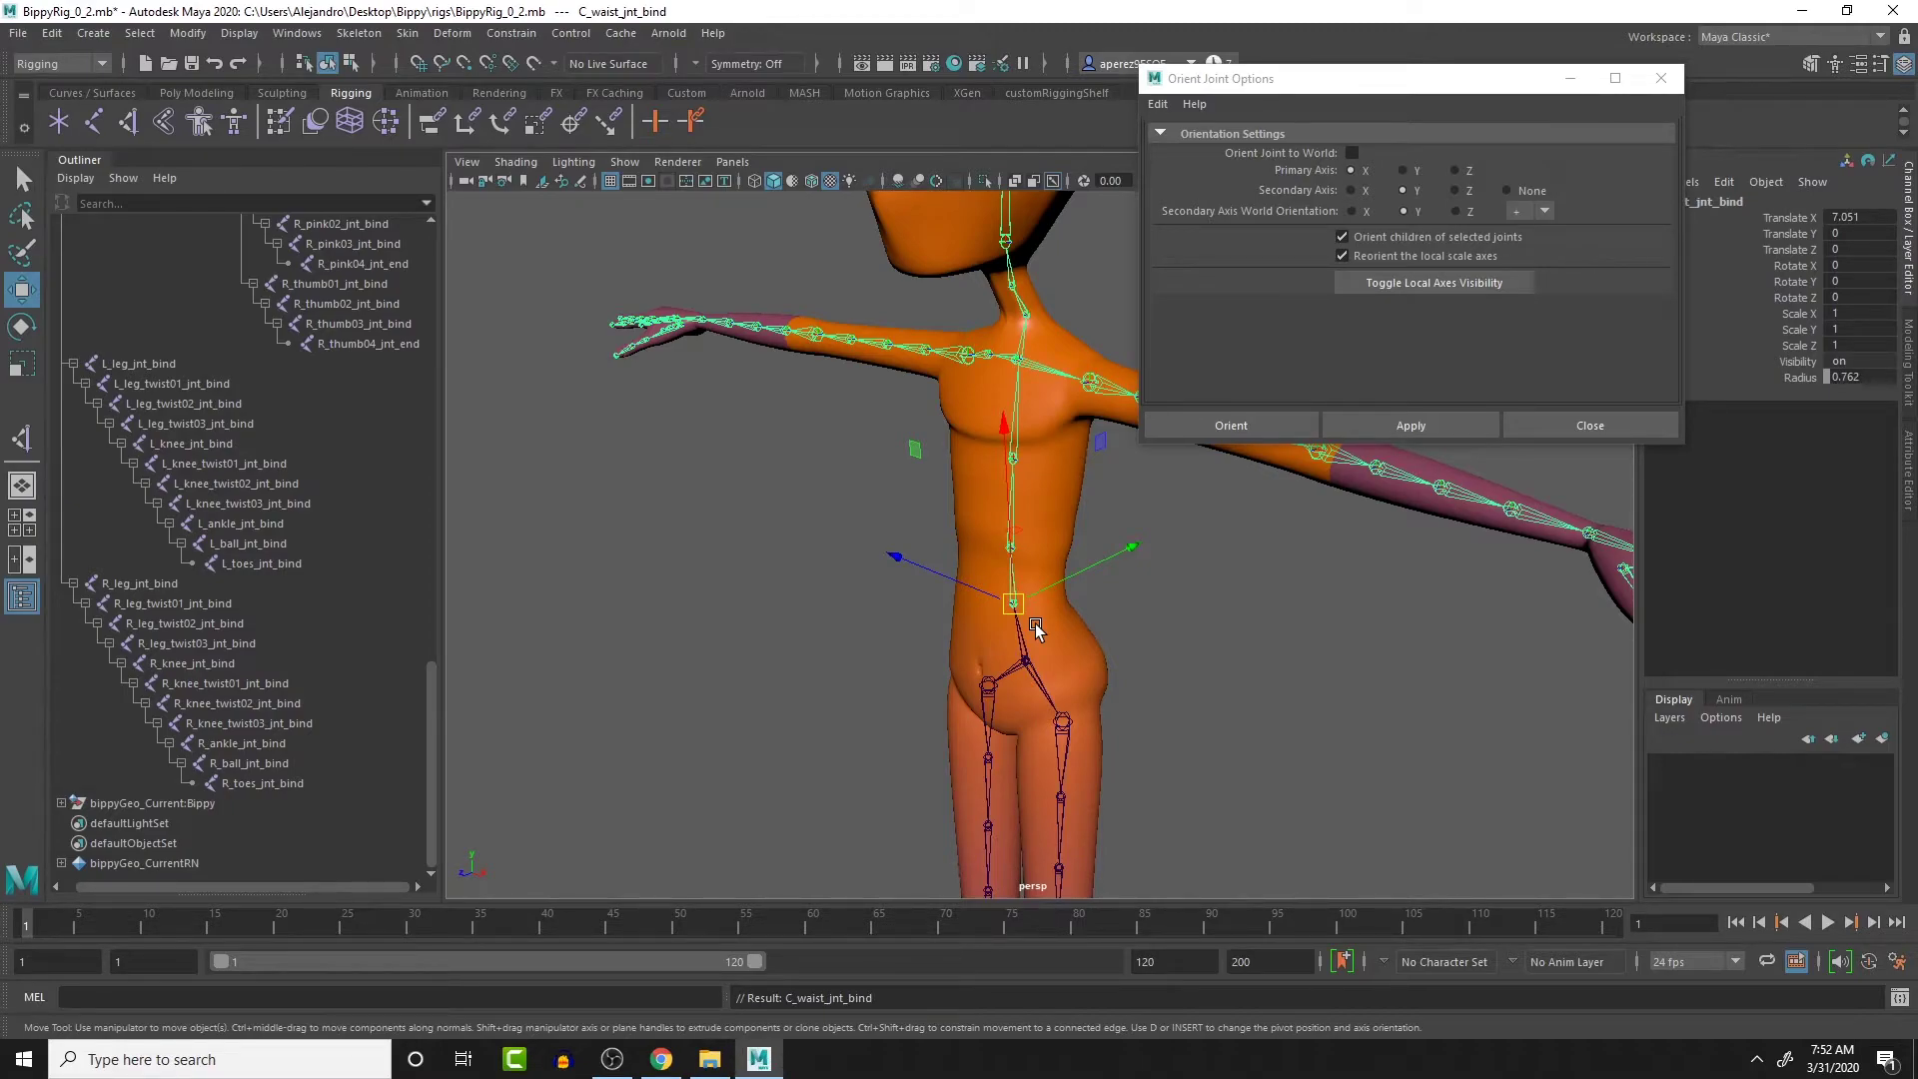
key(Down)
key(Up)
key(Up)
key(Down)
key(Down)
key(Up)
key(Up)
key(Down)
key(Down)
key(Up)
key(Down)
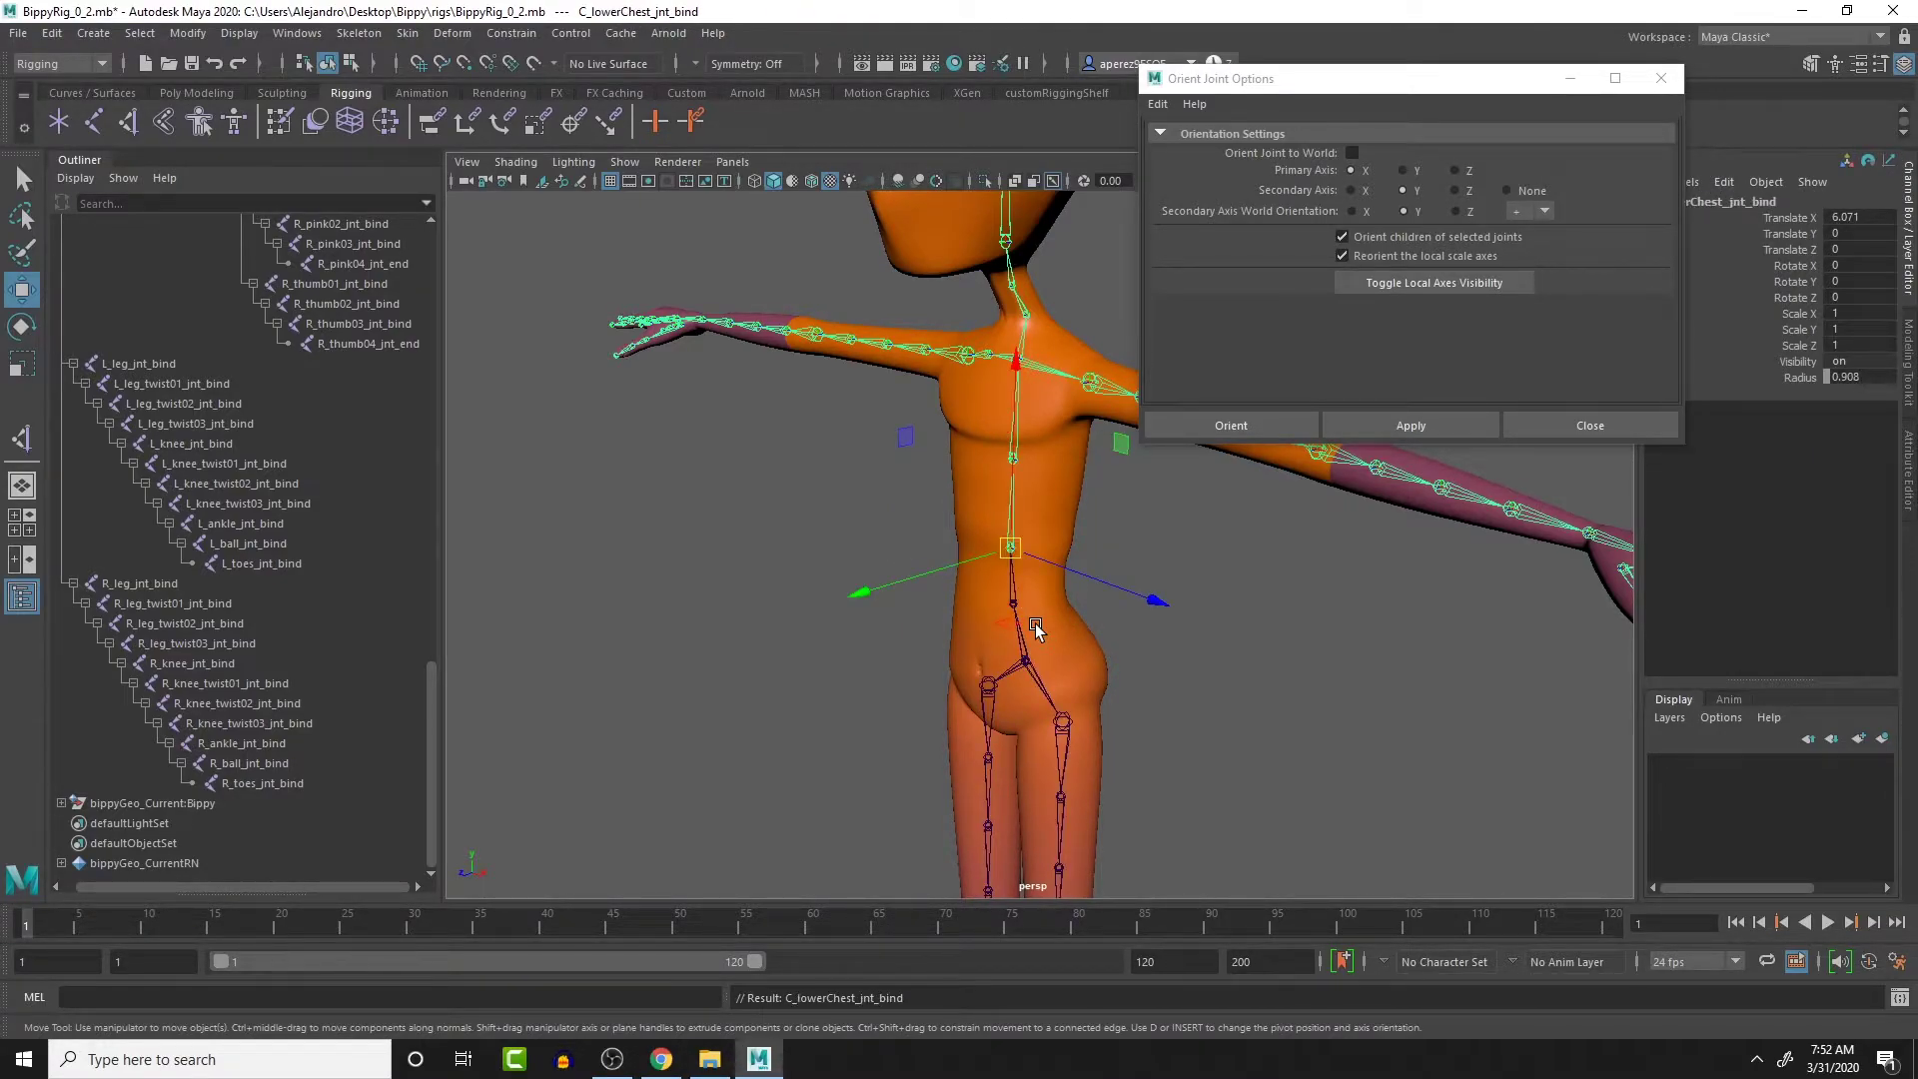
Orient the lower chest joint and its children with the secondary axis world orientation set to negative Y
click(1539, 212)
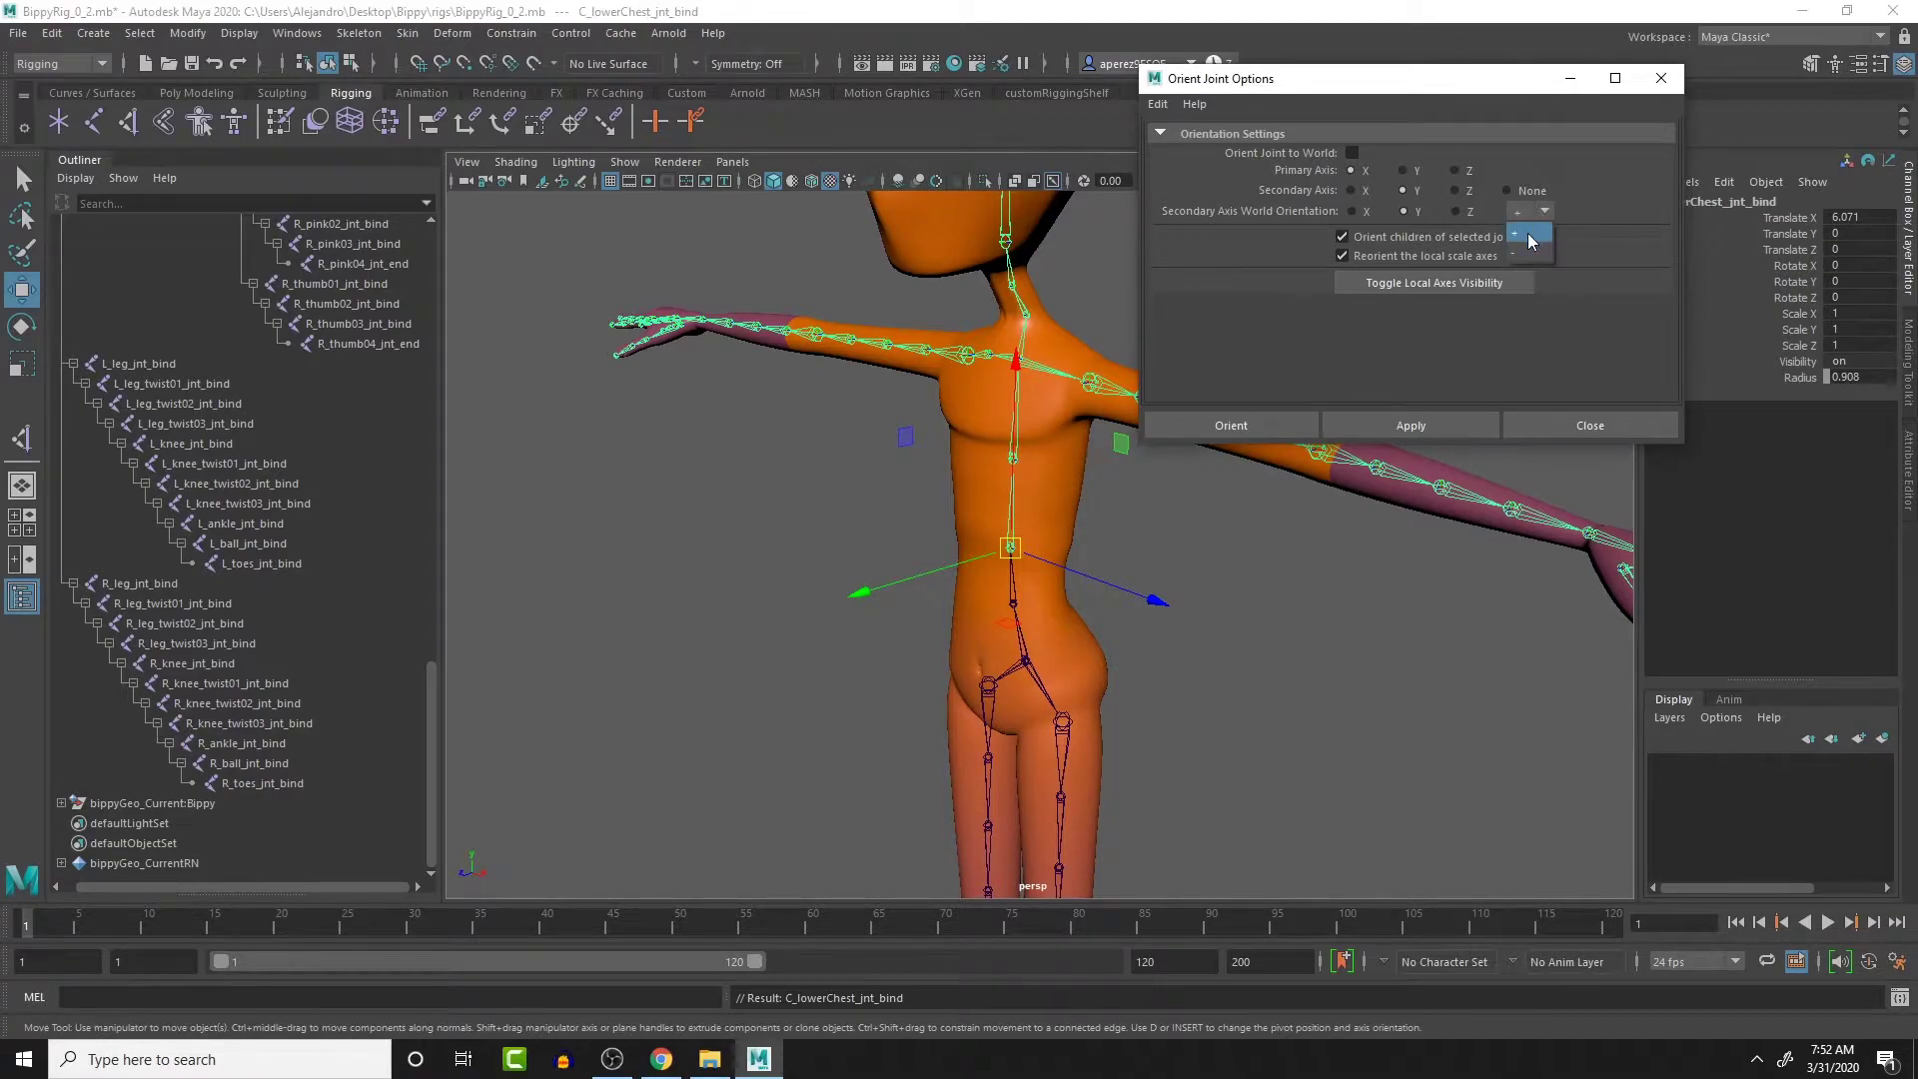
click(1529, 255)
click(1397, 428)
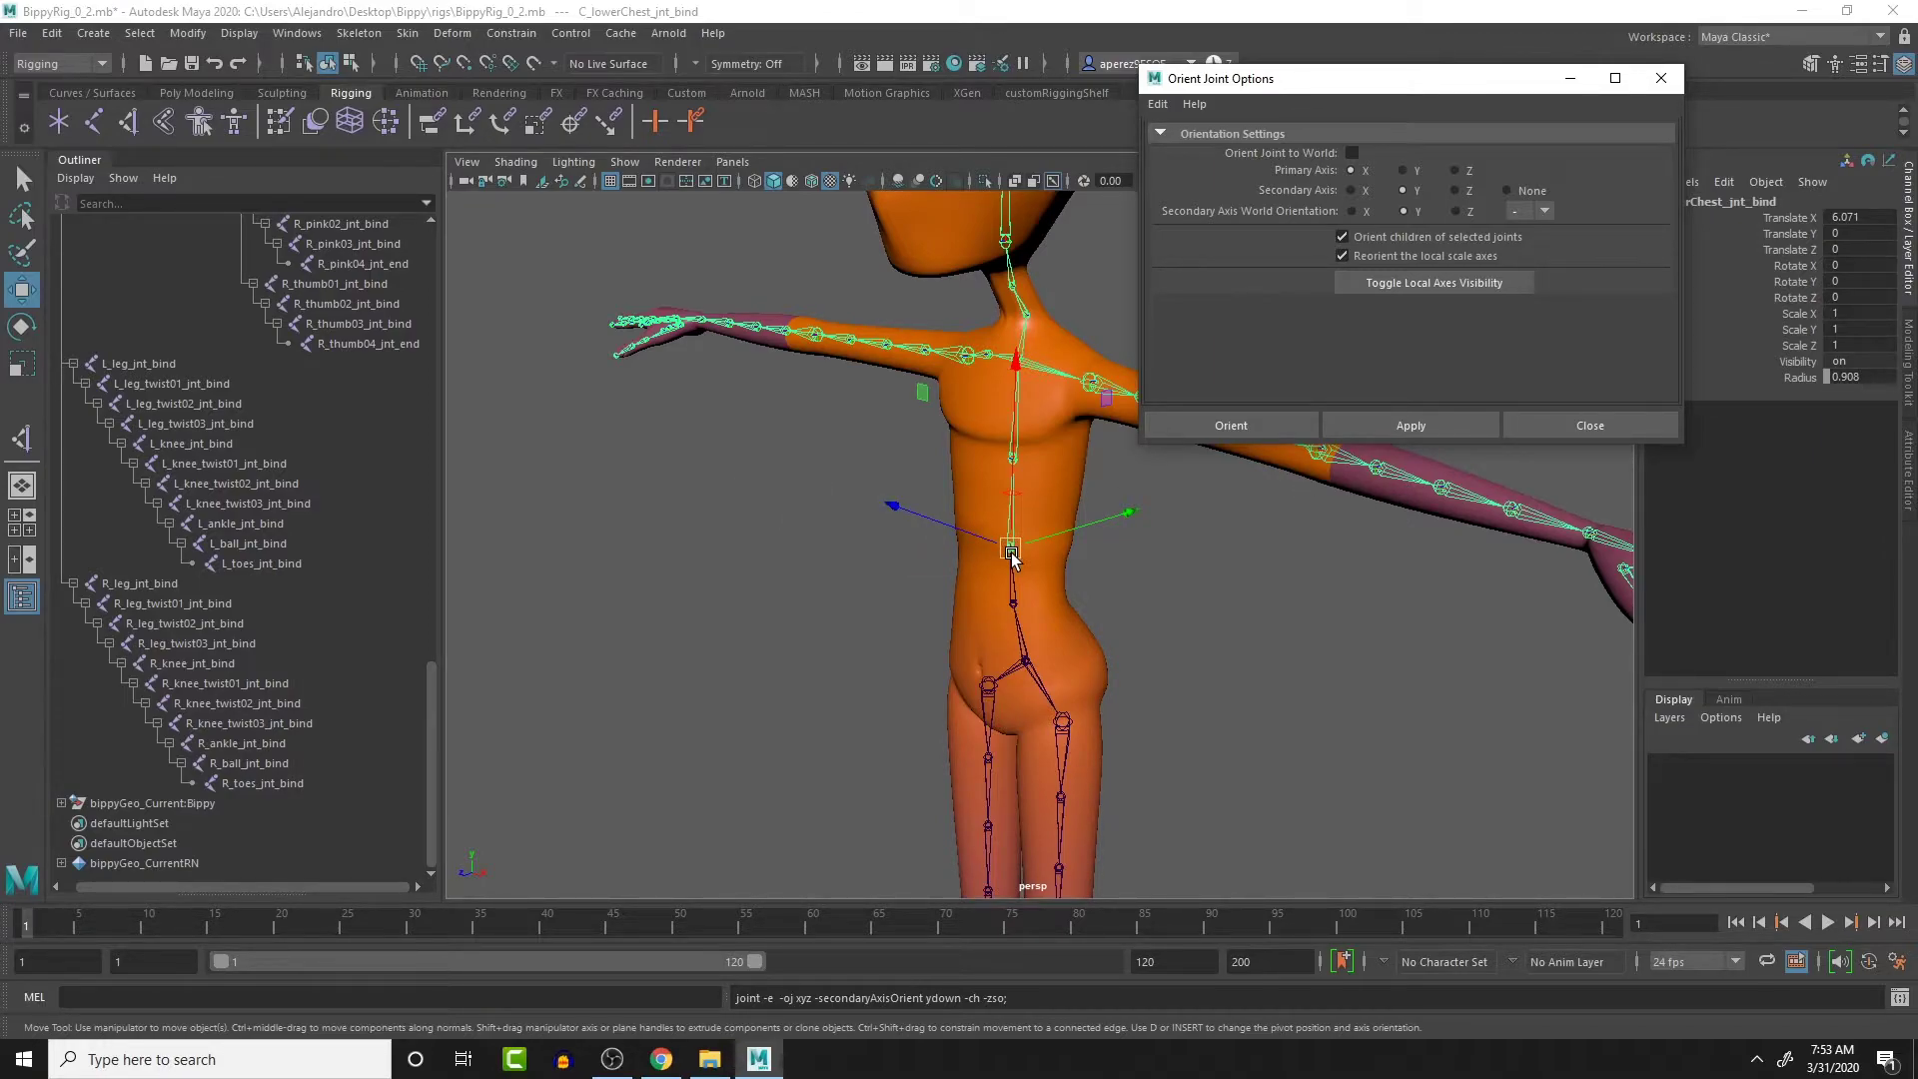
Check the axis directions of the spine joints, moving up the chain to the upper chest and lower neck joints
click(1011, 511)
key(Up)
key(Down)
key(Down)
key(Up)
key(Up)
key(Up)
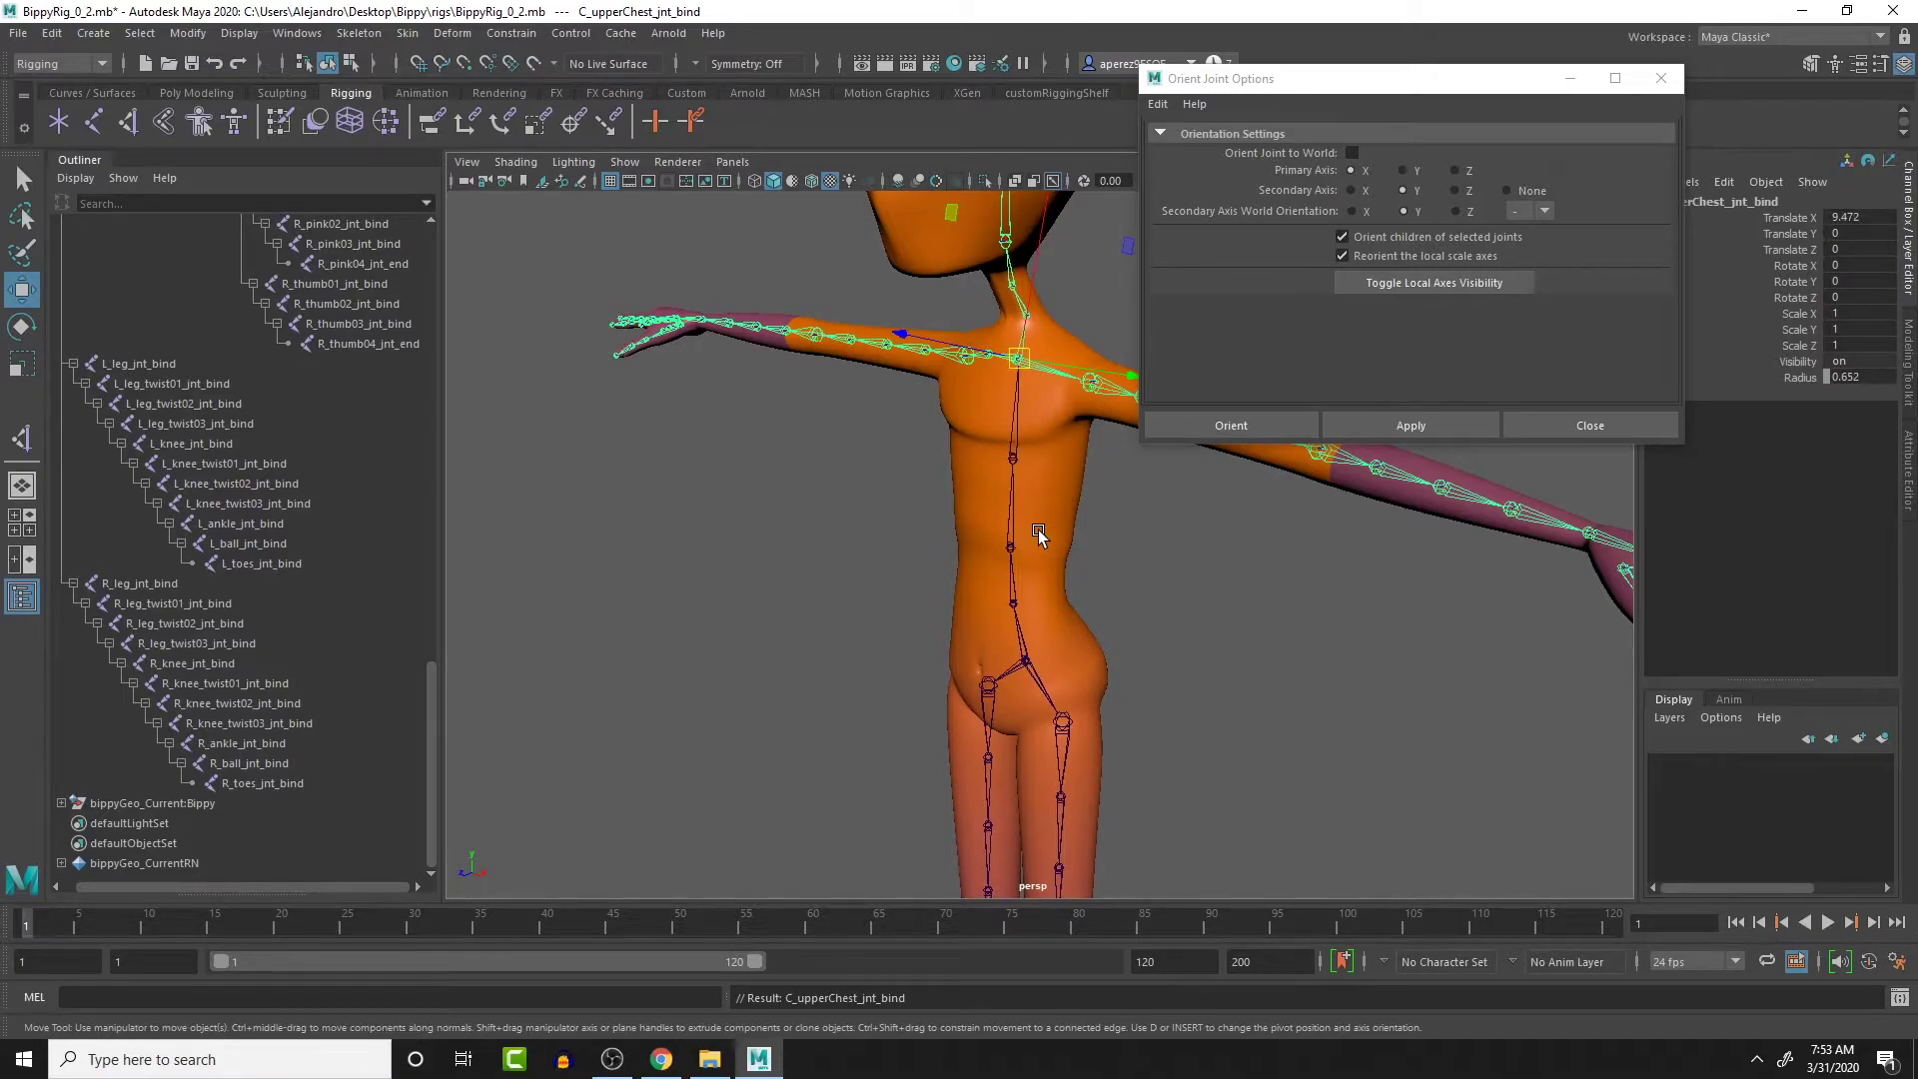
key(Up)
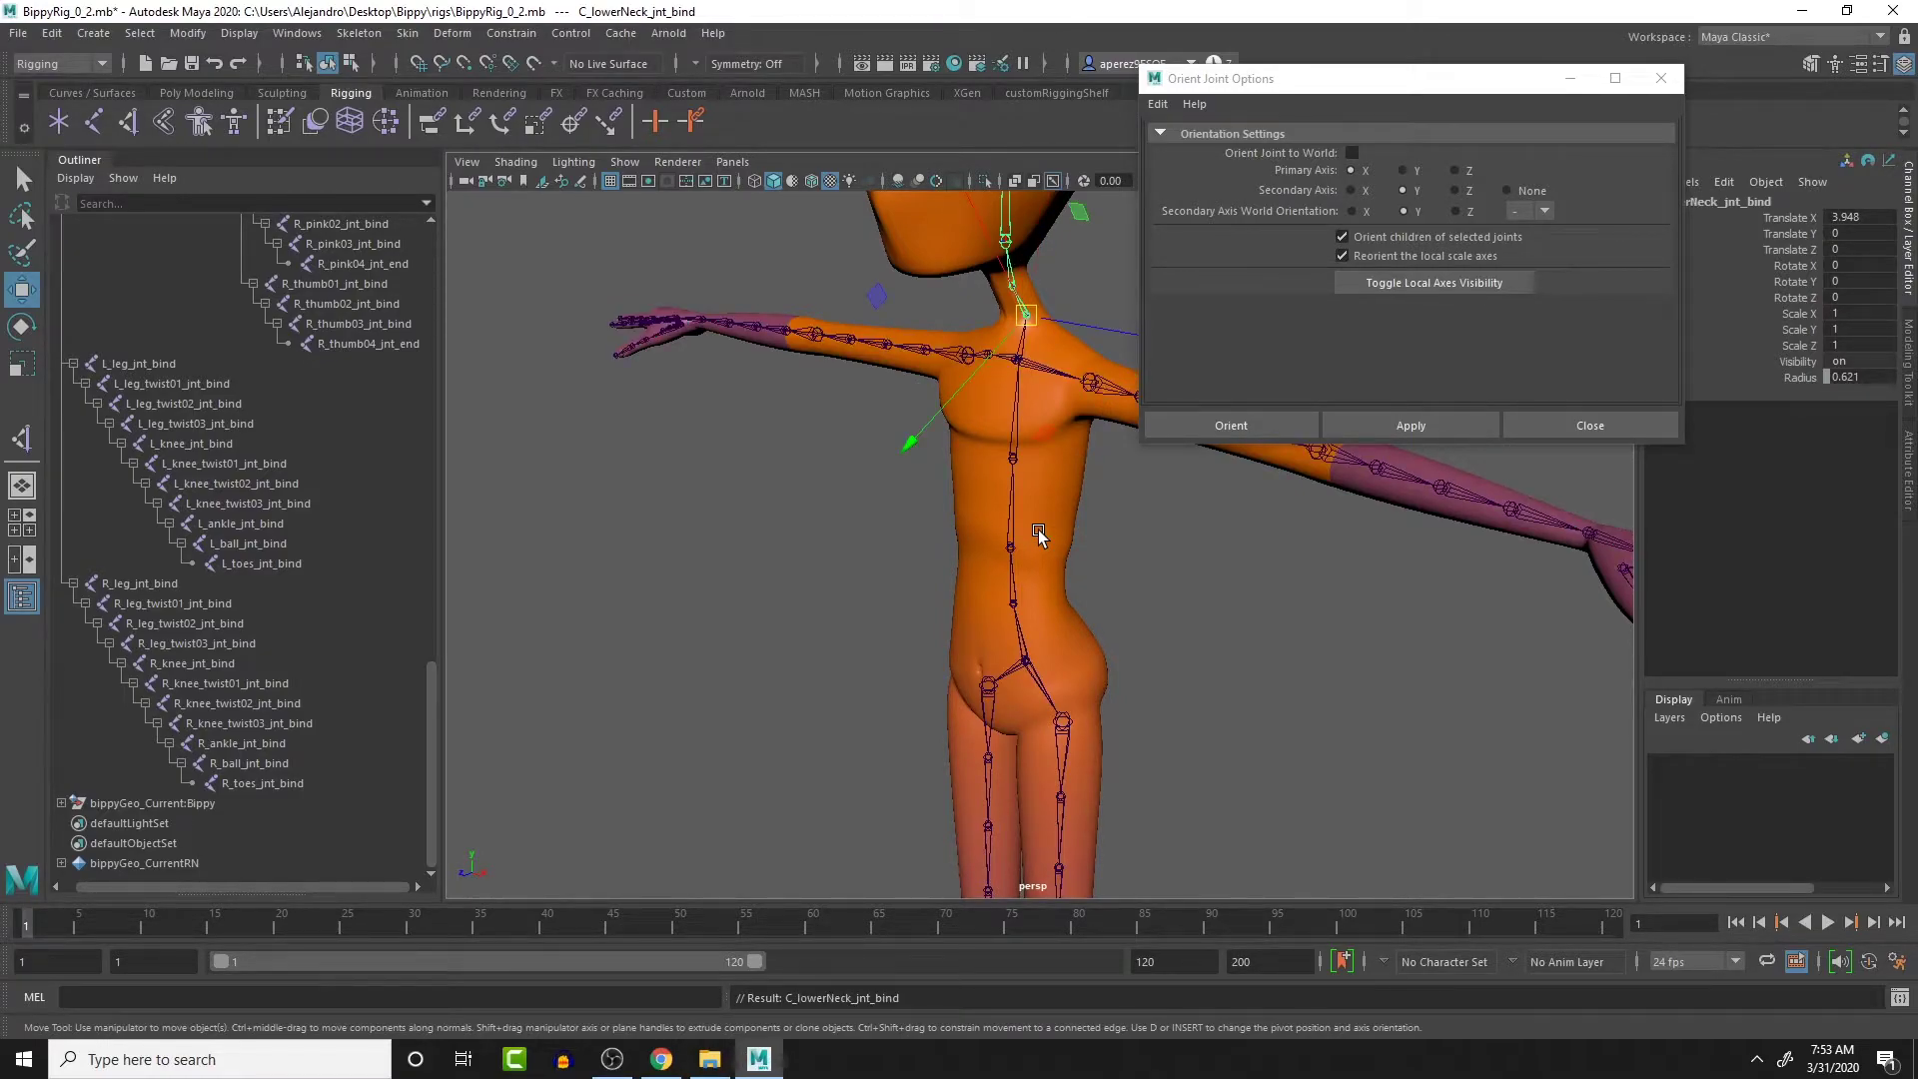
Orient the lower neck joint and its children, trying negative Y and settling on positive Y as secondary axis world orientation
click(1423, 421)
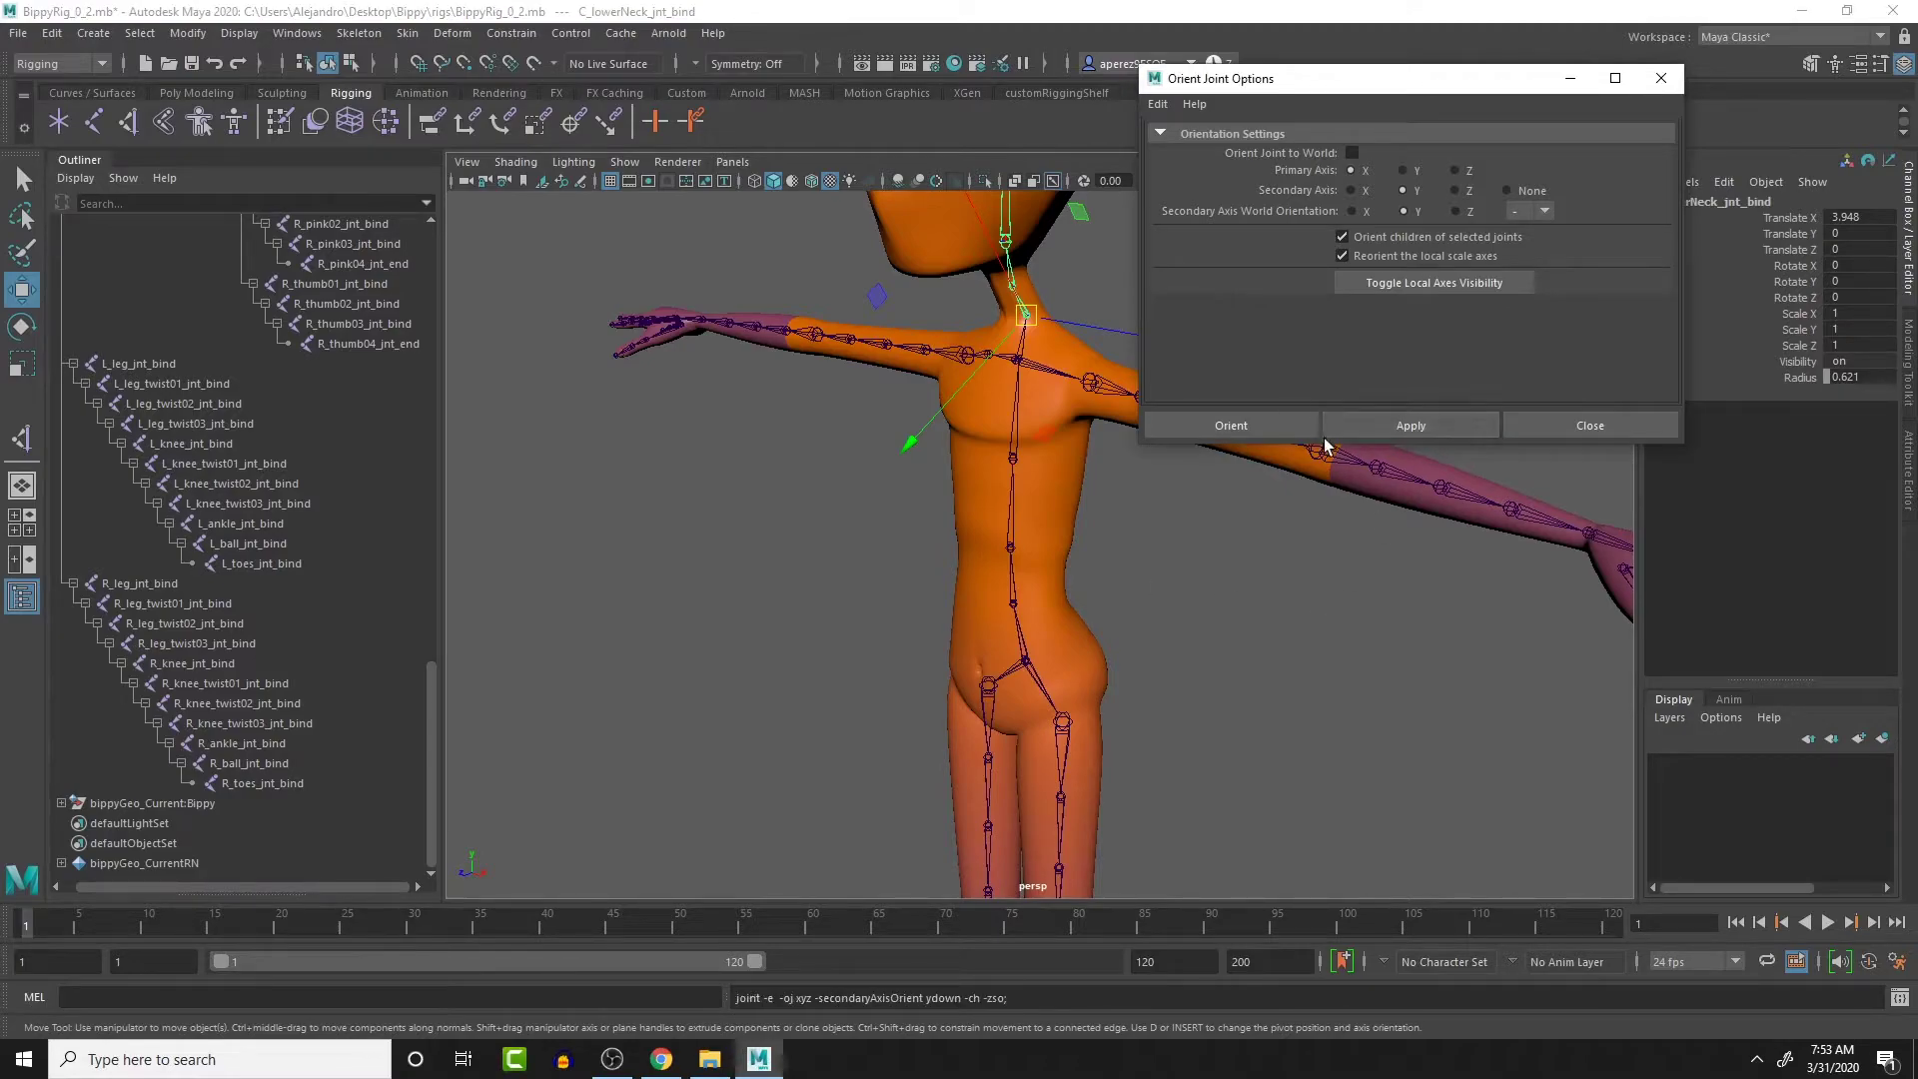
click(1418, 422)
click(1531, 211)
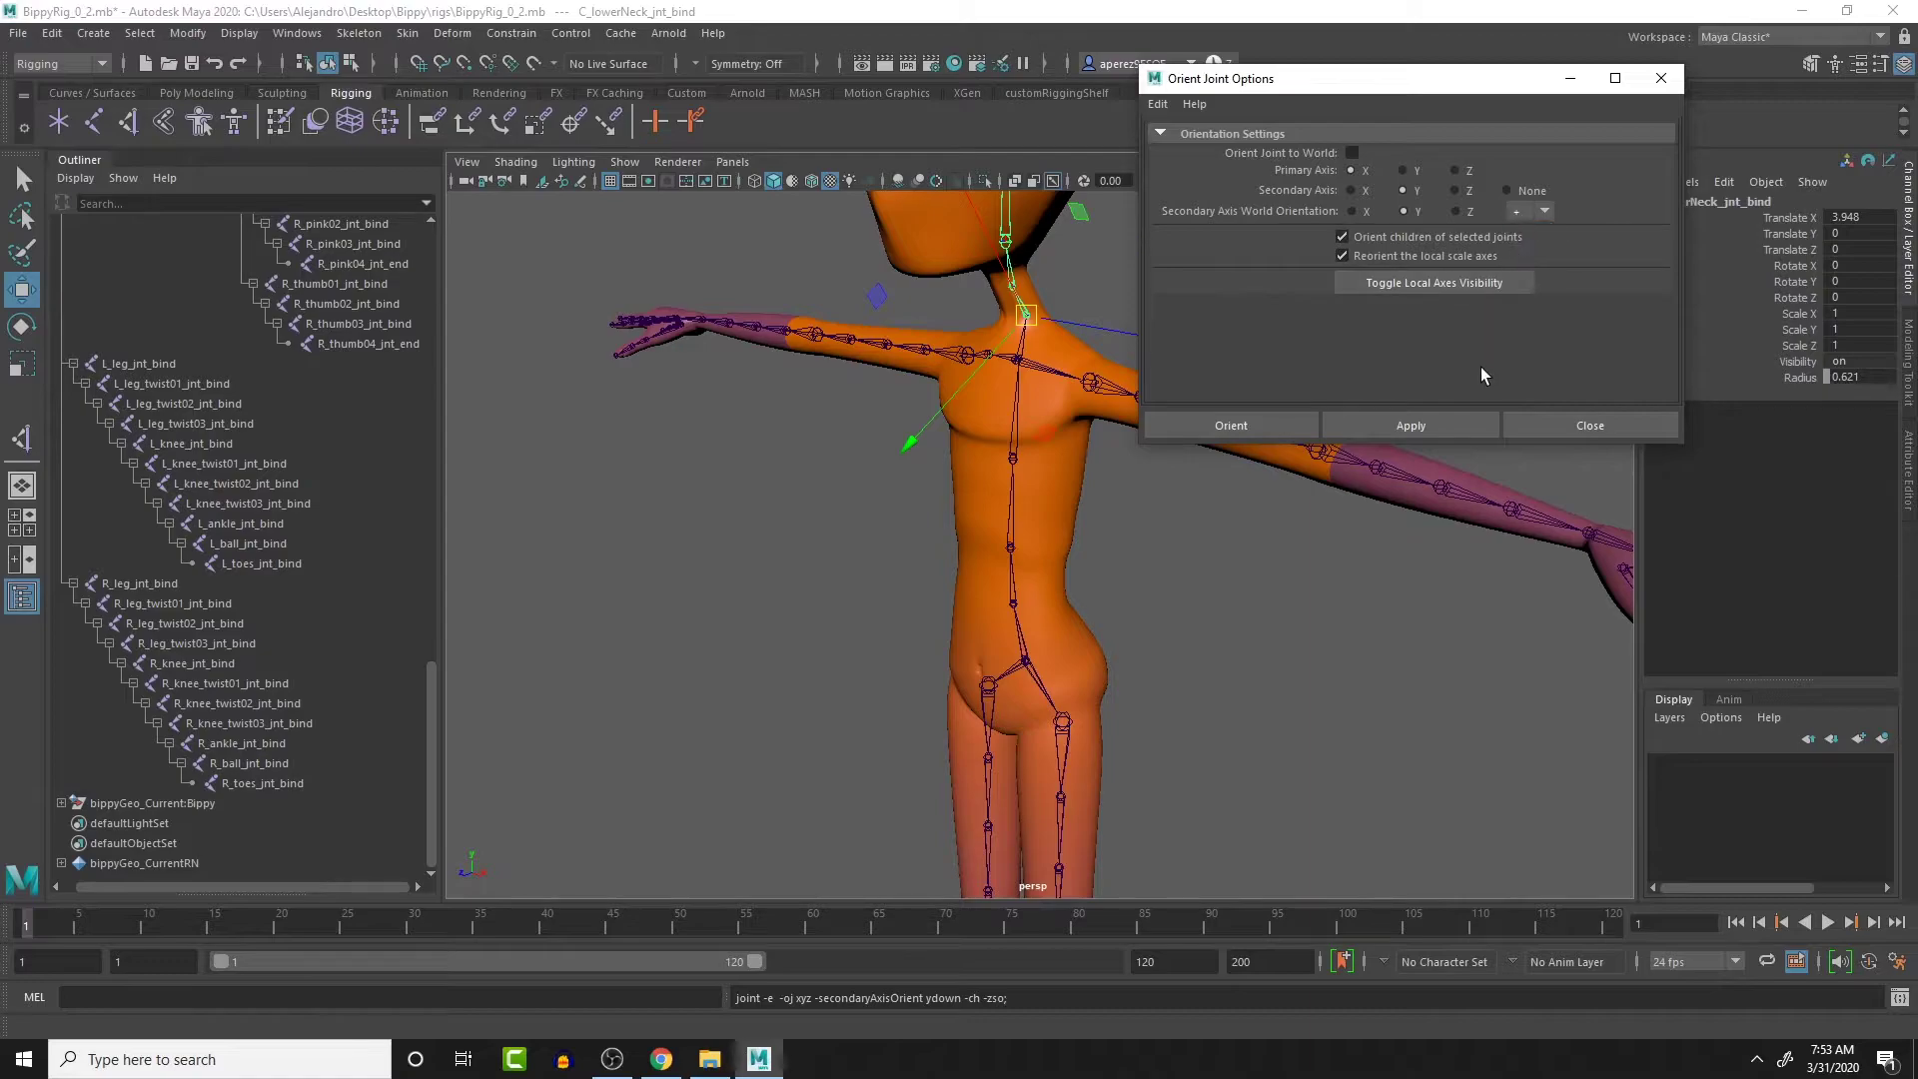
click(1437, 434)
Compare the axis directions of the joints between the upper chest and C_head_jnt_bind
alt+drag(964, 352, 950, 446)
key(Up)
key(Up)
key(Up)
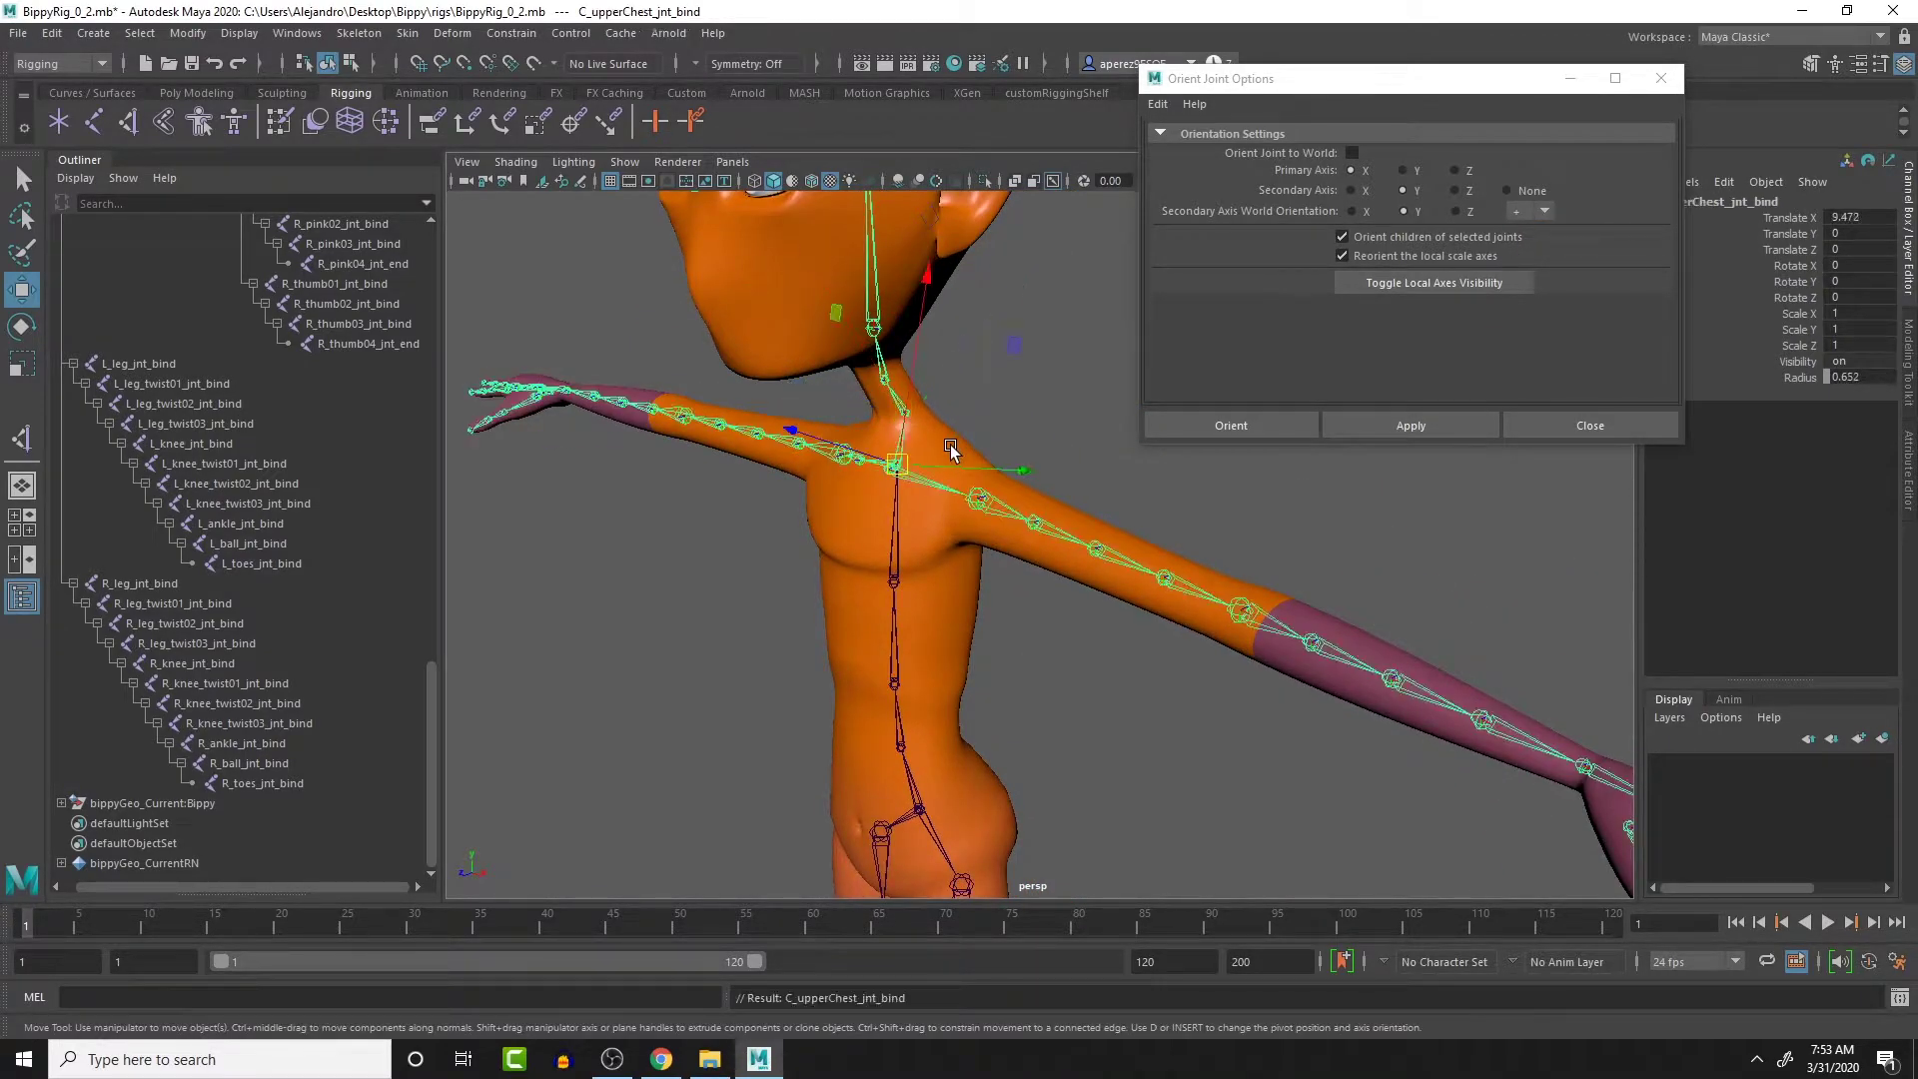
key(Down)
key(Down)
key(Down)
key(Down)
key(Down)
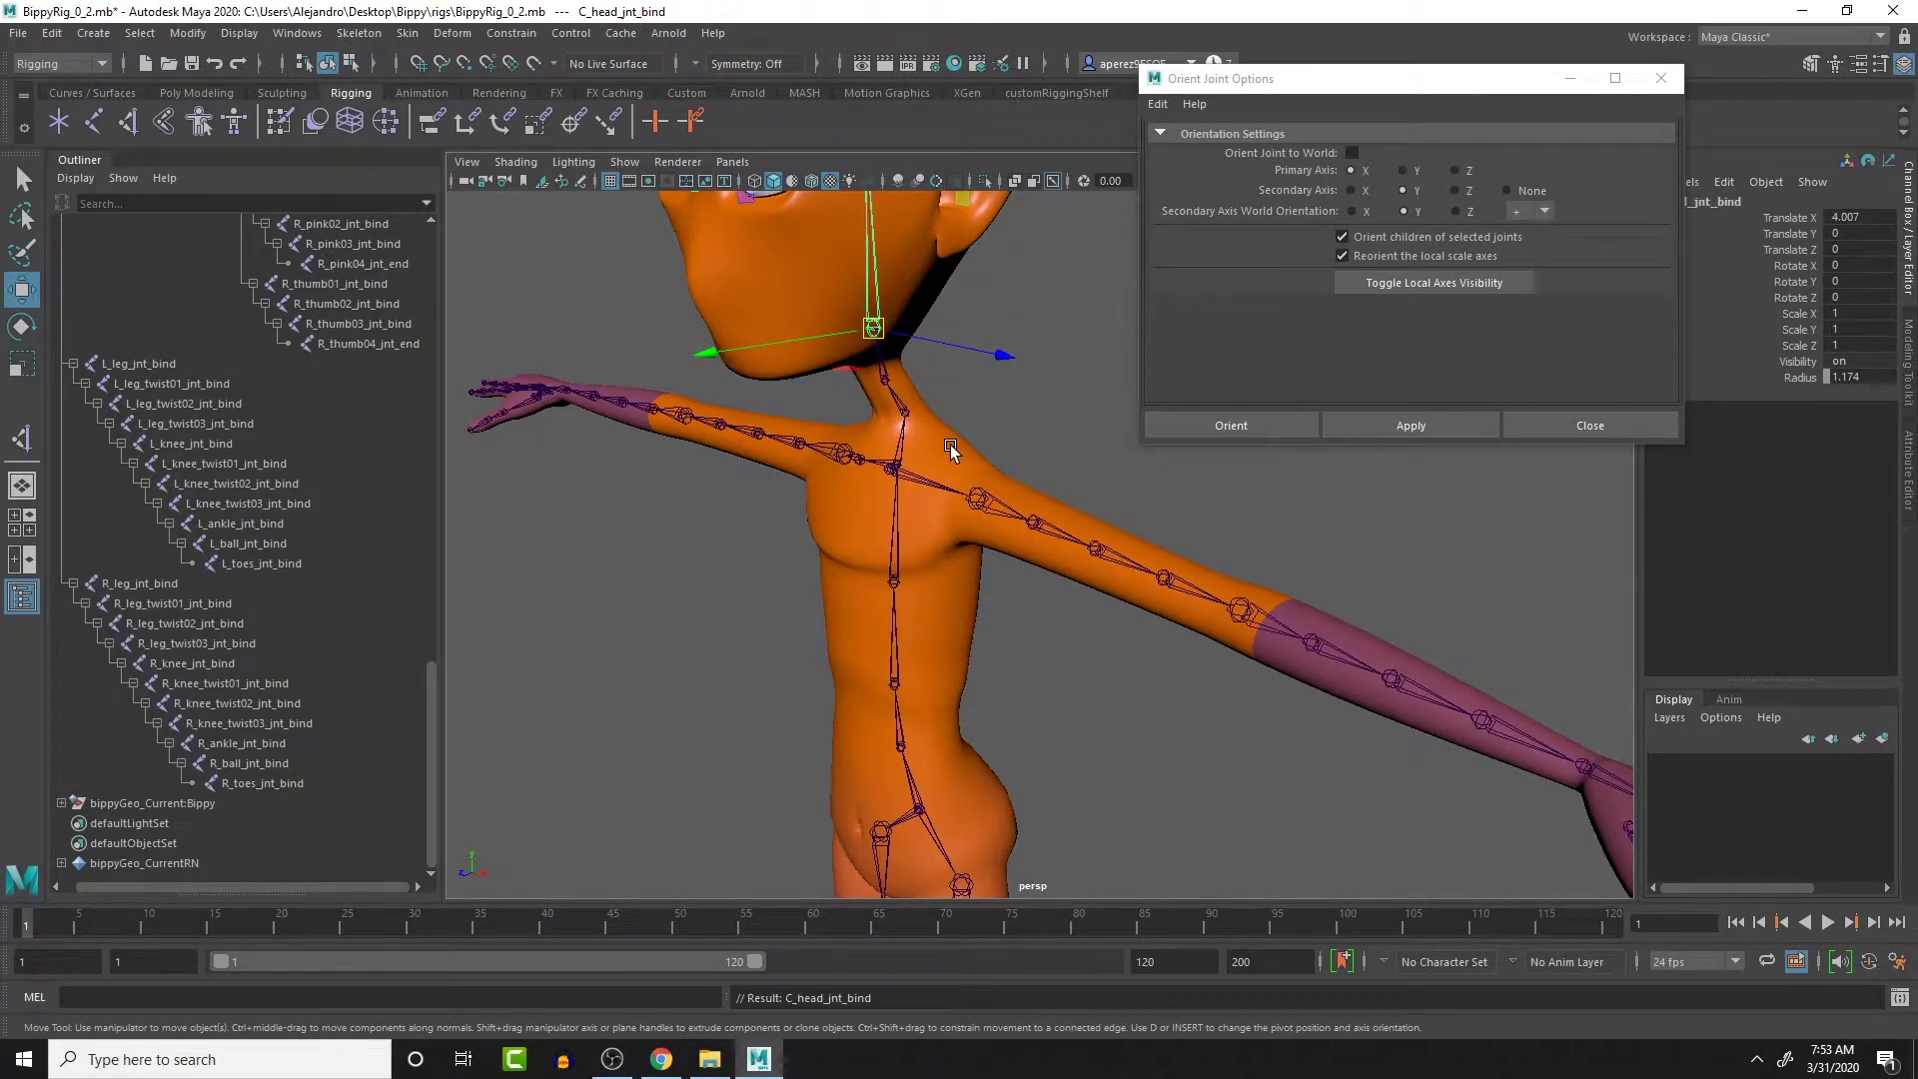
Orient C_head_jnt_bind and its children with the secondary axis world orientation set to negative Y
click(1372, 421)
click(1517, 211)
click(1511, 247)
click(1411, 425)
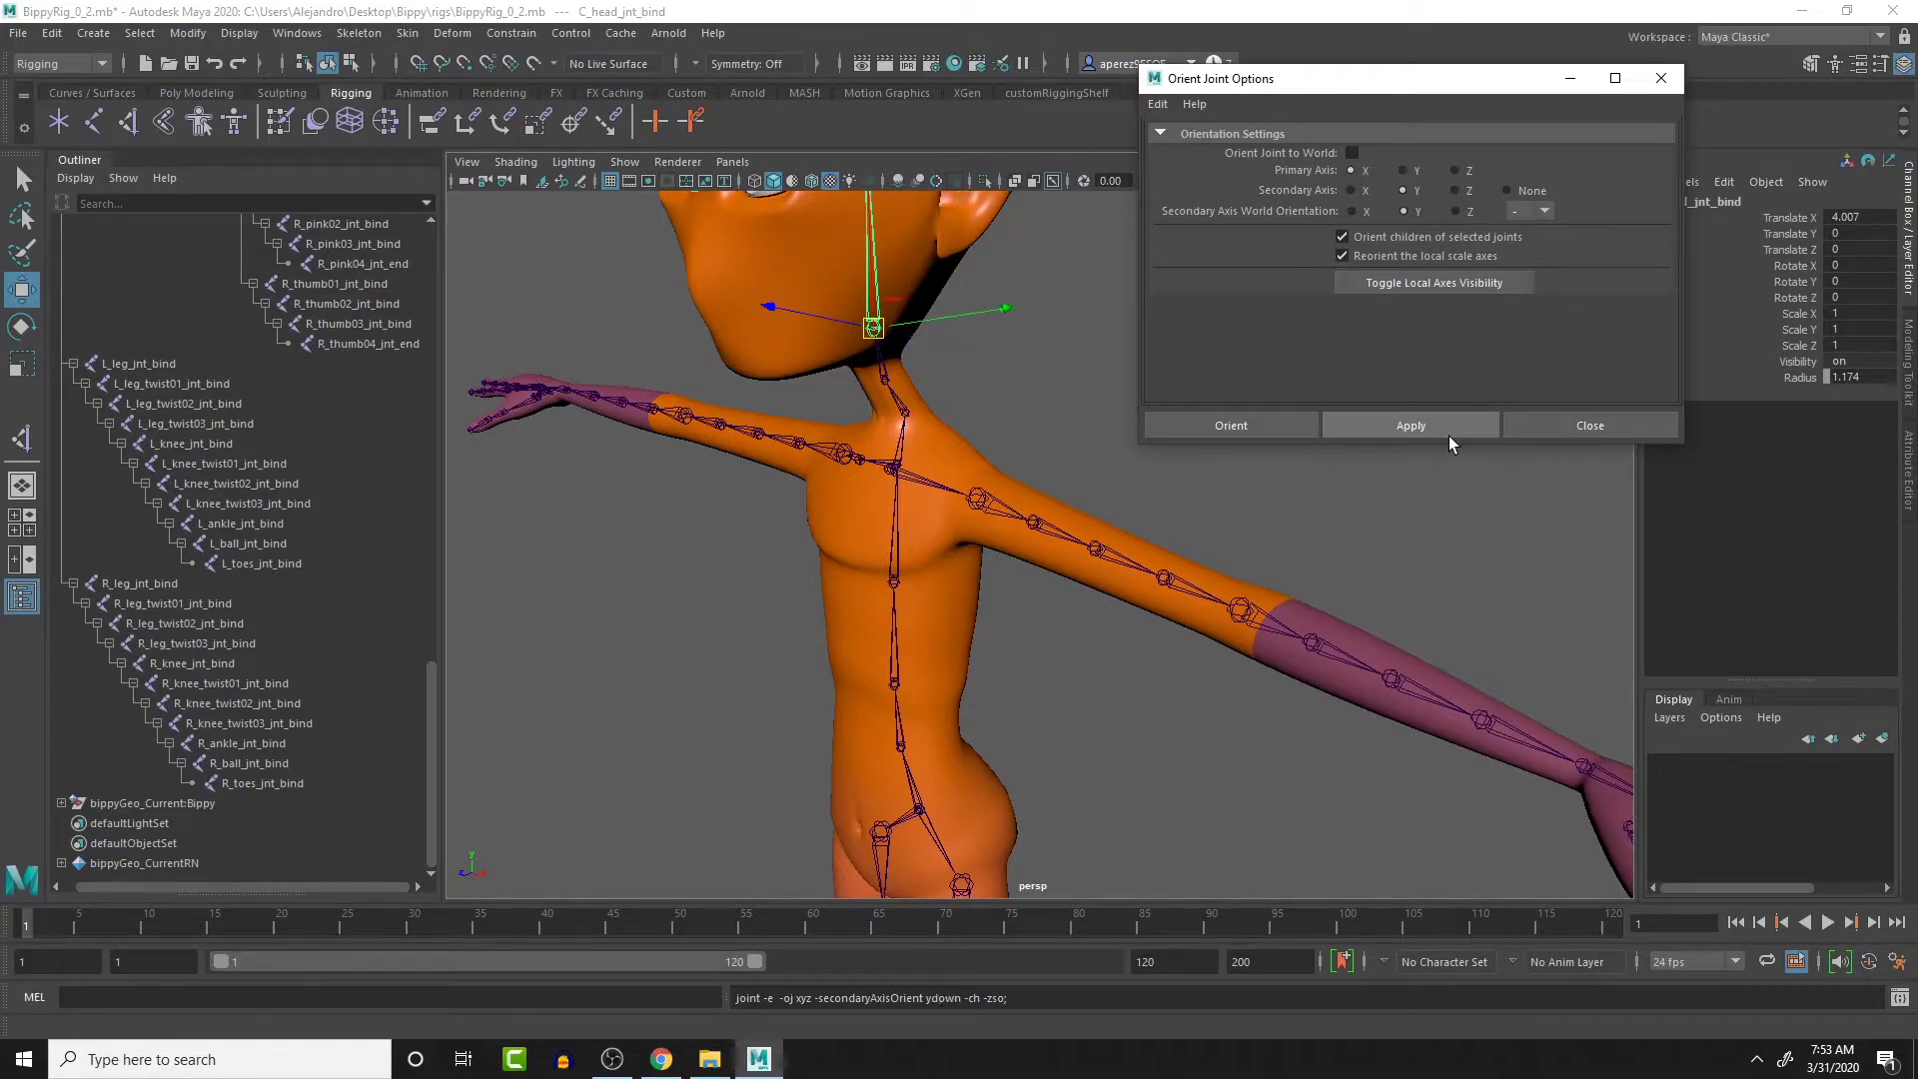
Orient the C_head_jnt_top joint and its child with the secondary axis world orientation set to positive Y
key(f)
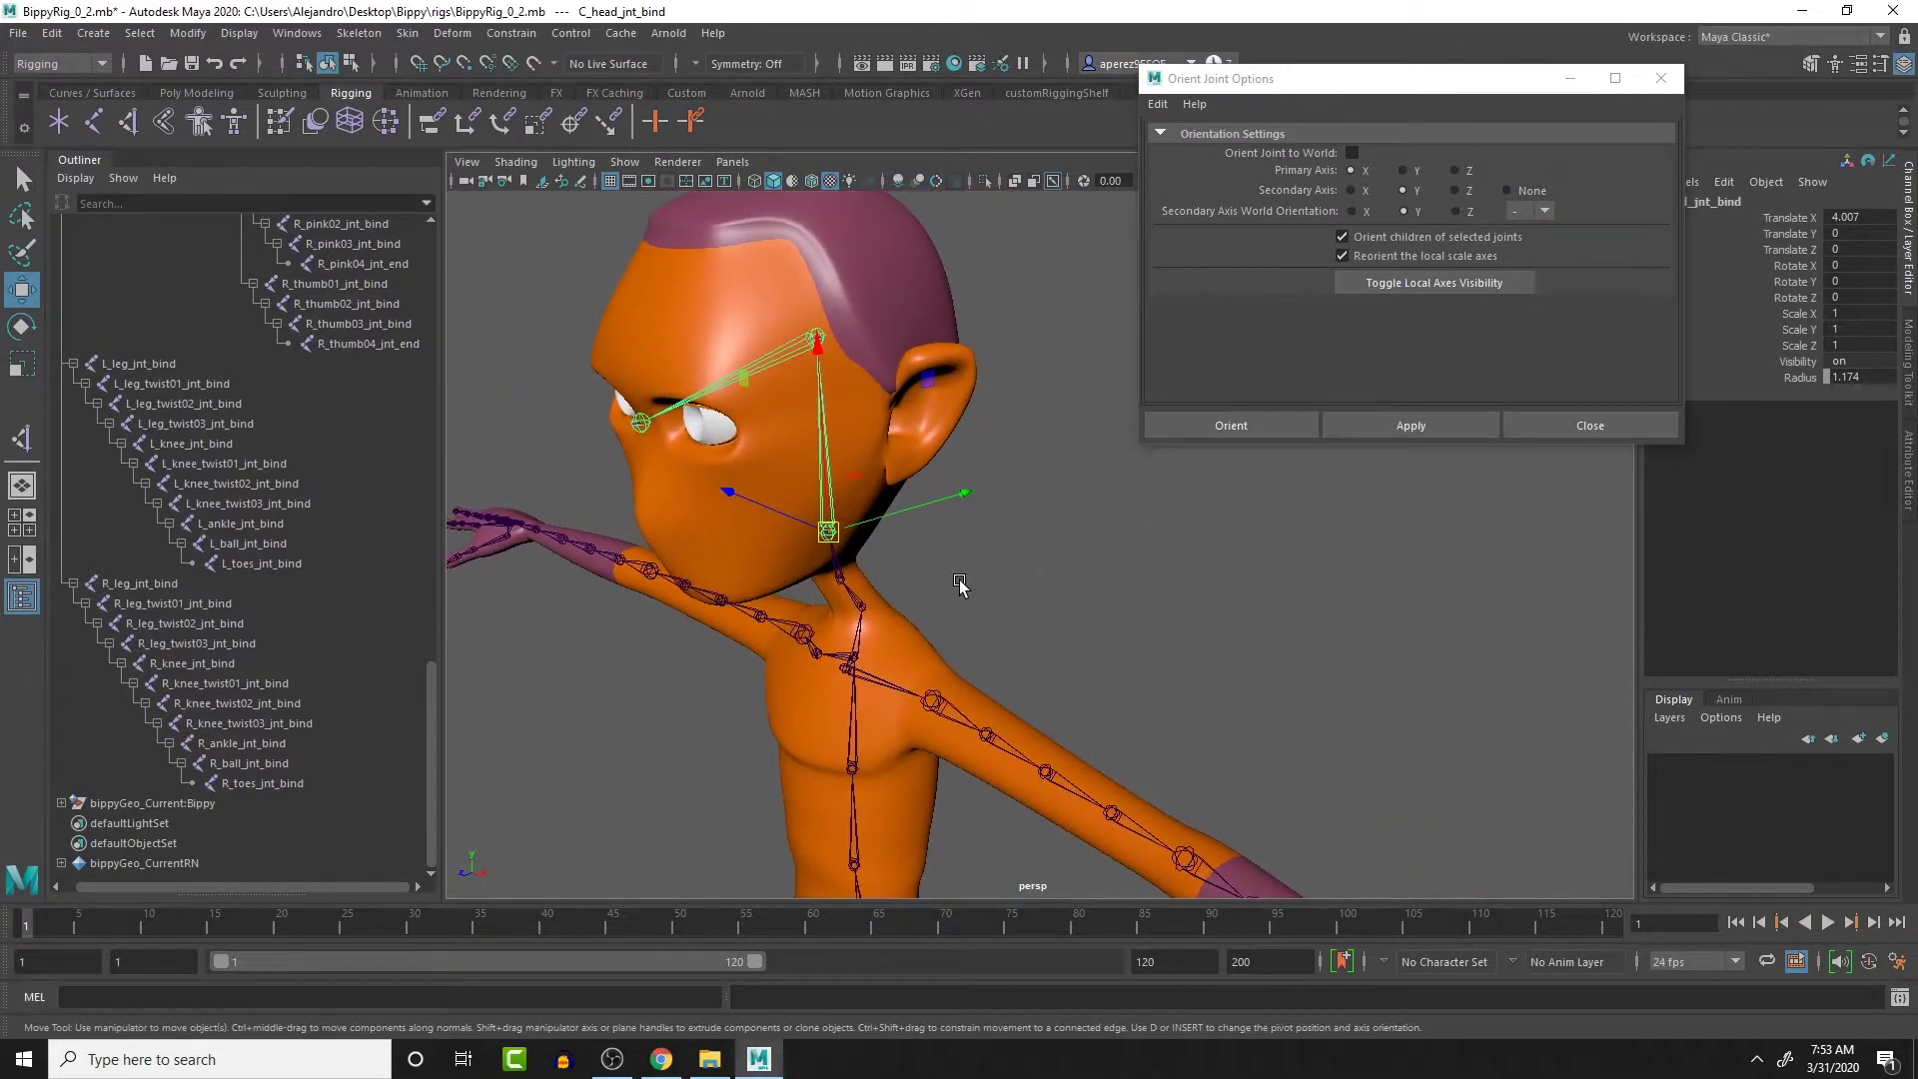
key(Down)
key(Up)
key(Down)
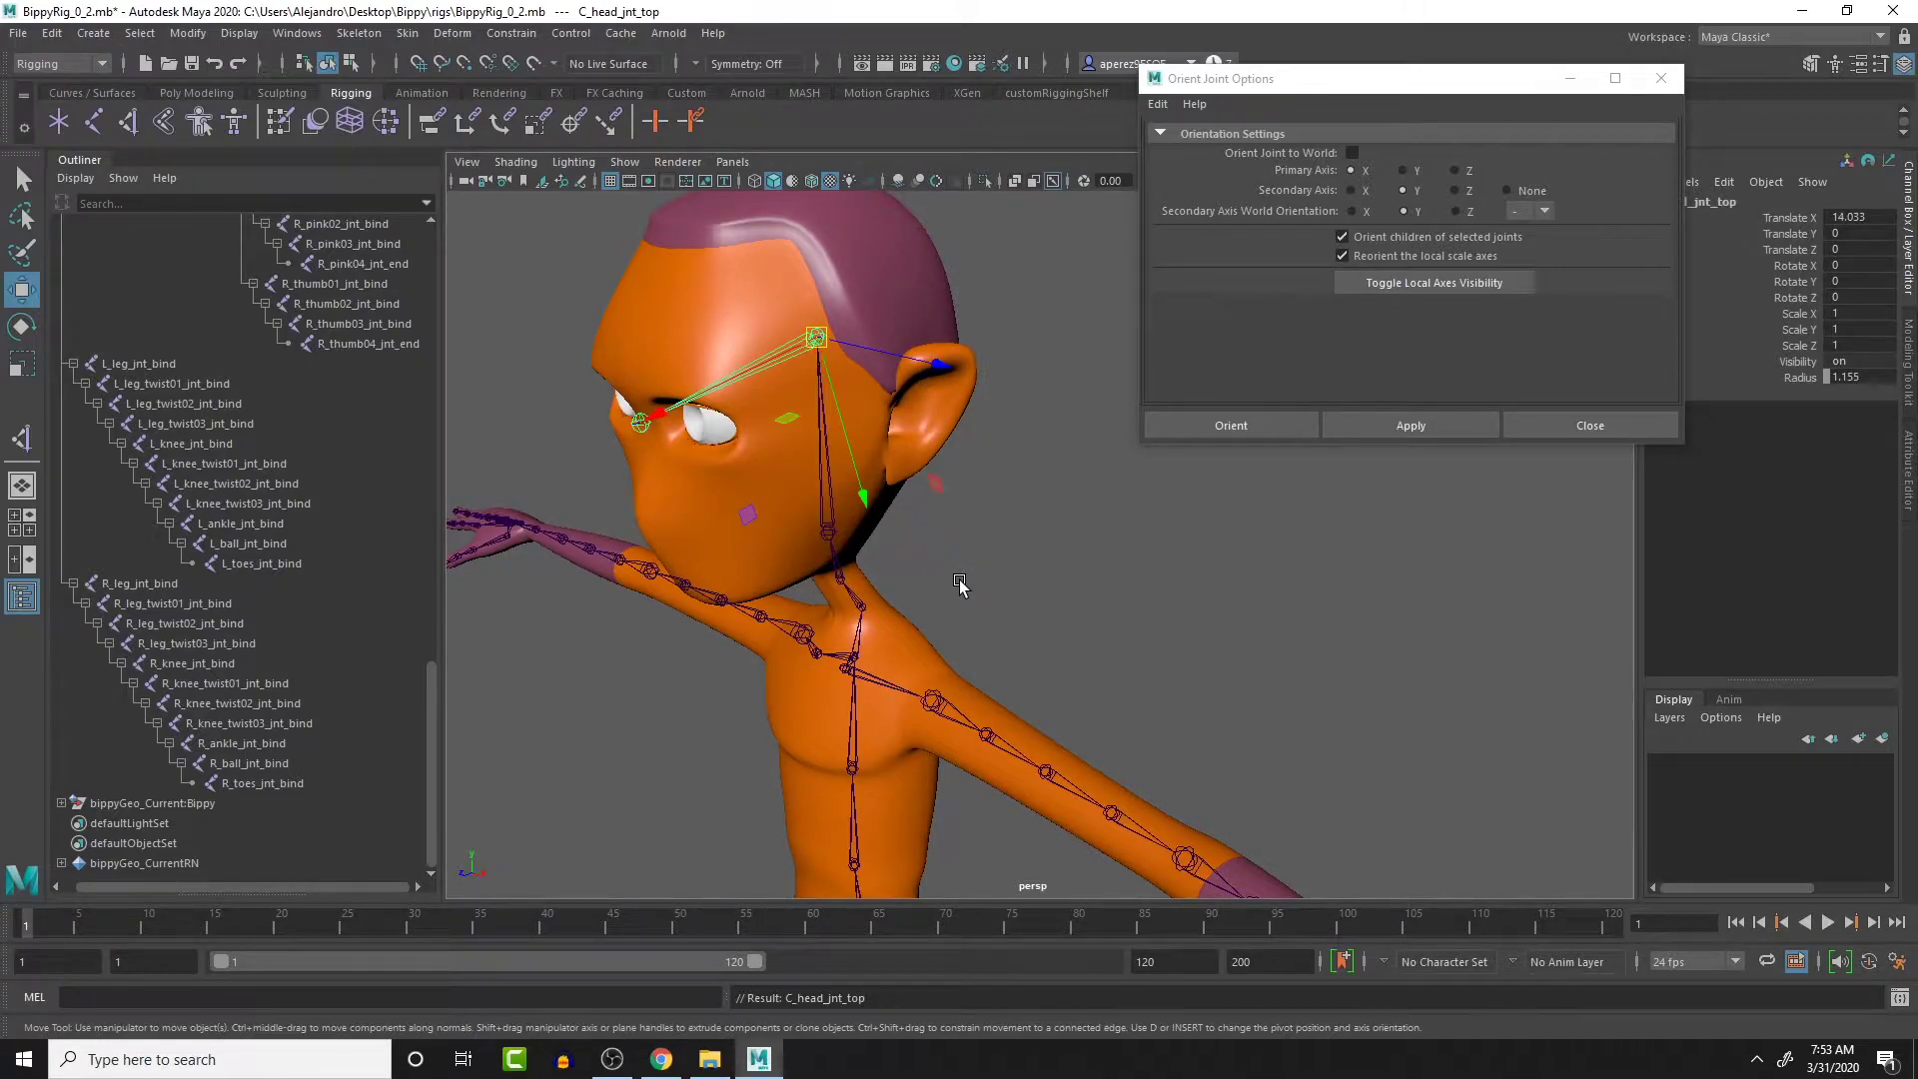
click(1441, 423)
click(1538, 211)
click(1519, 236)
click(1446, 422)
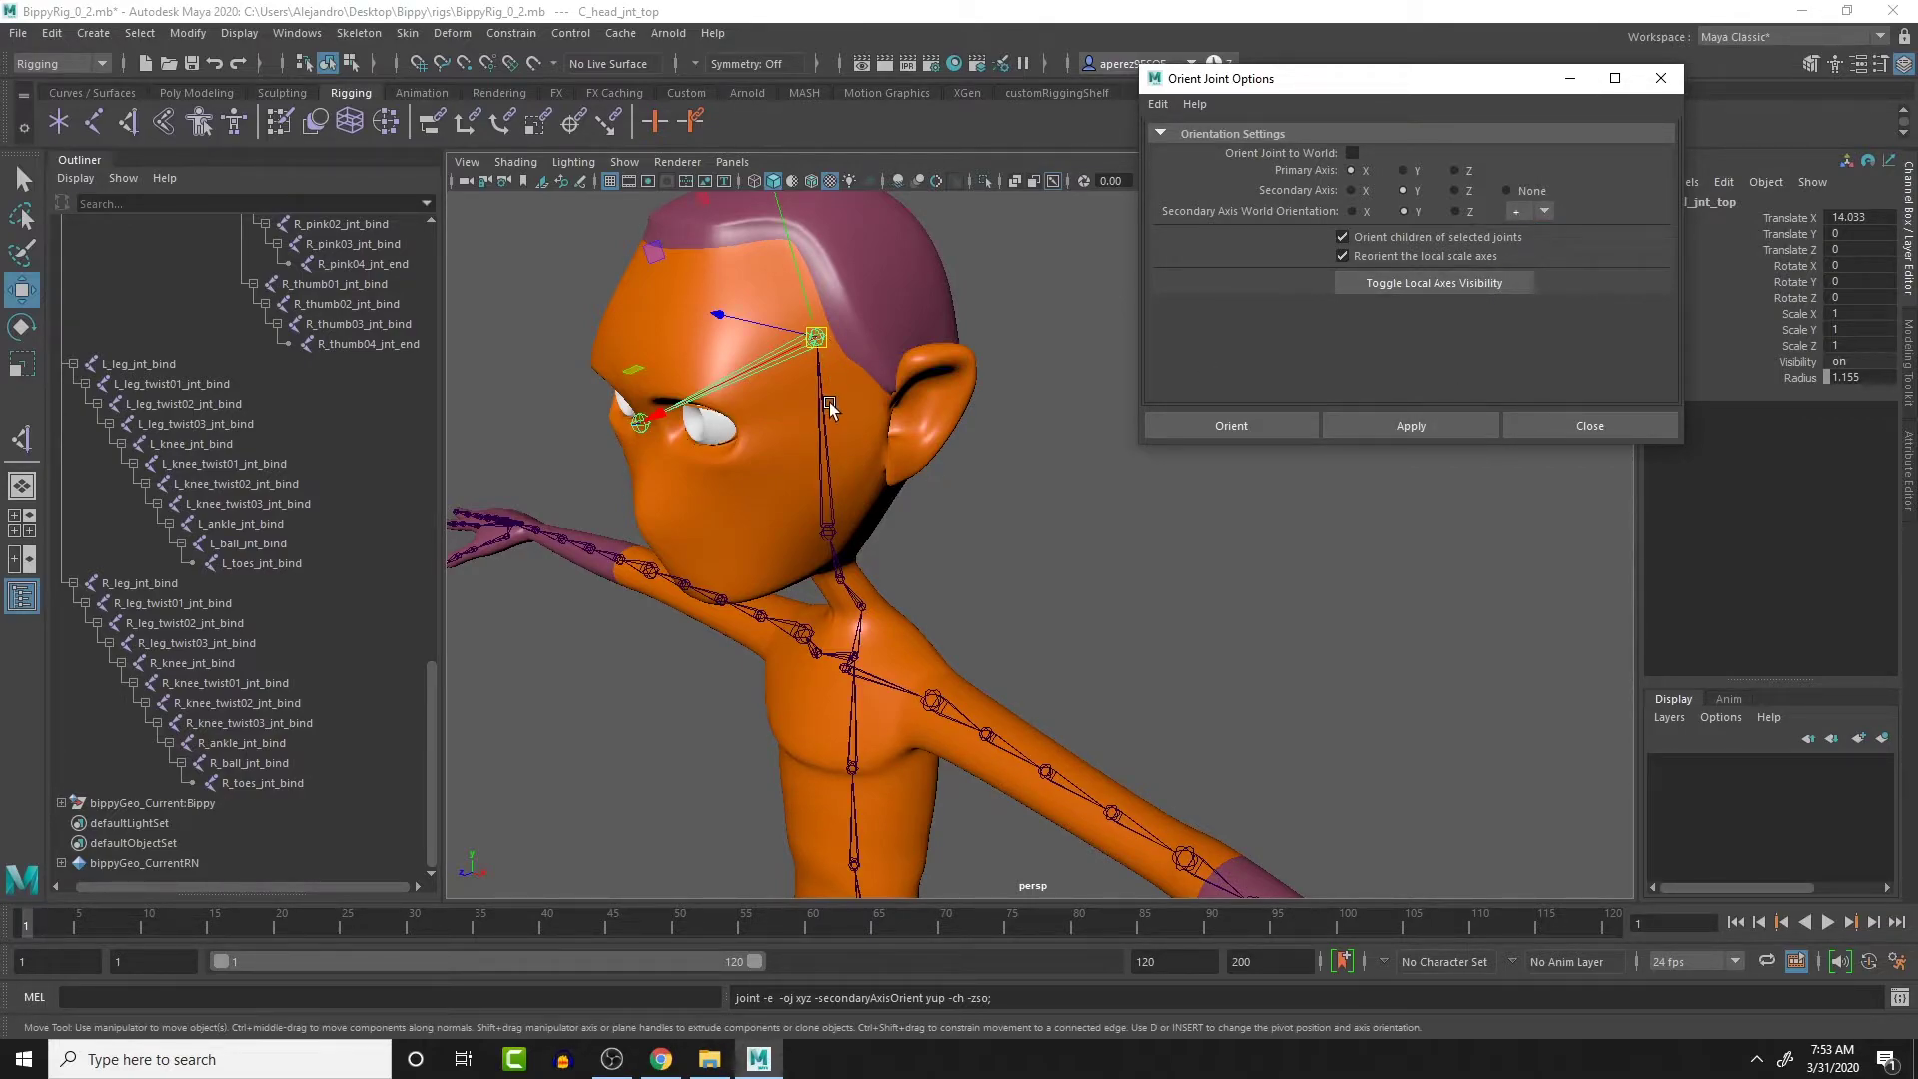
Compare C_head_jnt_aim with its parent joint and set its Joint Orient to 0 on all three axes
click(748, 361)
key(Down)
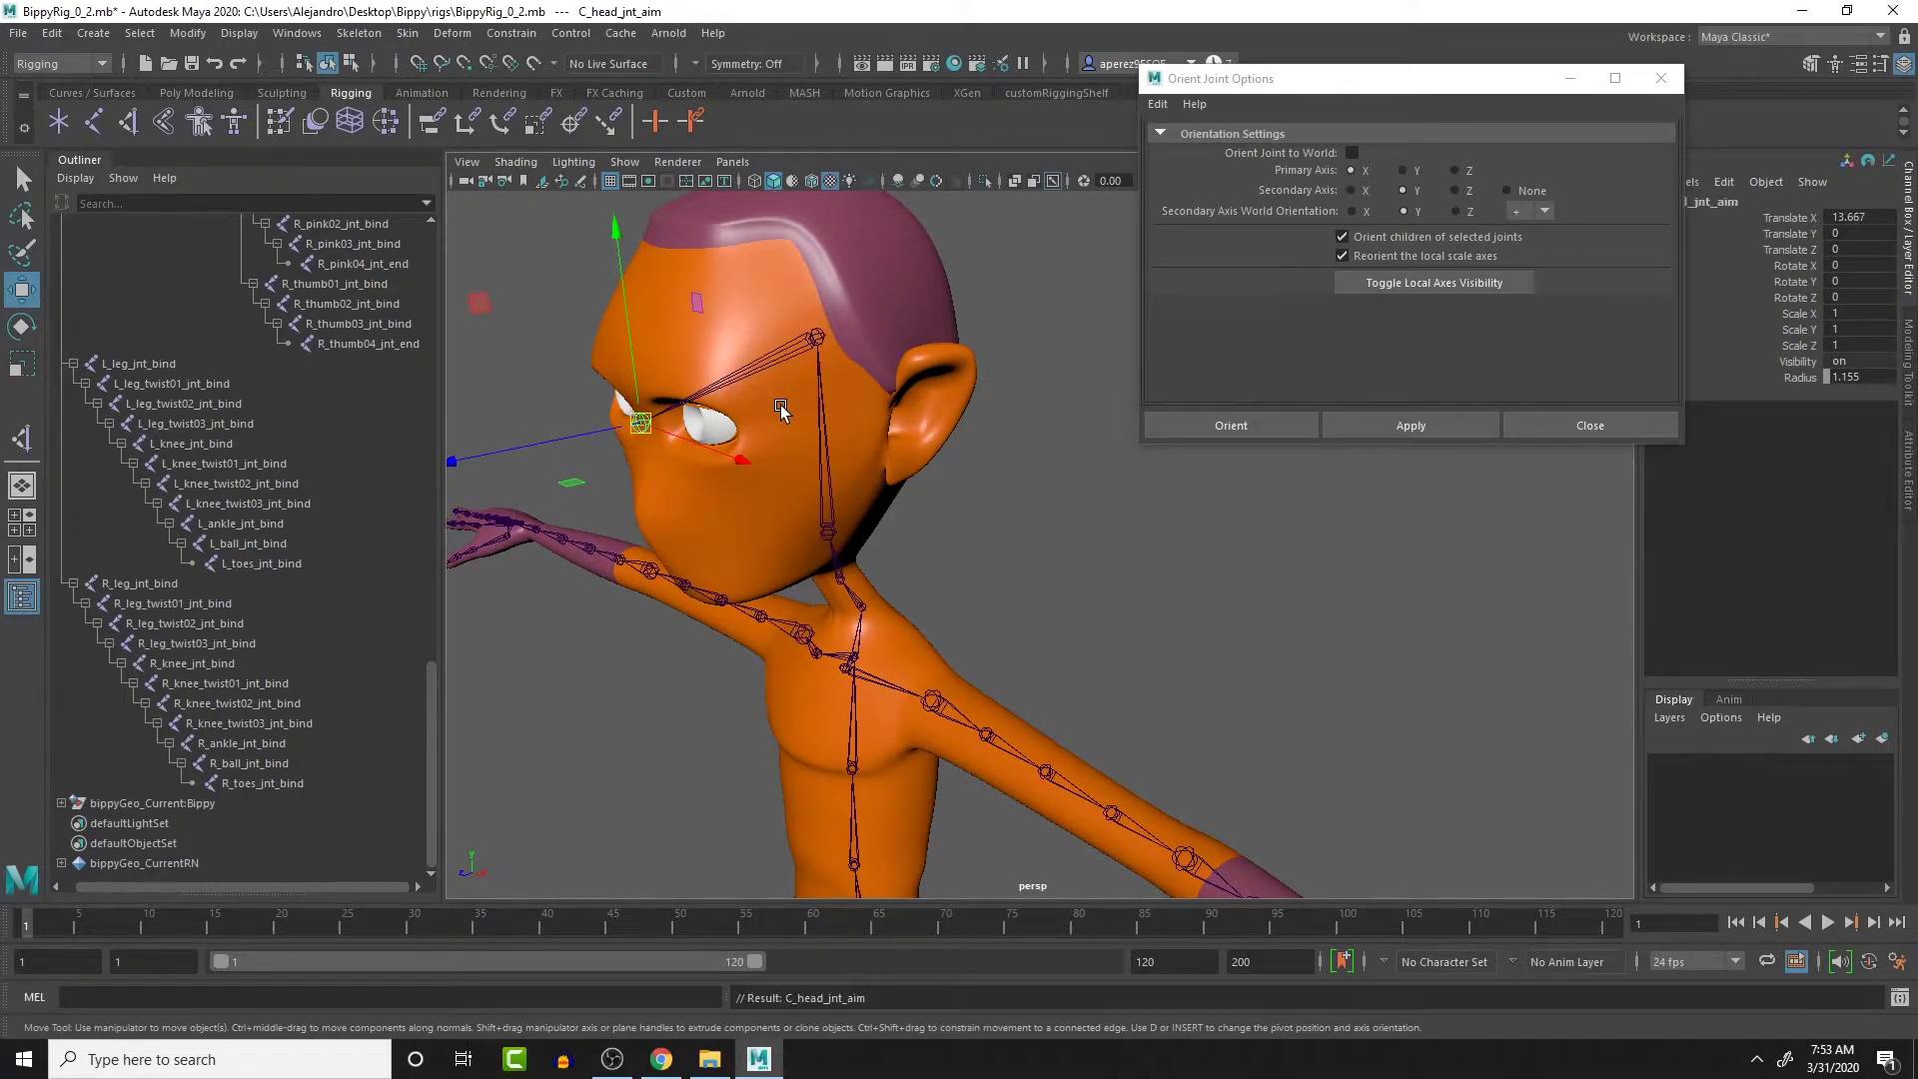
key(Up)
key(Down)
key(Up)
key(Down)
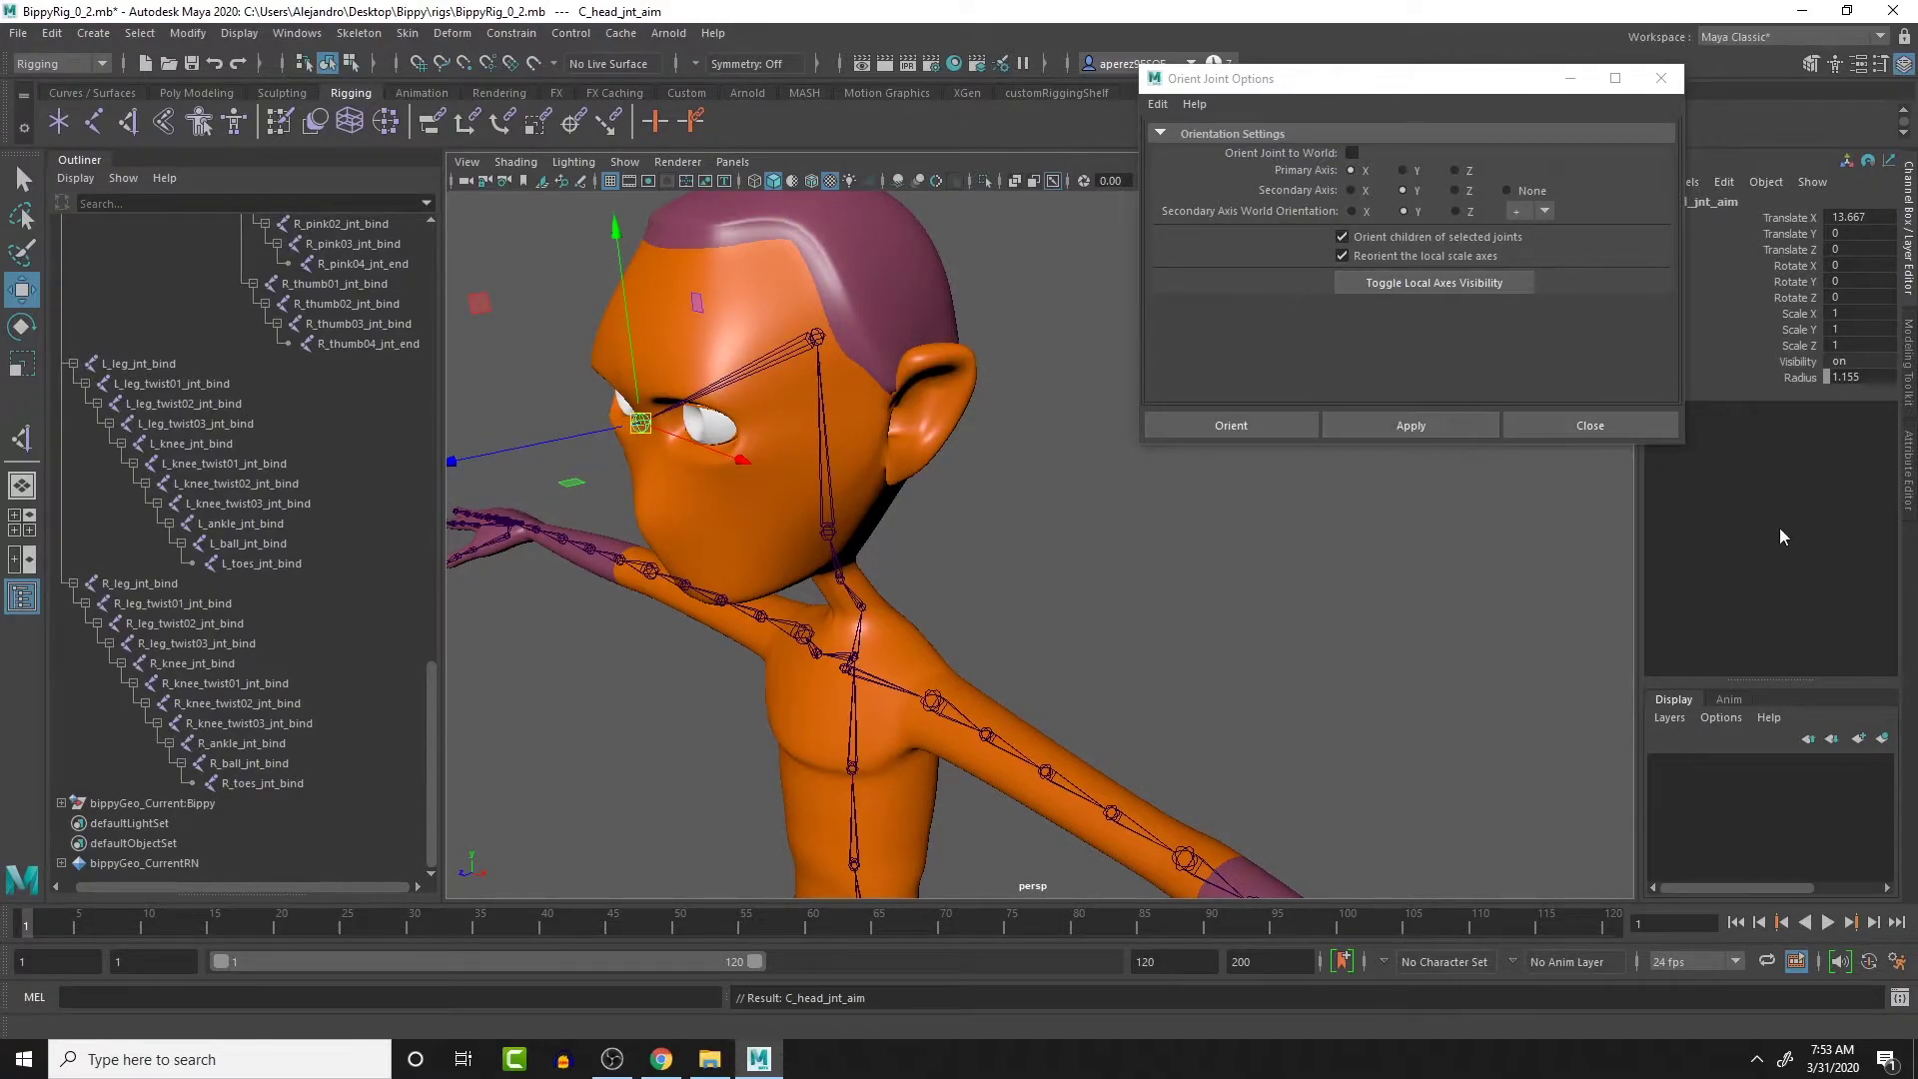
click(1906, 496)
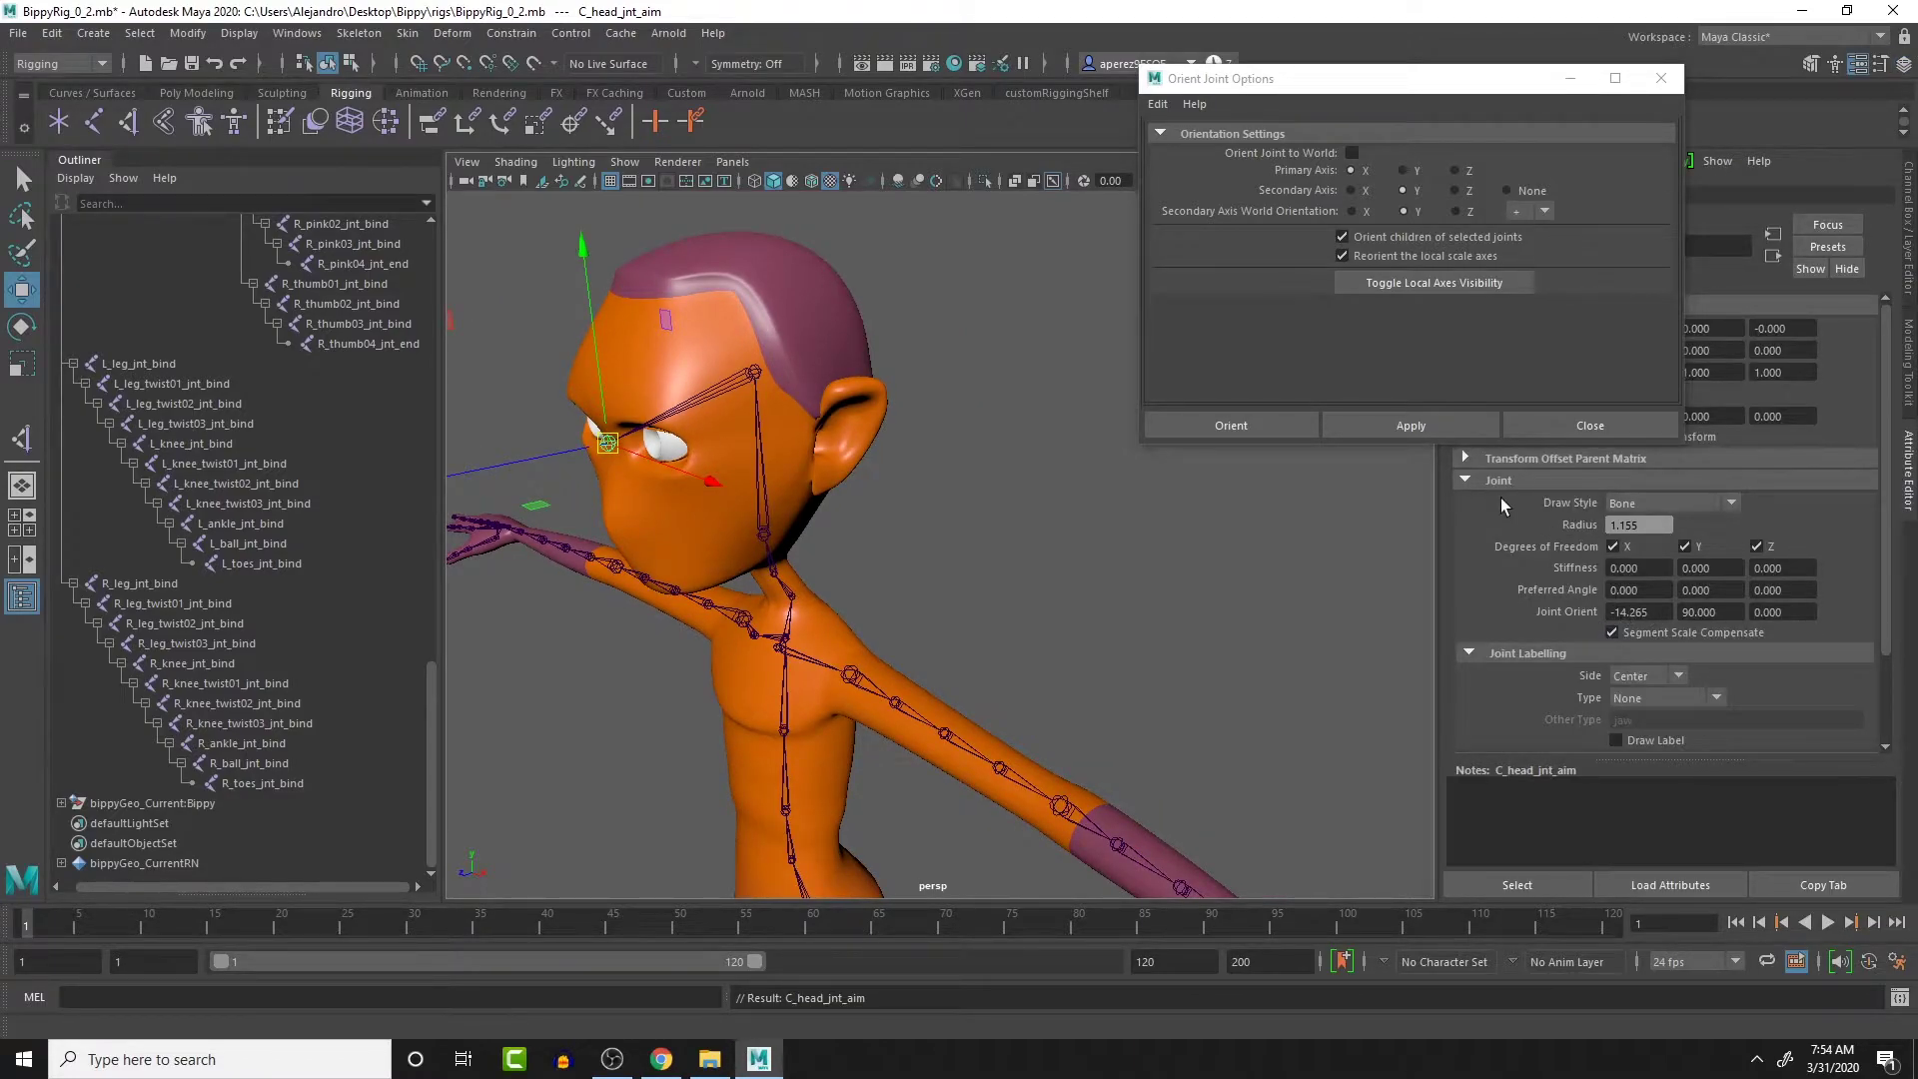
double_click(1638, 612)
text(0)
key(Tab)
text(0)
key(Tab)
text(0)
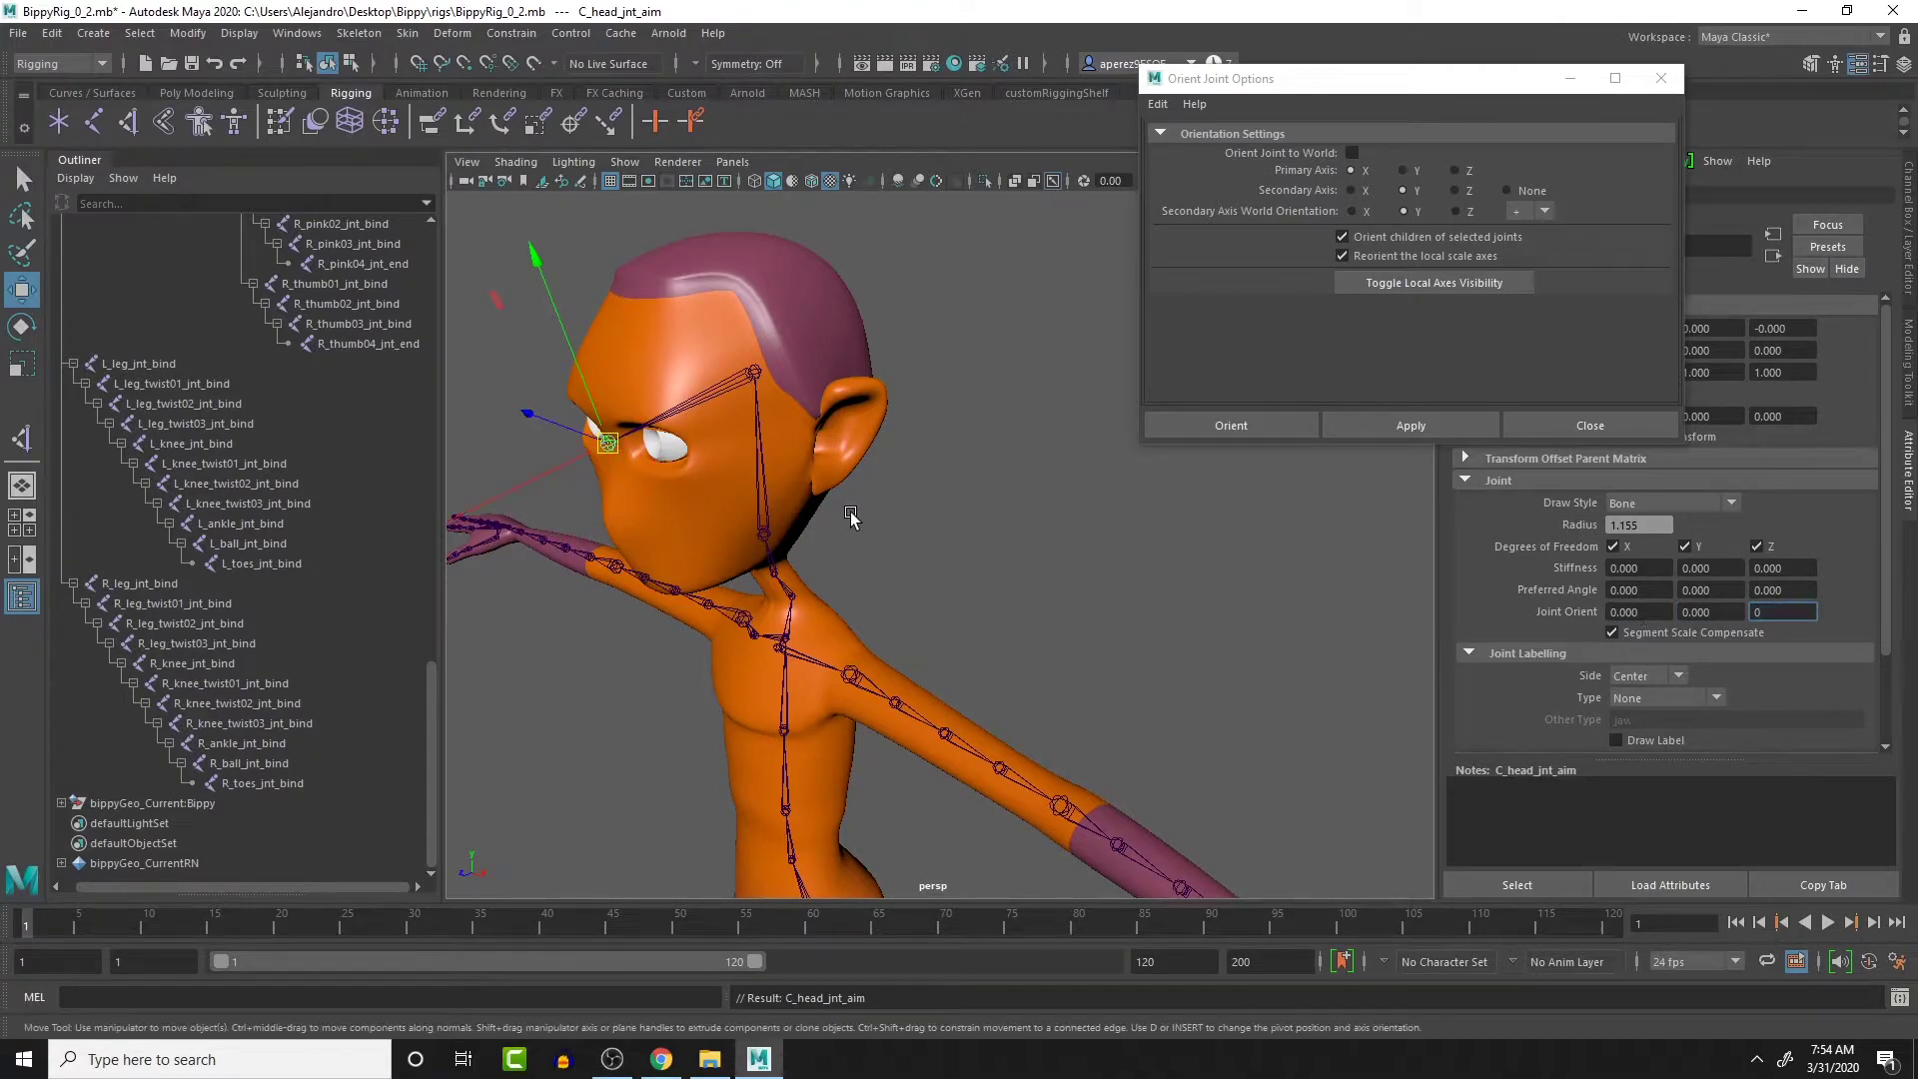
Inspect the axis directions from C_pelvis_jnt_bind and down the left leg chain to L_knee_jnt_bind
alt+drag(782, 442, 931, 391)
alt+right_drag(931, 392, 911, 436)
alt+middle_drag(911, 436, 926, 379)
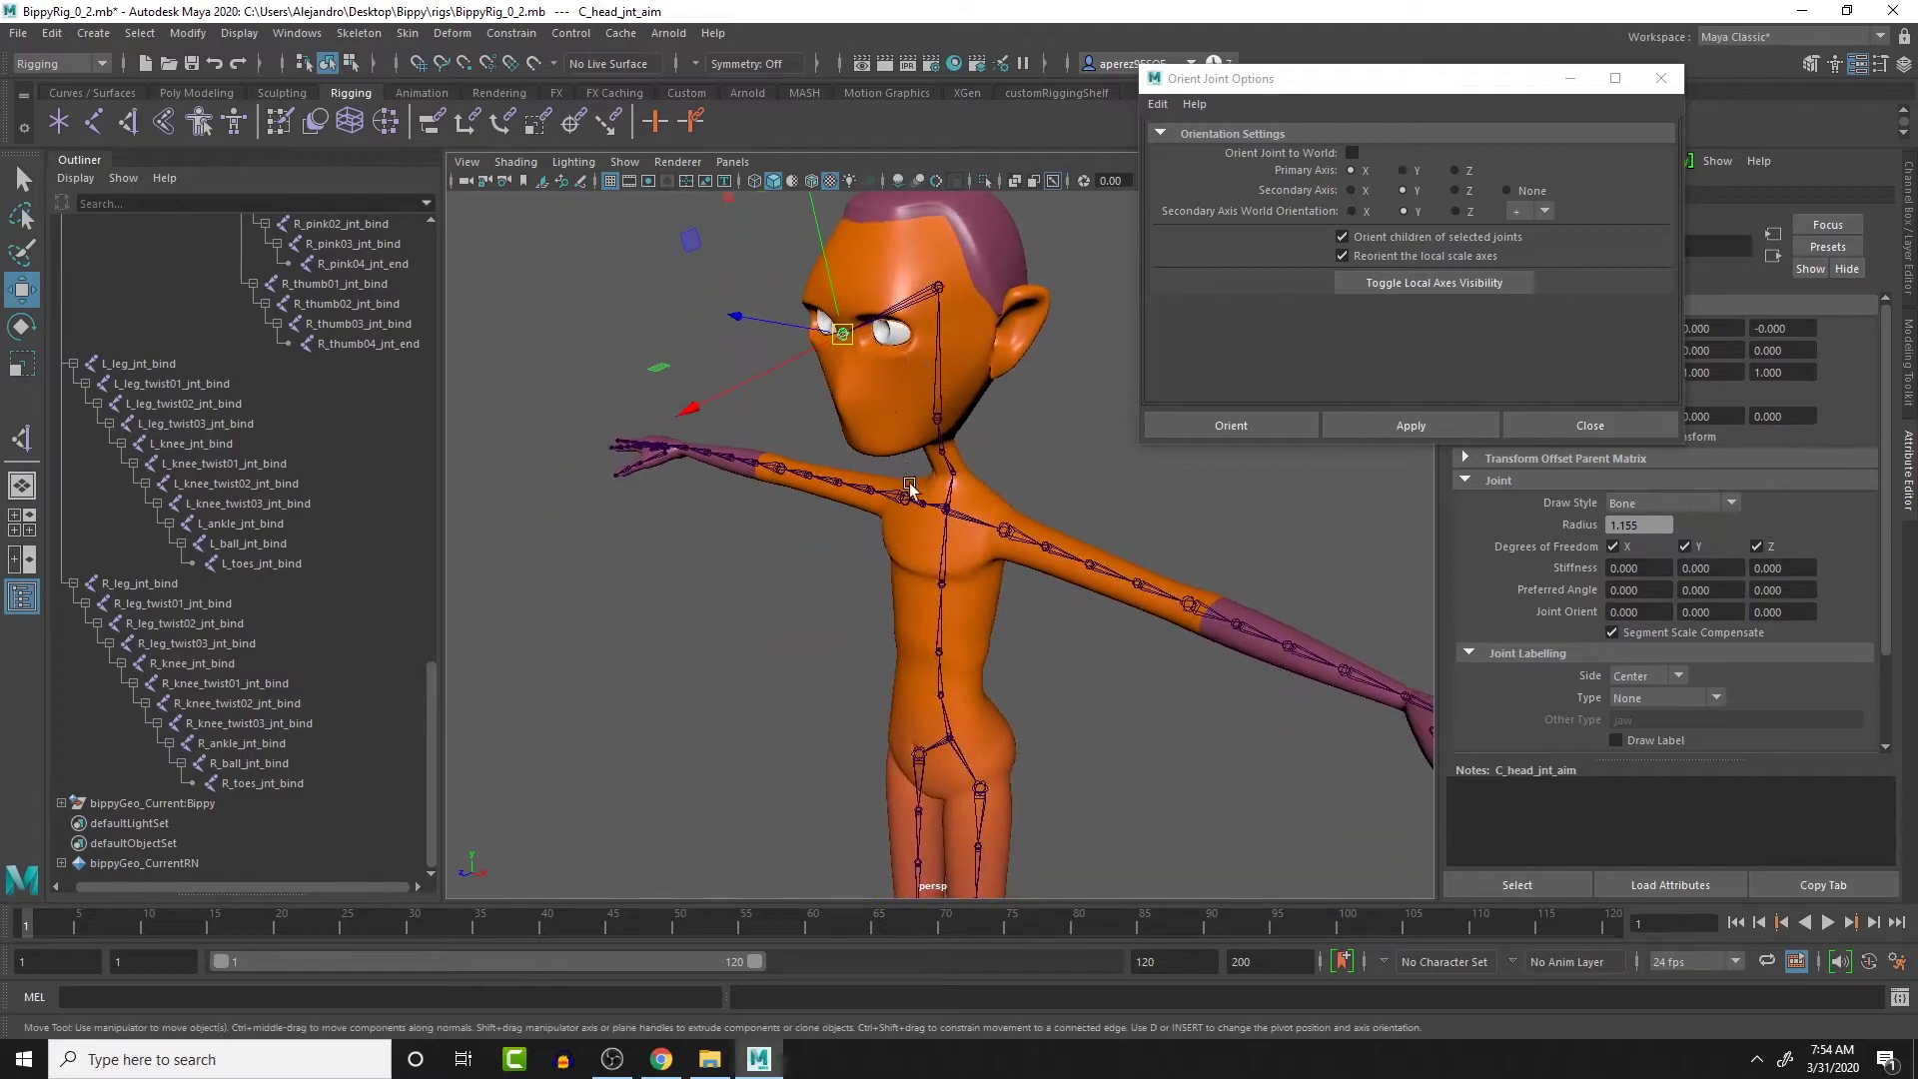
alt+middle_drag(942, 714, 904, 612)
click(905, 618)
alt+drag(945, 634, 886, 513)
click(847, 451)
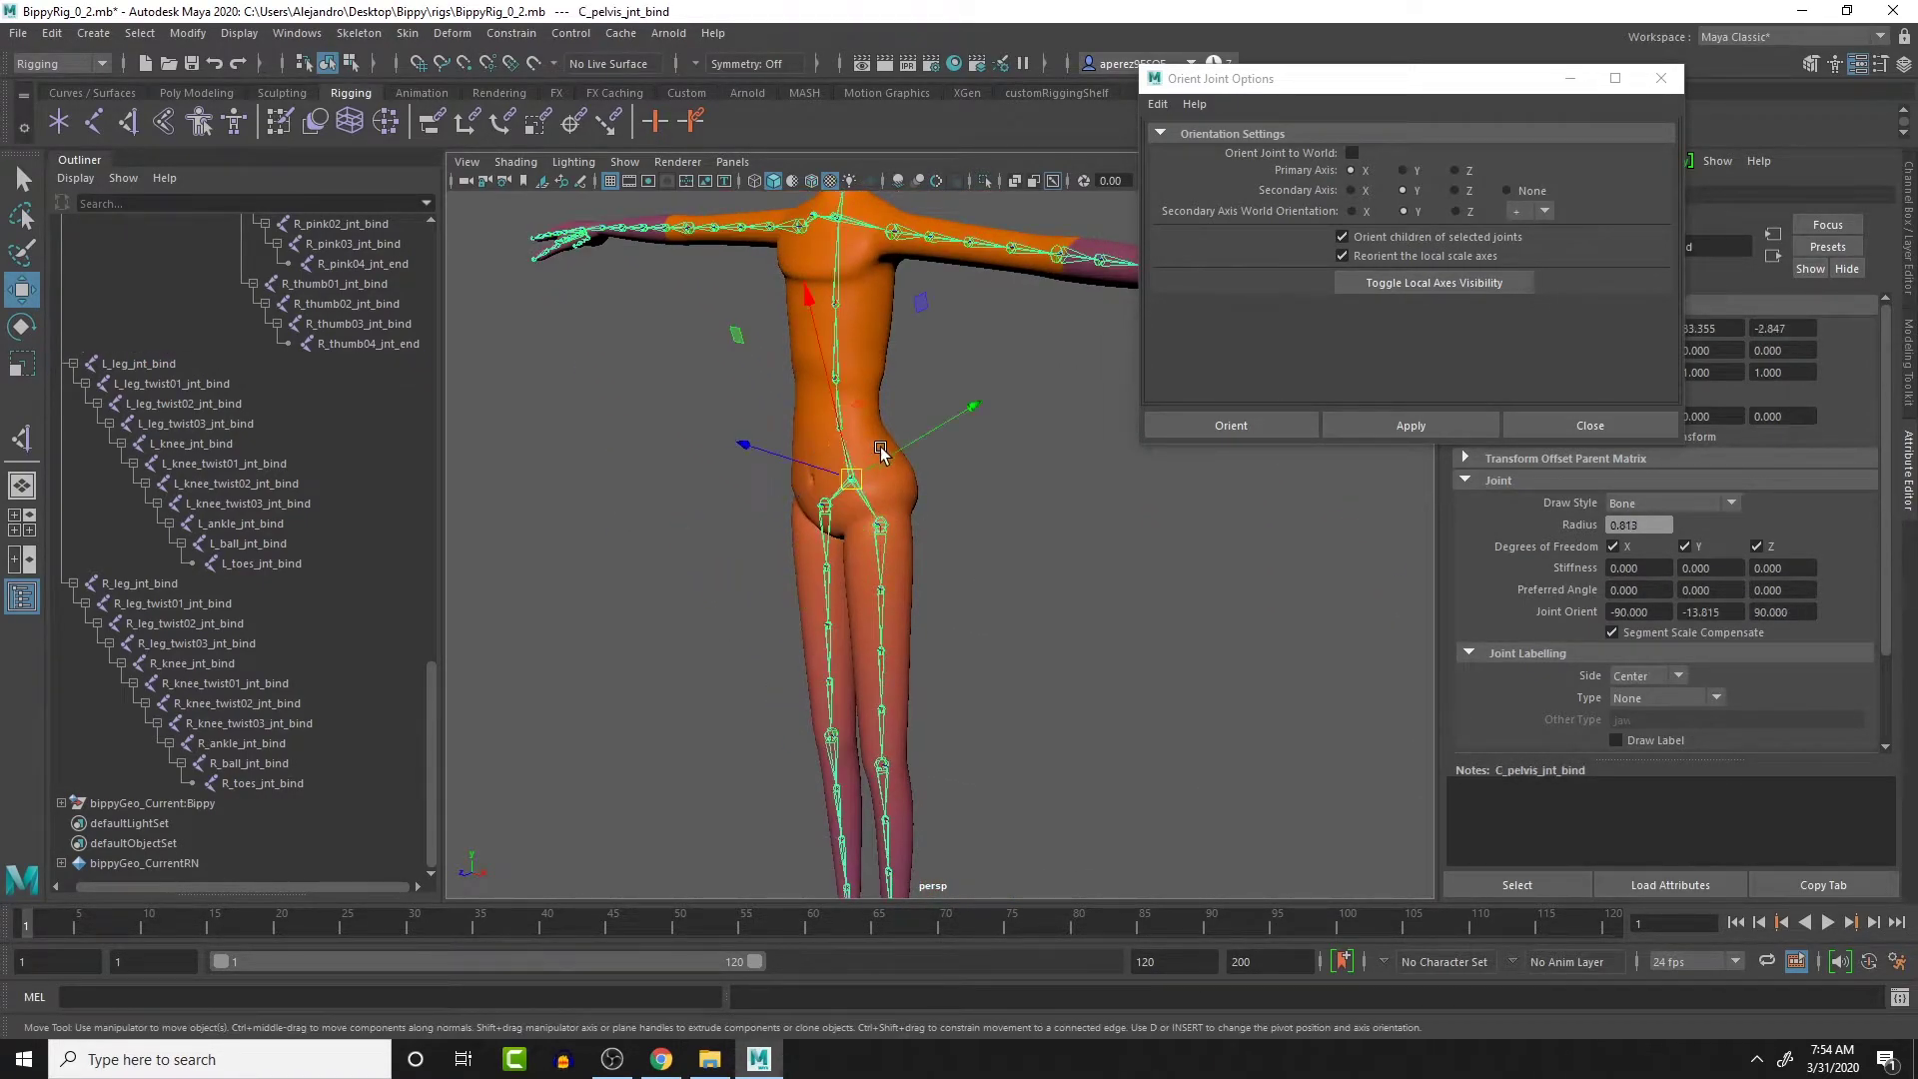
click(881, 545)
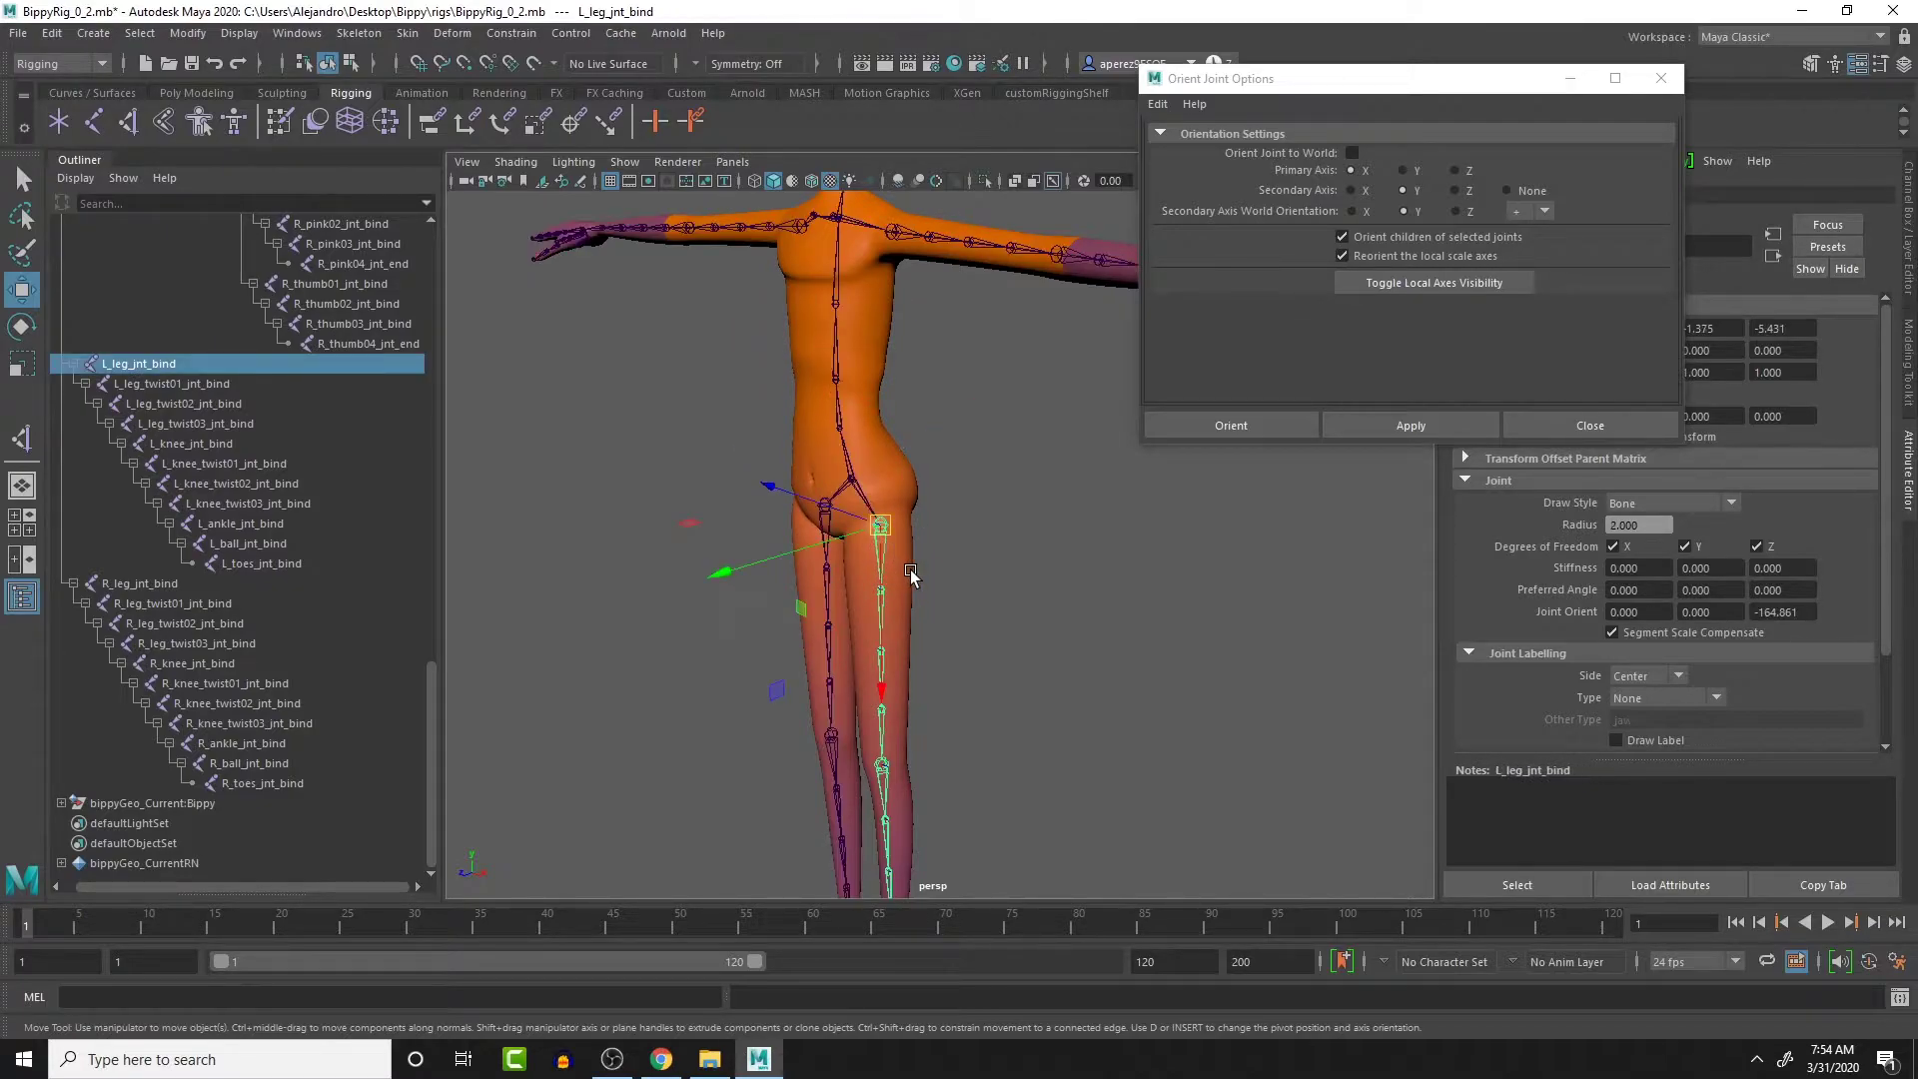
key(Down)
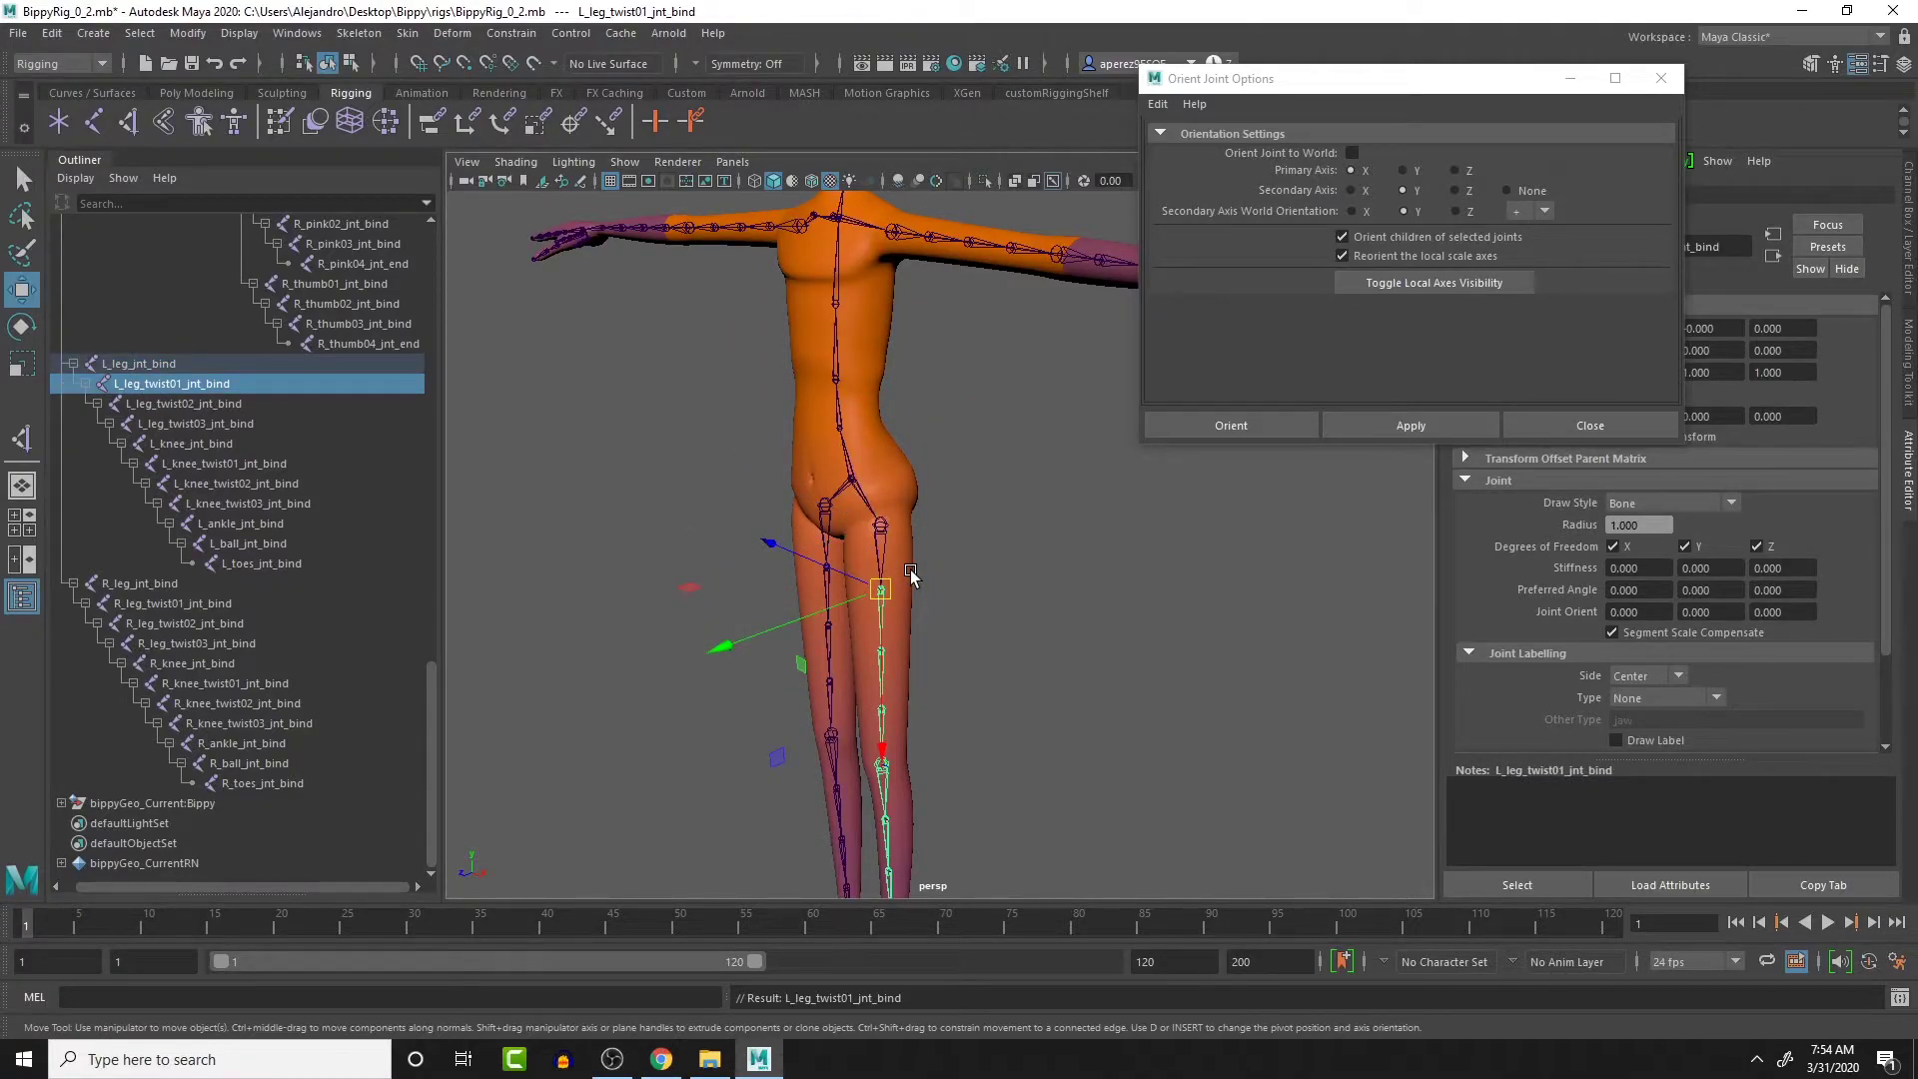
key(Down)
key(Down)
key(Down)
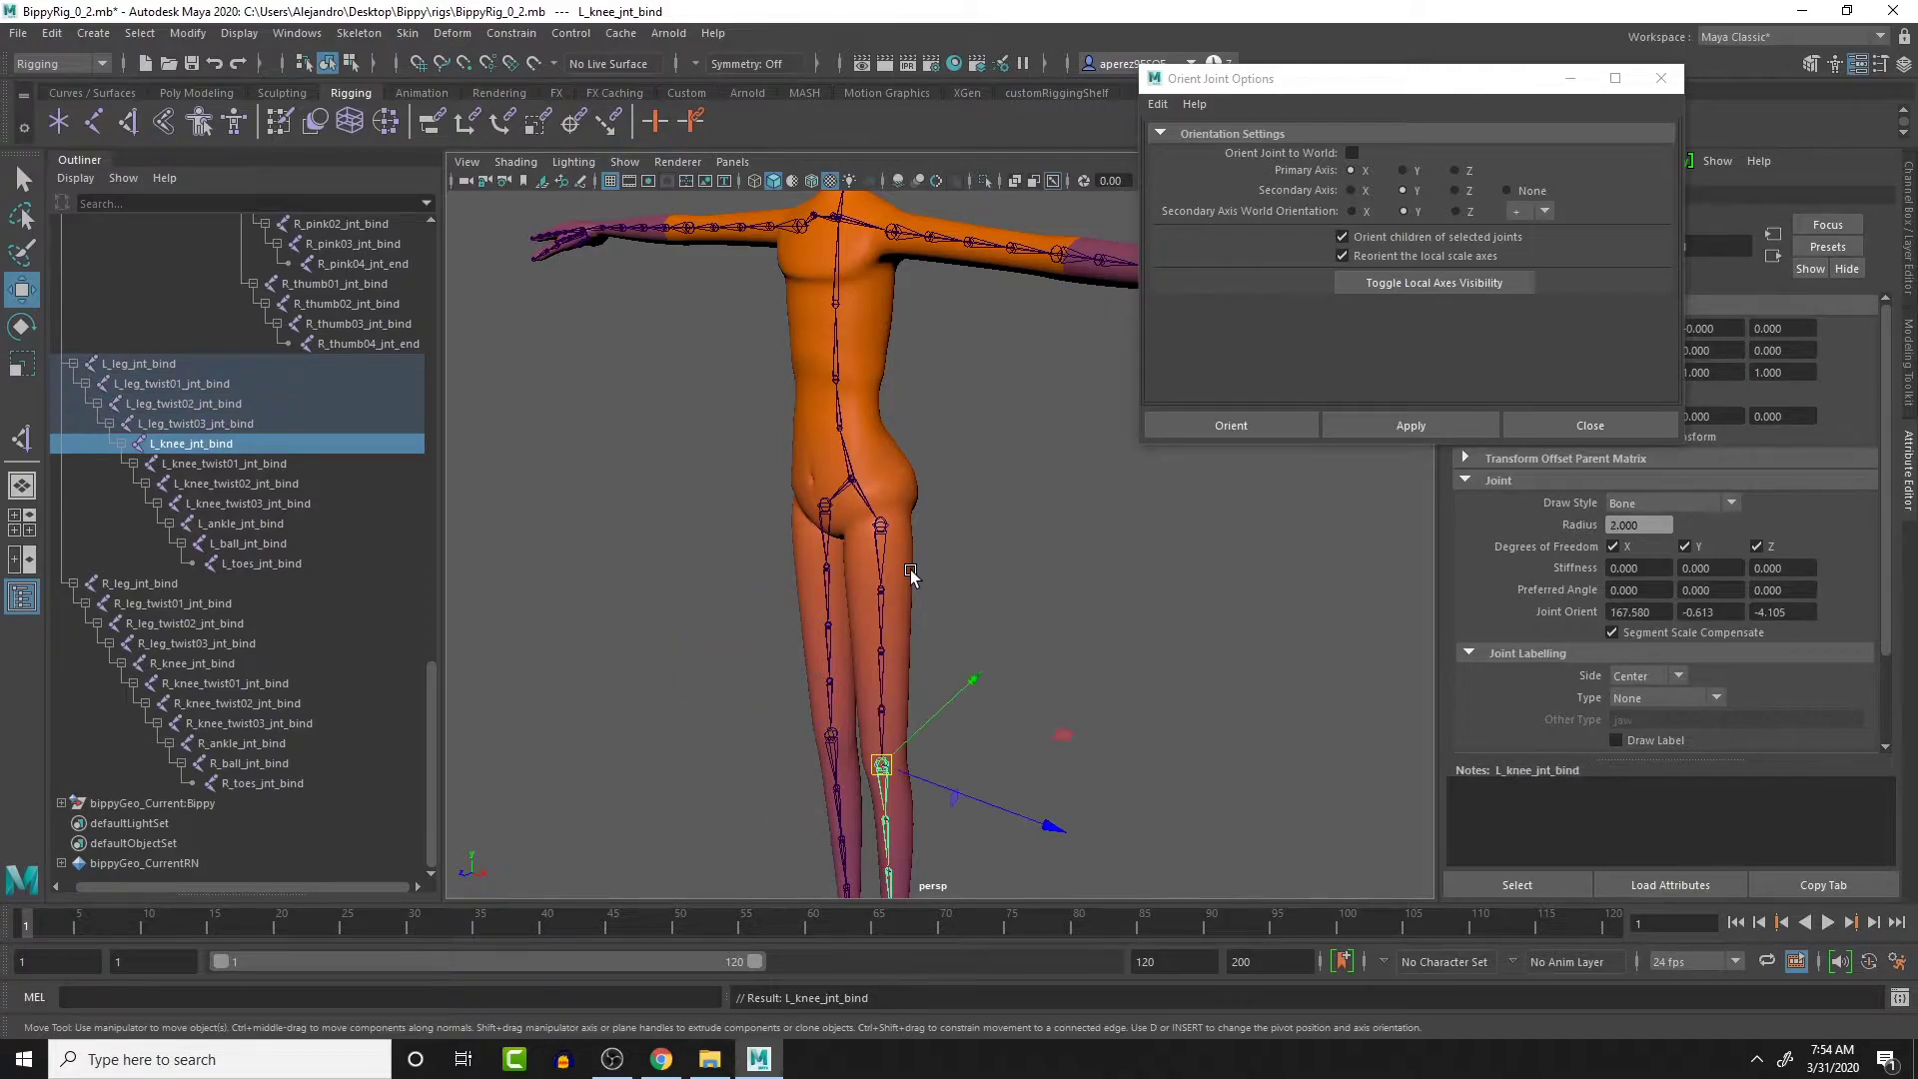
alt+middle_drag(973, 566, 971, 383)
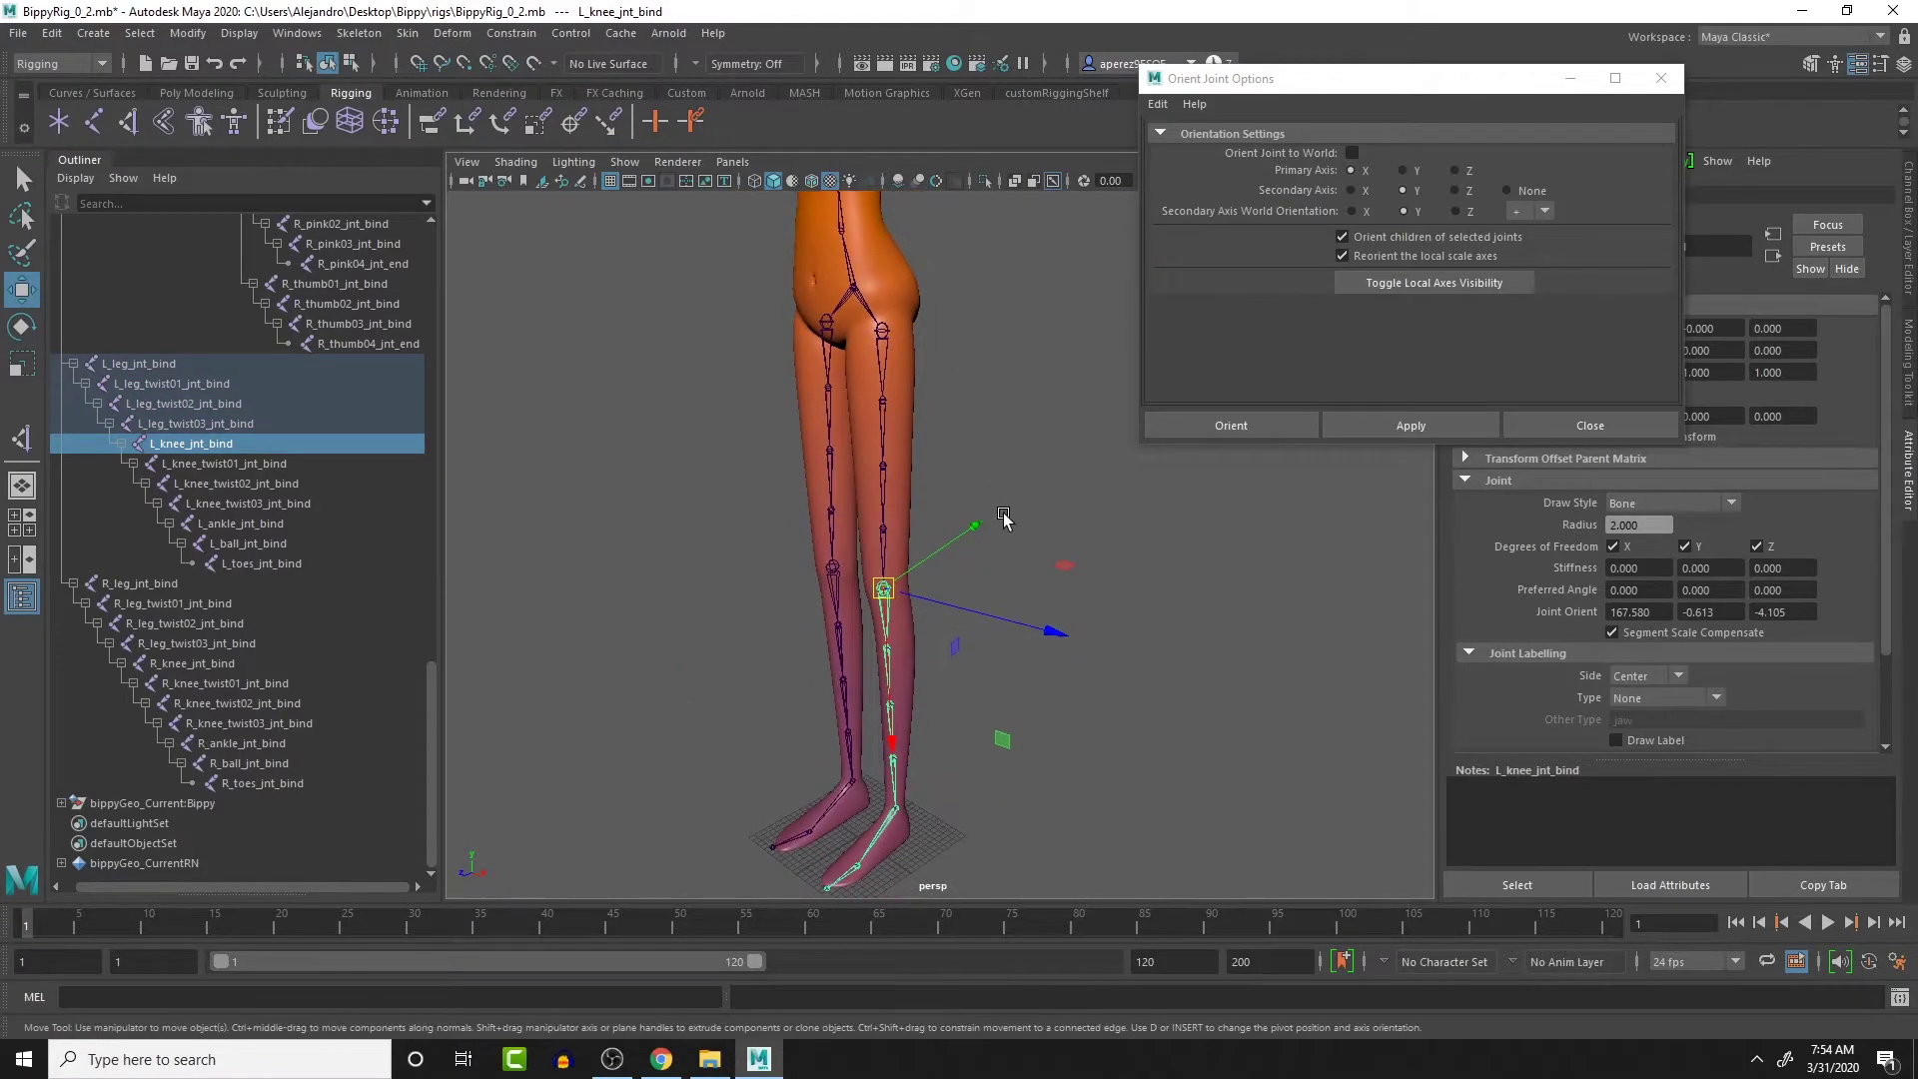
key(Up)
key(Down)
Orient L_knee_jnt_bind and its children with the secondary axis world orientation set to negative Y, and check against the joint above
click(1418, 424)
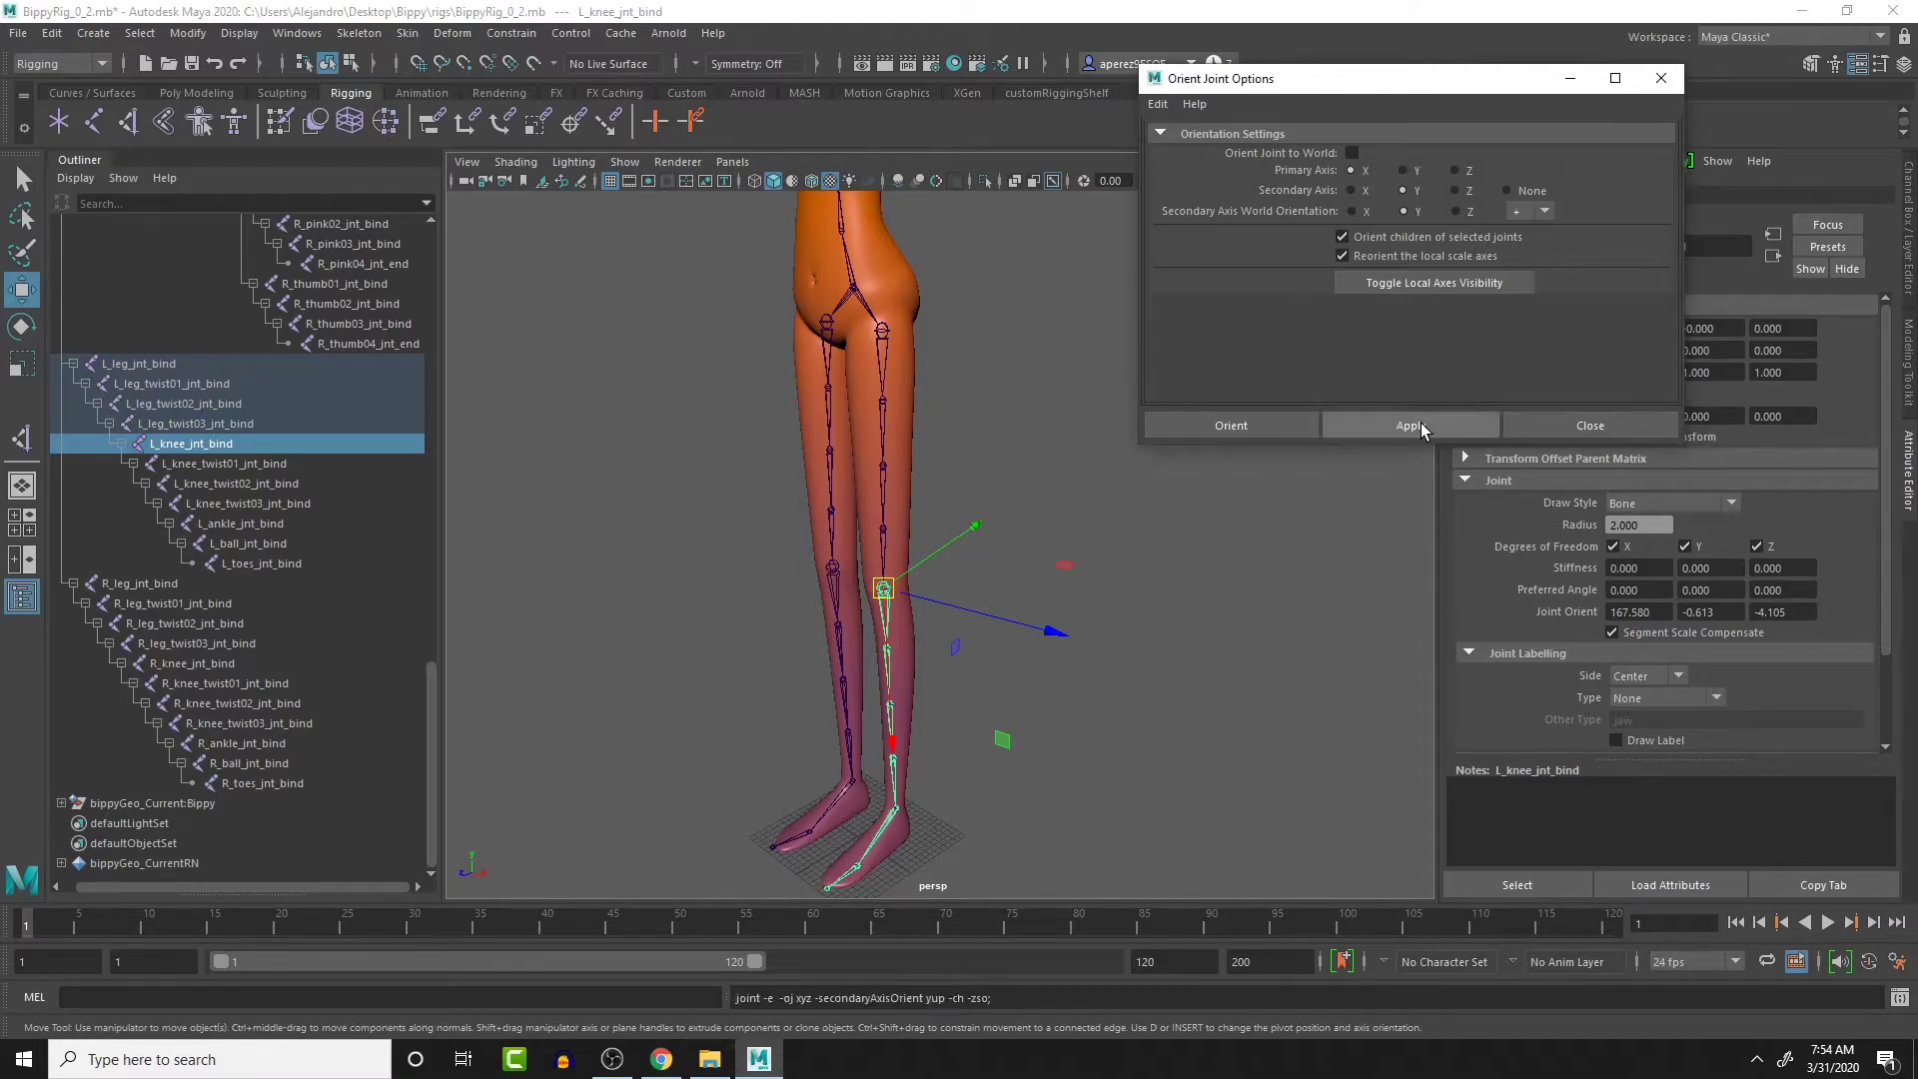
click(1521, 250)
click(1438, 423)
alt+drag(995, 586, 1096, 591)
key(Up)
key(Down)
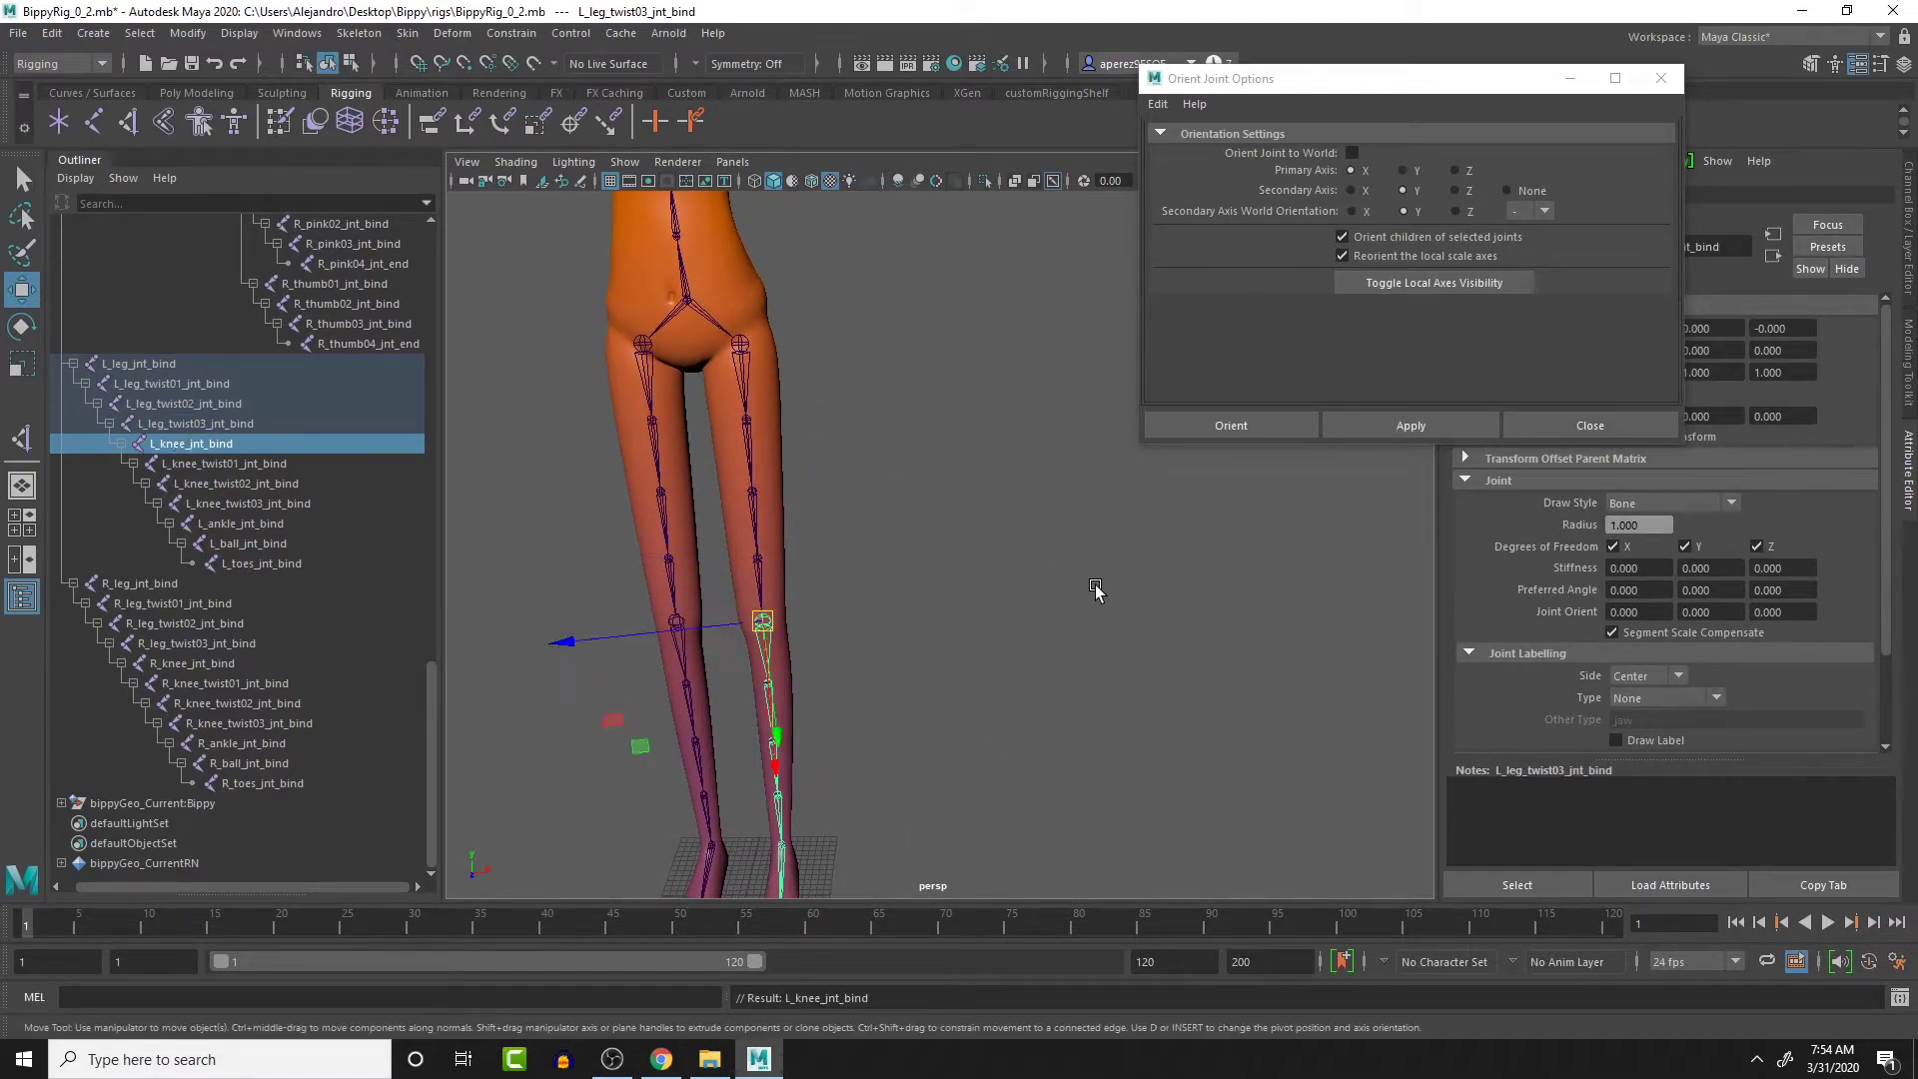
Check the left lower leg joints and orient L_ankle_jnt_bind and its children with the secondary axis world orientation set to positive Y
key(Down)
key(Down)
key(Down)
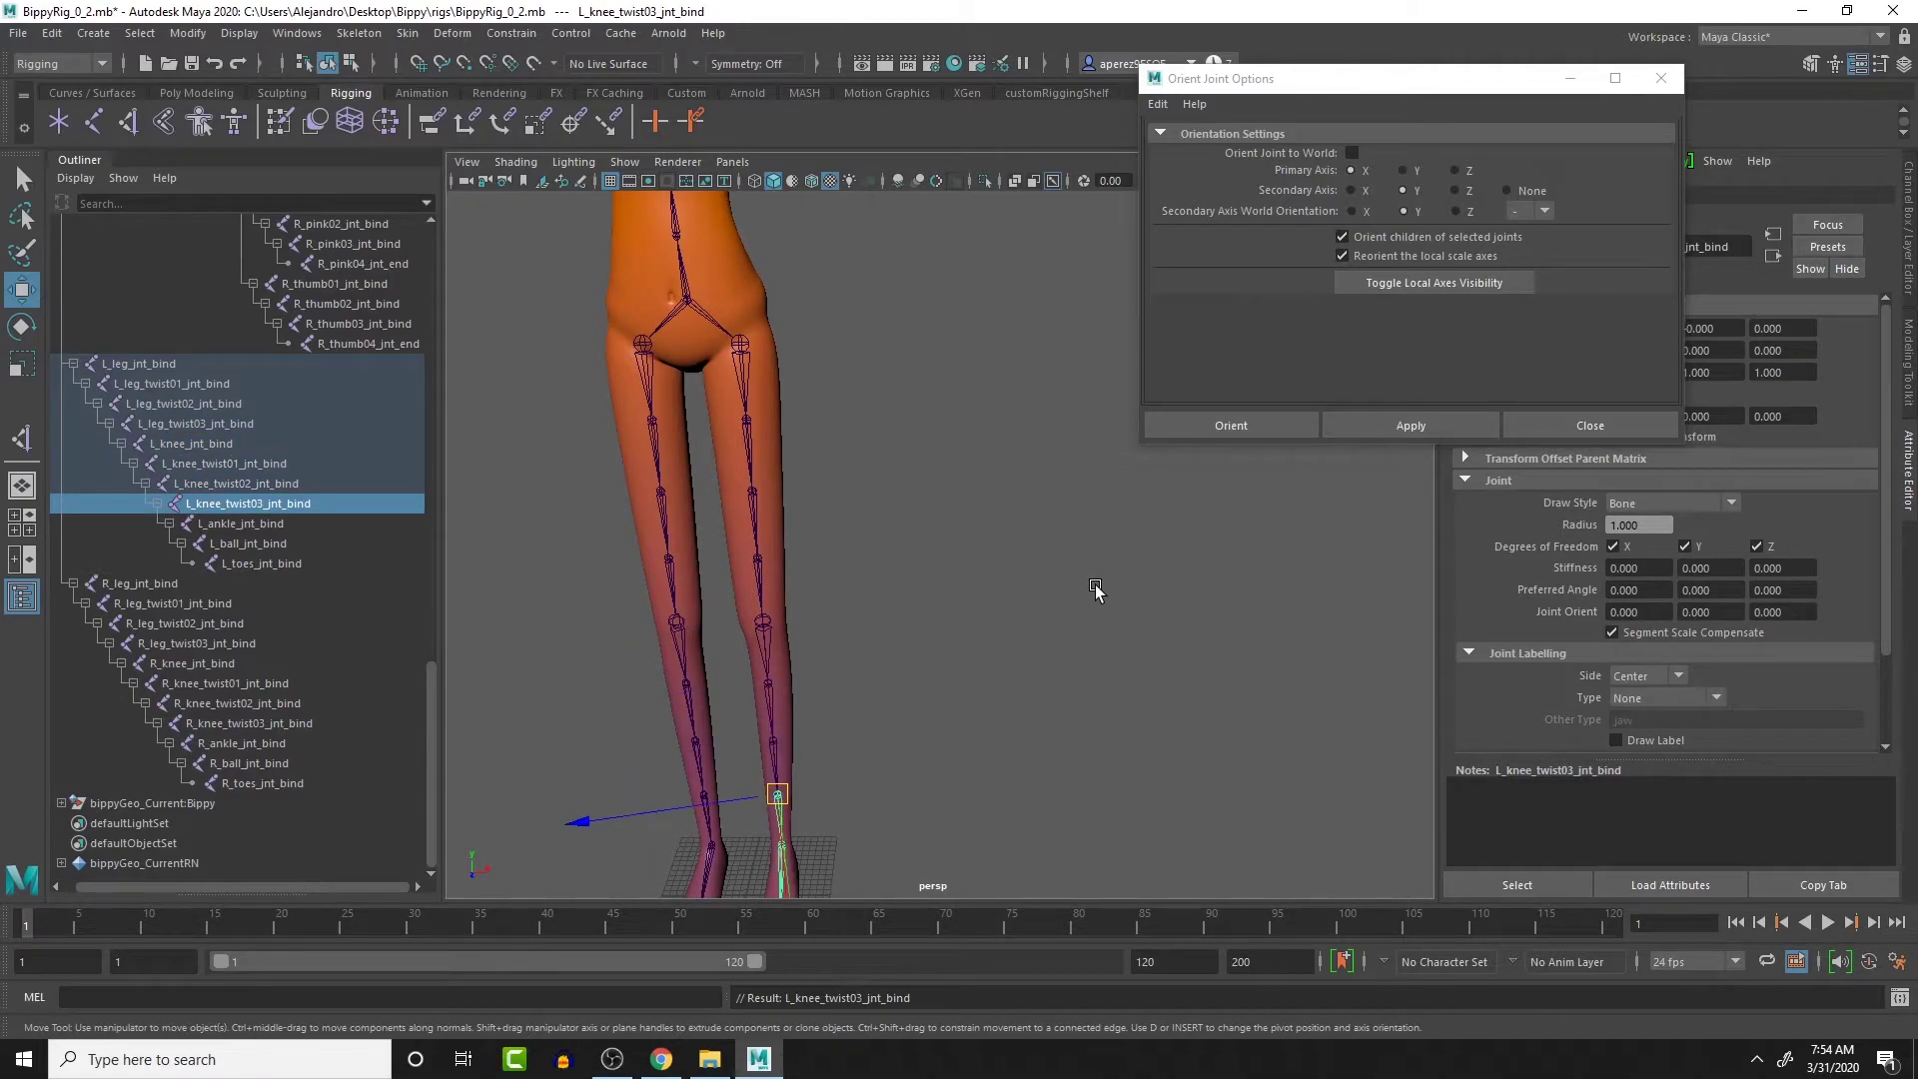
alt+middle_drag(1017, 549, 1141, 392)
alt+drag(1107, 556, 969, 558)
key(Down)
key(Up)
key(Down)
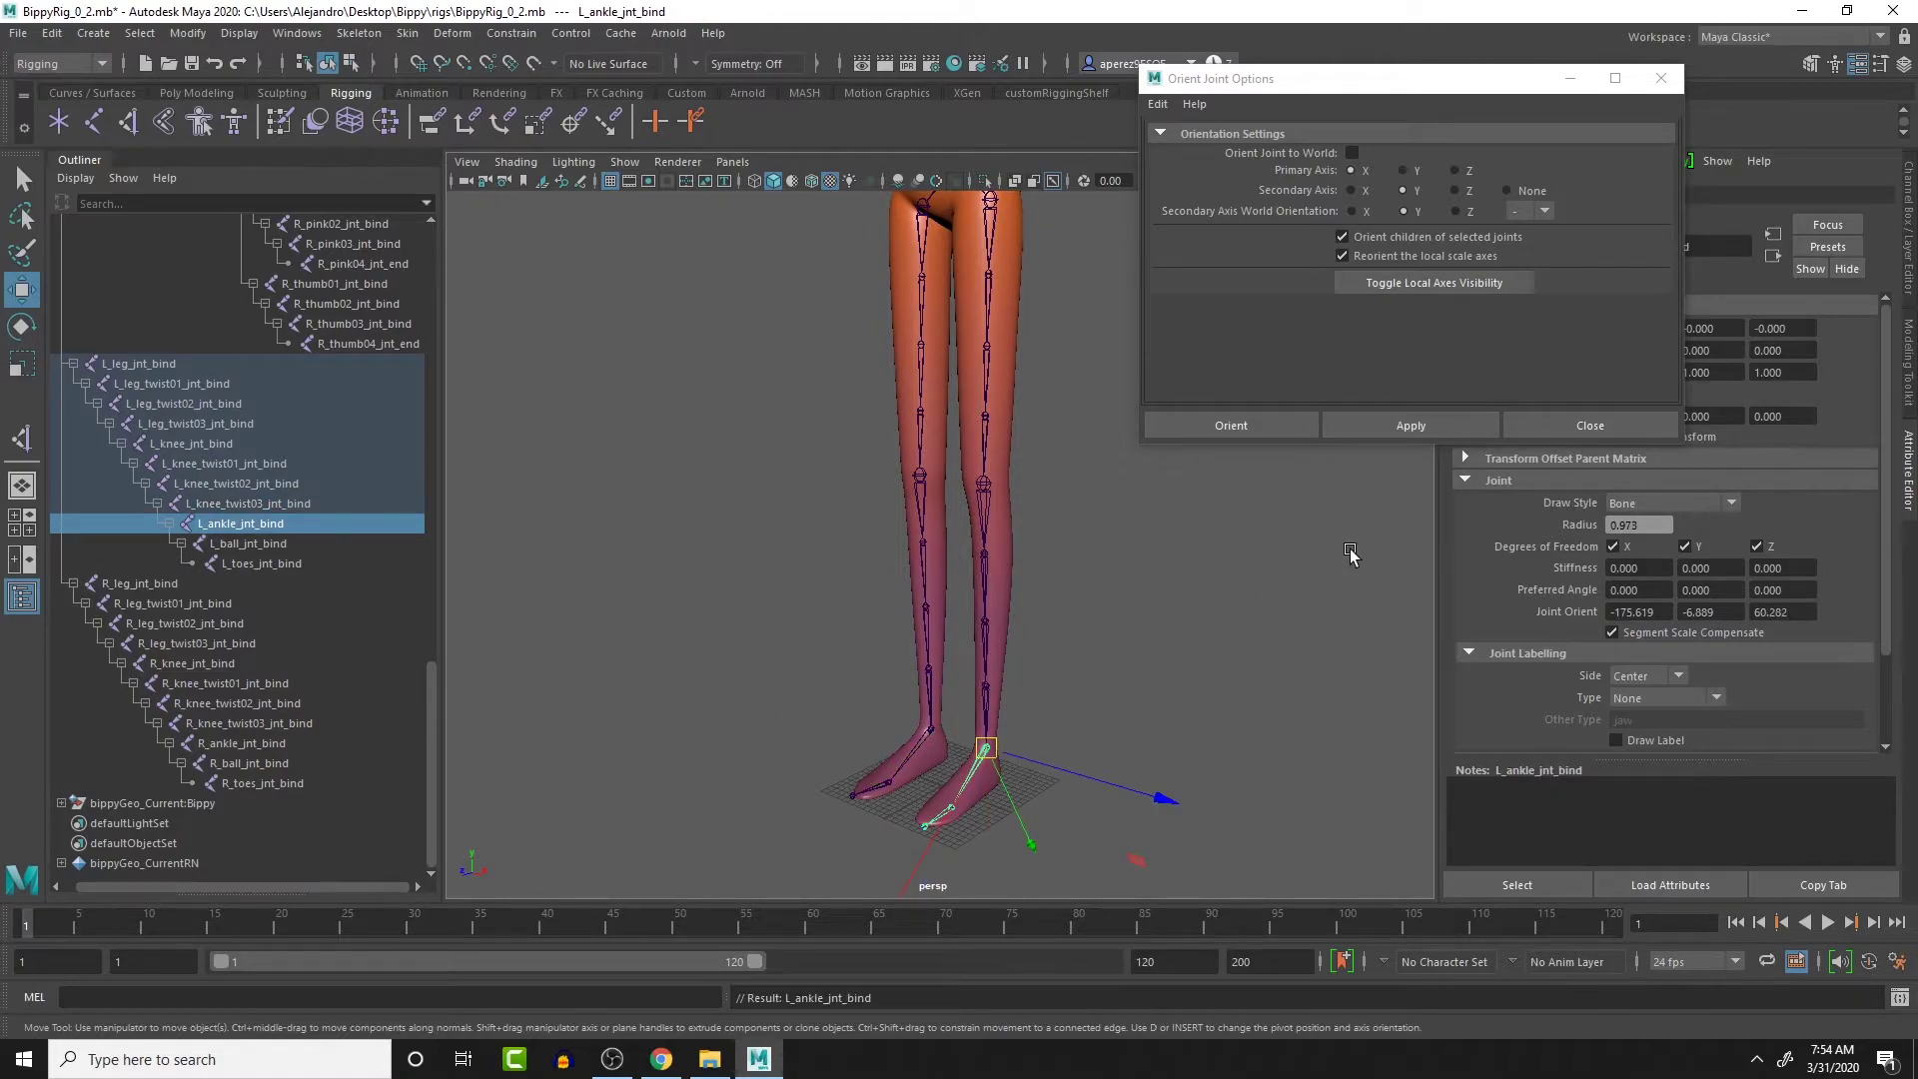
click(1443, 421)
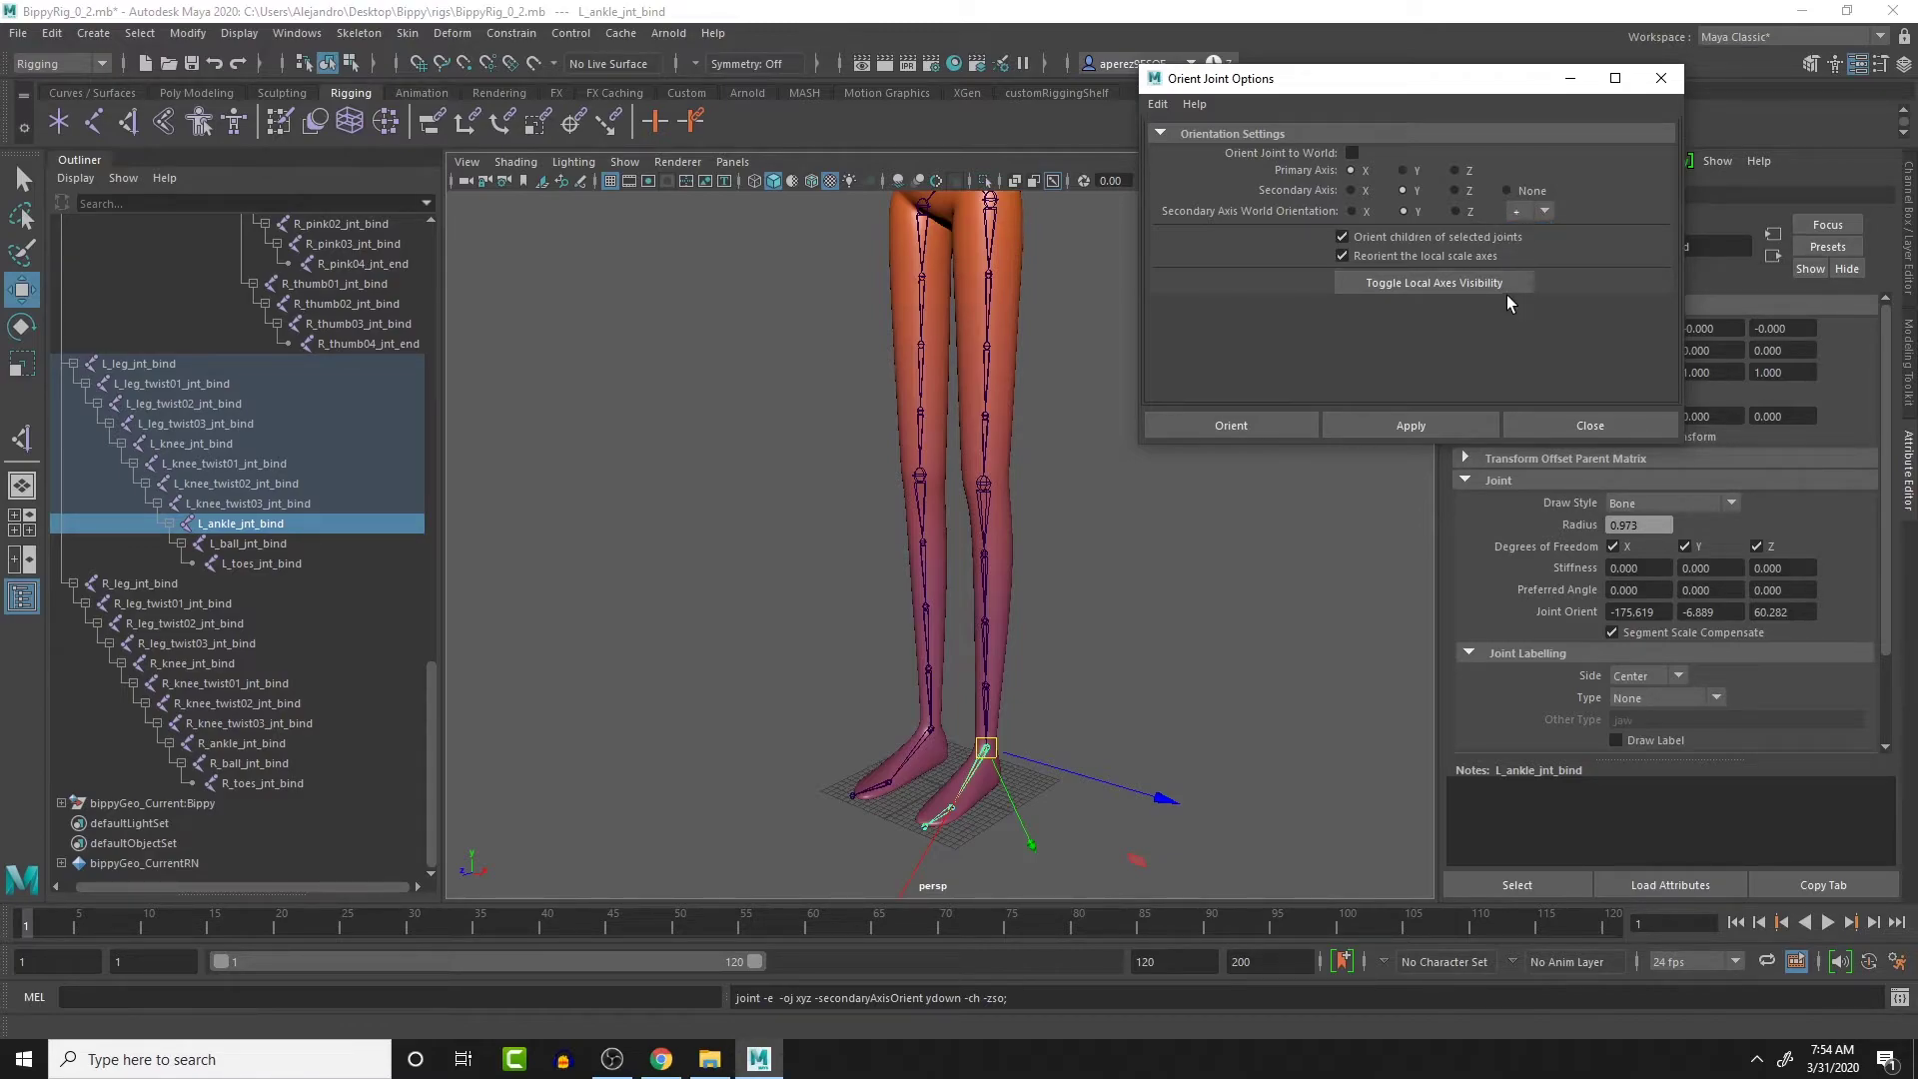
click(1448, 423)
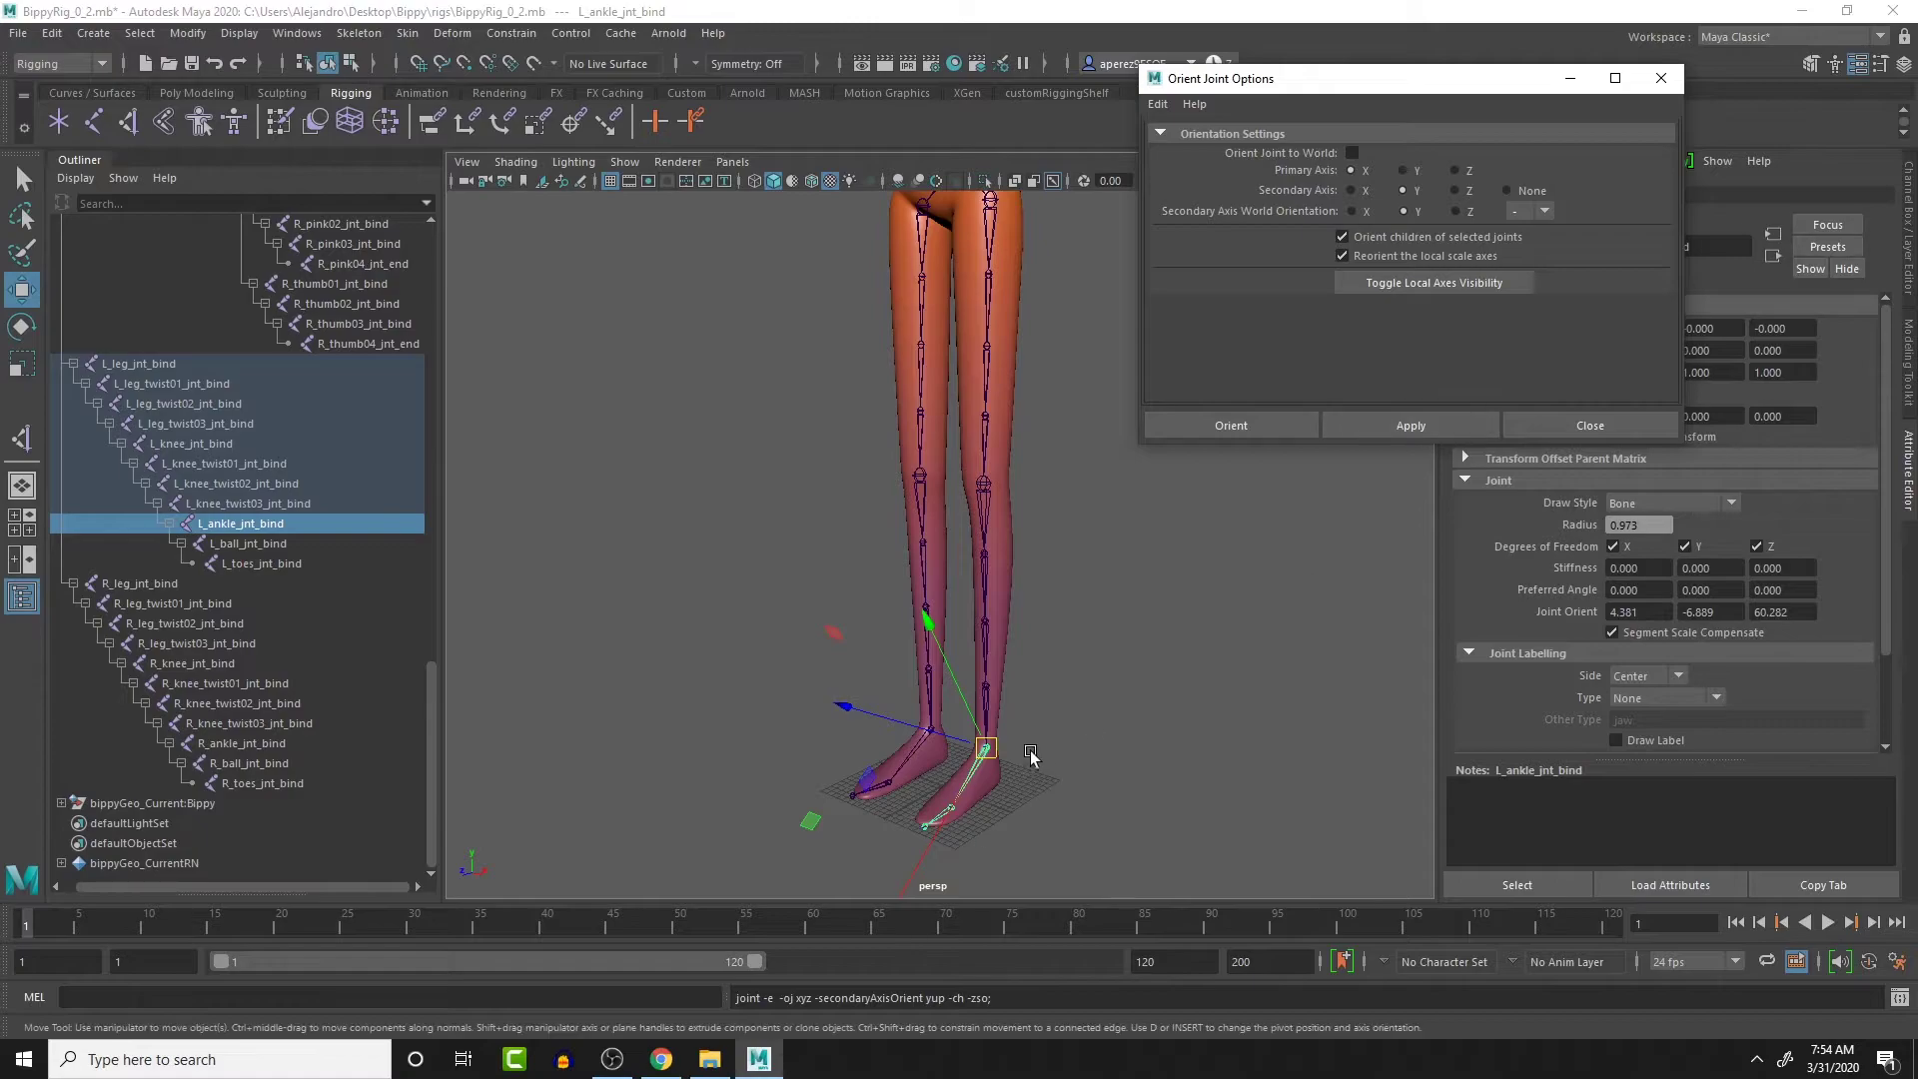
Check L_ball_jnt_bind and set the Y and Z Joint Orient of L_toes_jnt_bind to 0
key(Down)
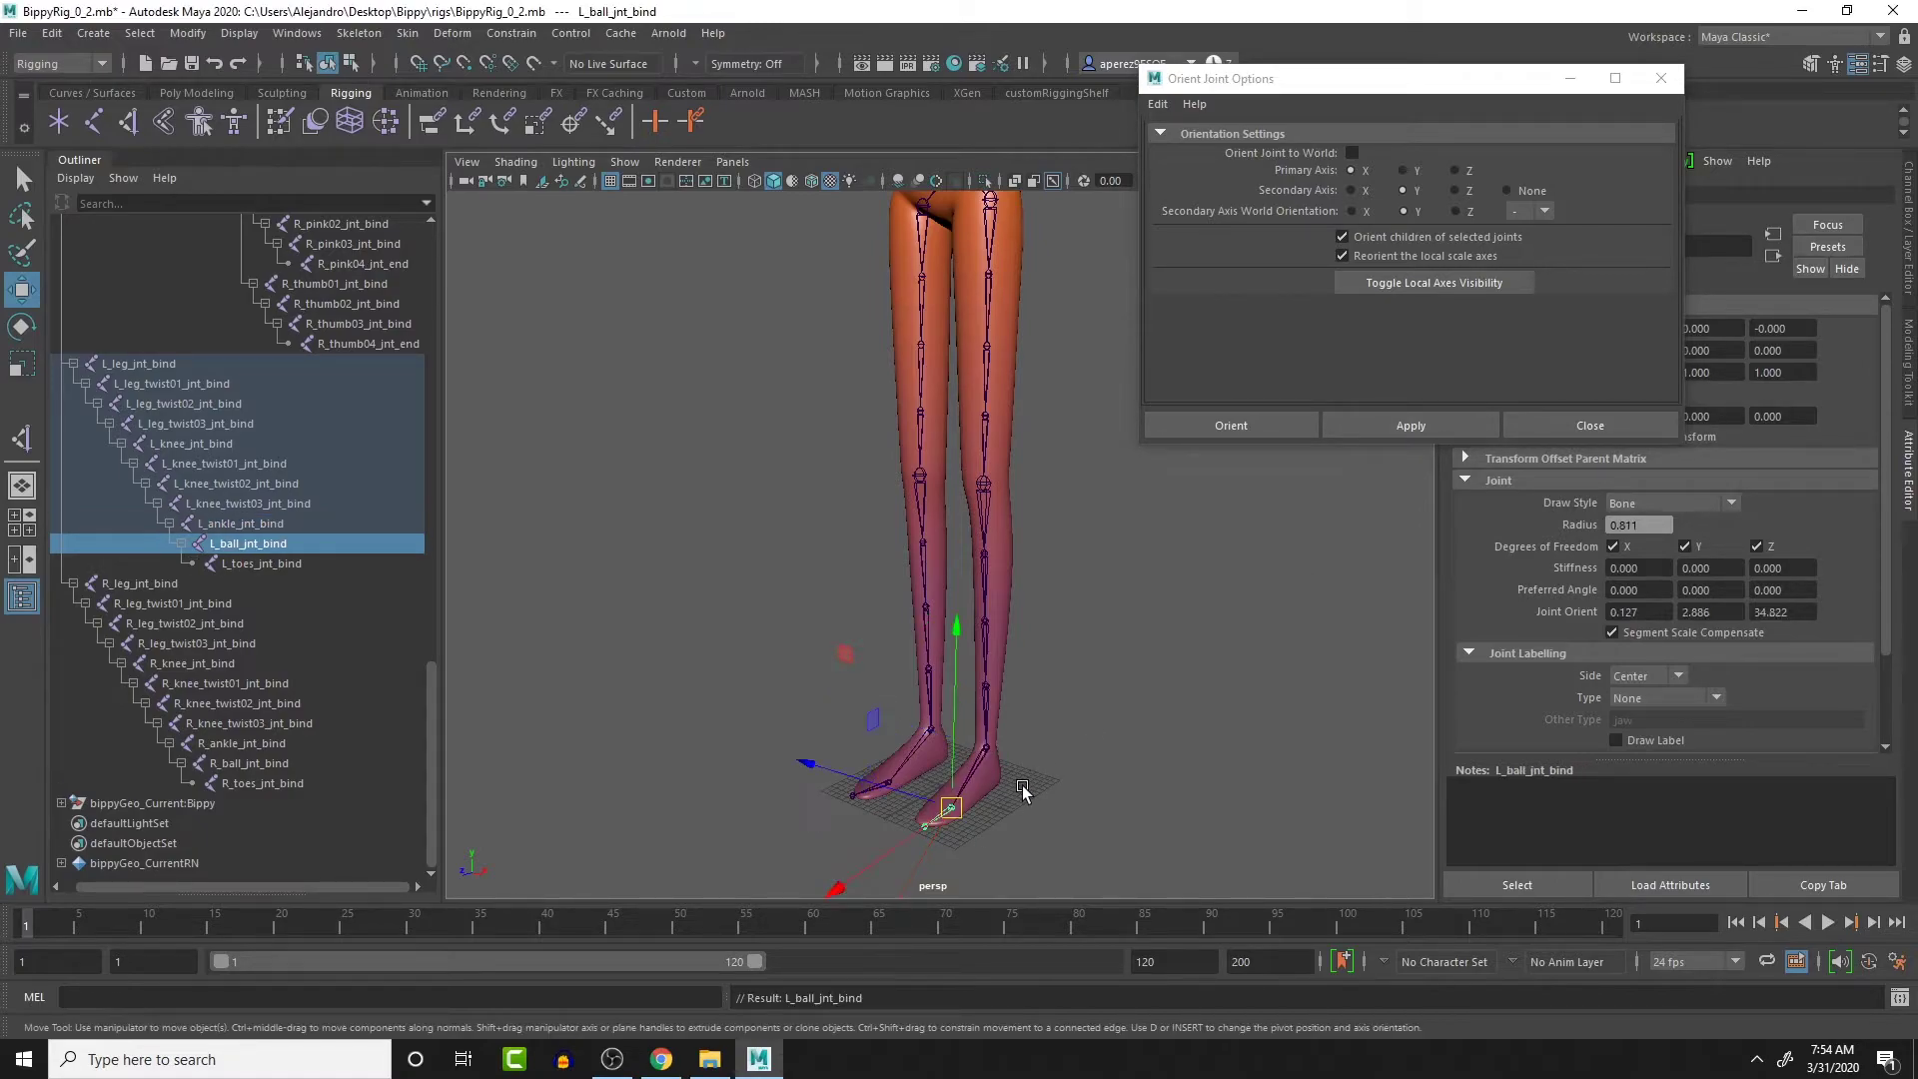
key(Down)
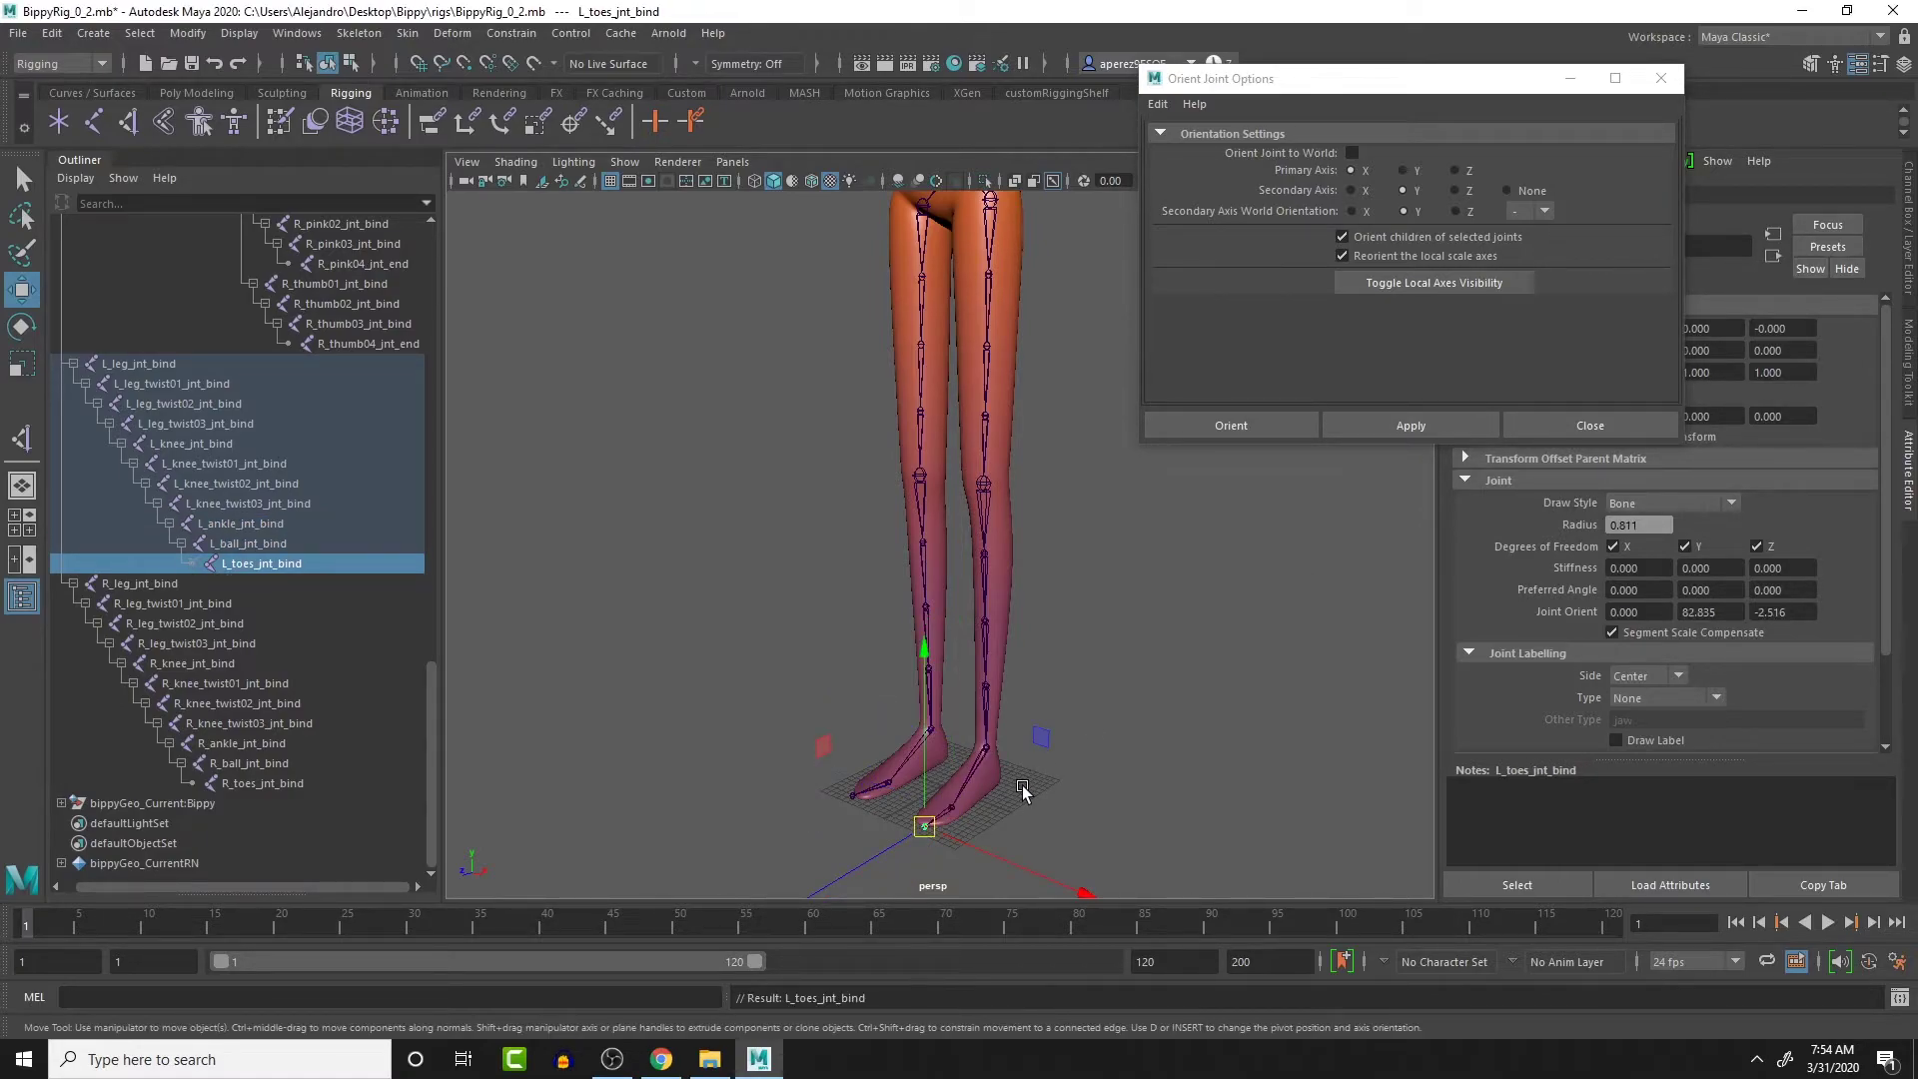
click(1657, 612)
key(Tab)
text(0)
key(Tab)
text(0)
key(Return)
Inspect the axis directions of the left arm joints from the shoulder down to L_middle01_jnt_bind
mouse_move(985, 737)
alt+mouse_down()
mouse_move(1002, 738)
mouse_move(999, 707)
alt+mouse_up()
alt+middle_drag(968, 674, 983, 867)
scroll(949, 480, down, 4)
click(975, 380)
alt+drag(975, 379, 921, 547)
key(Down)
key(Down)
key(Down)
key(Down)
key(Down)
key(Down)
key(Down)
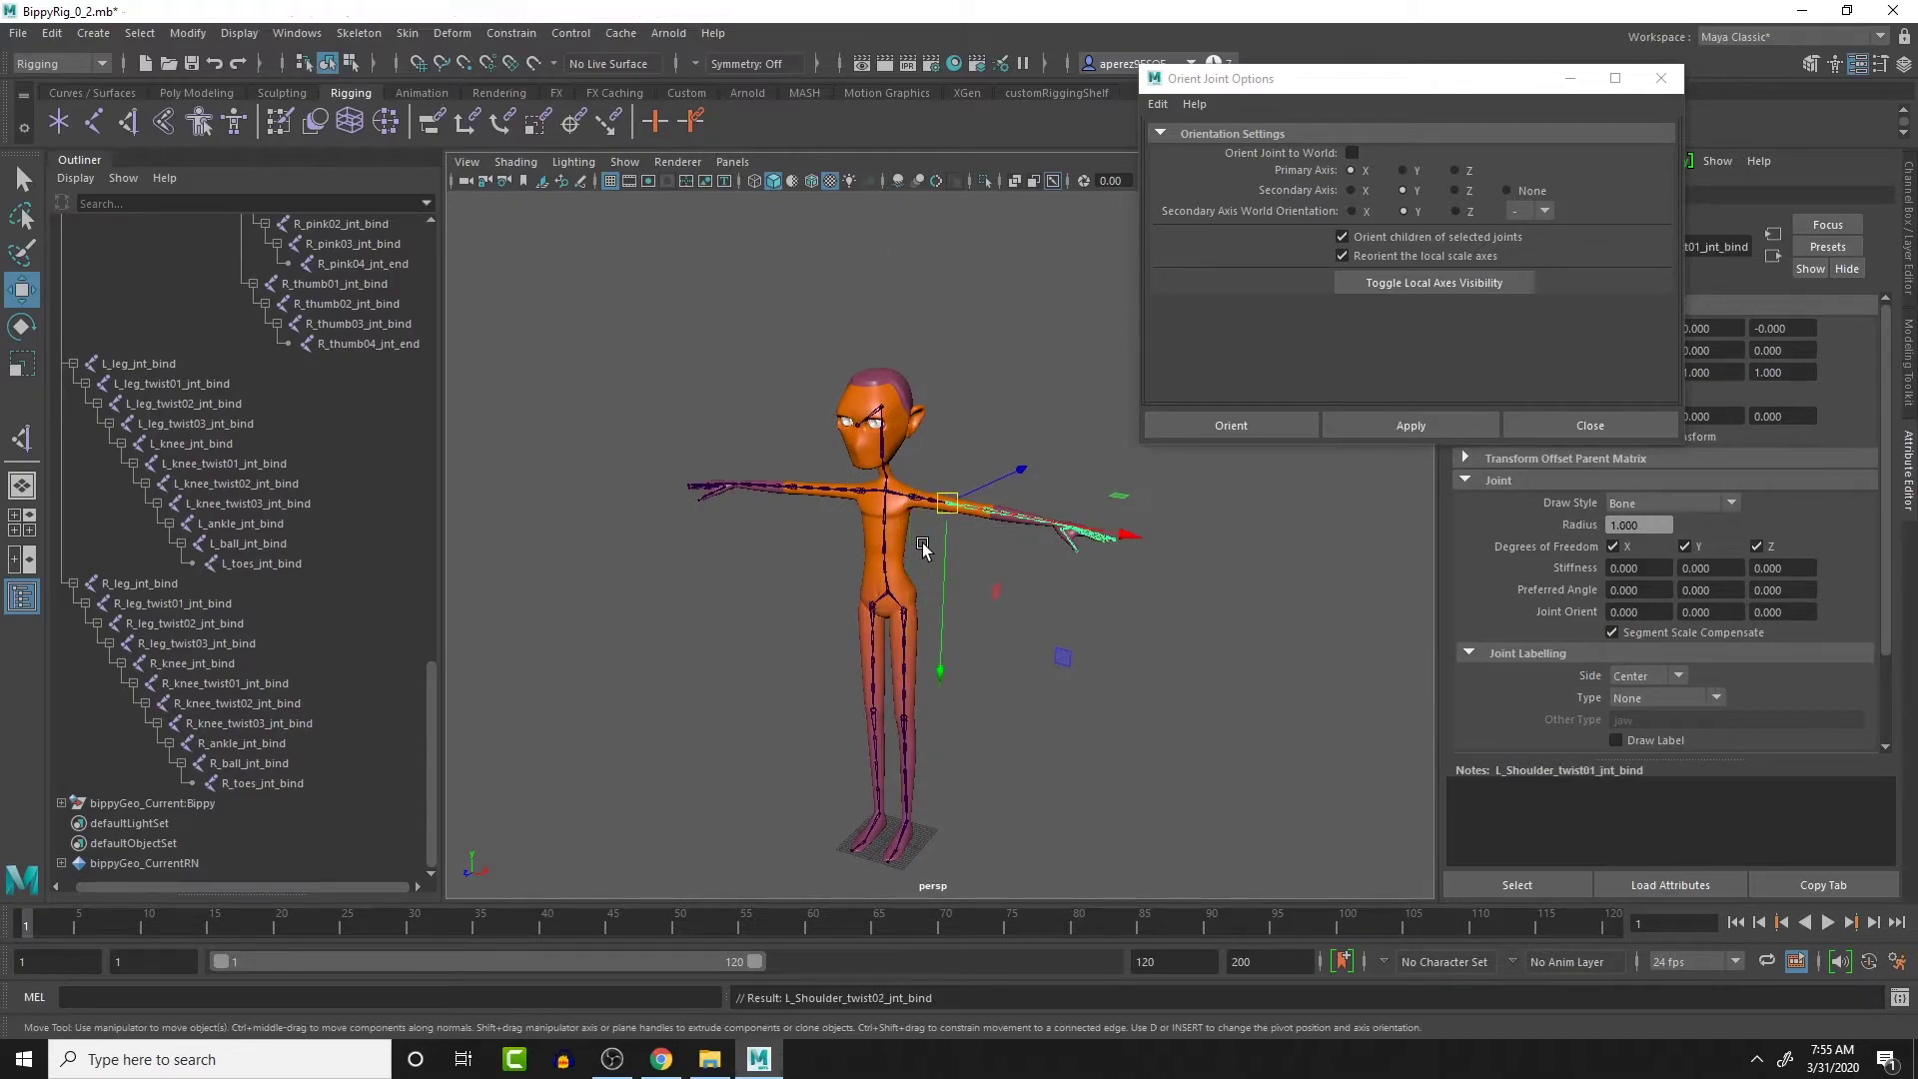
key(Down)
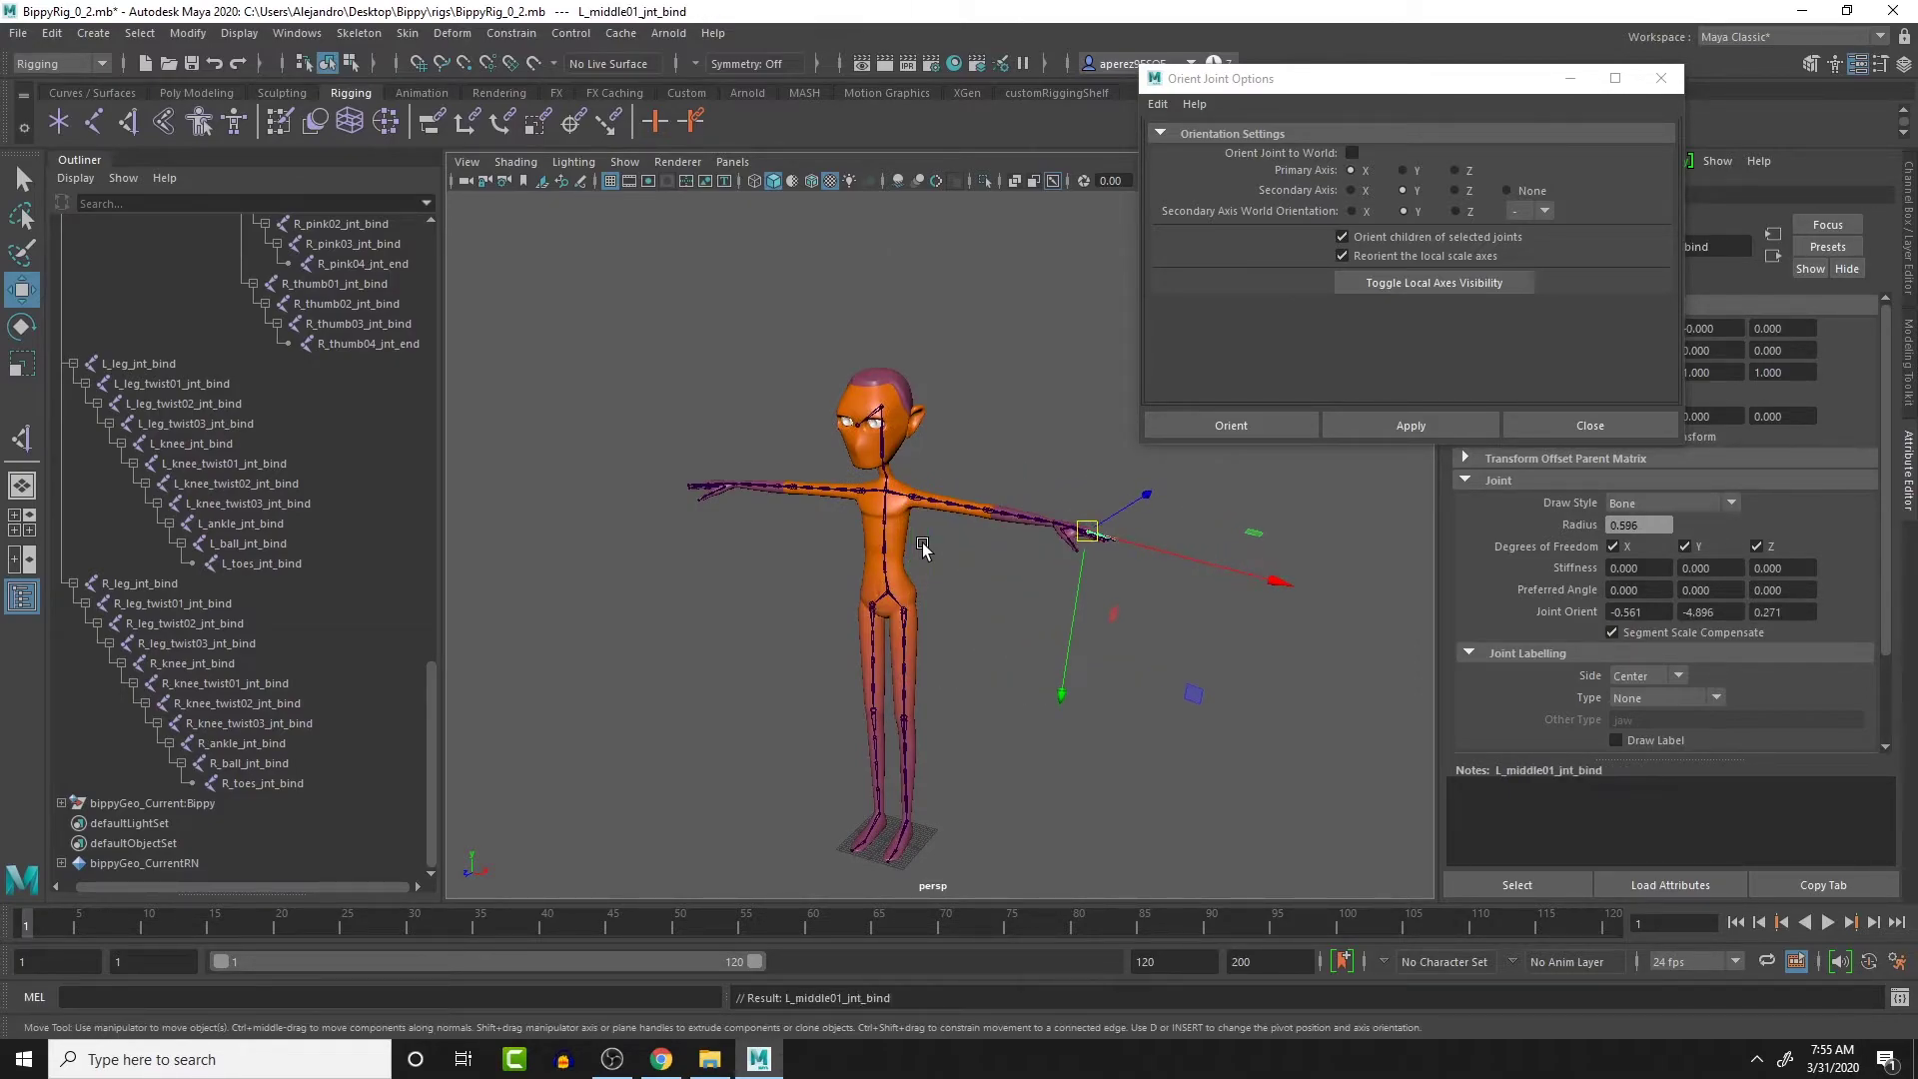
Compare the axis directions along the left middle finger chain from L_middle01_jnt_bind to L_middle04_jnt_end
scroll(1035, 487, up, 6)
alt+middle_drag(1023, 493, 976, 574)
alt+drag(976, 574, 930, 592)
key(Down)
key(Down)
key(Down)
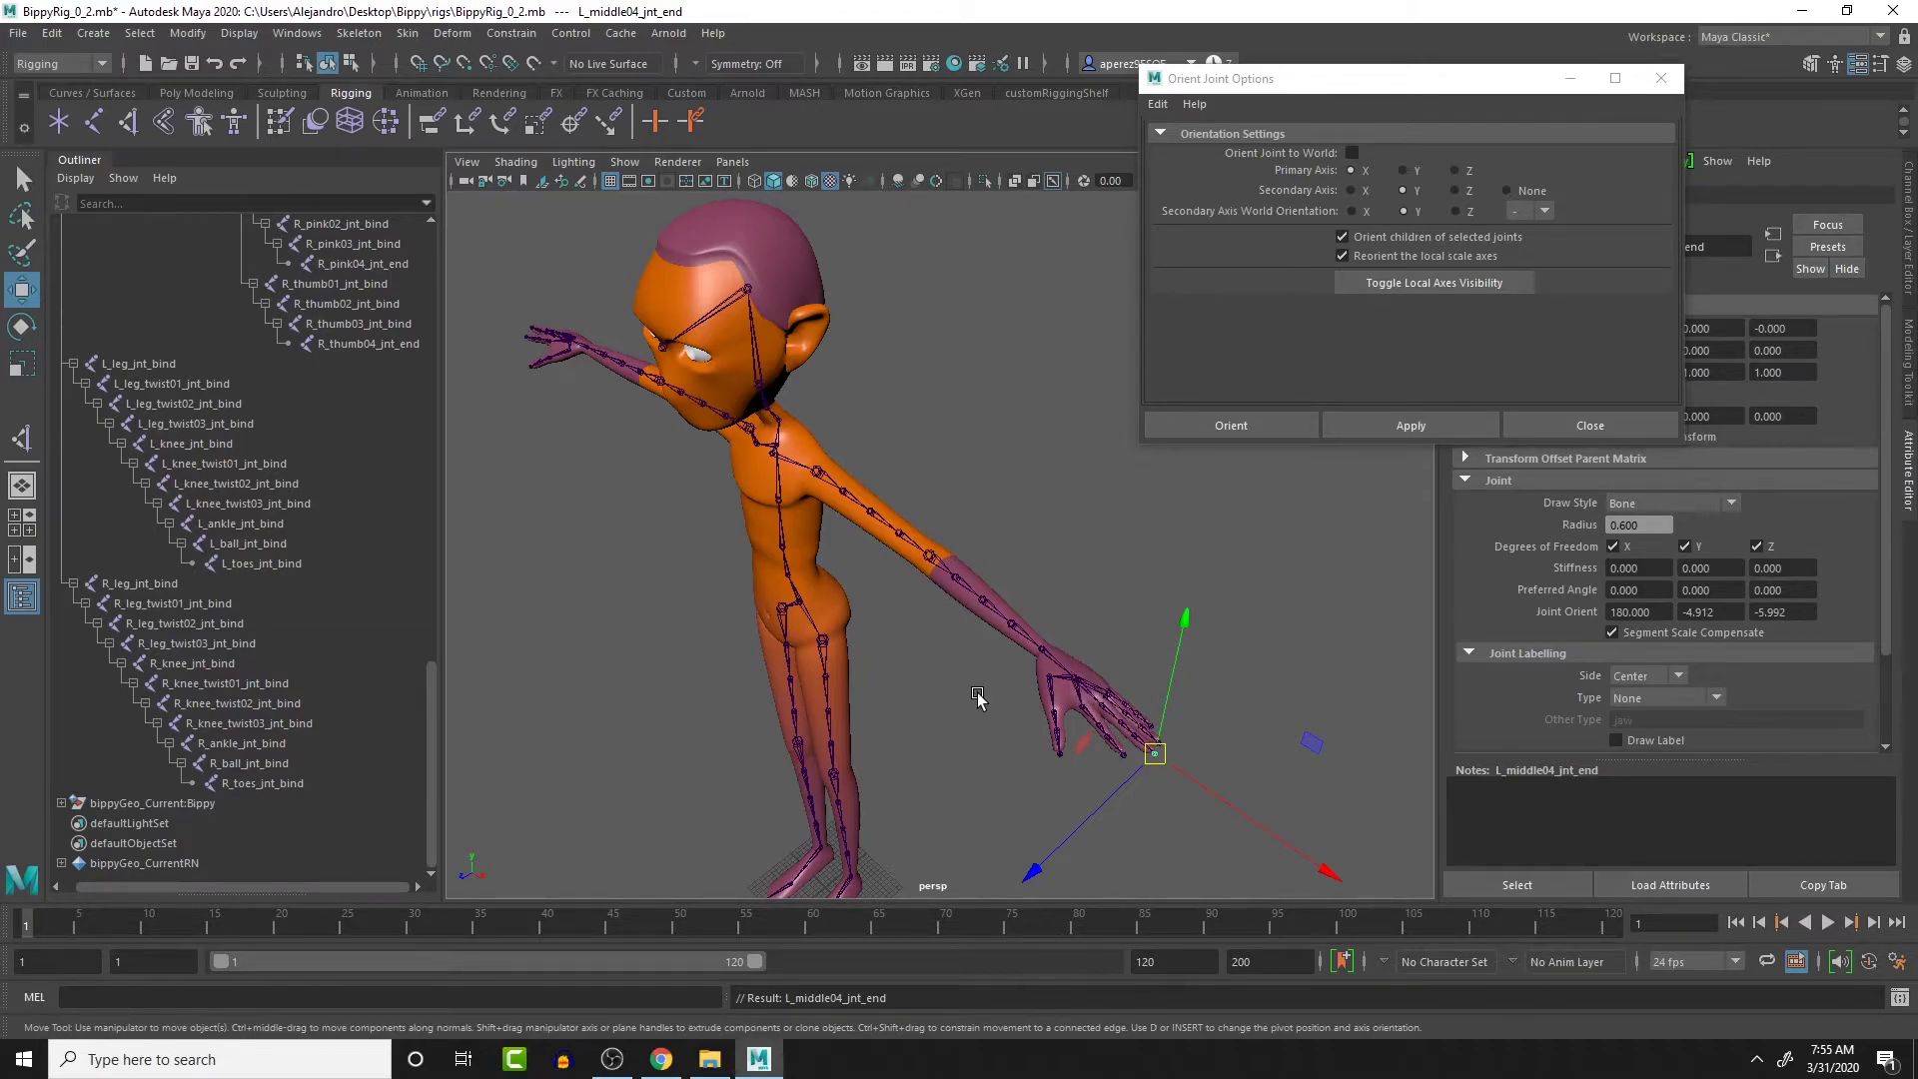
key(Up)
key(Up)
key(Up)
key(Up)
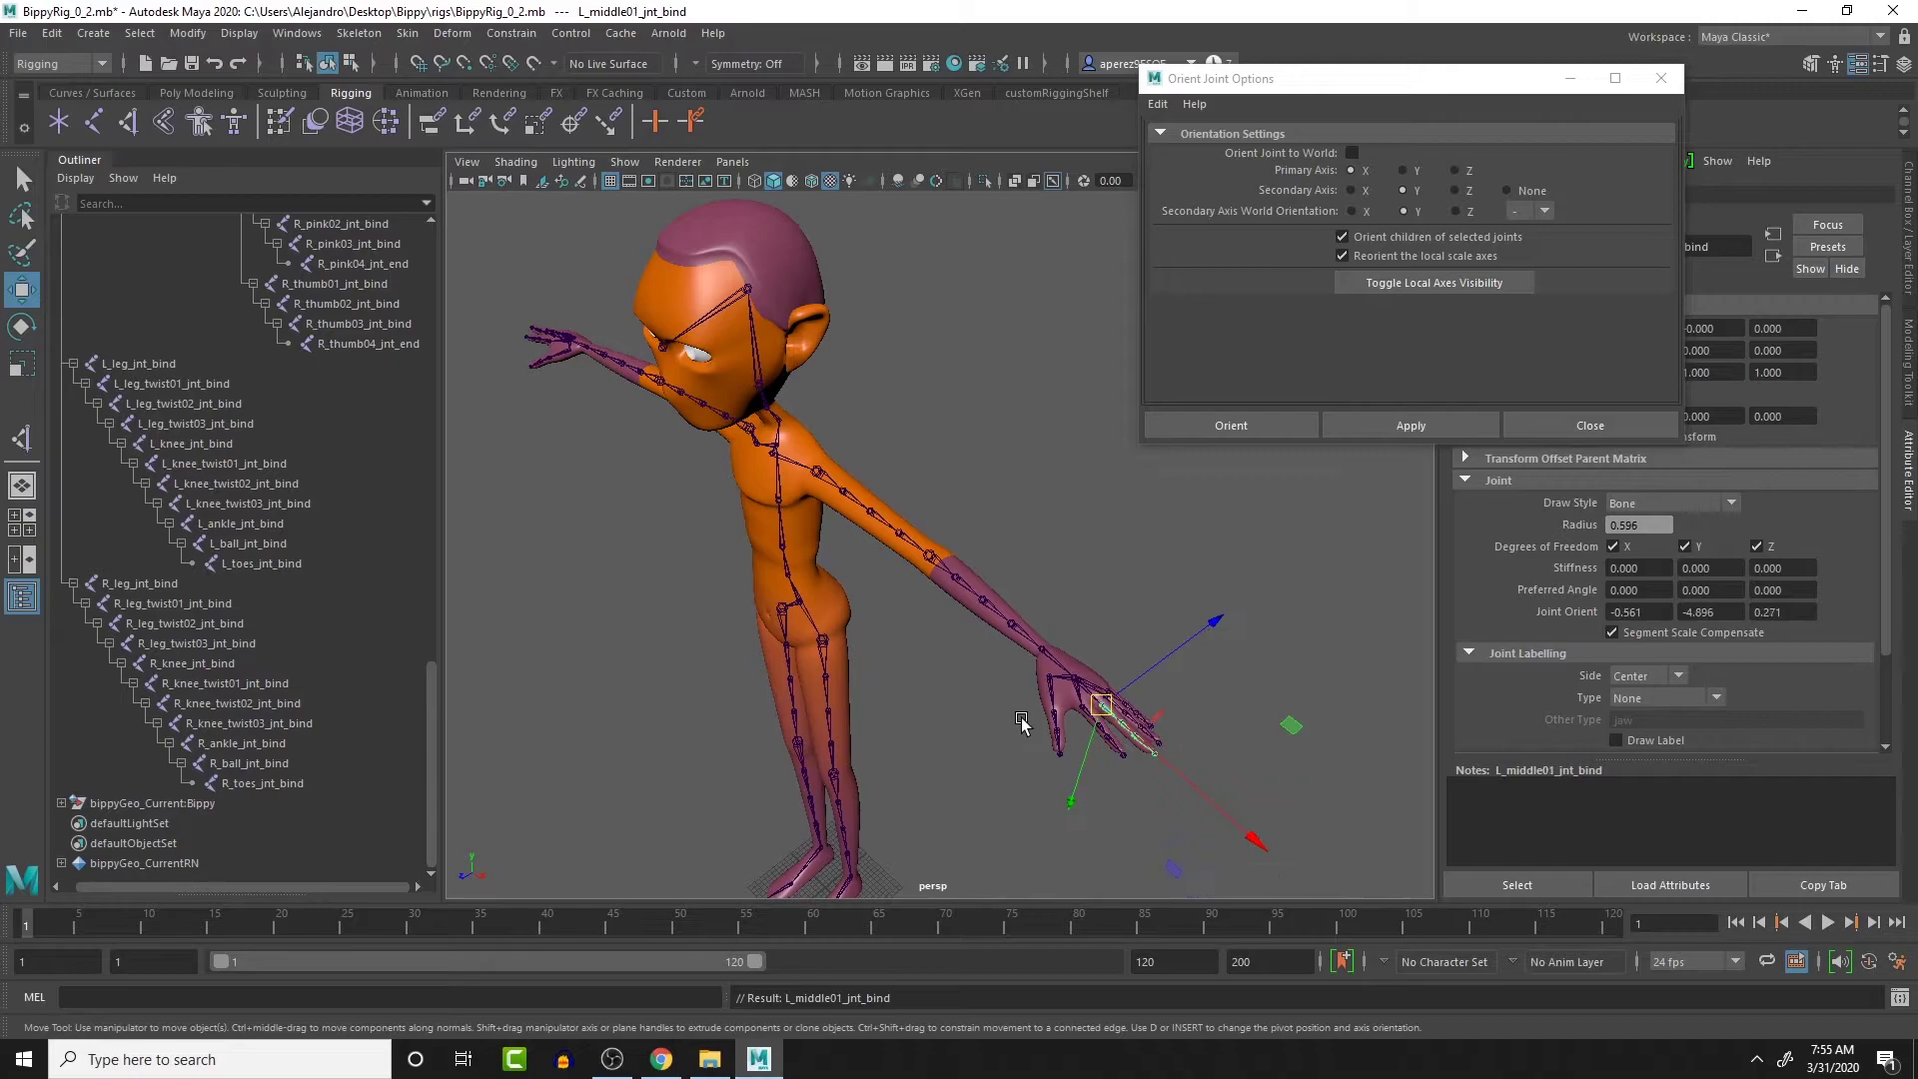
key(Down)
key(Down)
key(Down)
key(Down)
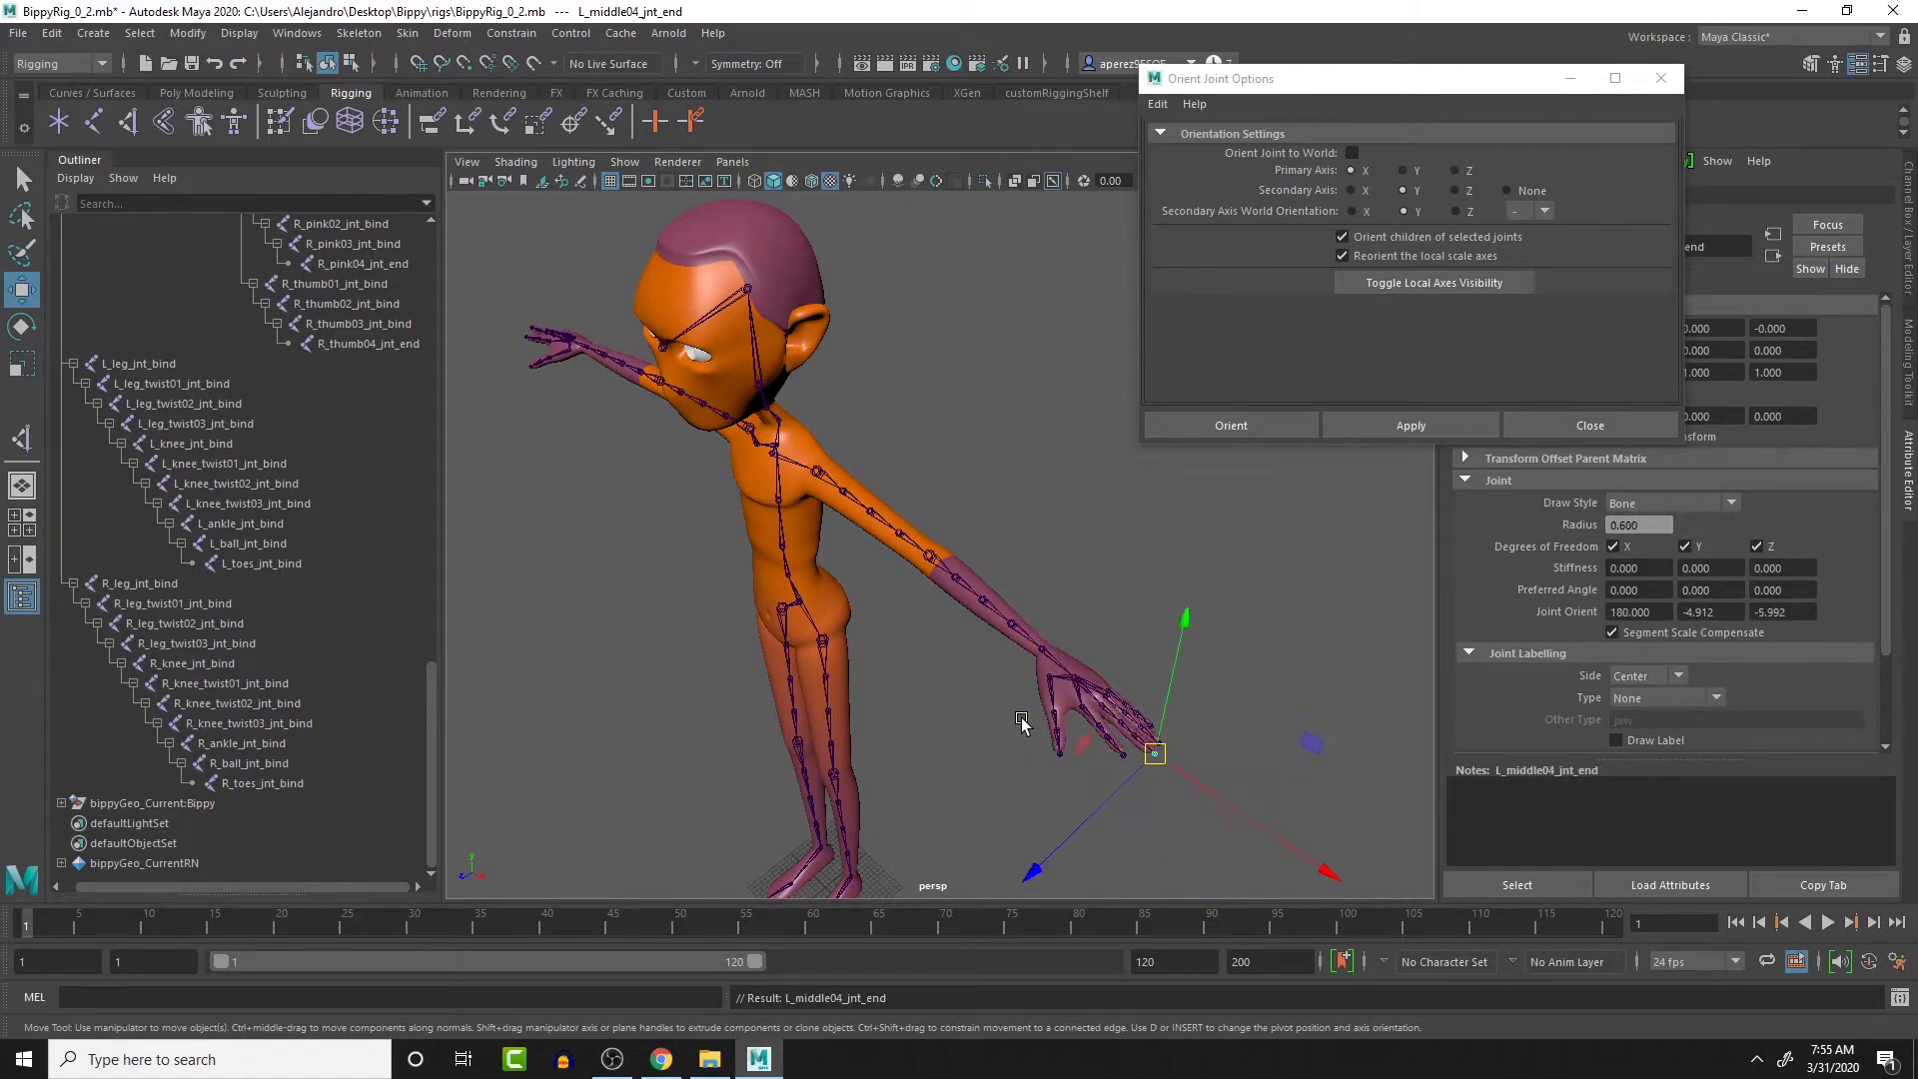
Set the Joint Orient of L_thumb04_jnt_end to 0 on all three axes
click(1059, 756)
click(1669, 612)
text(0)
key(Tab)
text(0)
key(Tab)
text(0)
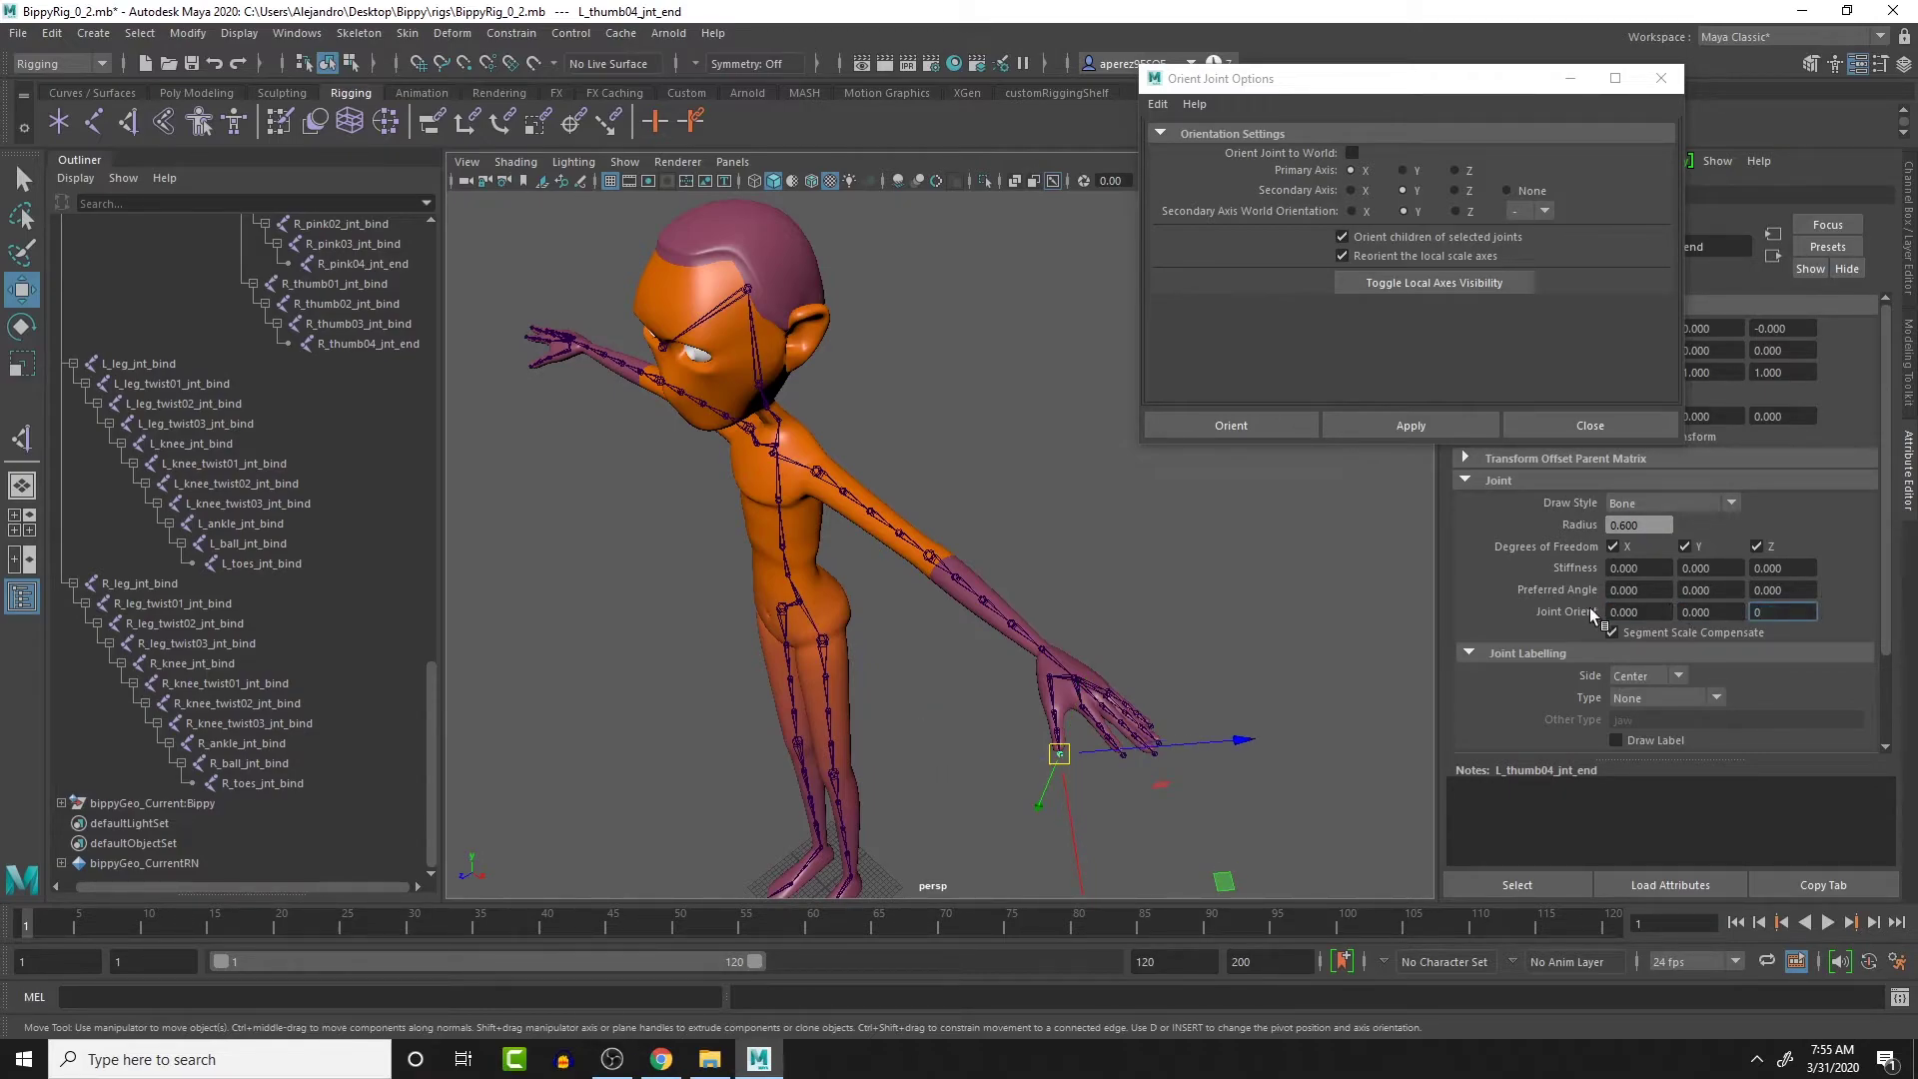
Set the Joint Orient of L_index04_jnt_end to 0 on all three axes
click(1159, 789)
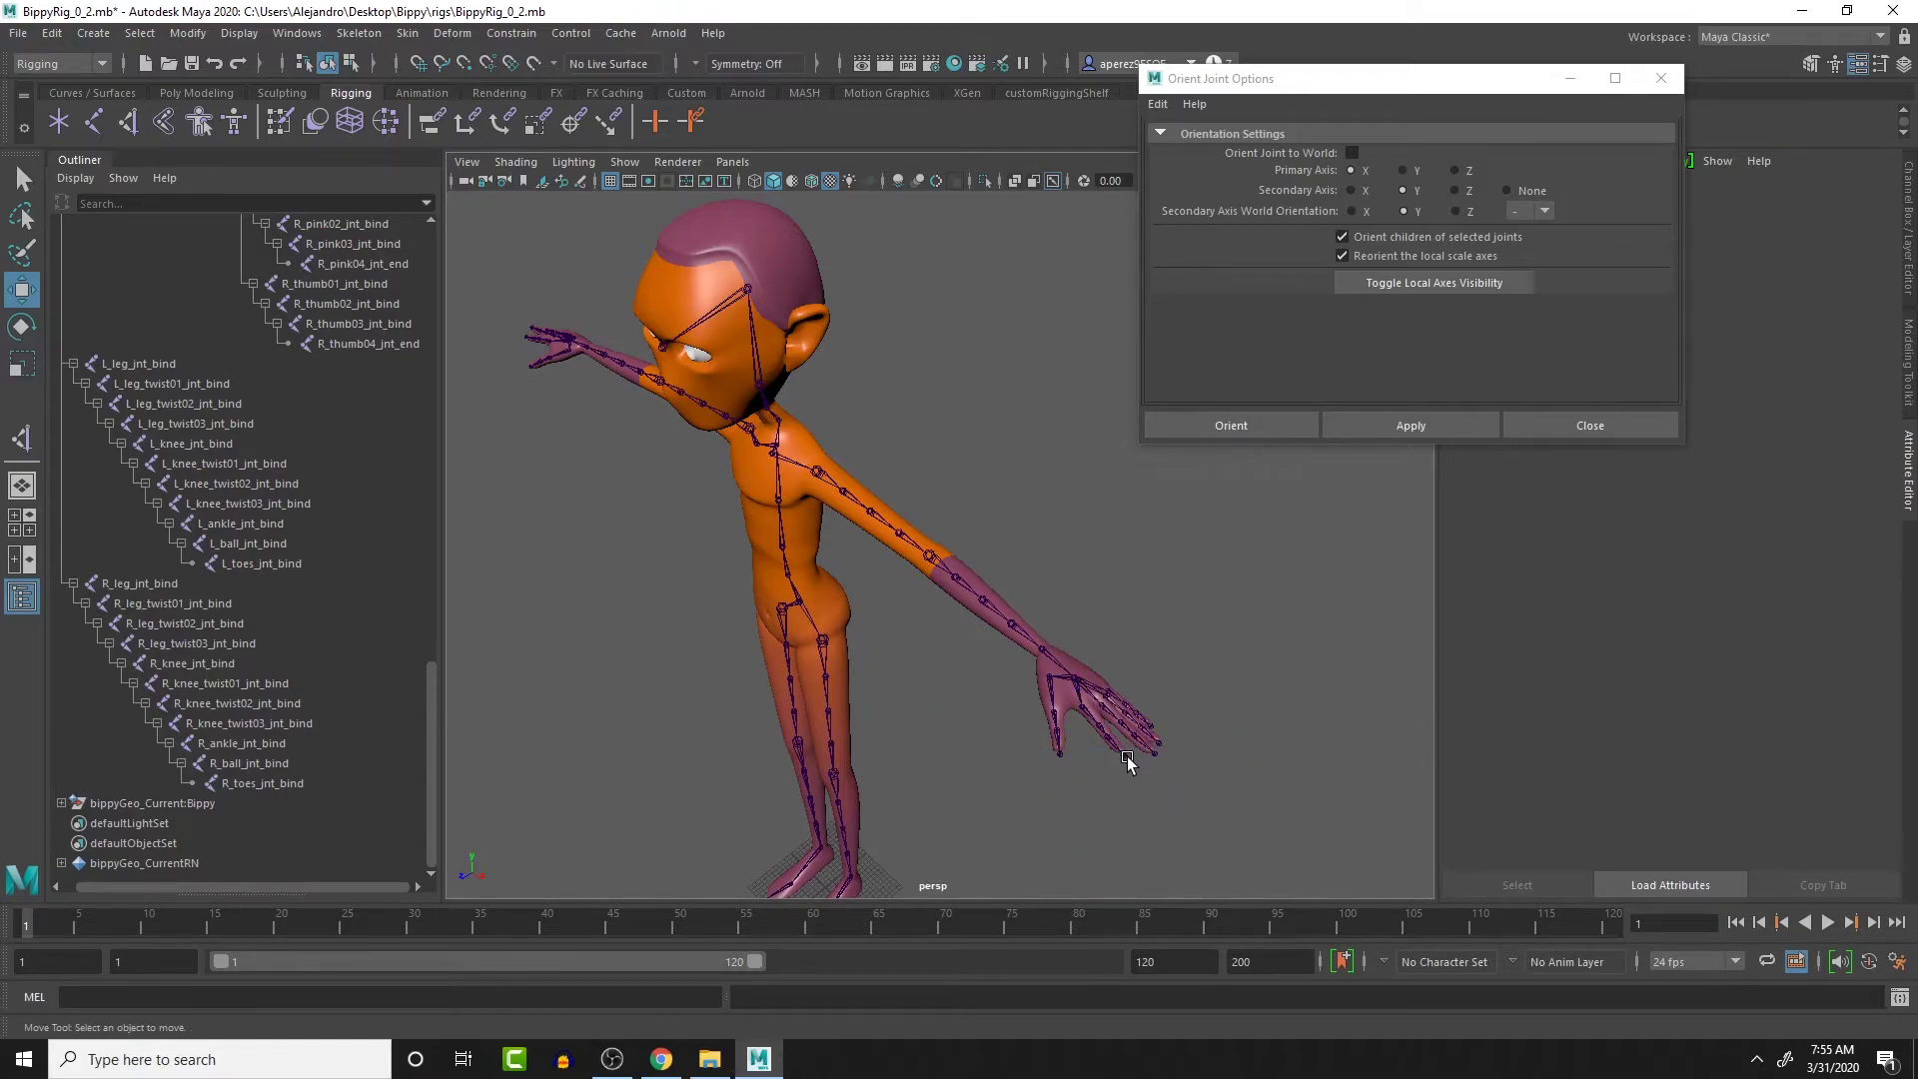
click(1126, 757)
click(1649, 617)
text(0)
key(Tab)
text(0)
key(Tab)
text(0)
key(Return)
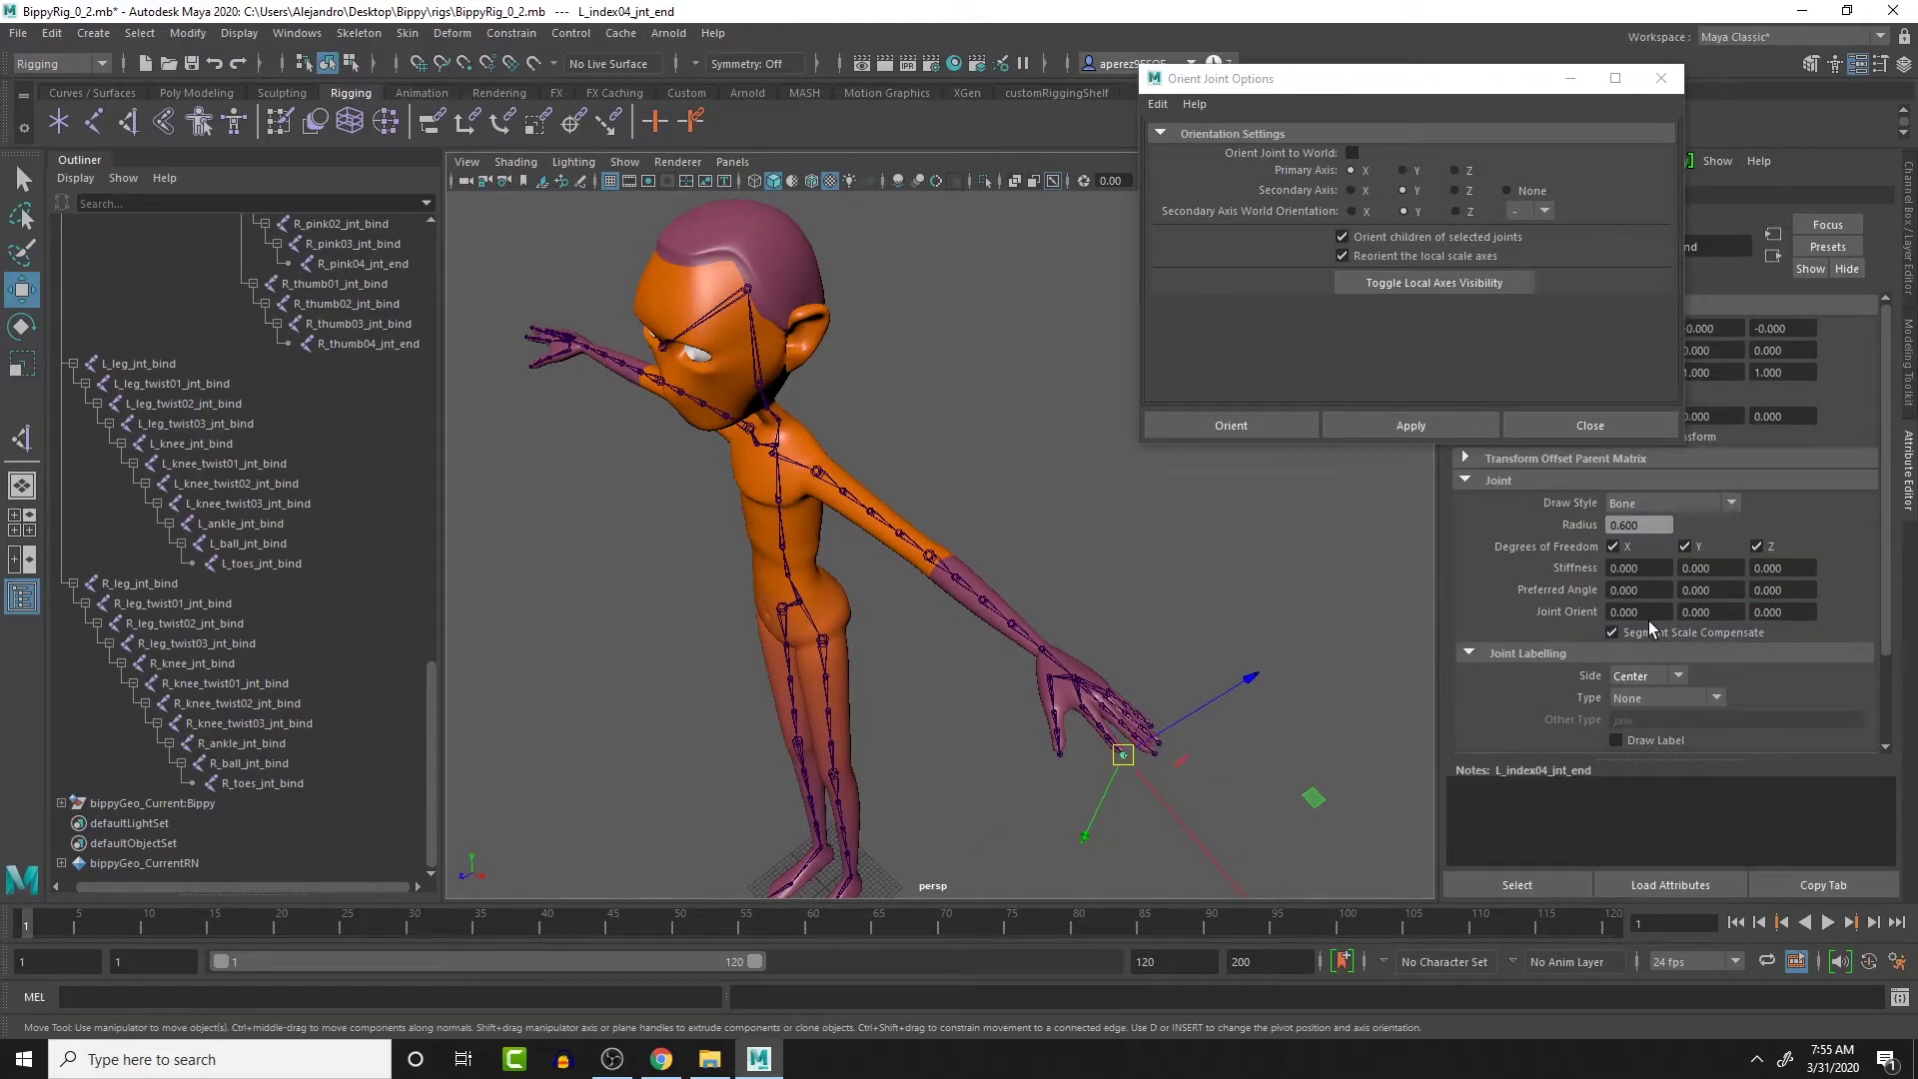
Set the Joint Orient of L_middle04_jnt_end to 0 on all three axes
click(1162, 762)
click(1154, 754)
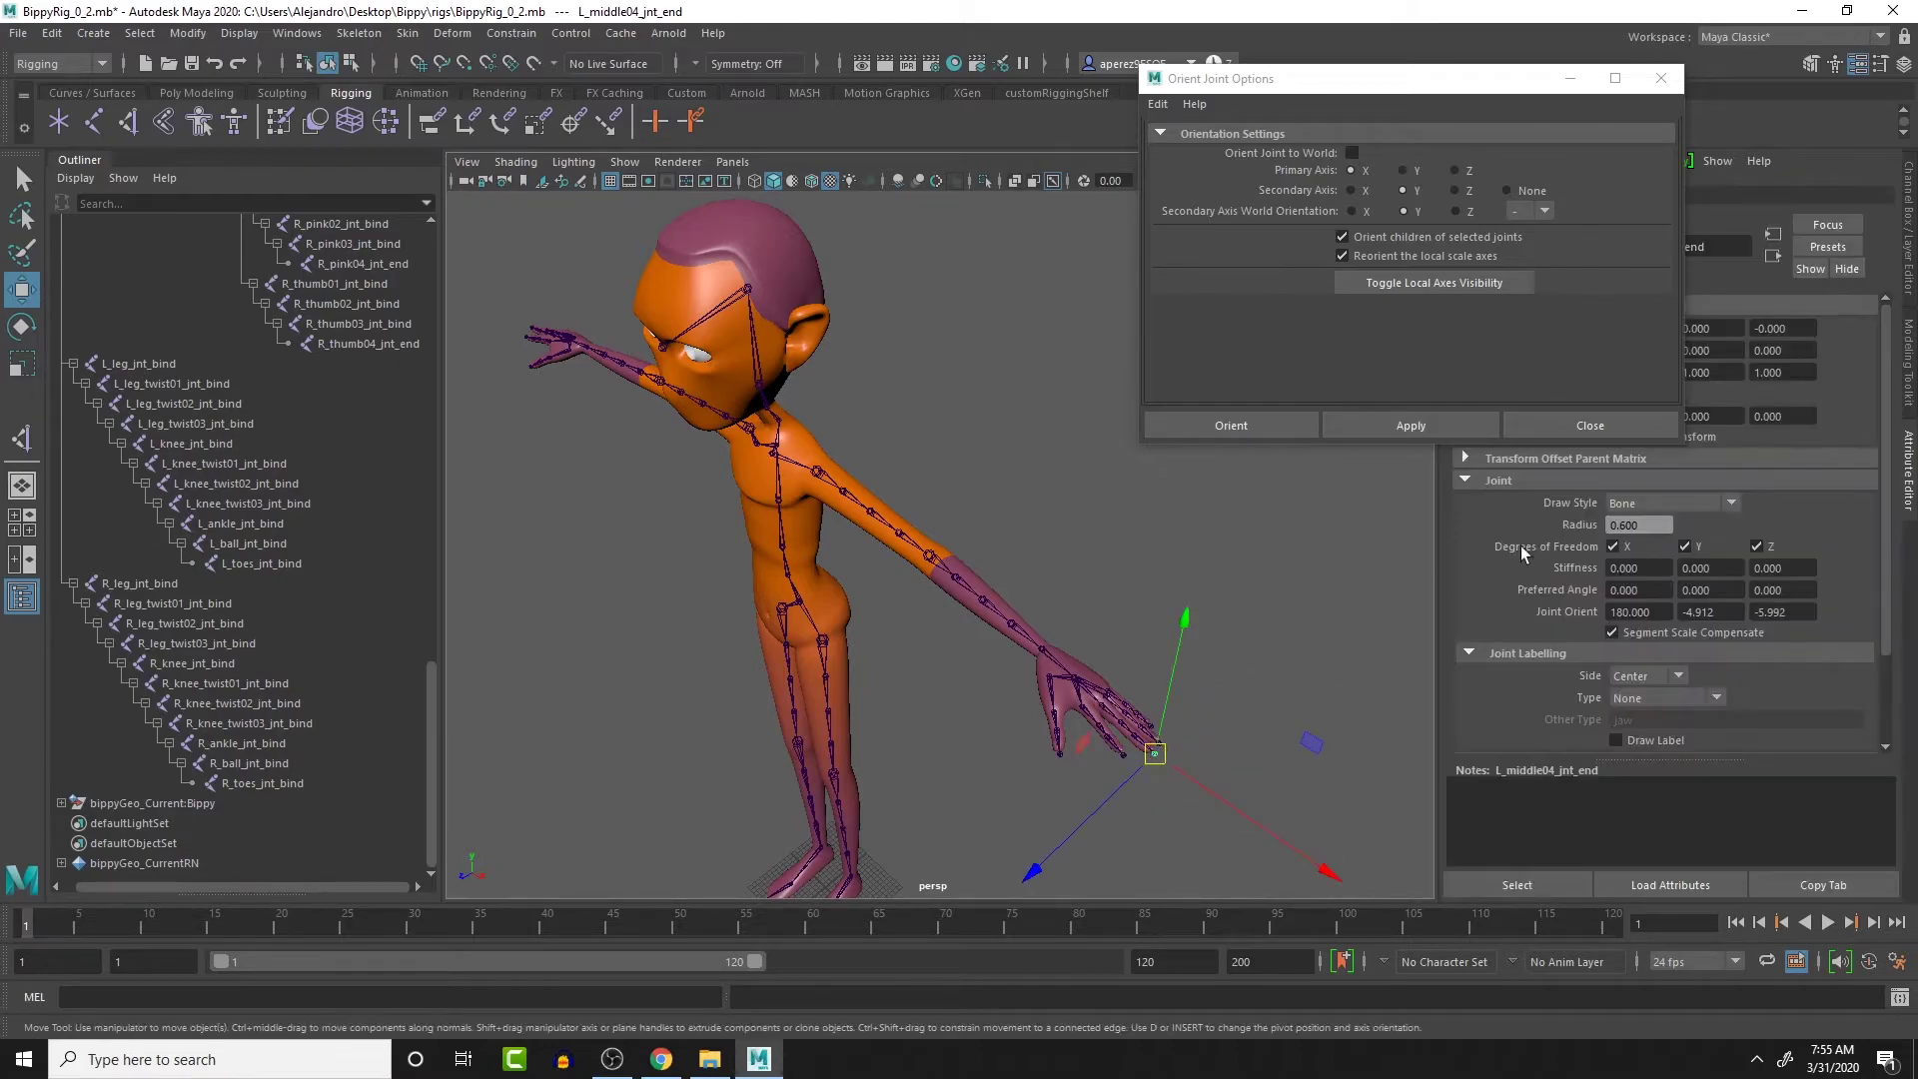
double_click(1633, 609)
text(0)
key(Tab)
text(0)
key(Tab)
text(0)
key(Return)
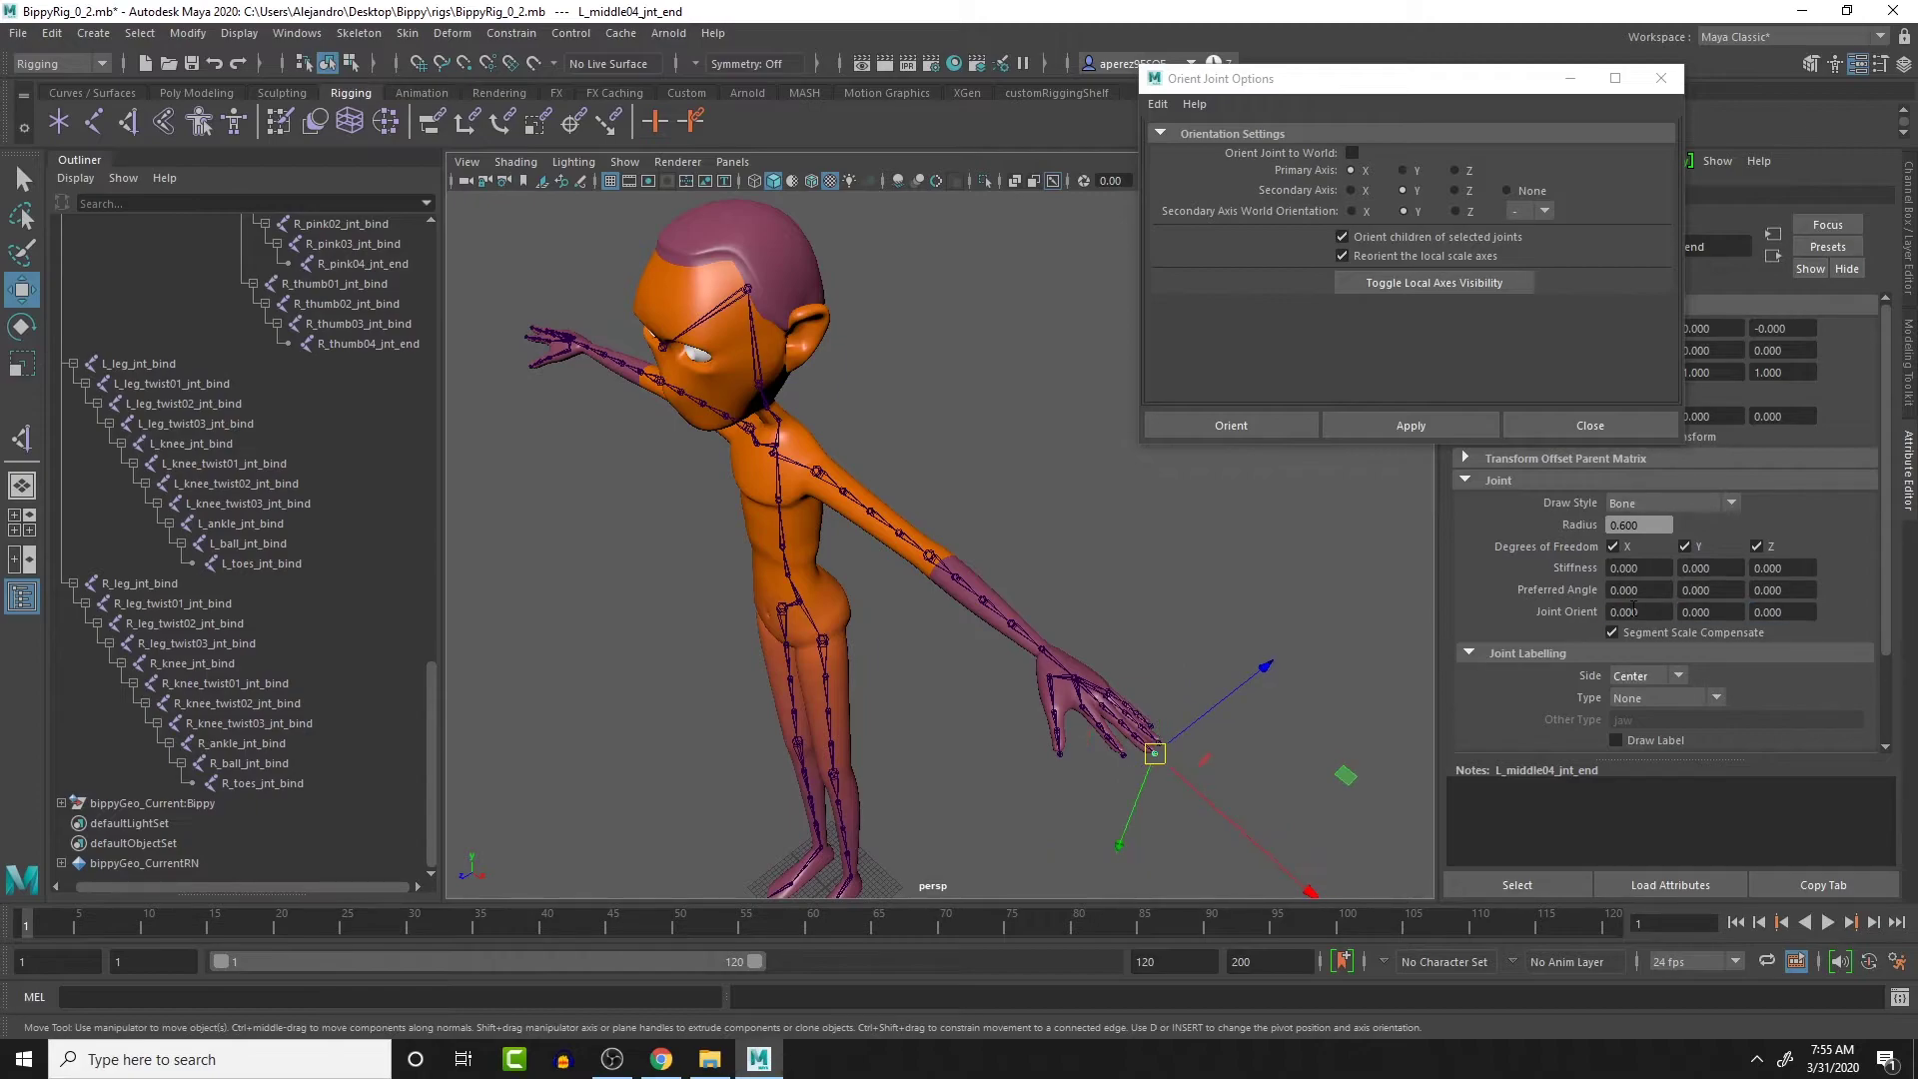
Set the Joint Orient of L_ring04_jnt_end to 0 on all three axes
alt+drag(1413, 664, 1227, 679)
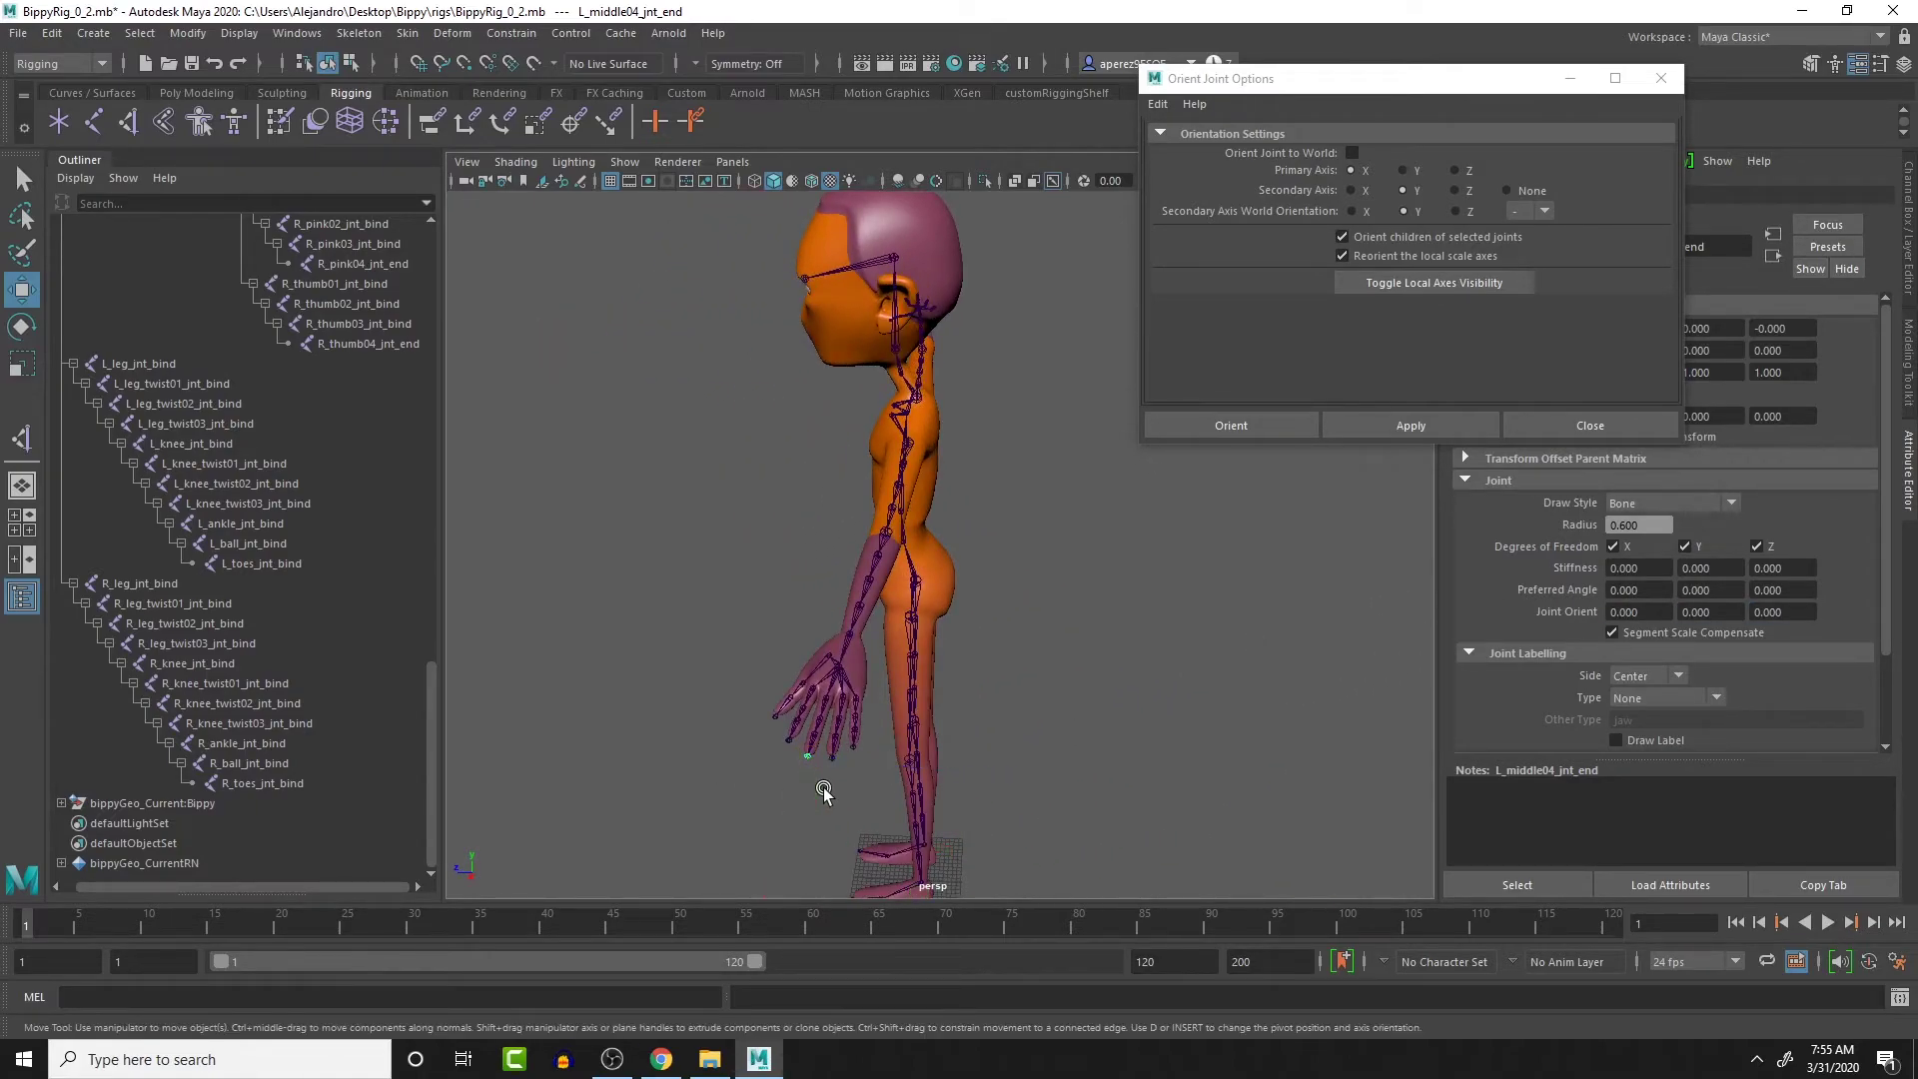
click(831, 757)
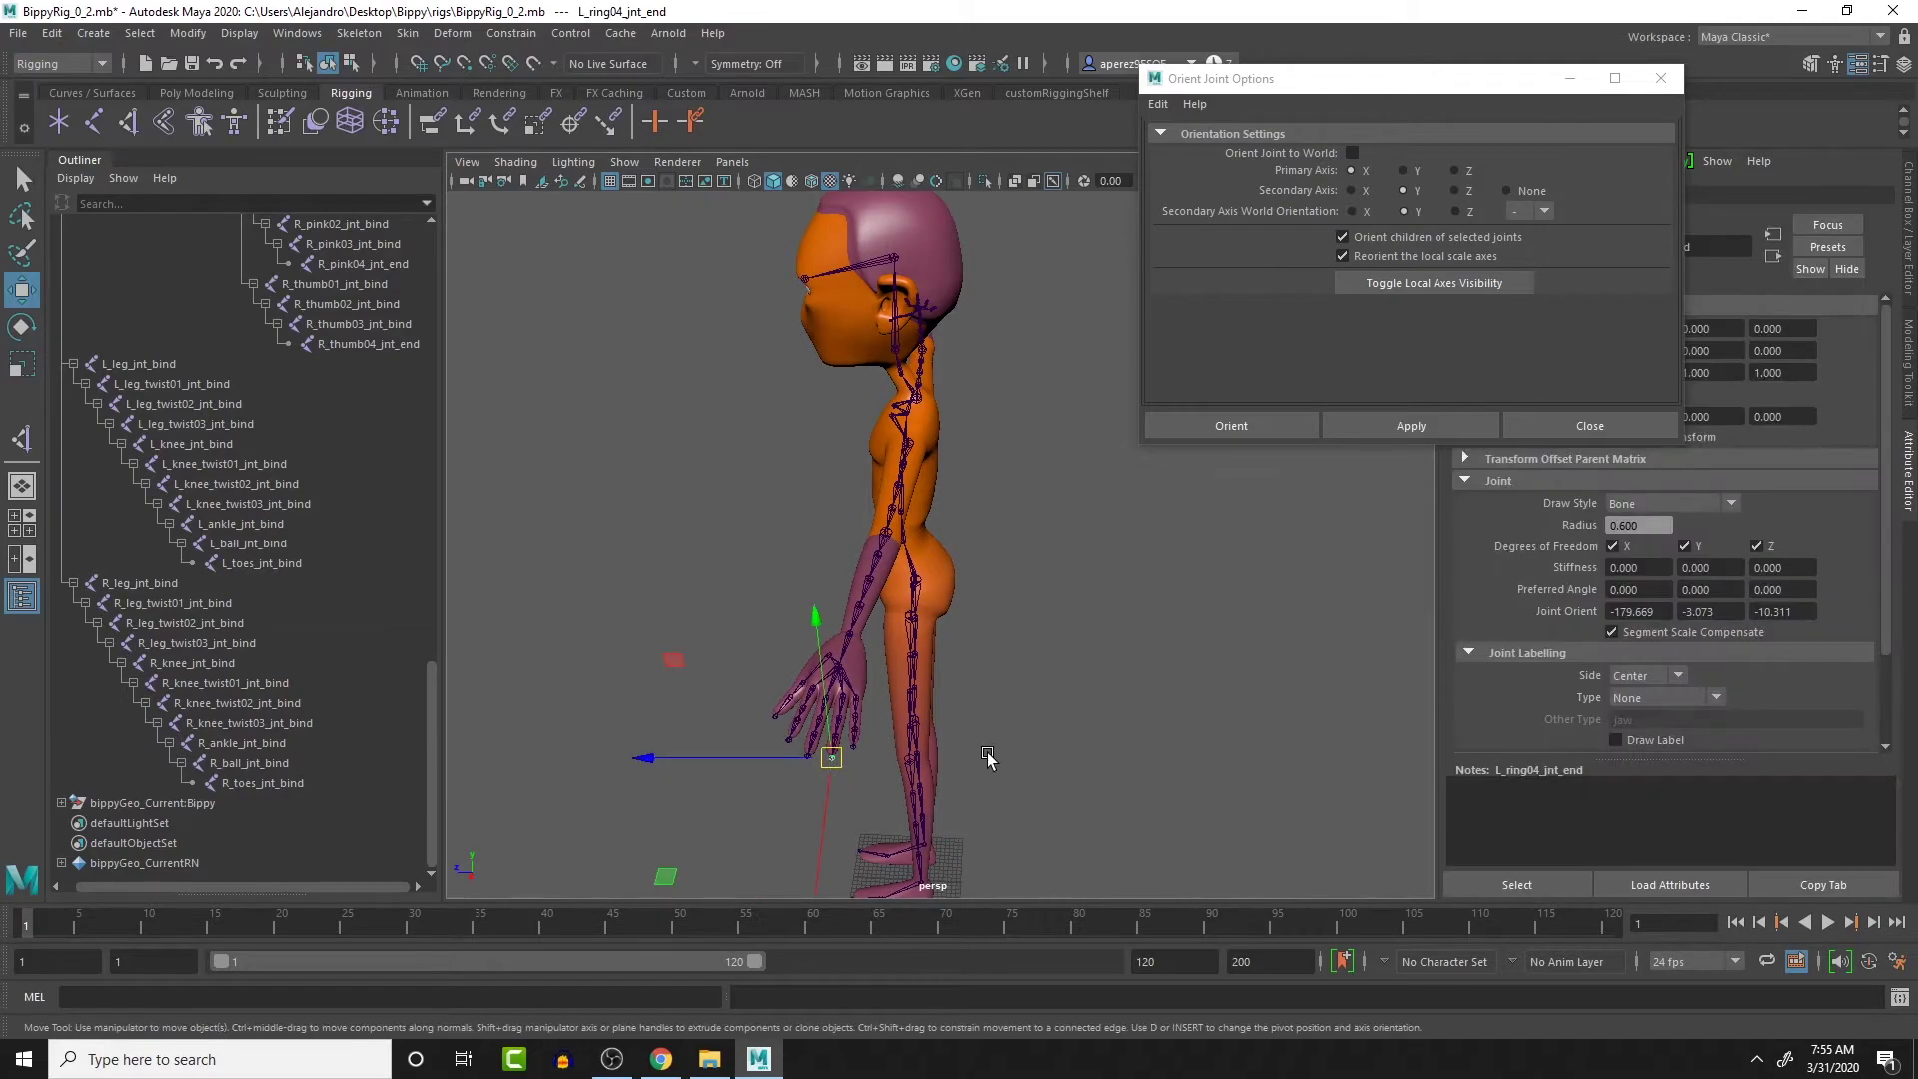
double_click(1638, 611)
text(0.000)
key(Tab)
text(0)
key(Tab)
text(0)
key(Tab)
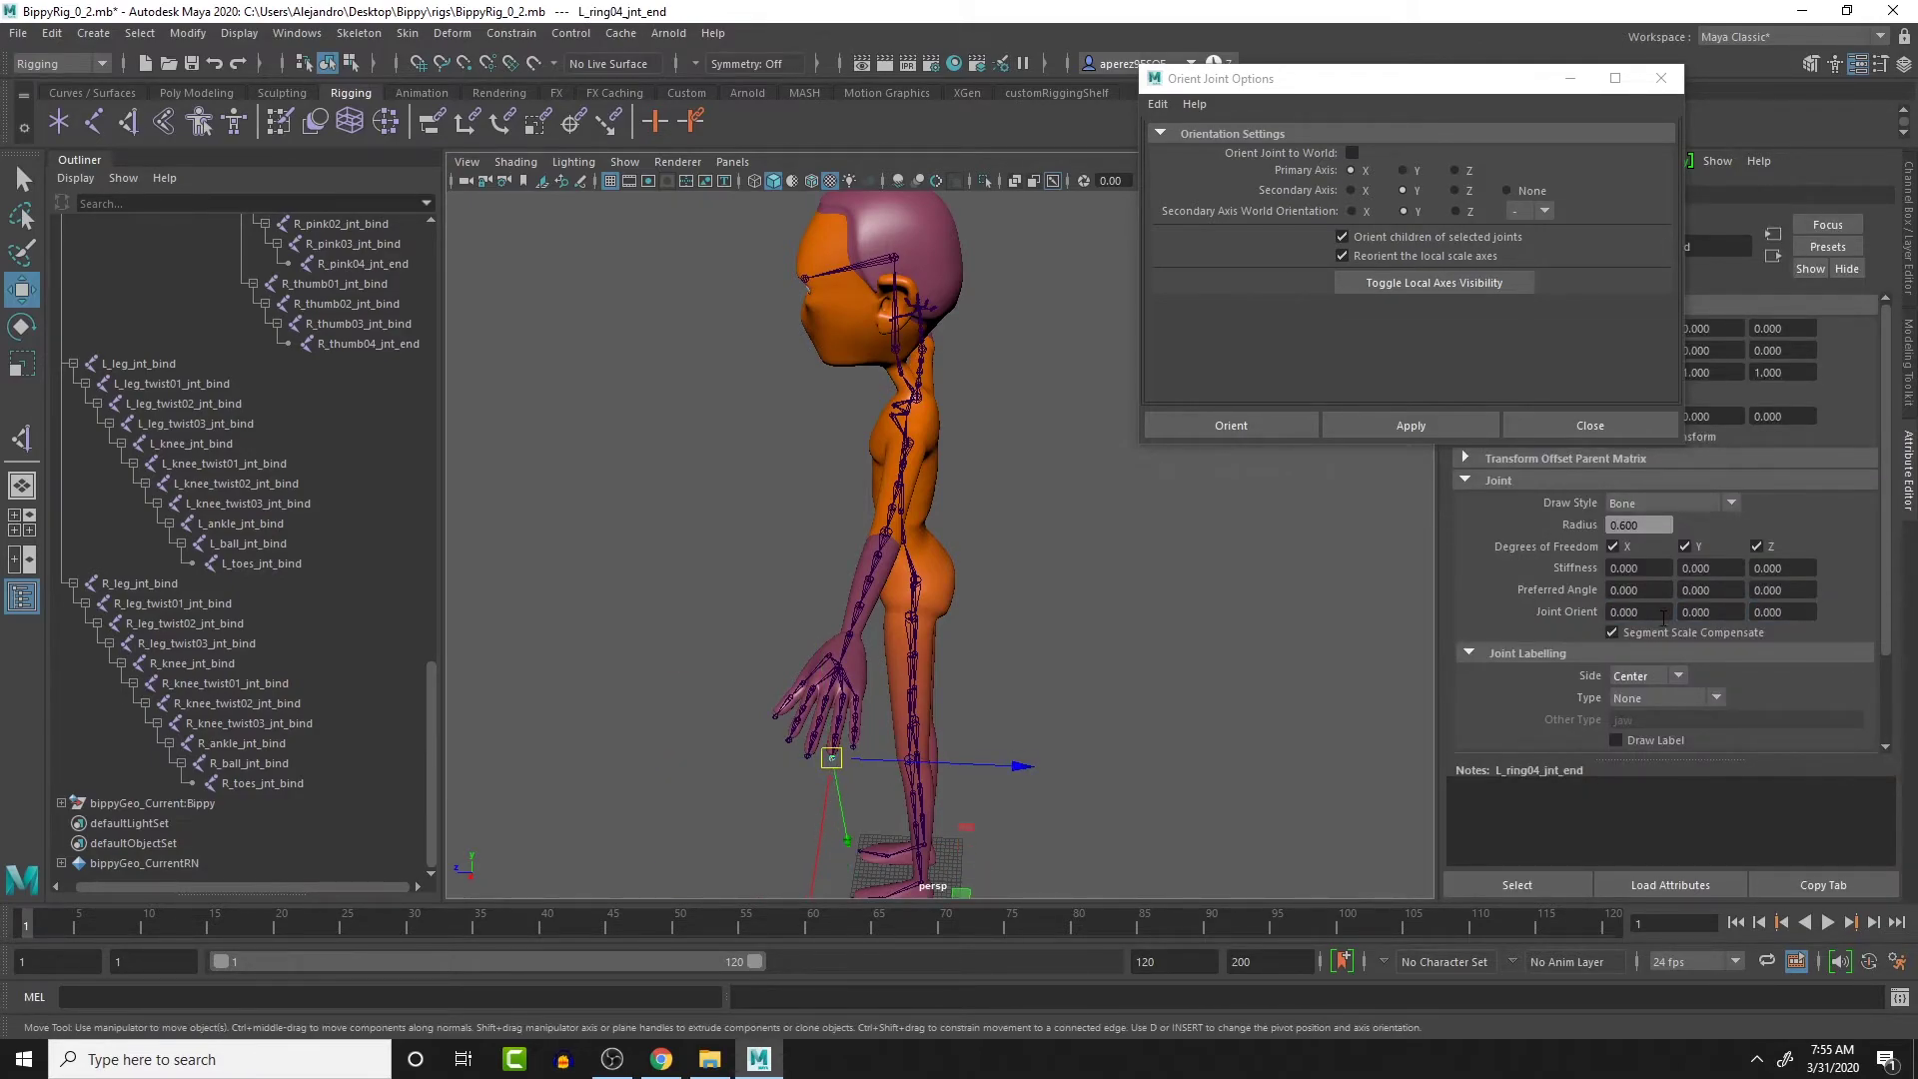
Set the Joint Orient of L_pink04_jnt_end to 0 on all three axes
click(875, 799)
click(853, 747)
double_click(1653, 613)
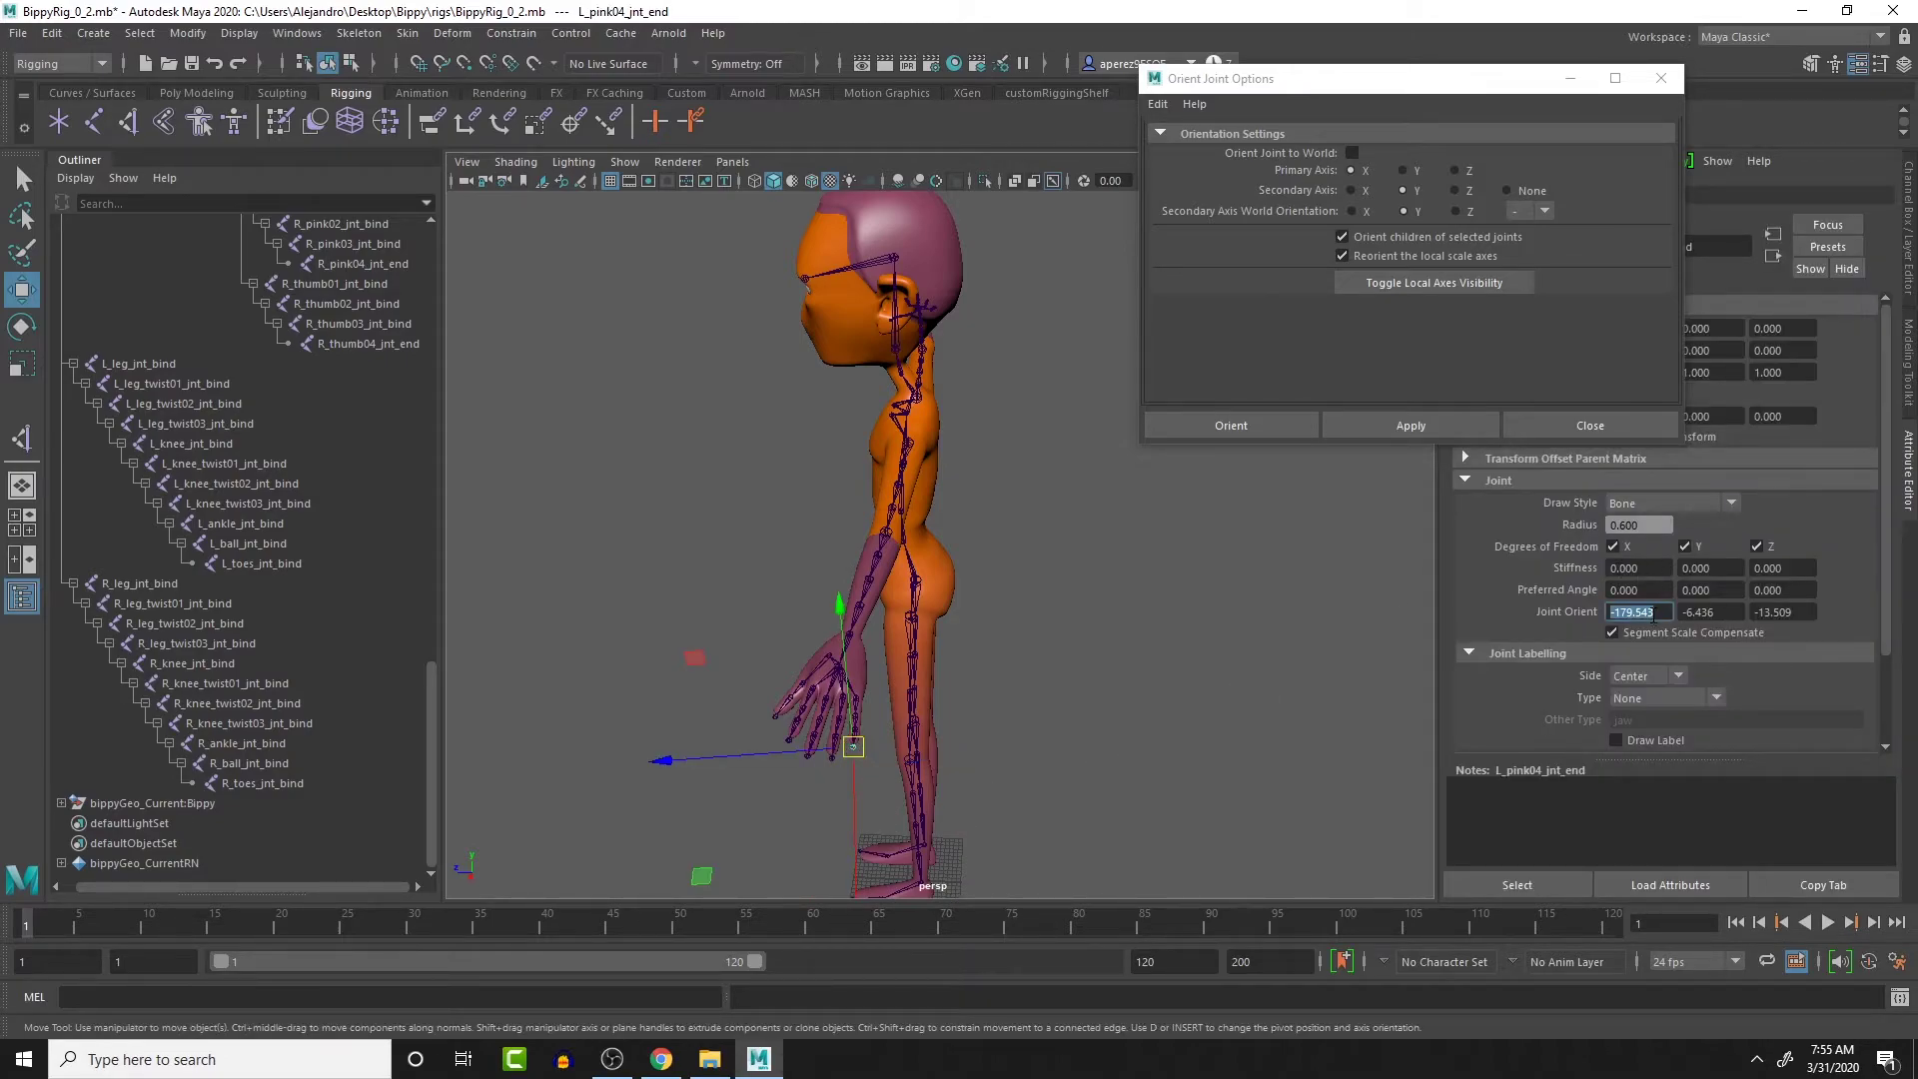
text(0)
key(Tab)
text(0)
key(Tab)
text(0)
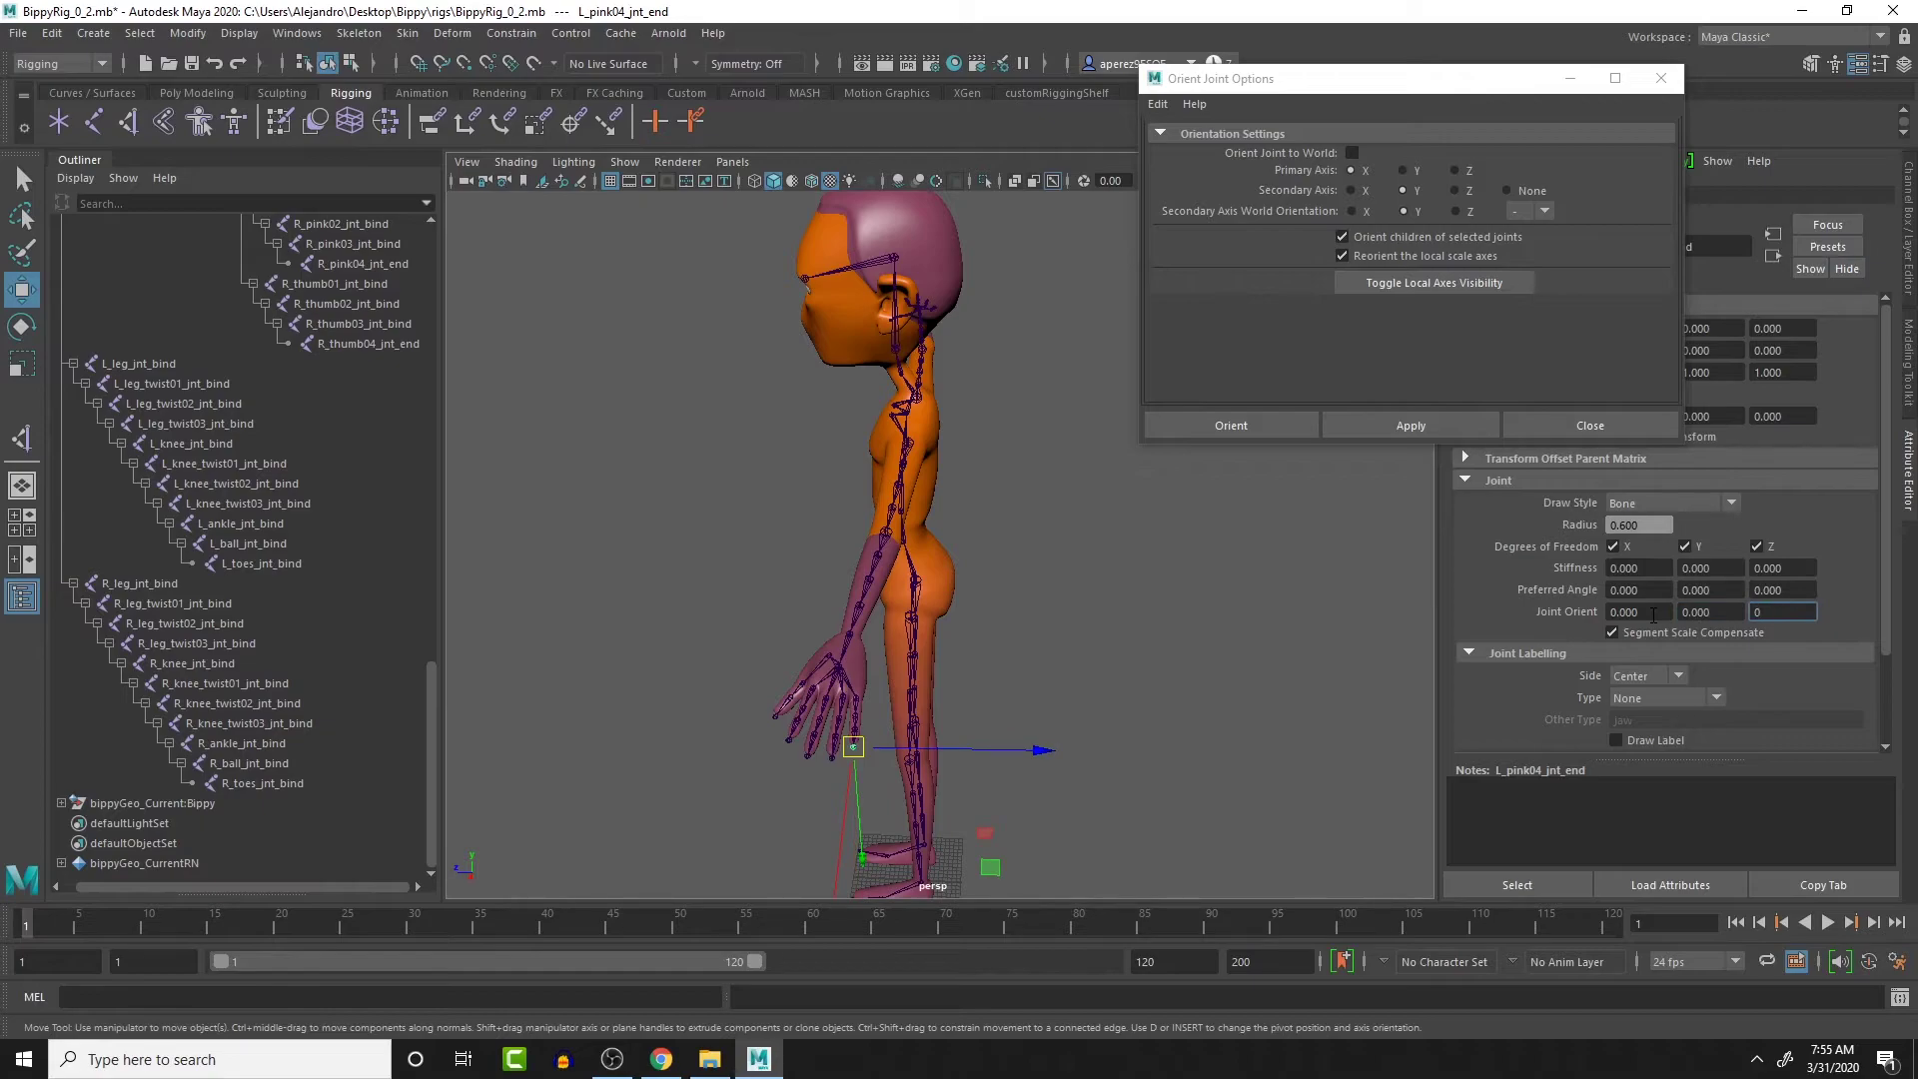
Compare the axis directions of the right leg joints down to R_knee_jnt_bind with the matching left leg joints
alt+drag(1093, 610, 989, 628)
click(987, 675)
alt+middle_drag(987, 675, 1054, 626)
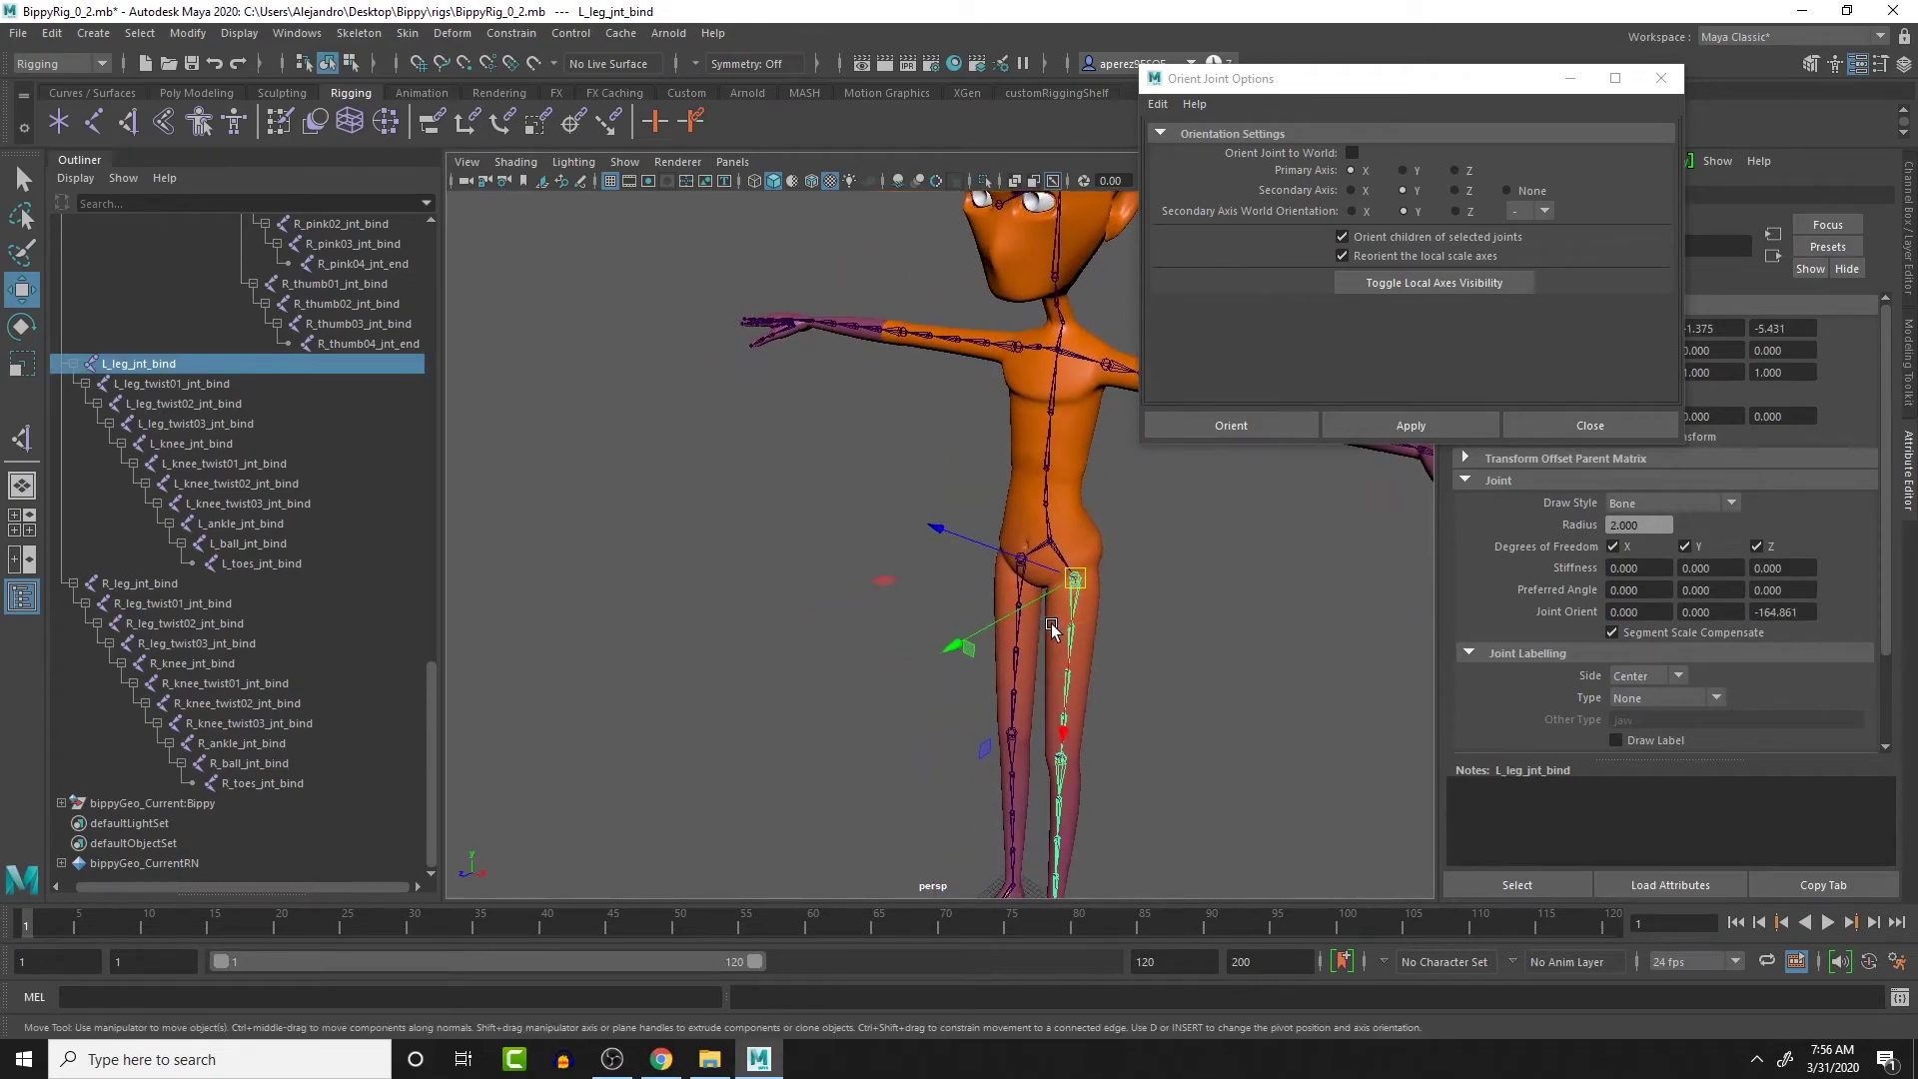
drag(1001, 583, 1035, 589)
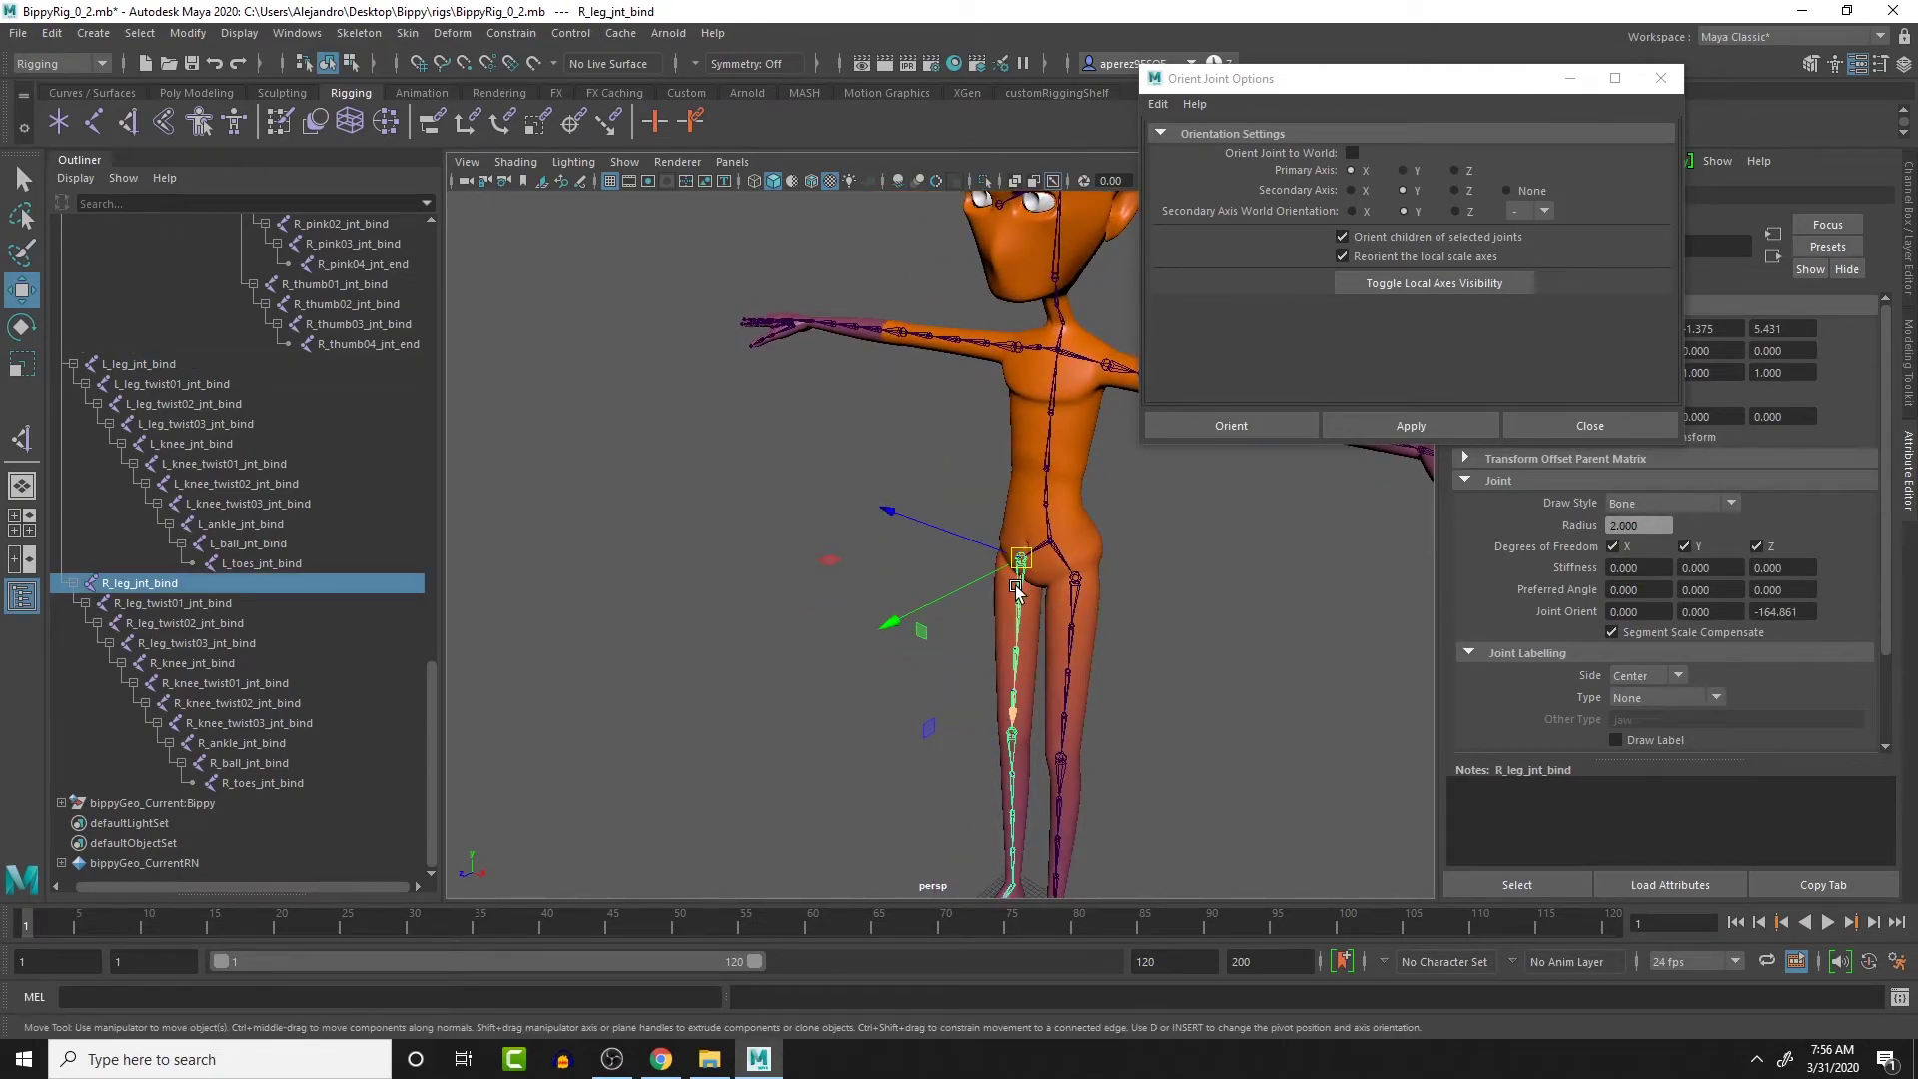
key(Down)
key(Down)
key(Down)
key(Down)
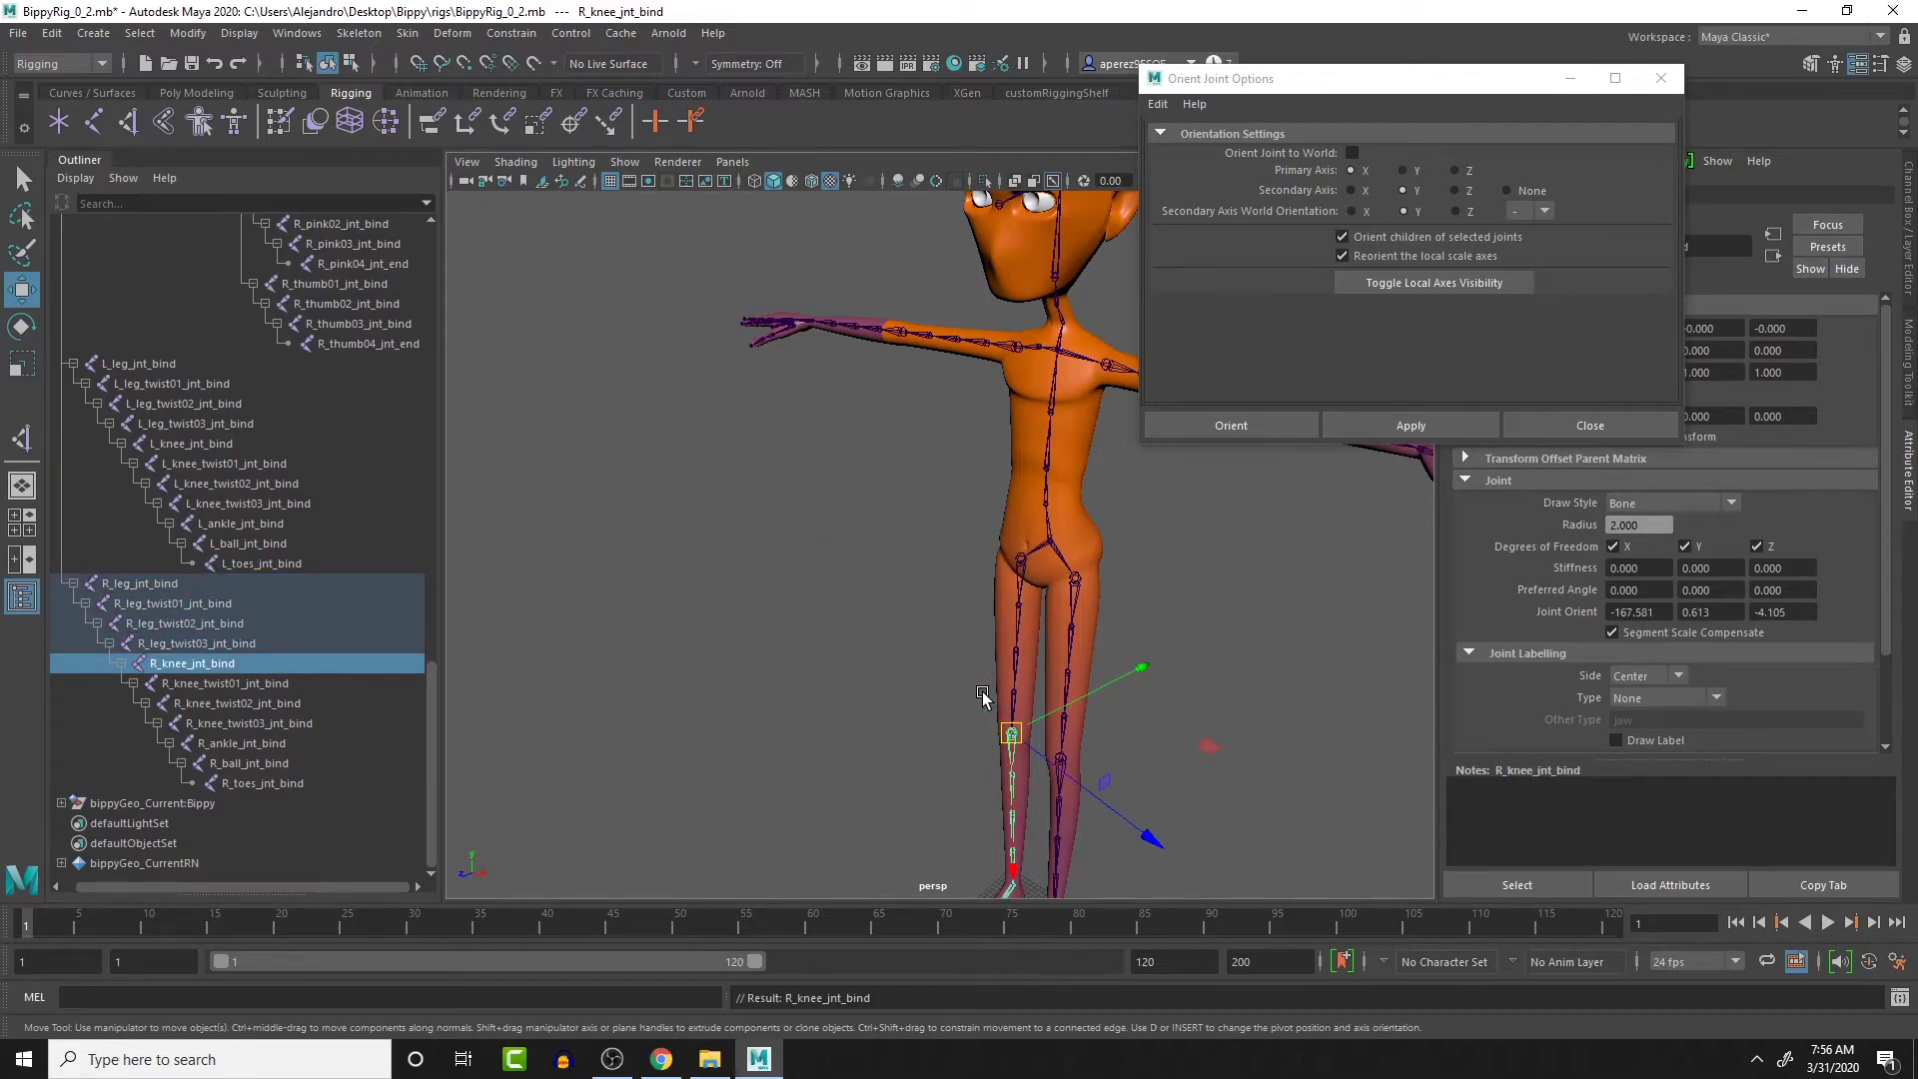
alt+middle_drag(1228, 701, 1224, 577)
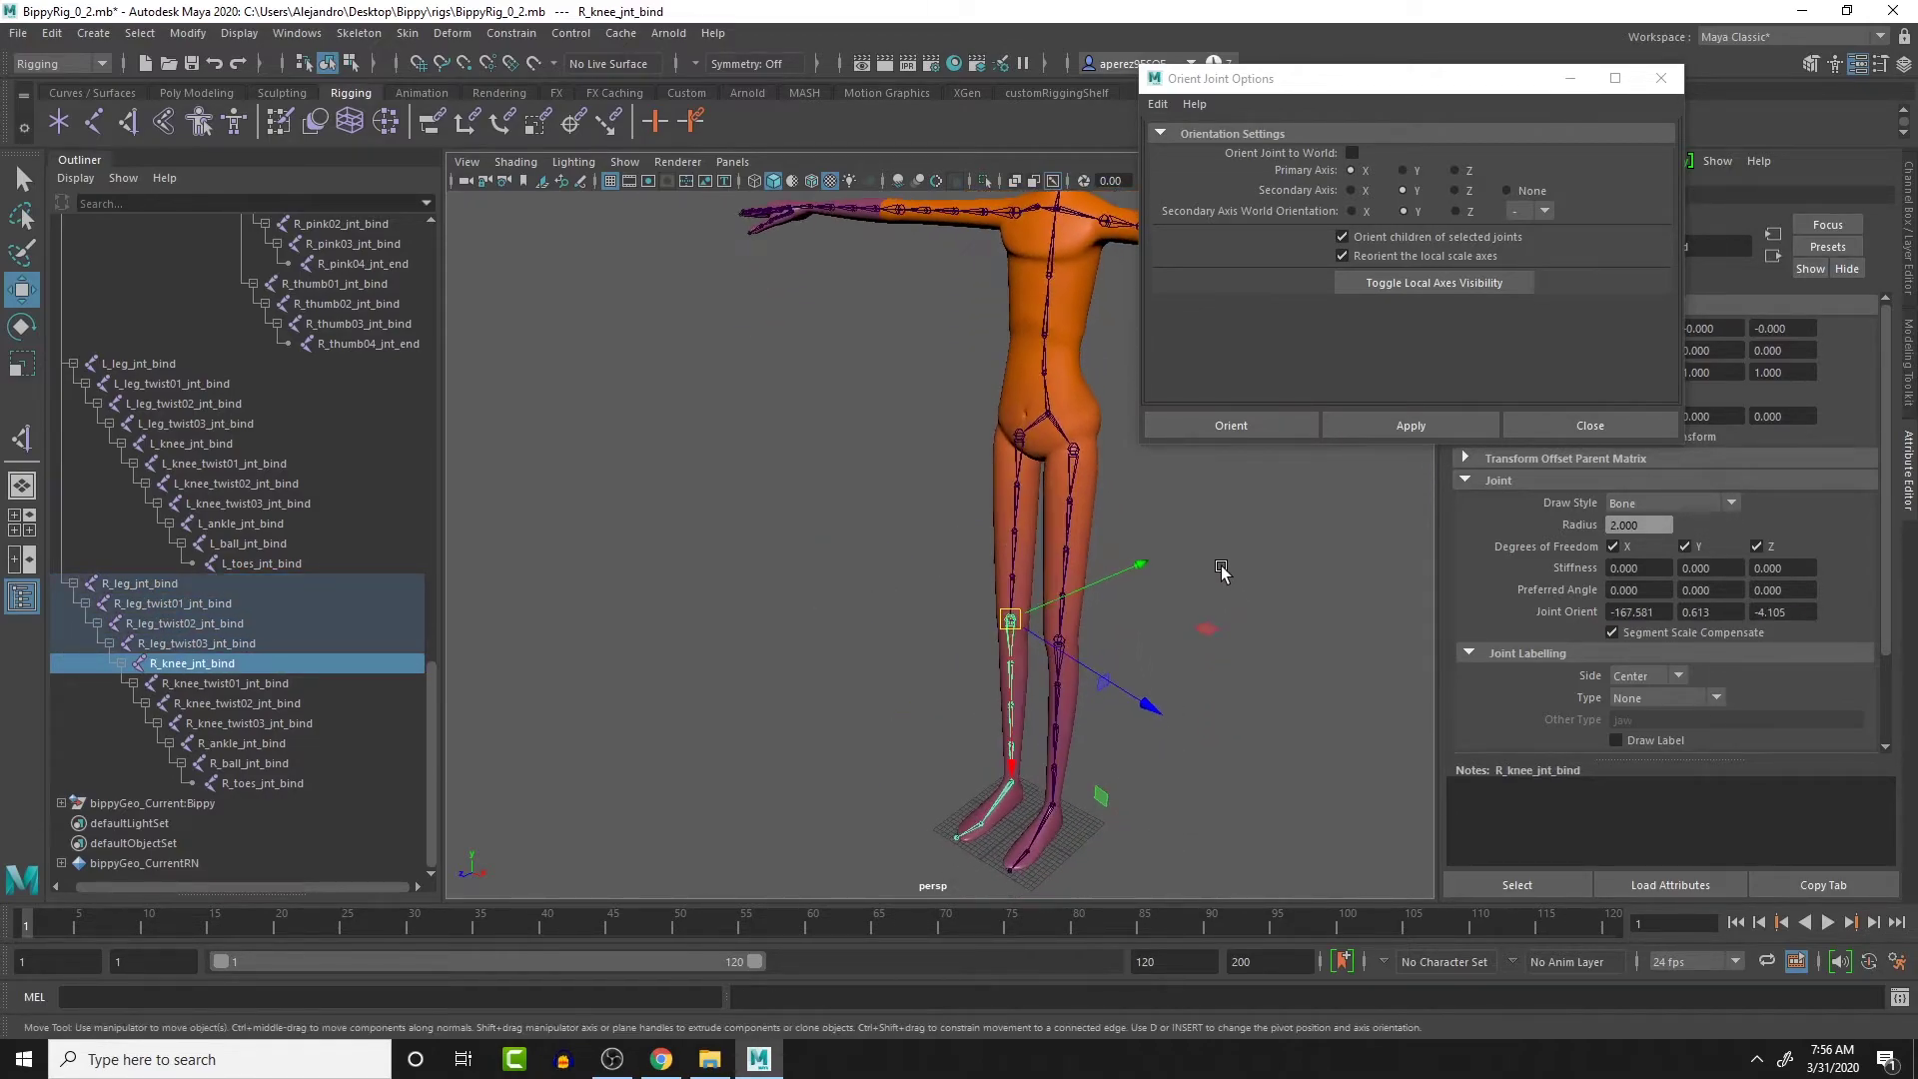
alt+drag(1135, 640, 1148, 695)
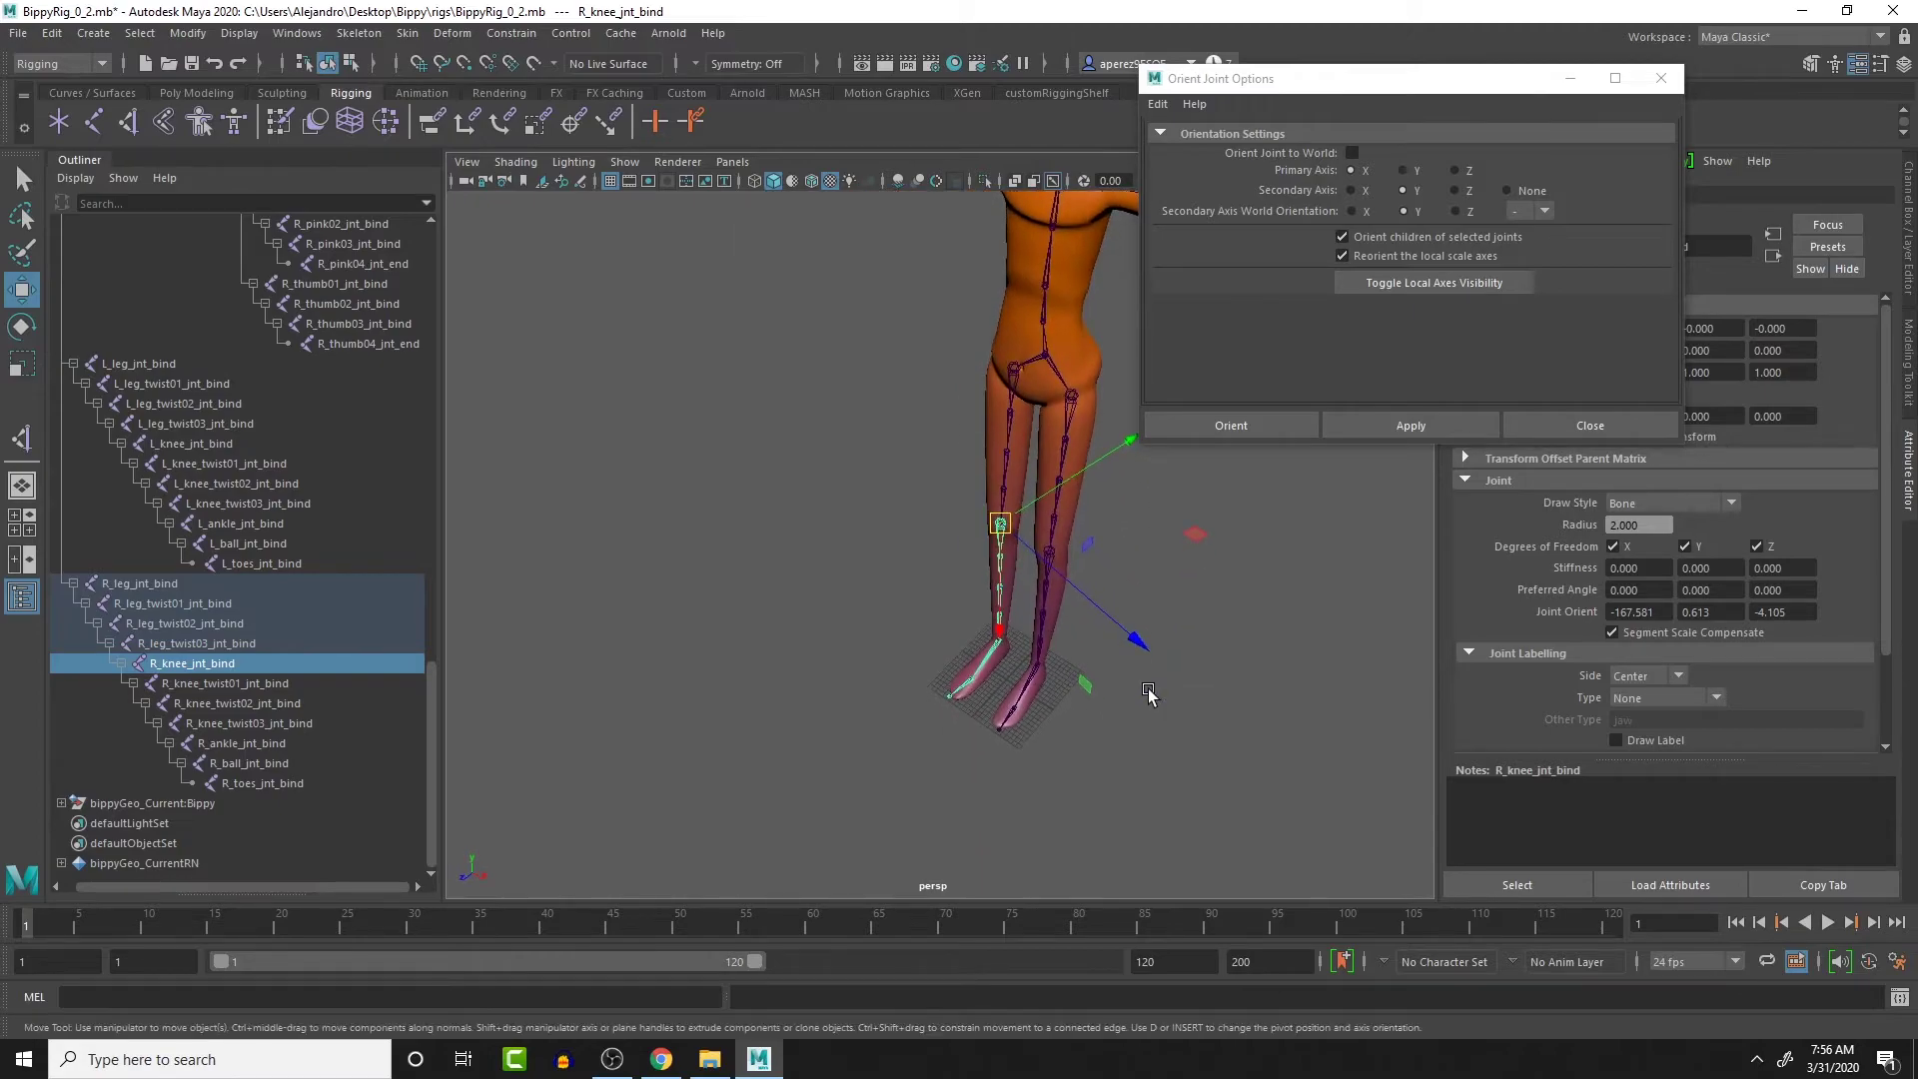
click(1070, 410)
key(Down)
key(Down)
key(Down)
key(Down)
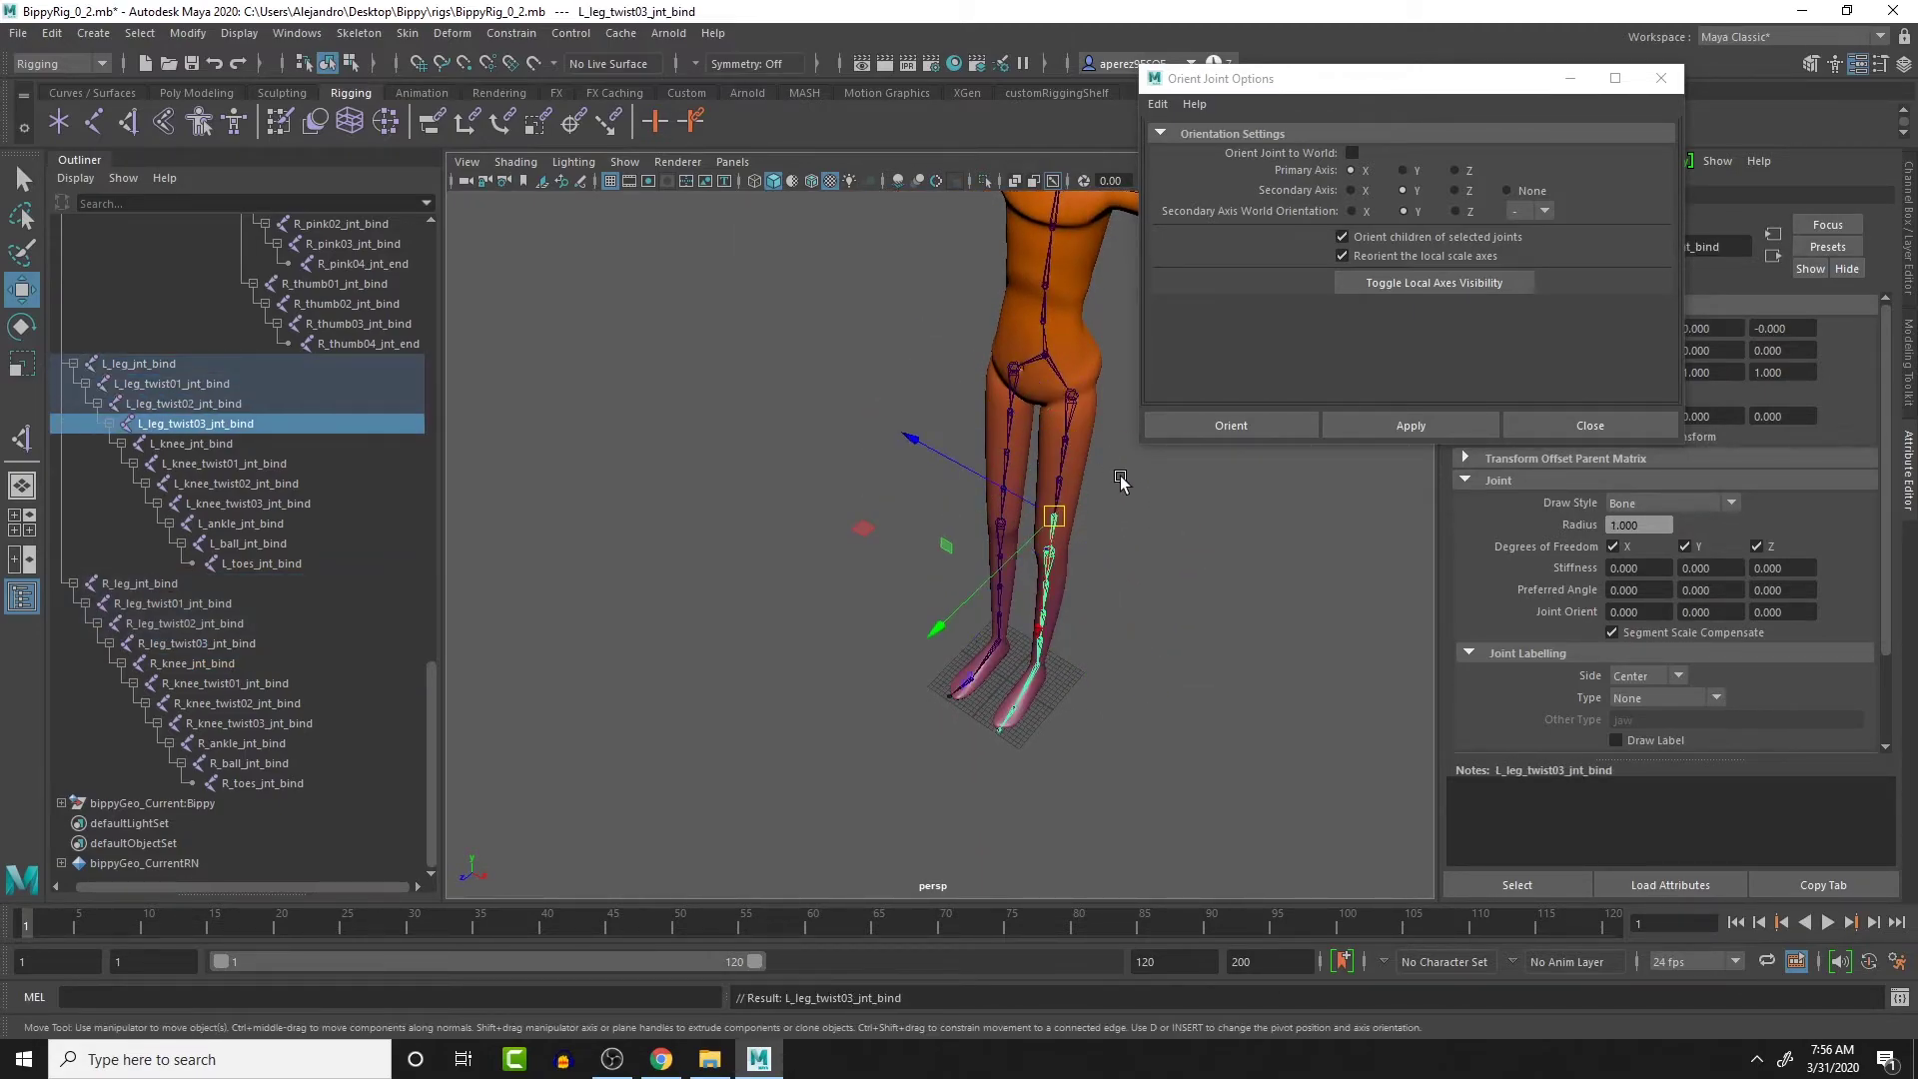
Check the axis directions of the left leg joints from L_leg_twist03_jnt_bind down to L_toes_jnt_bind
key(Down)
key(Down)
key(Down)
key(Down)
key(Down)
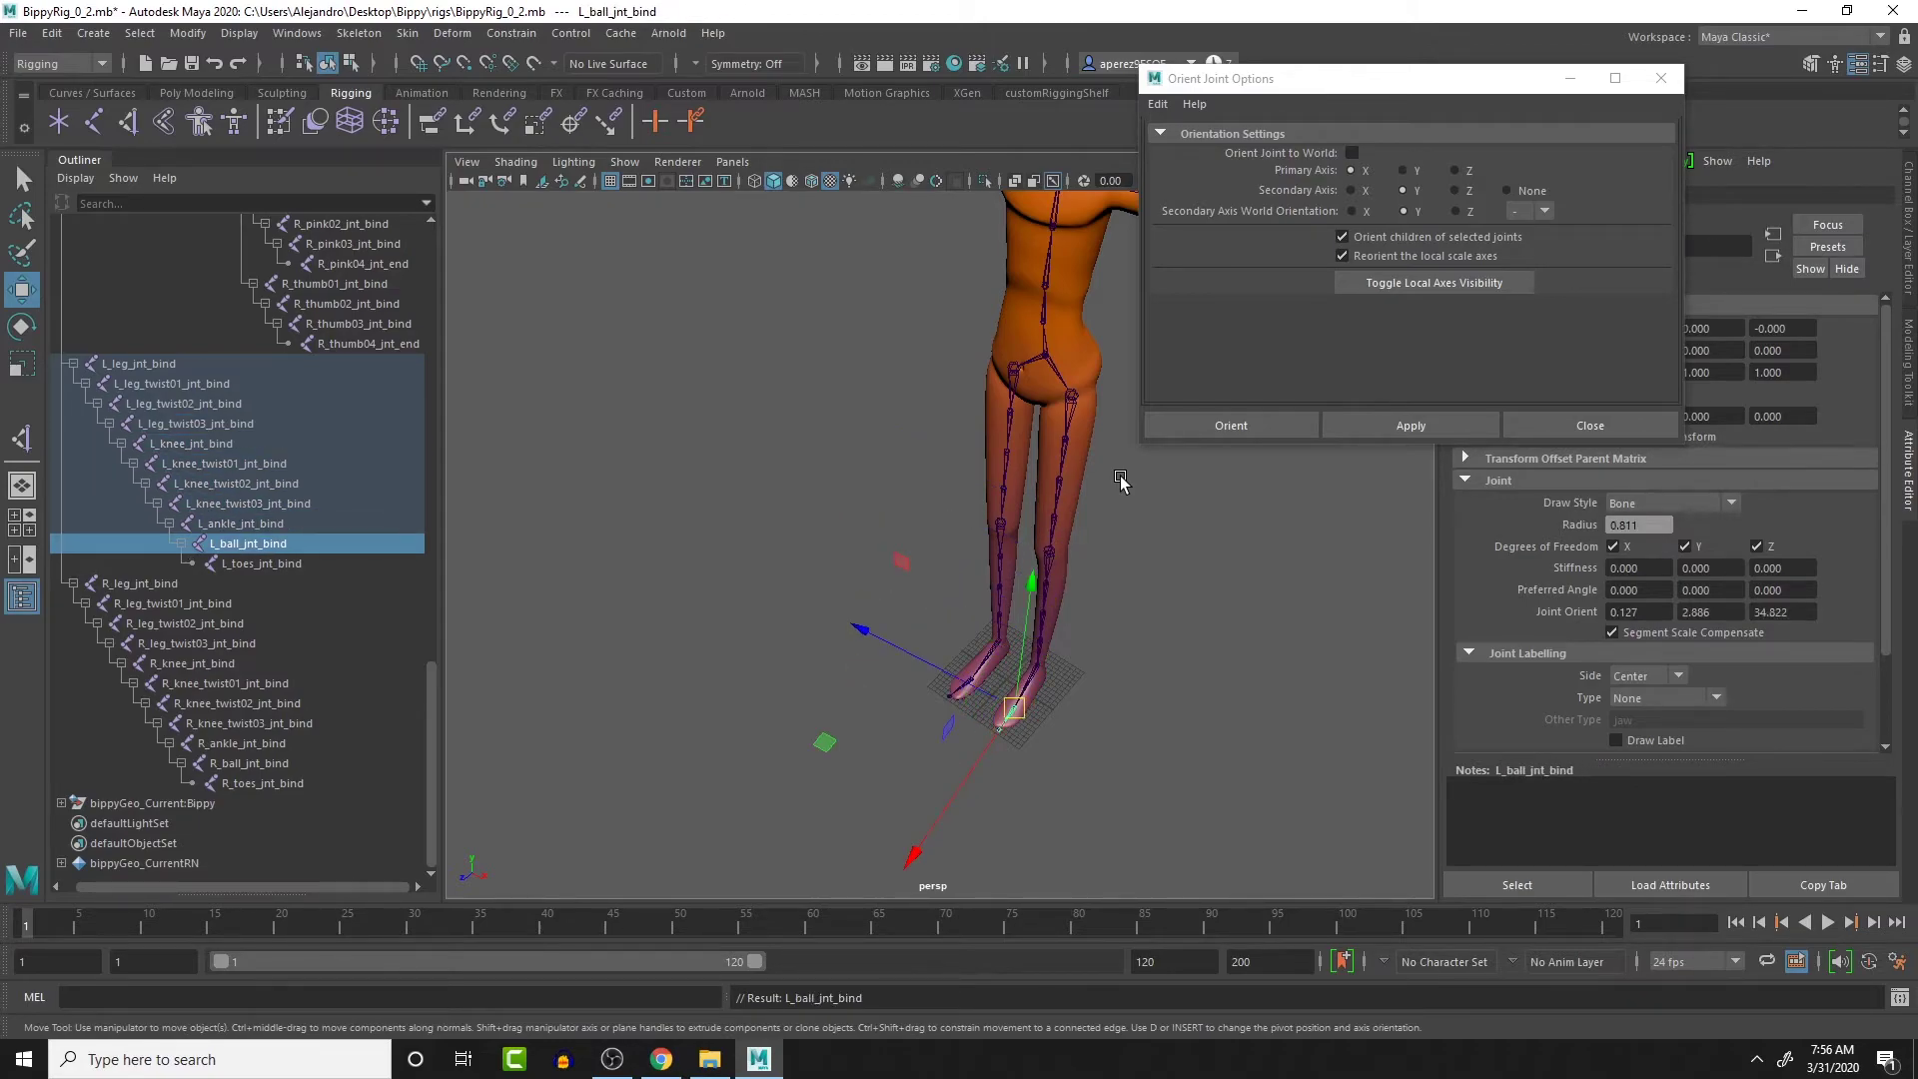
key(Down)
Delete the right leg joint chain and the right clavicle and arm joint chain
click(1015, 399)
key(Delete)
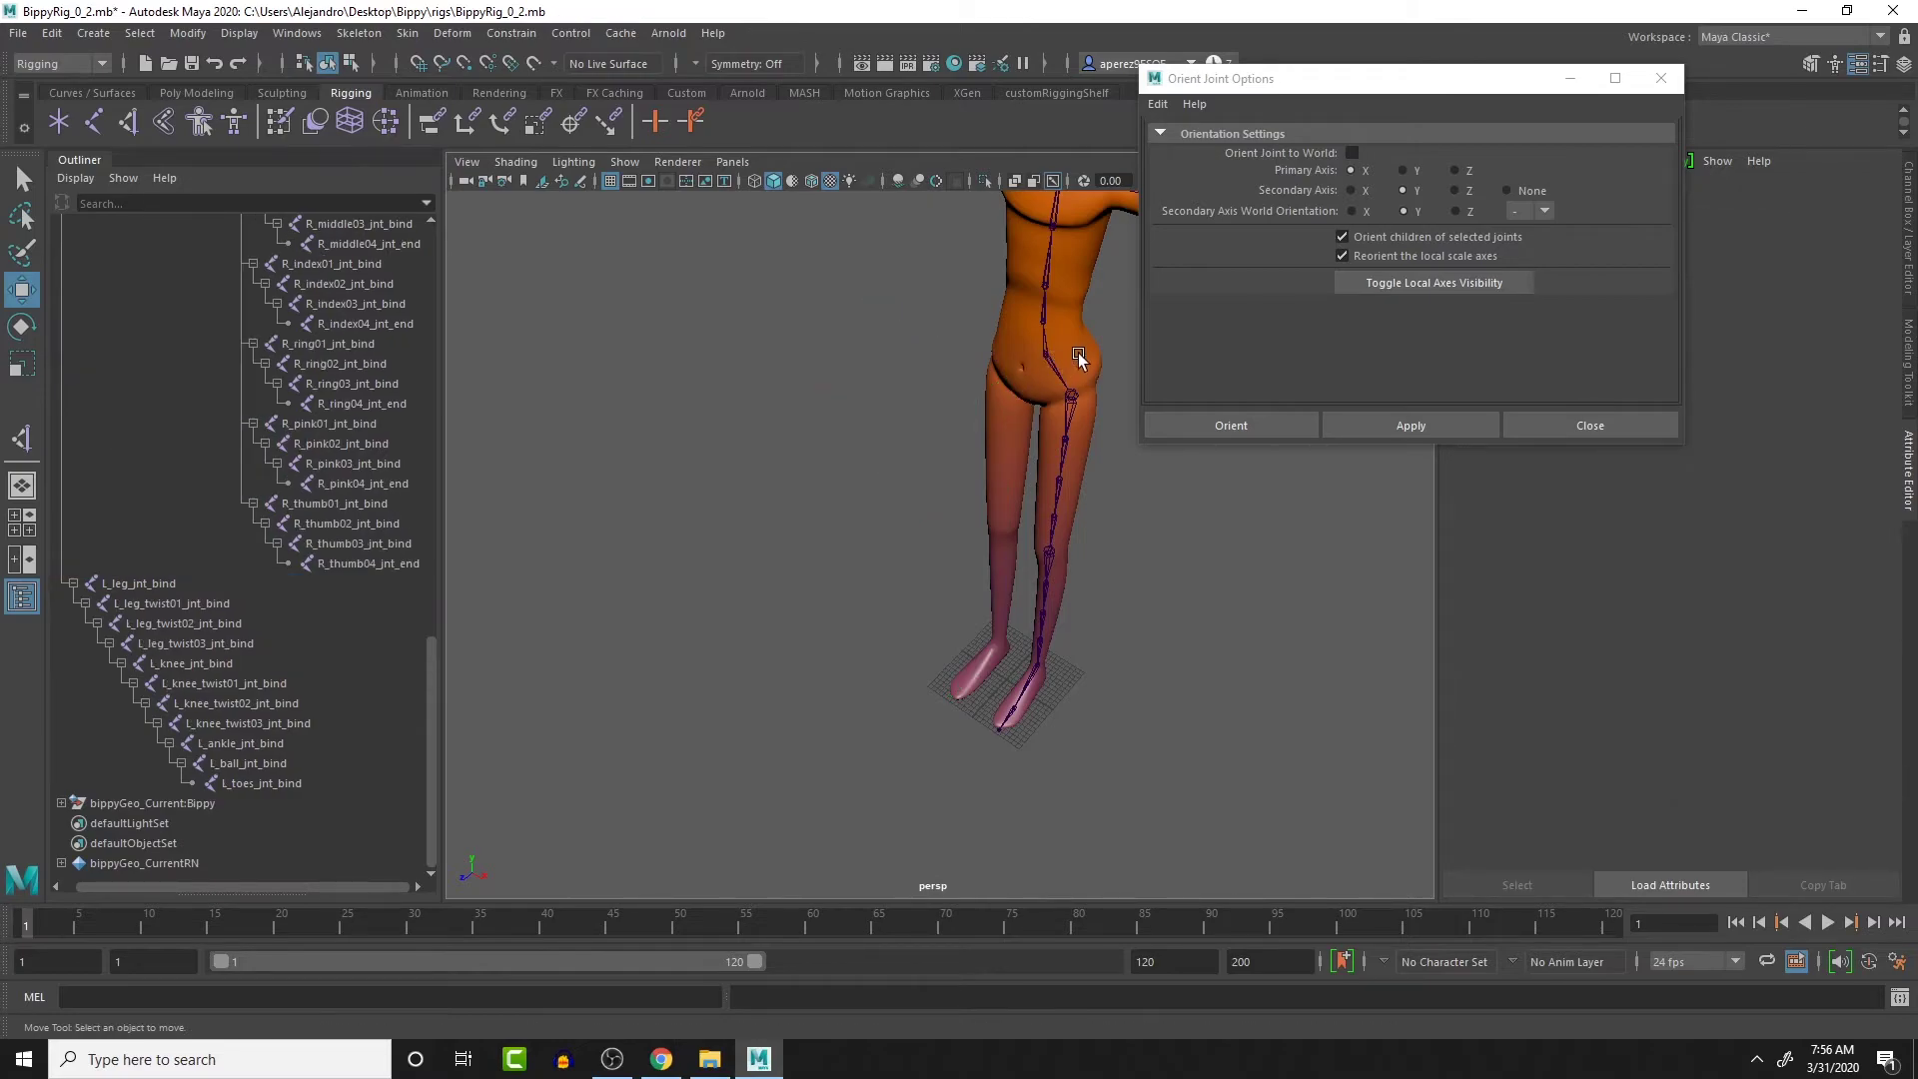
alt+right_drag(1076, 339, 1077, 555)
alt+middle_drag(1077, 556, 1081, 617)
alt+drag(1000, 425, 1069, 406)
click(1026, 396)
click(1010, 444)
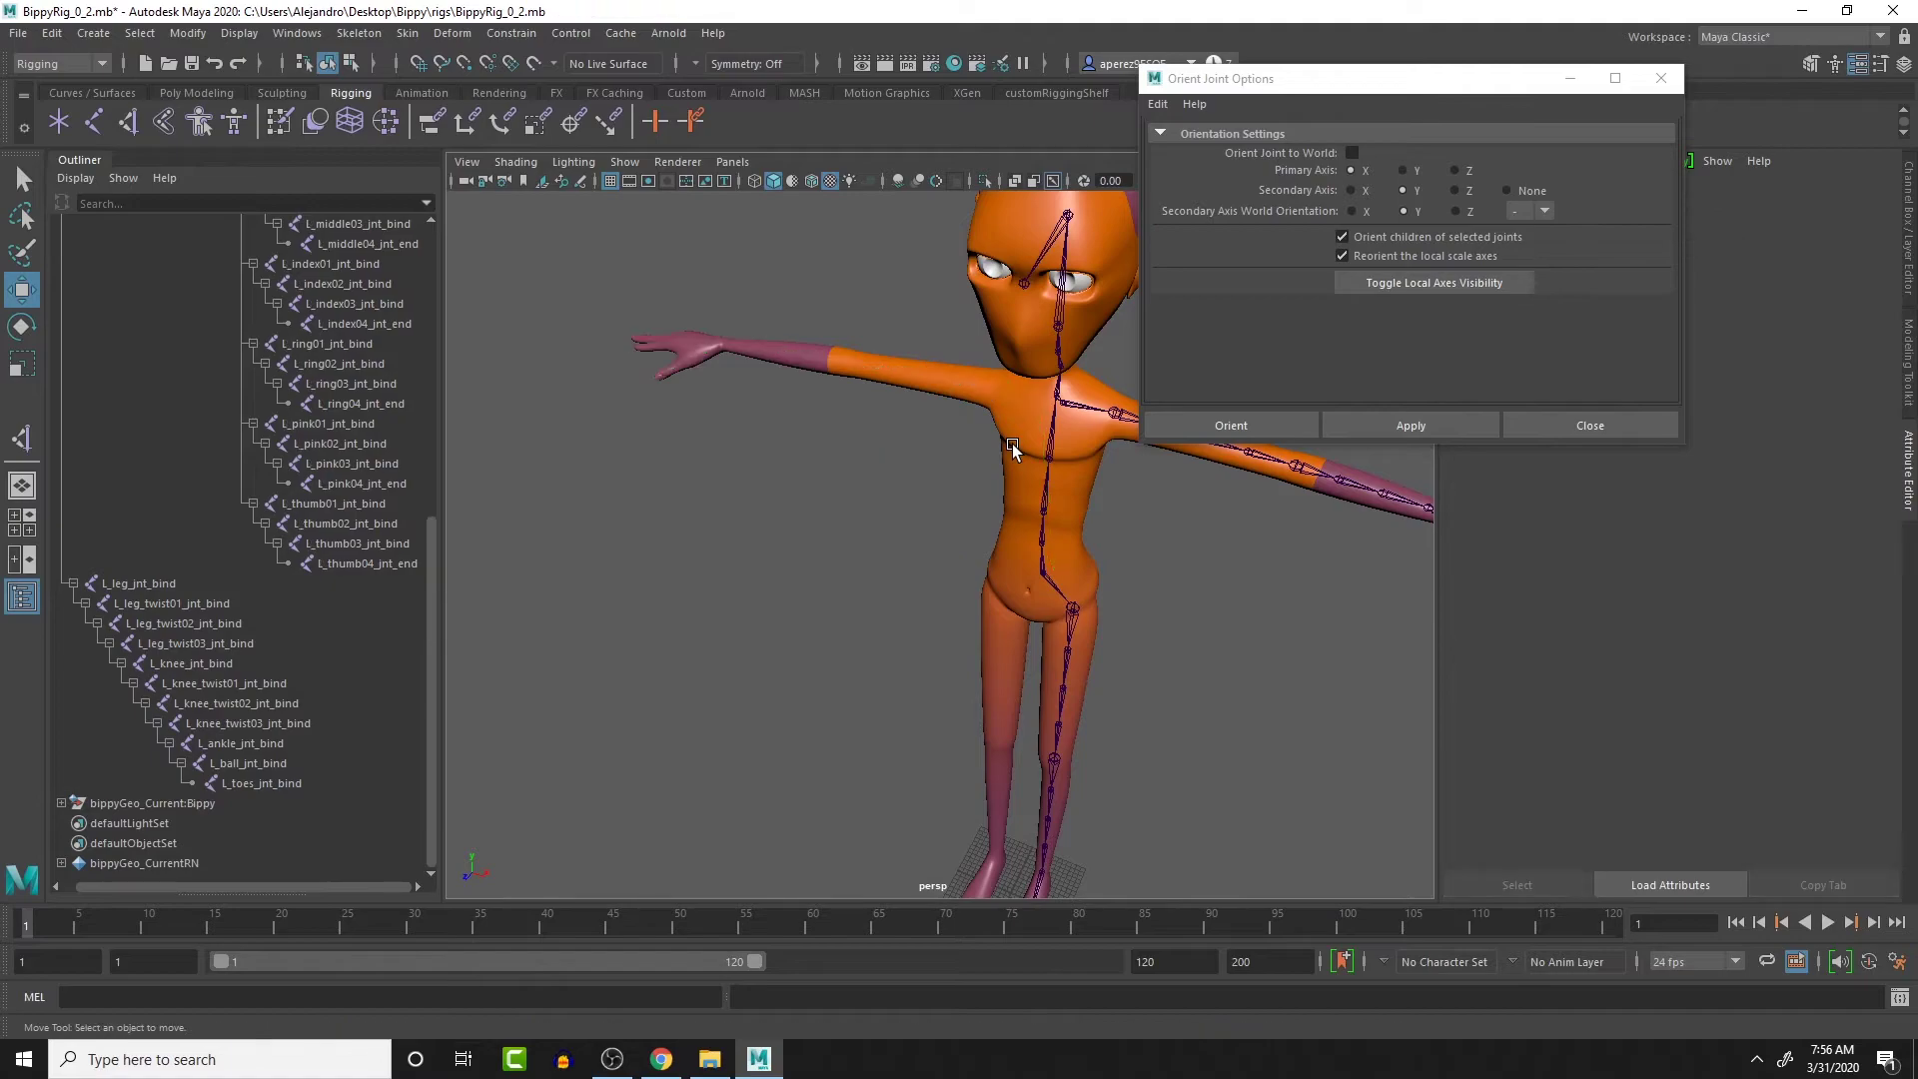
Mirror the L_clavical_jnt_bind chain across YZ with the Behavior function, replacing L_ with R_ in the joint names
click(1091, 410)
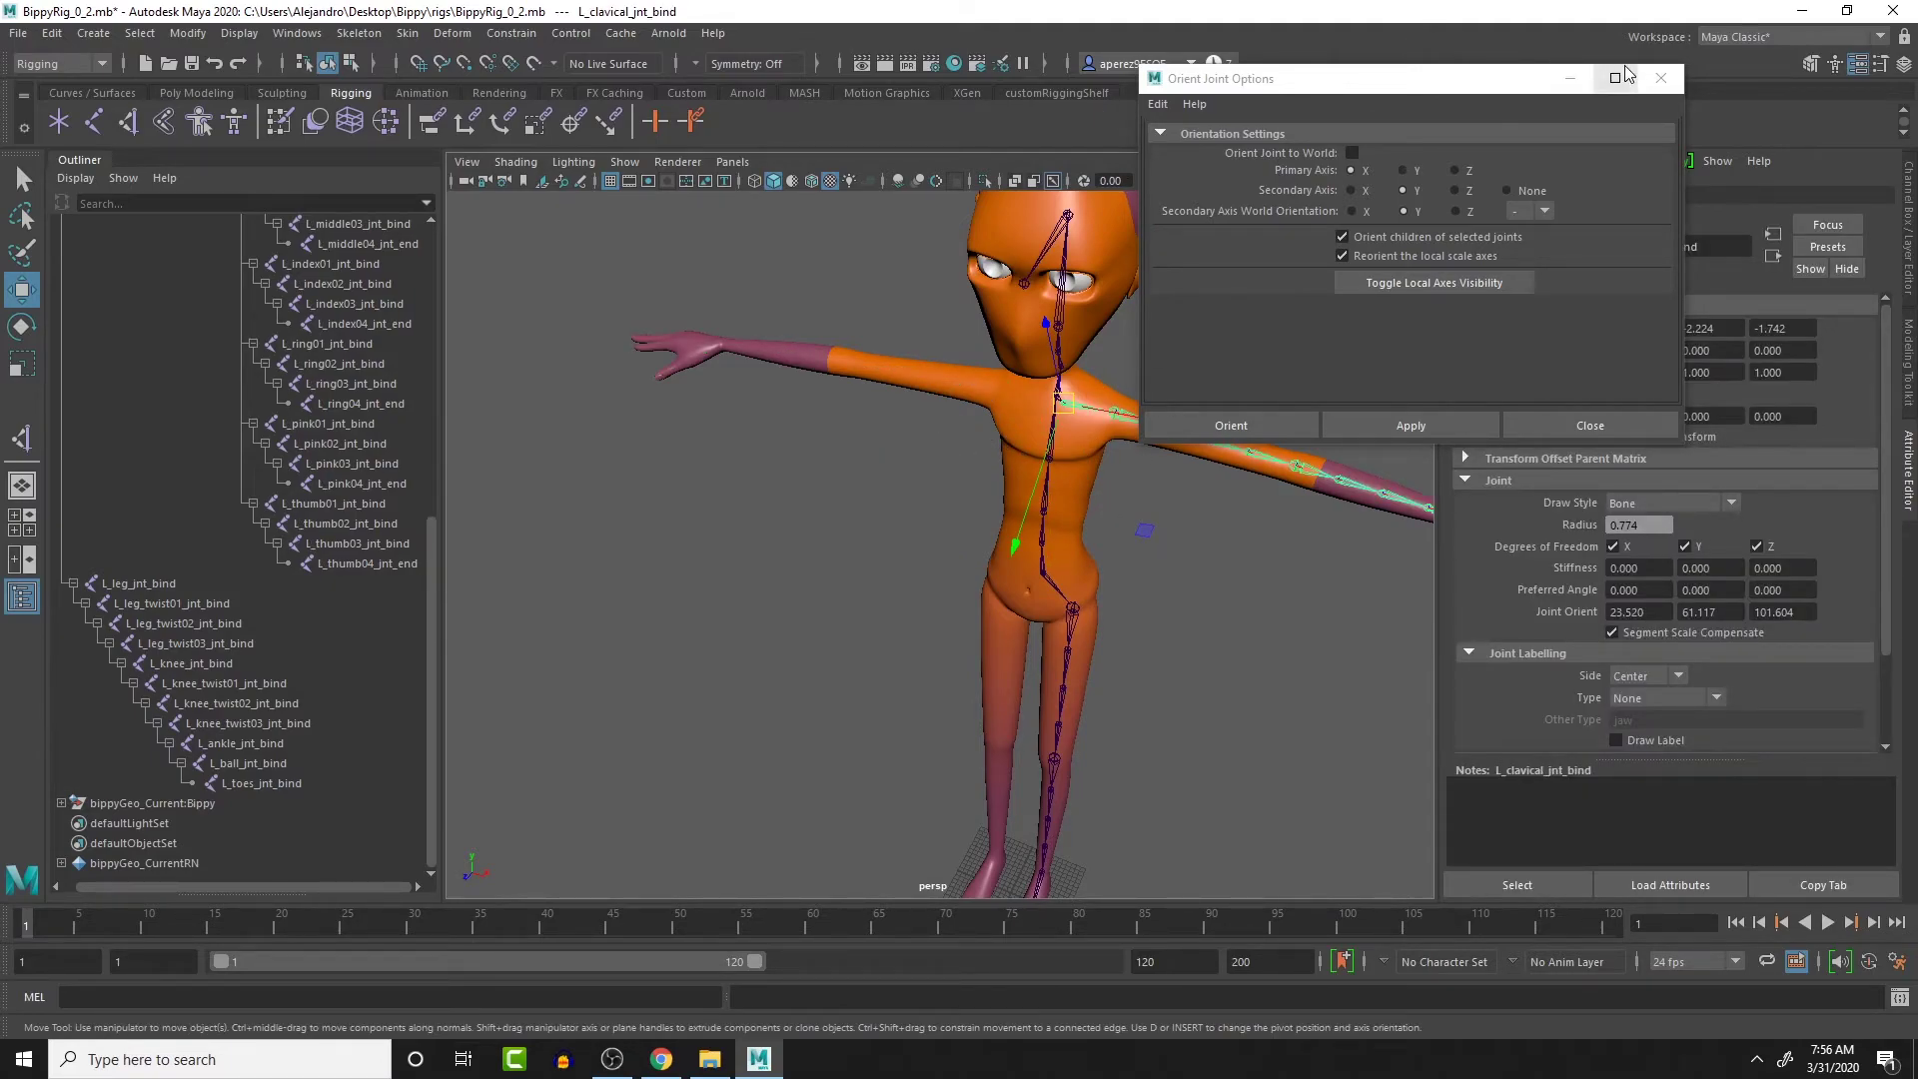
click(1661, 78)
click(239, 33)
mouse_move(305, 44)
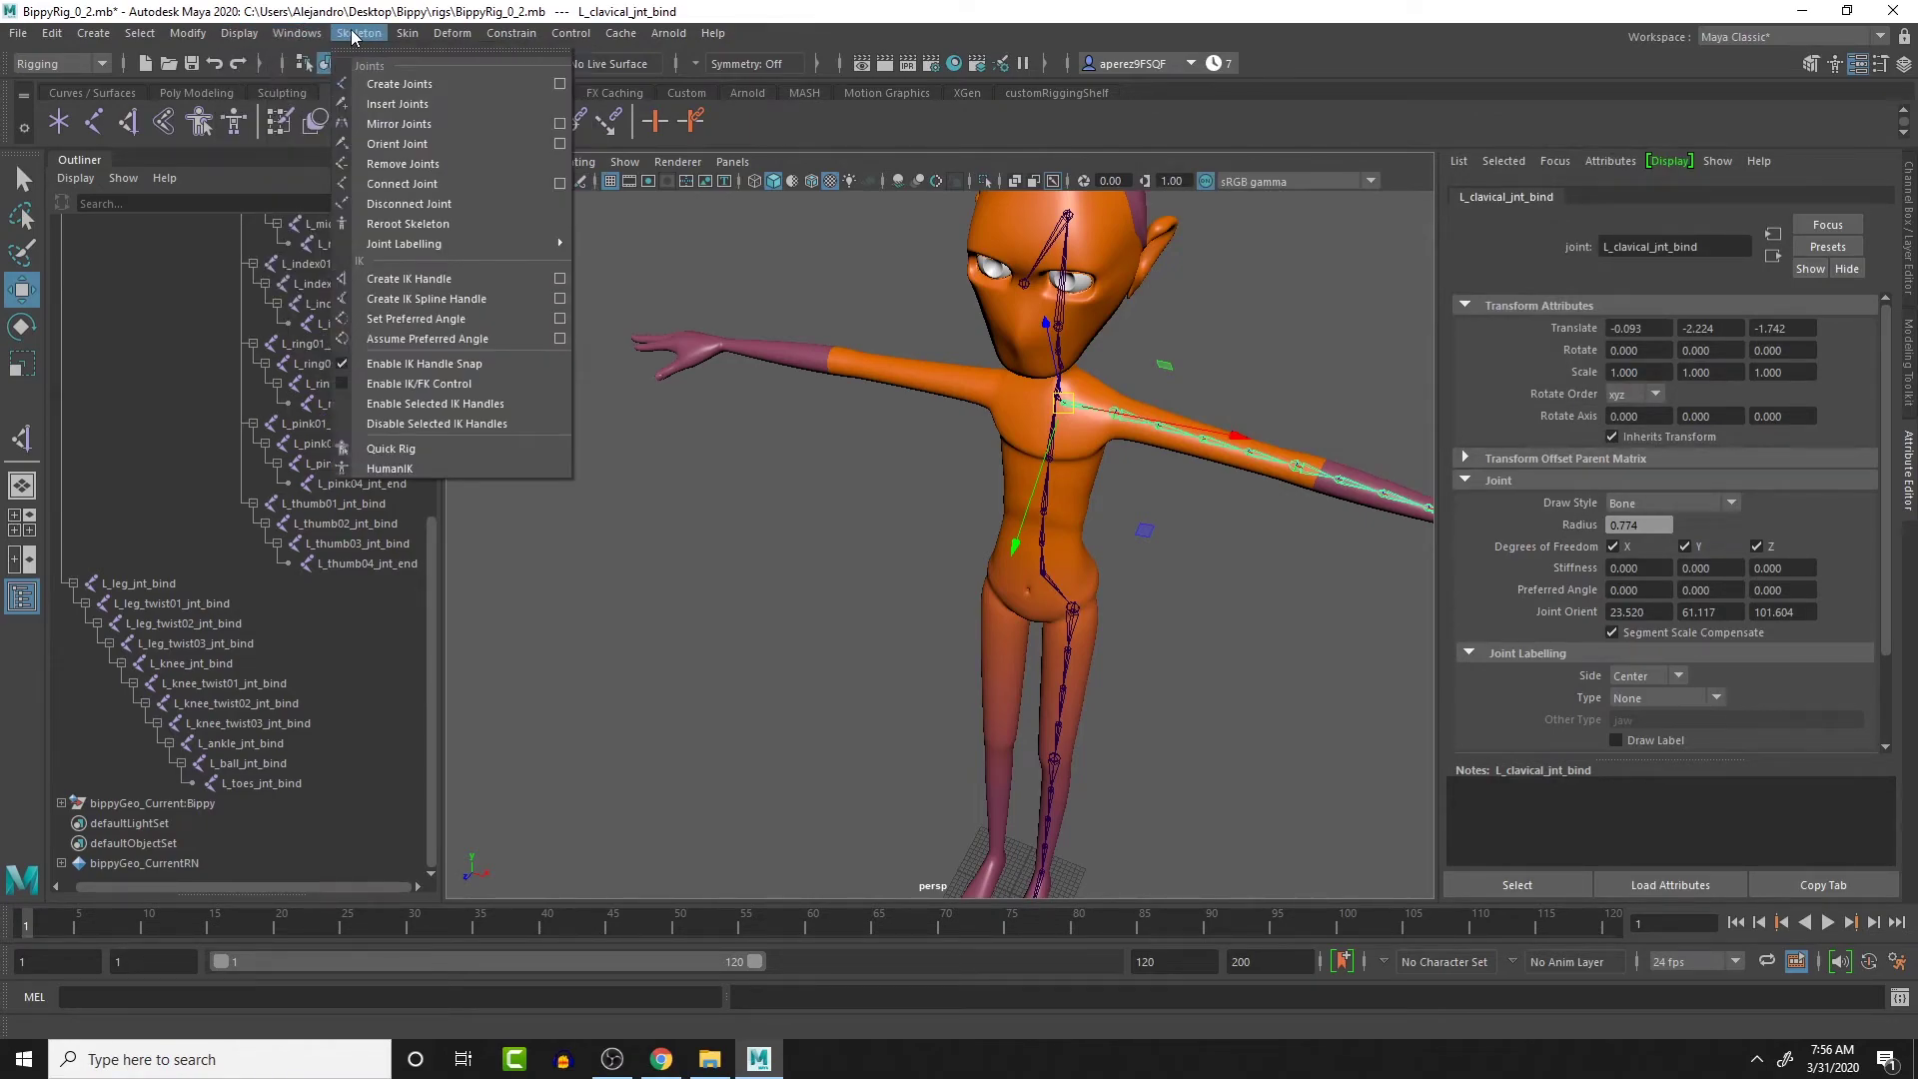
click(559, 123)
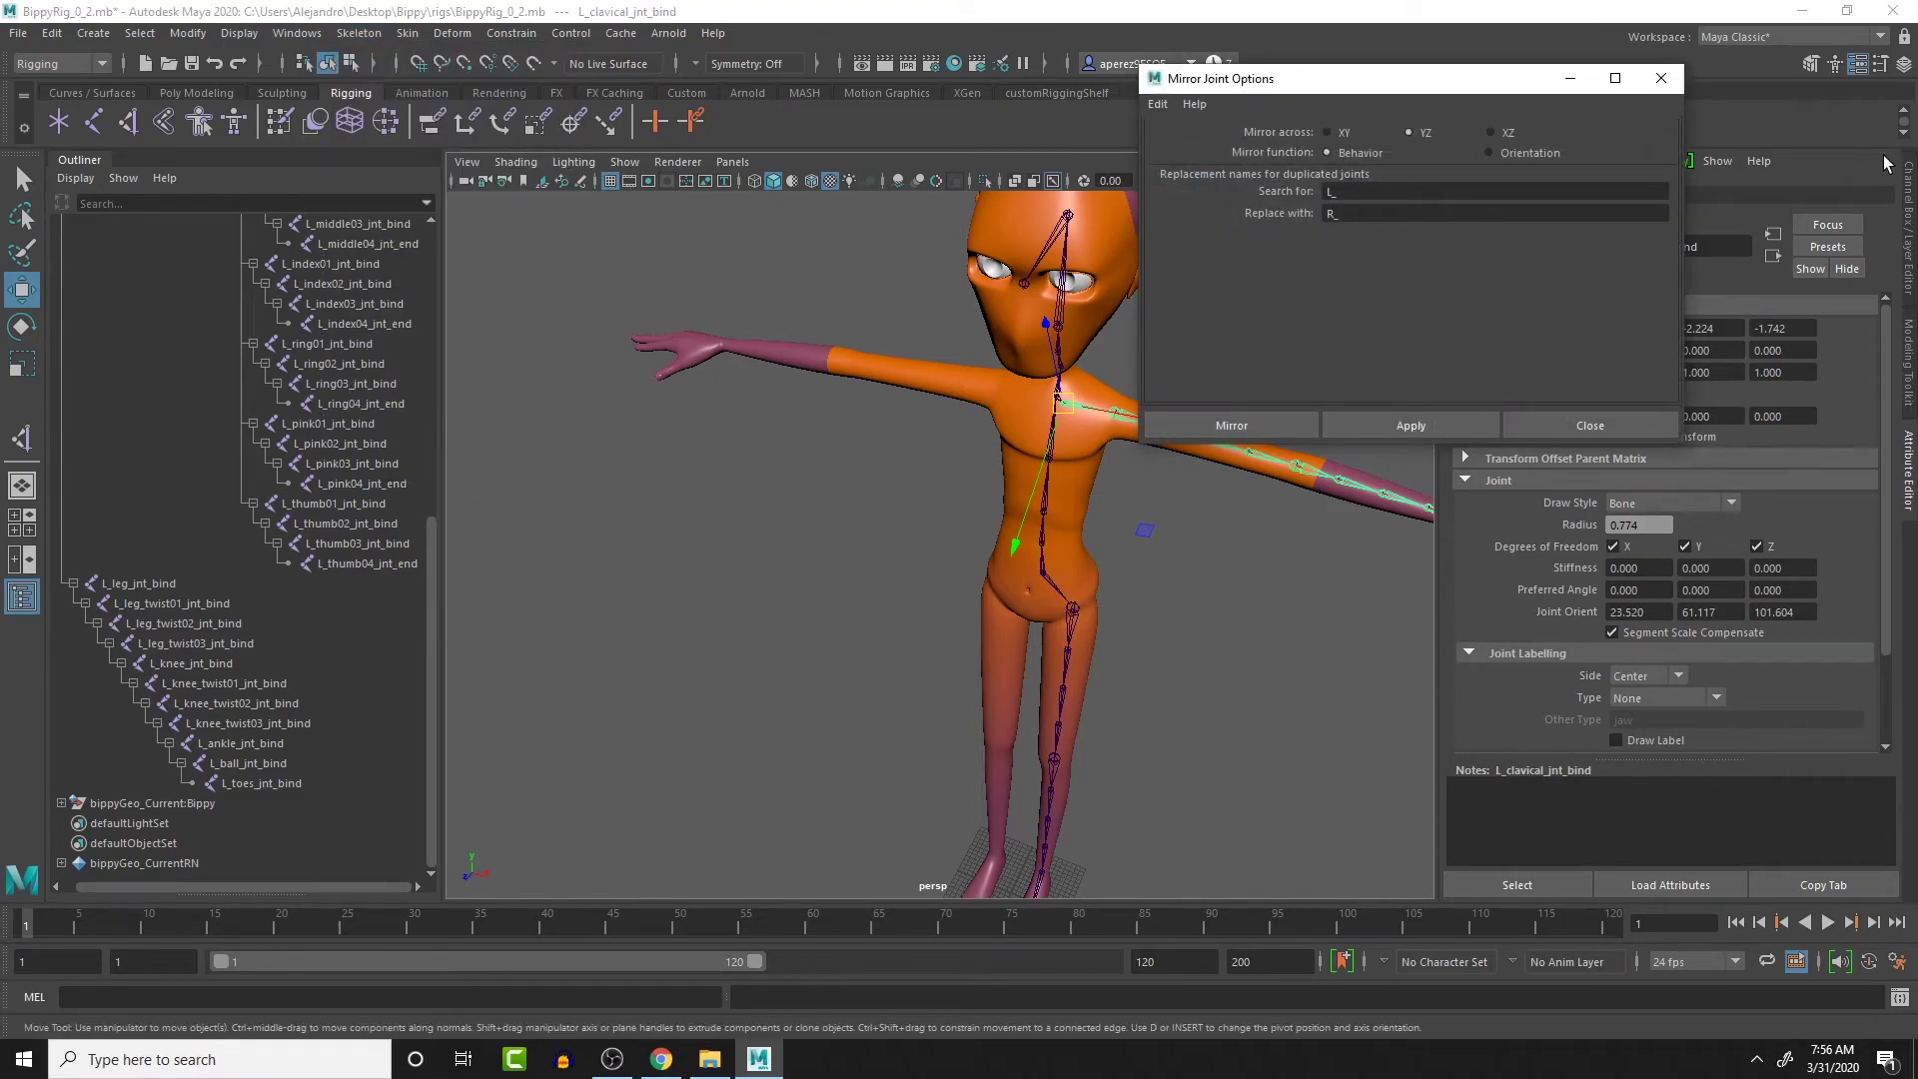
click(1909, 200)
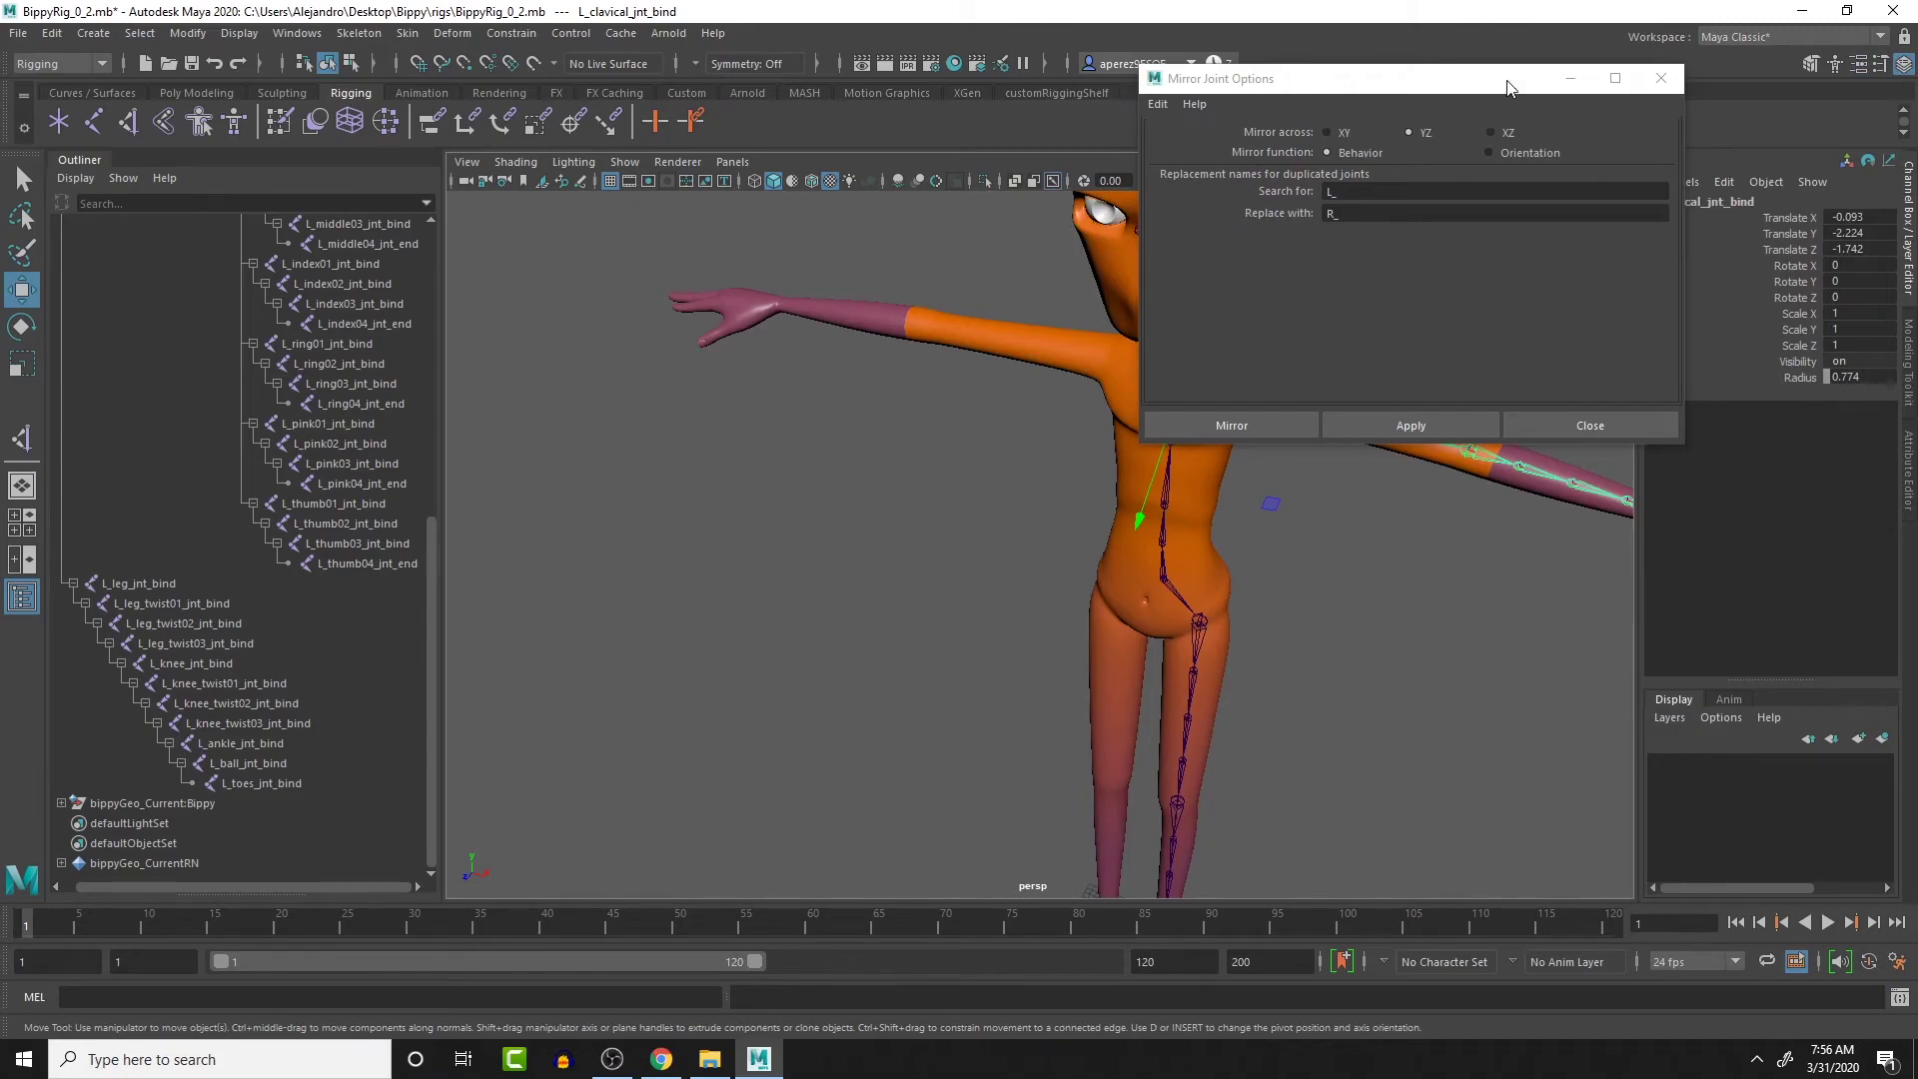
drag(1511, 87, 1382, 79)
drag(1236, 184, 1165, 220)
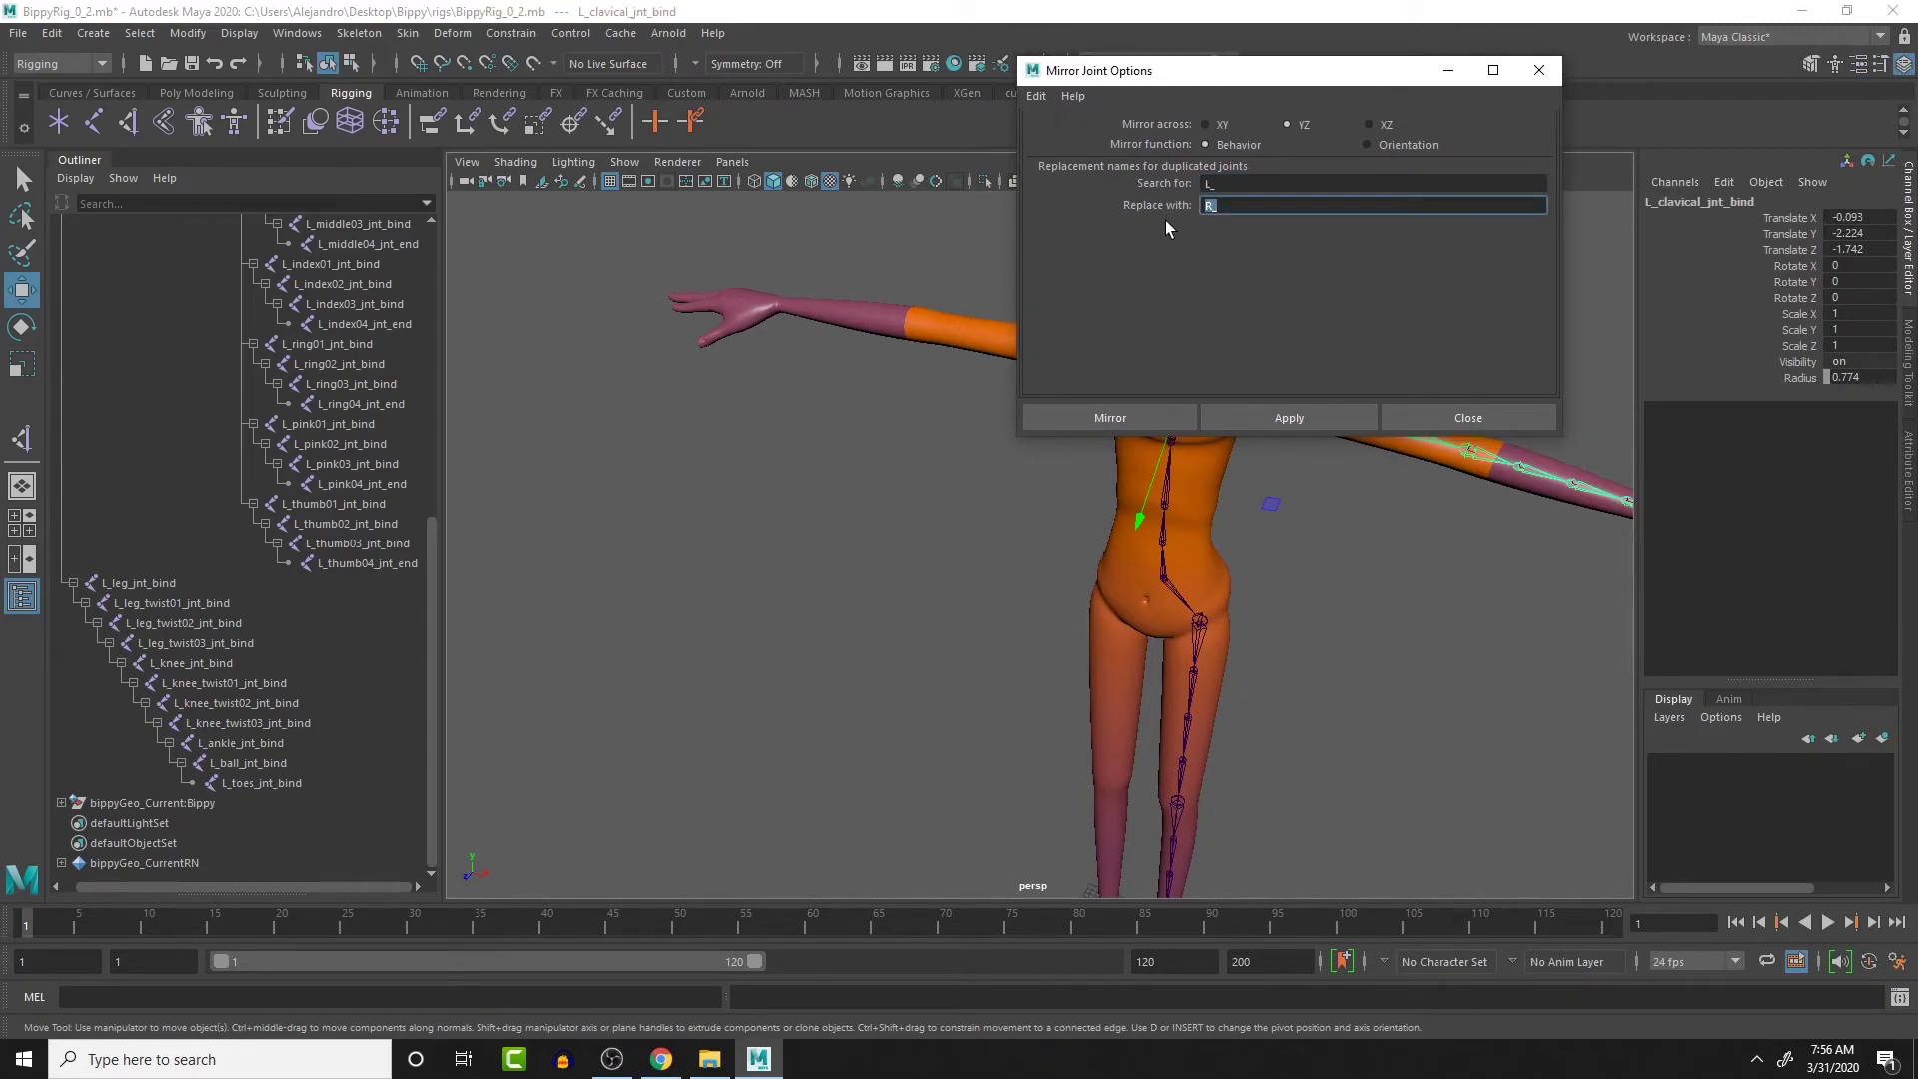
click(1297, 418)
Mirror the L_leg_jnt_bind chain to the right side with the same YZ, Behavior and renaming settings
click(1199, 623)
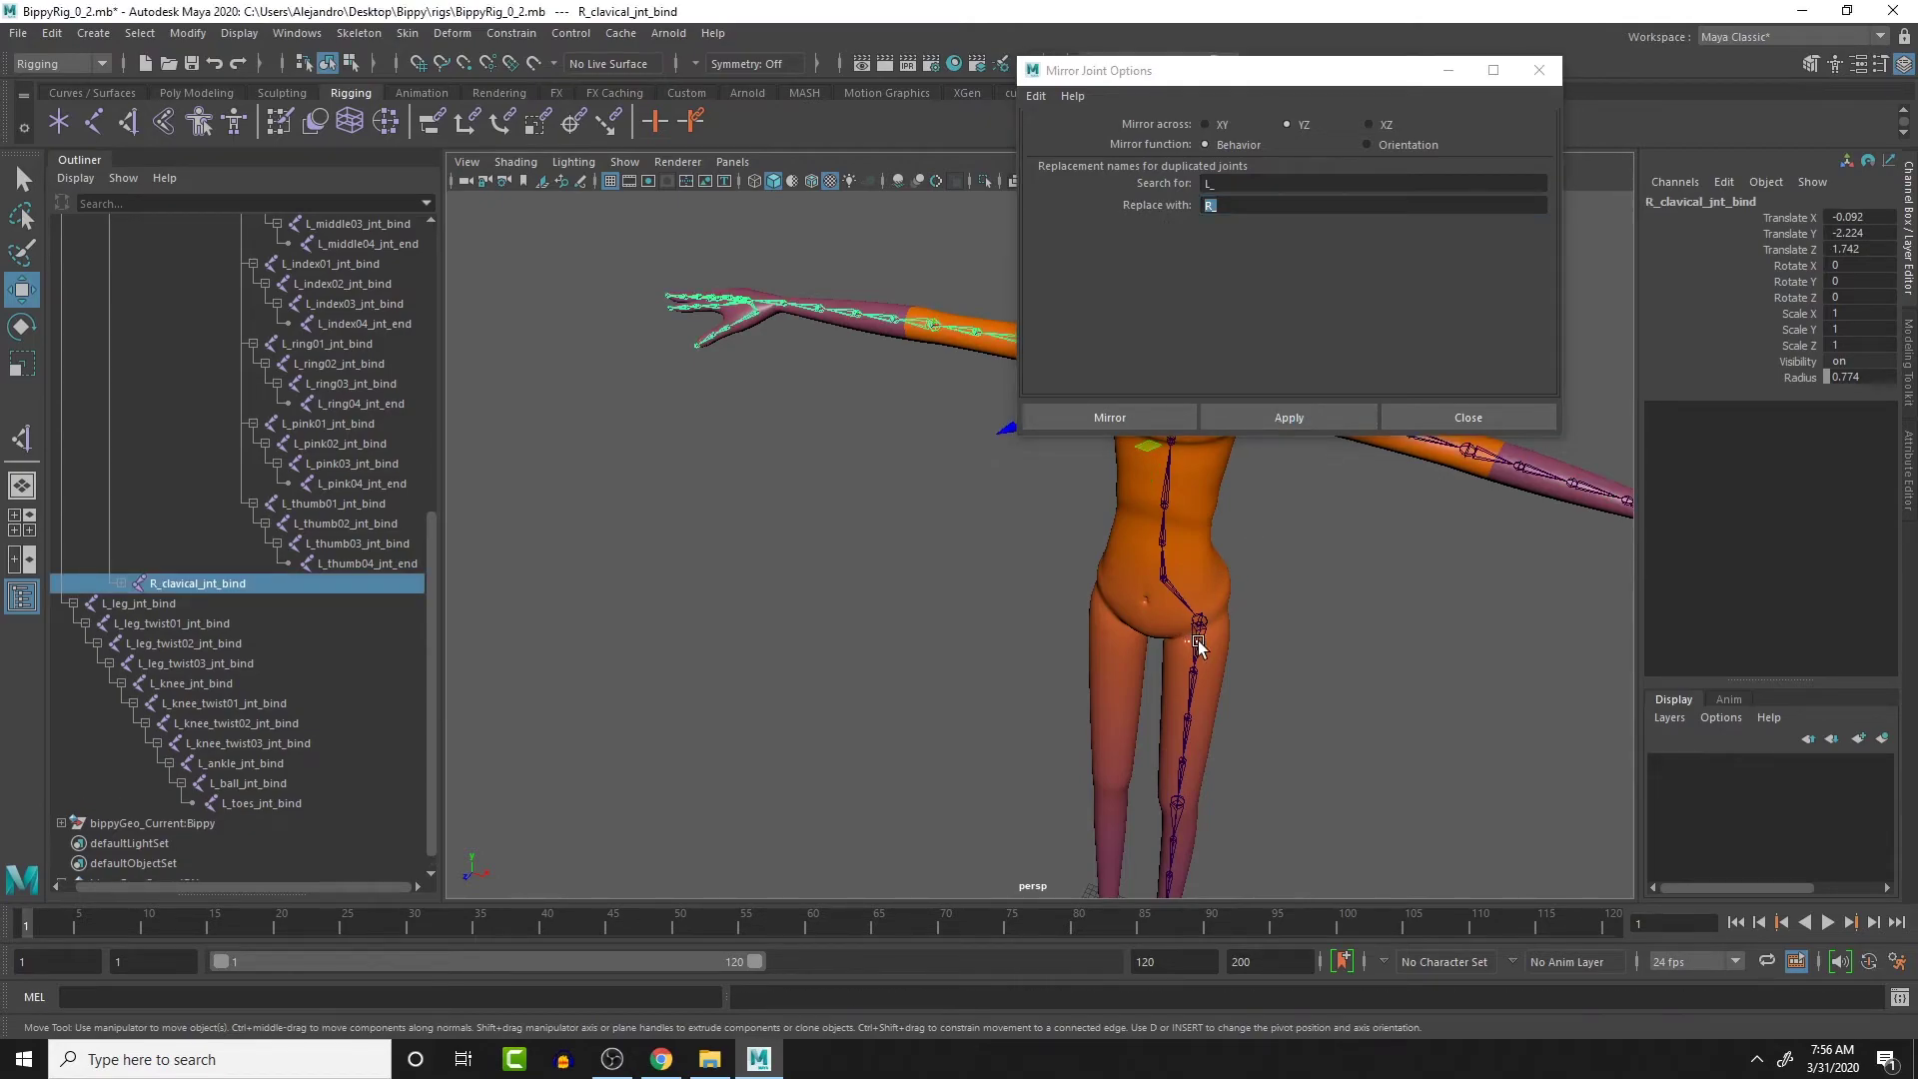
click(1260, 417)
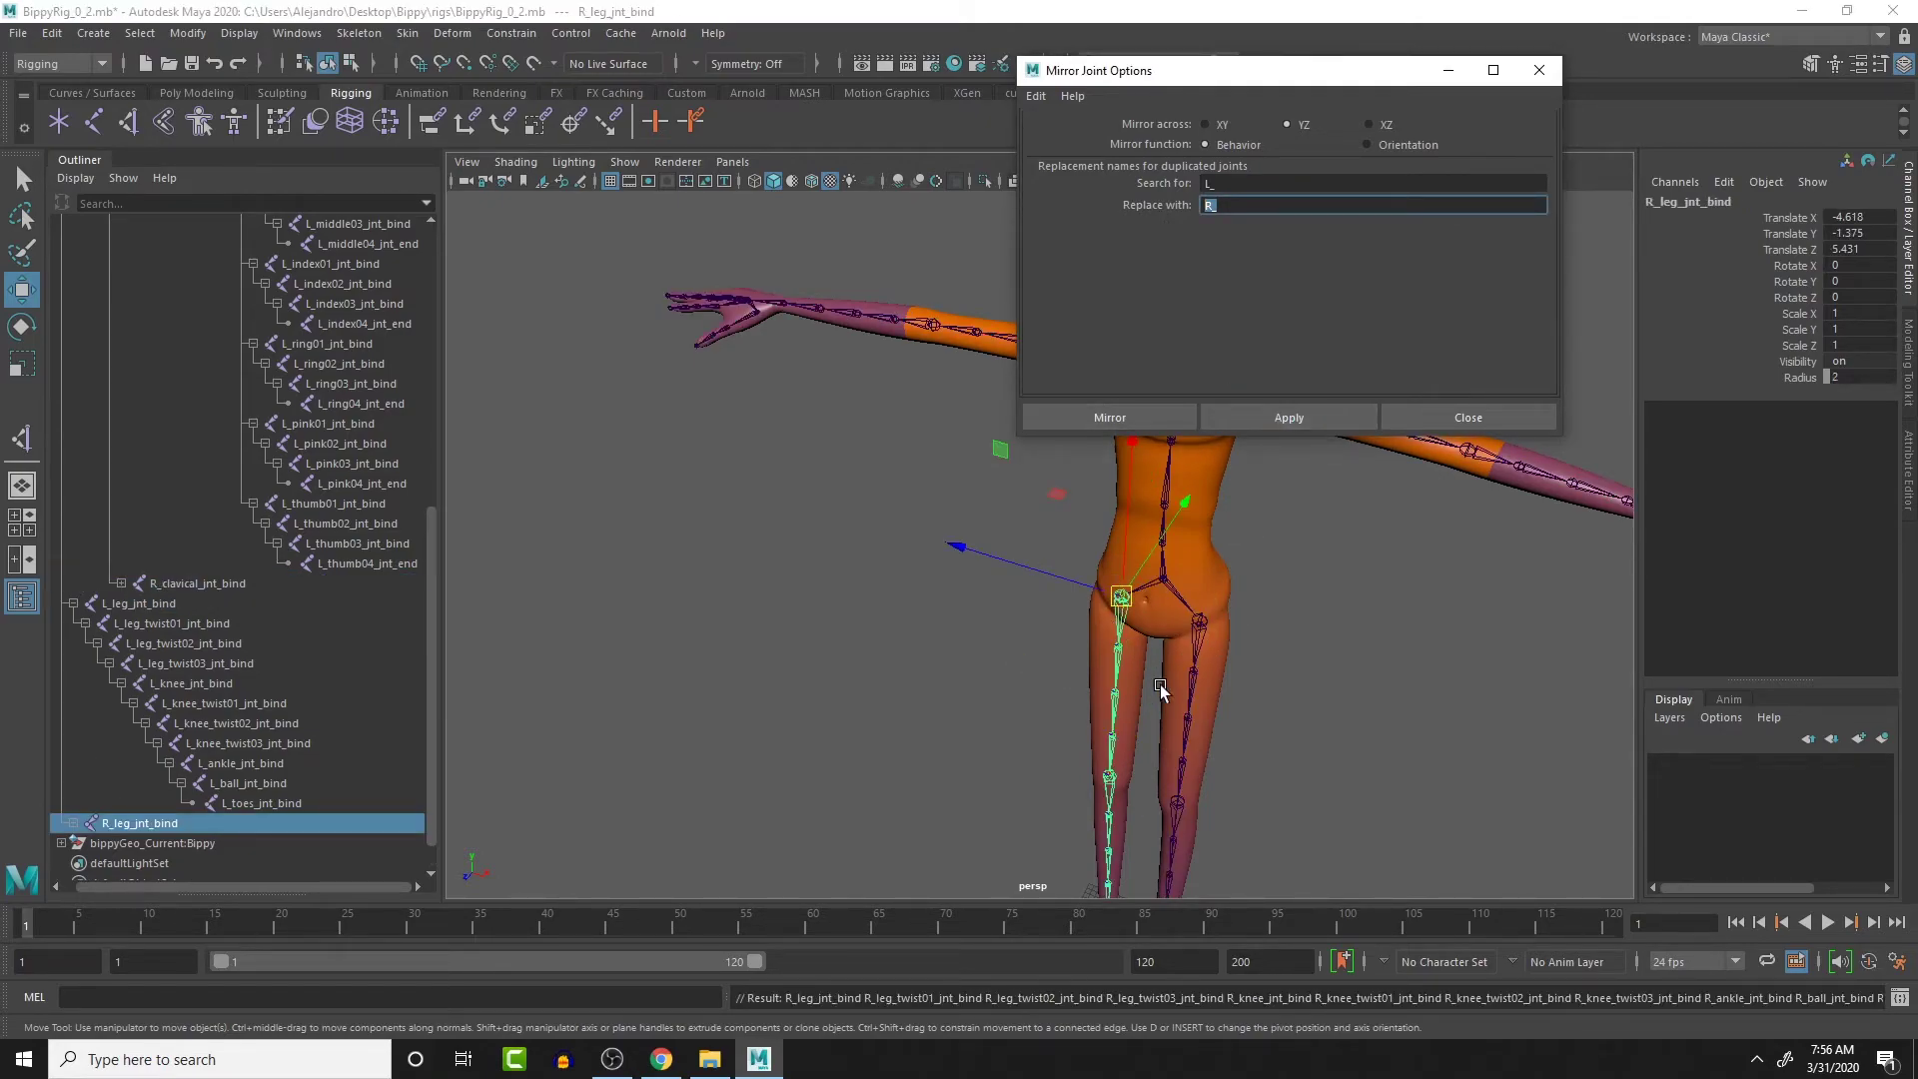
alt+drag(1157, 682, 1196, 579)
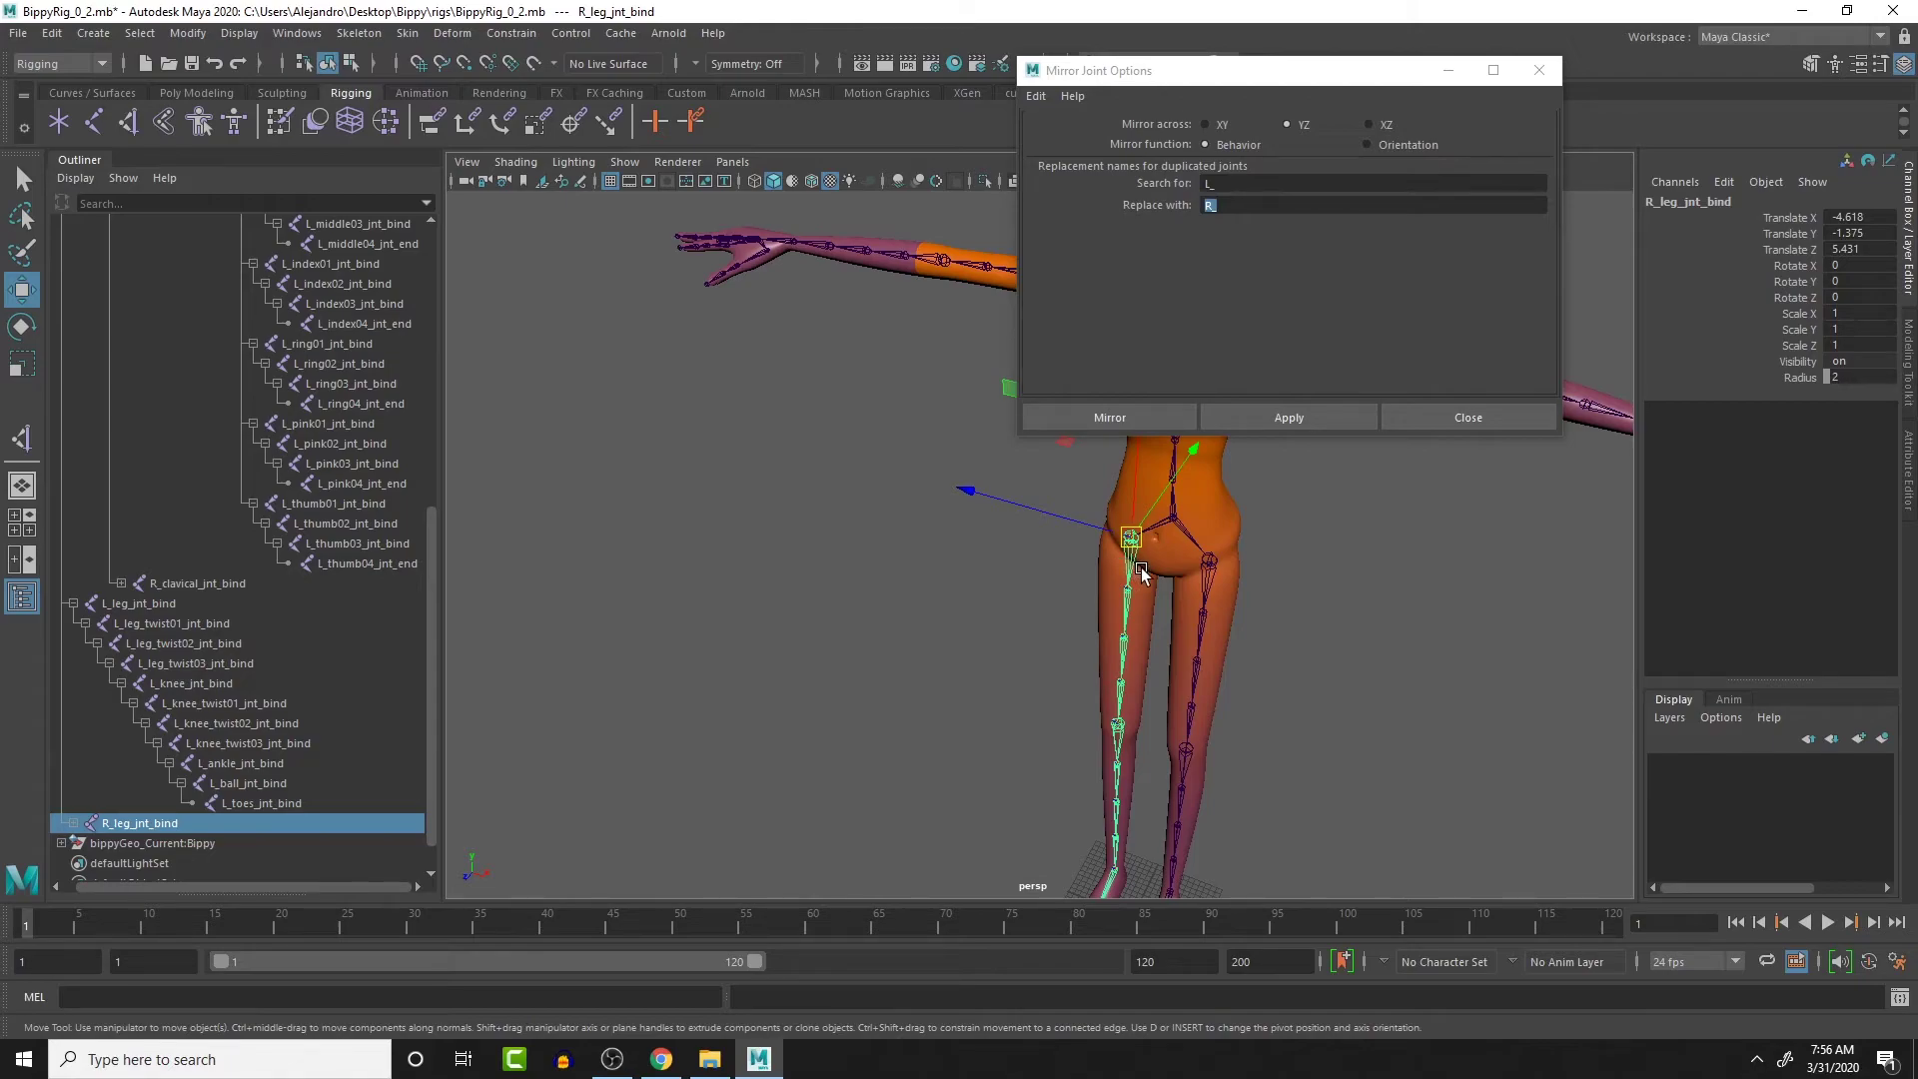
Check the axis directions of the mirrored right leg joints from R_leg_jnt_bind down to R_toes_jnt_bind
key(Down)
key(Down)
key(Down)
key(Down)
key(Down)
key(Down)
key(Down)
key(Down)
key(Down)
key(Down)
alt+middle_drag(1232, 579, 1252, 488)
mouse_move(1274, 642)
alt+middle_down()
mouse_move(1283, 628)
mouse_move(1268, 637)
alt+middle_up()
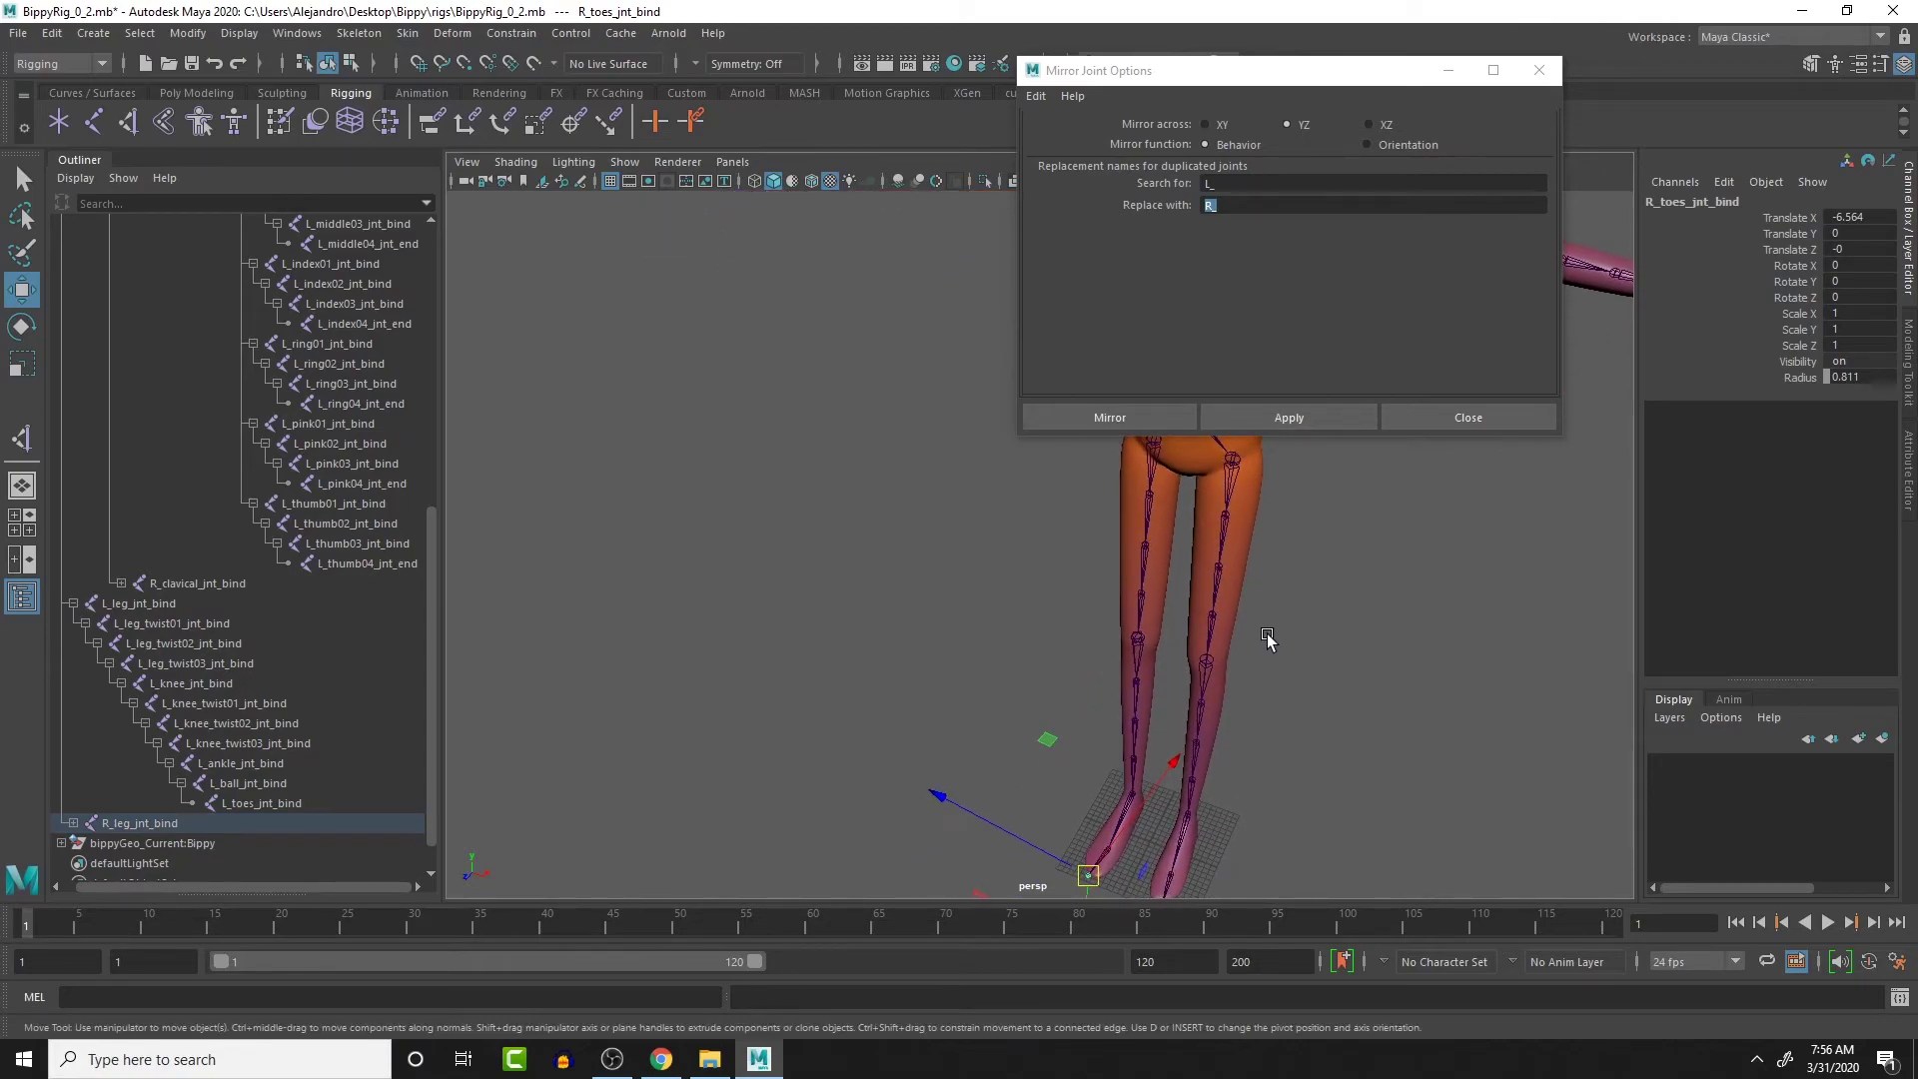
Test-rotate L_leg_jnt_bind and R_leg_jnt_bind together to compare their motion, and undo each rotation
alt+middle_drag(1209, 548, 1234, 700)
drag(1190, 613, 1274, 607)
key(e)
drag(1134, 529, 1172, 492)
key(ctrl+z)
drag(1285, 547, 1360, 671)
key(ctrl+z)
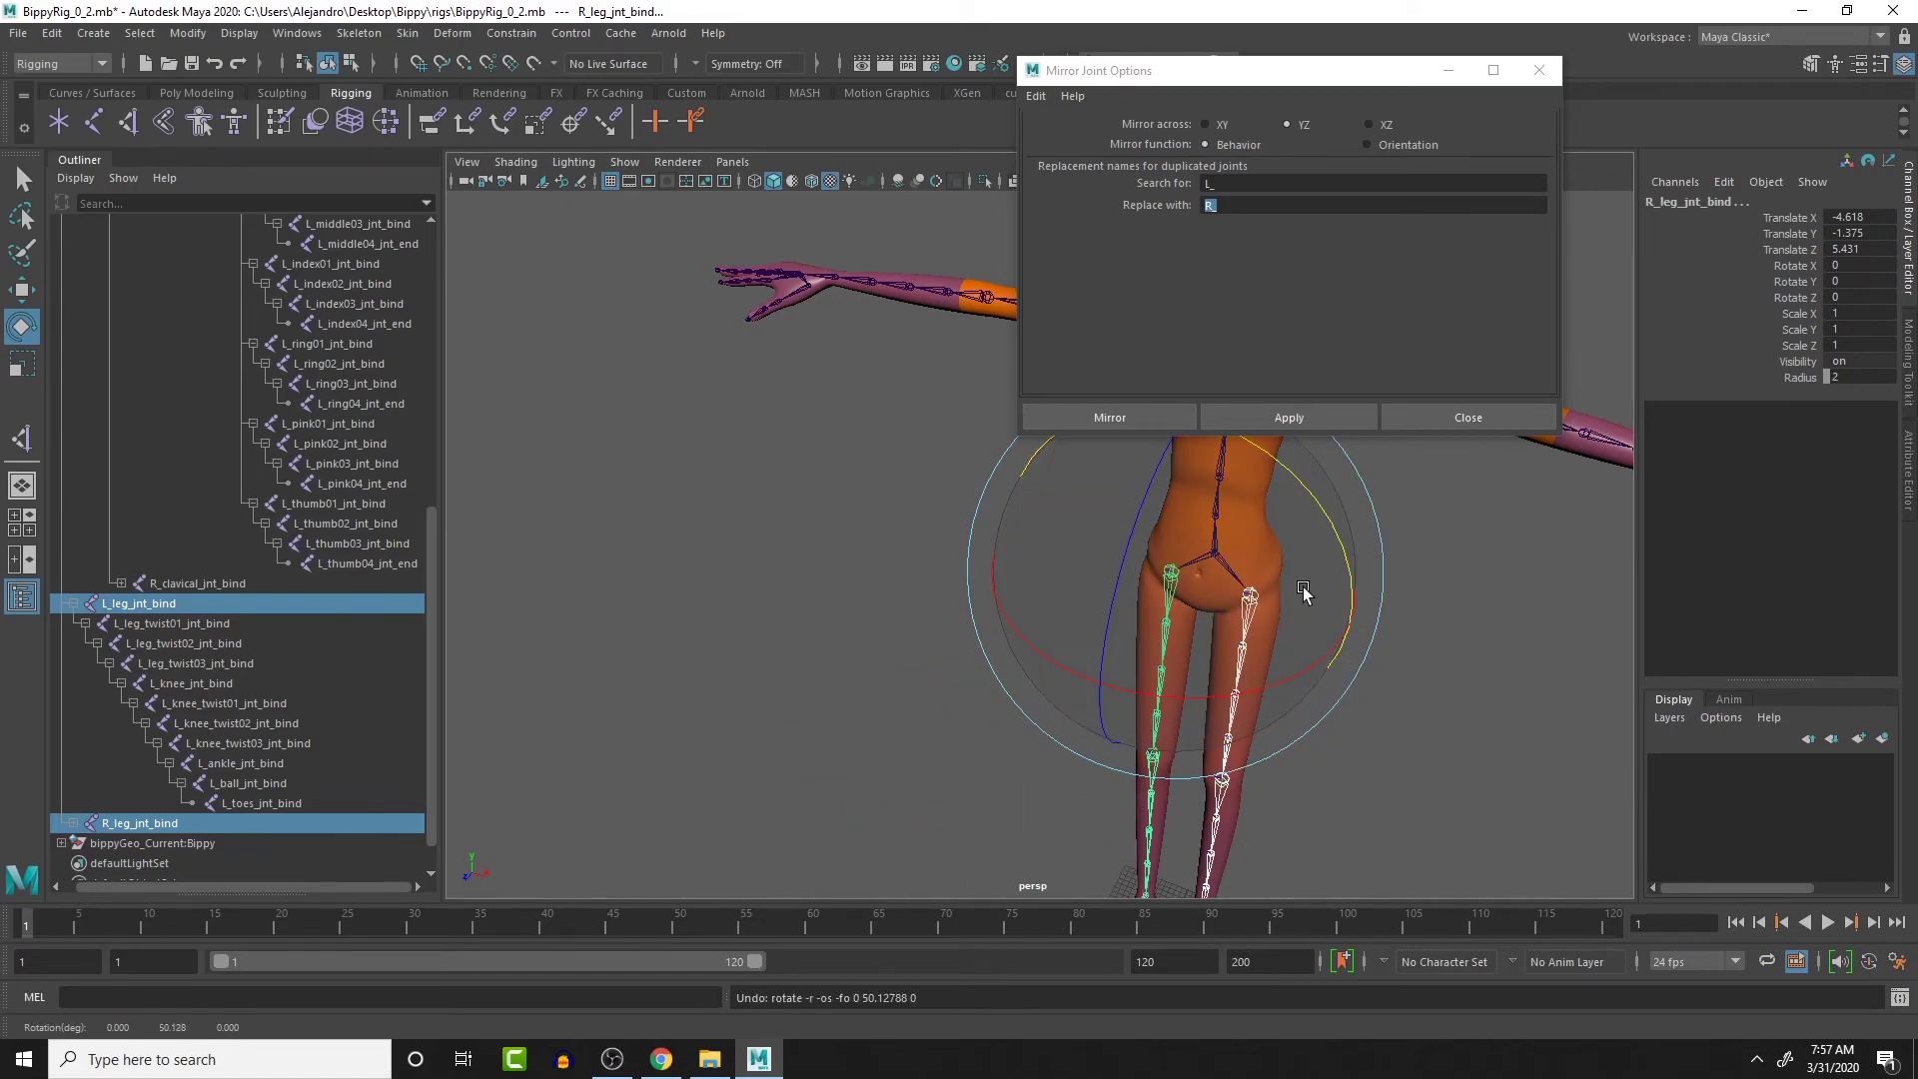
Test-rotate L_Shoulder_jnt_bind and R_Shoulder_jnt_bind together to compare their motion, and undo the rotation and selections
alt+middle_drag(1359, 566, 1436, 681)
click(1245, 533)
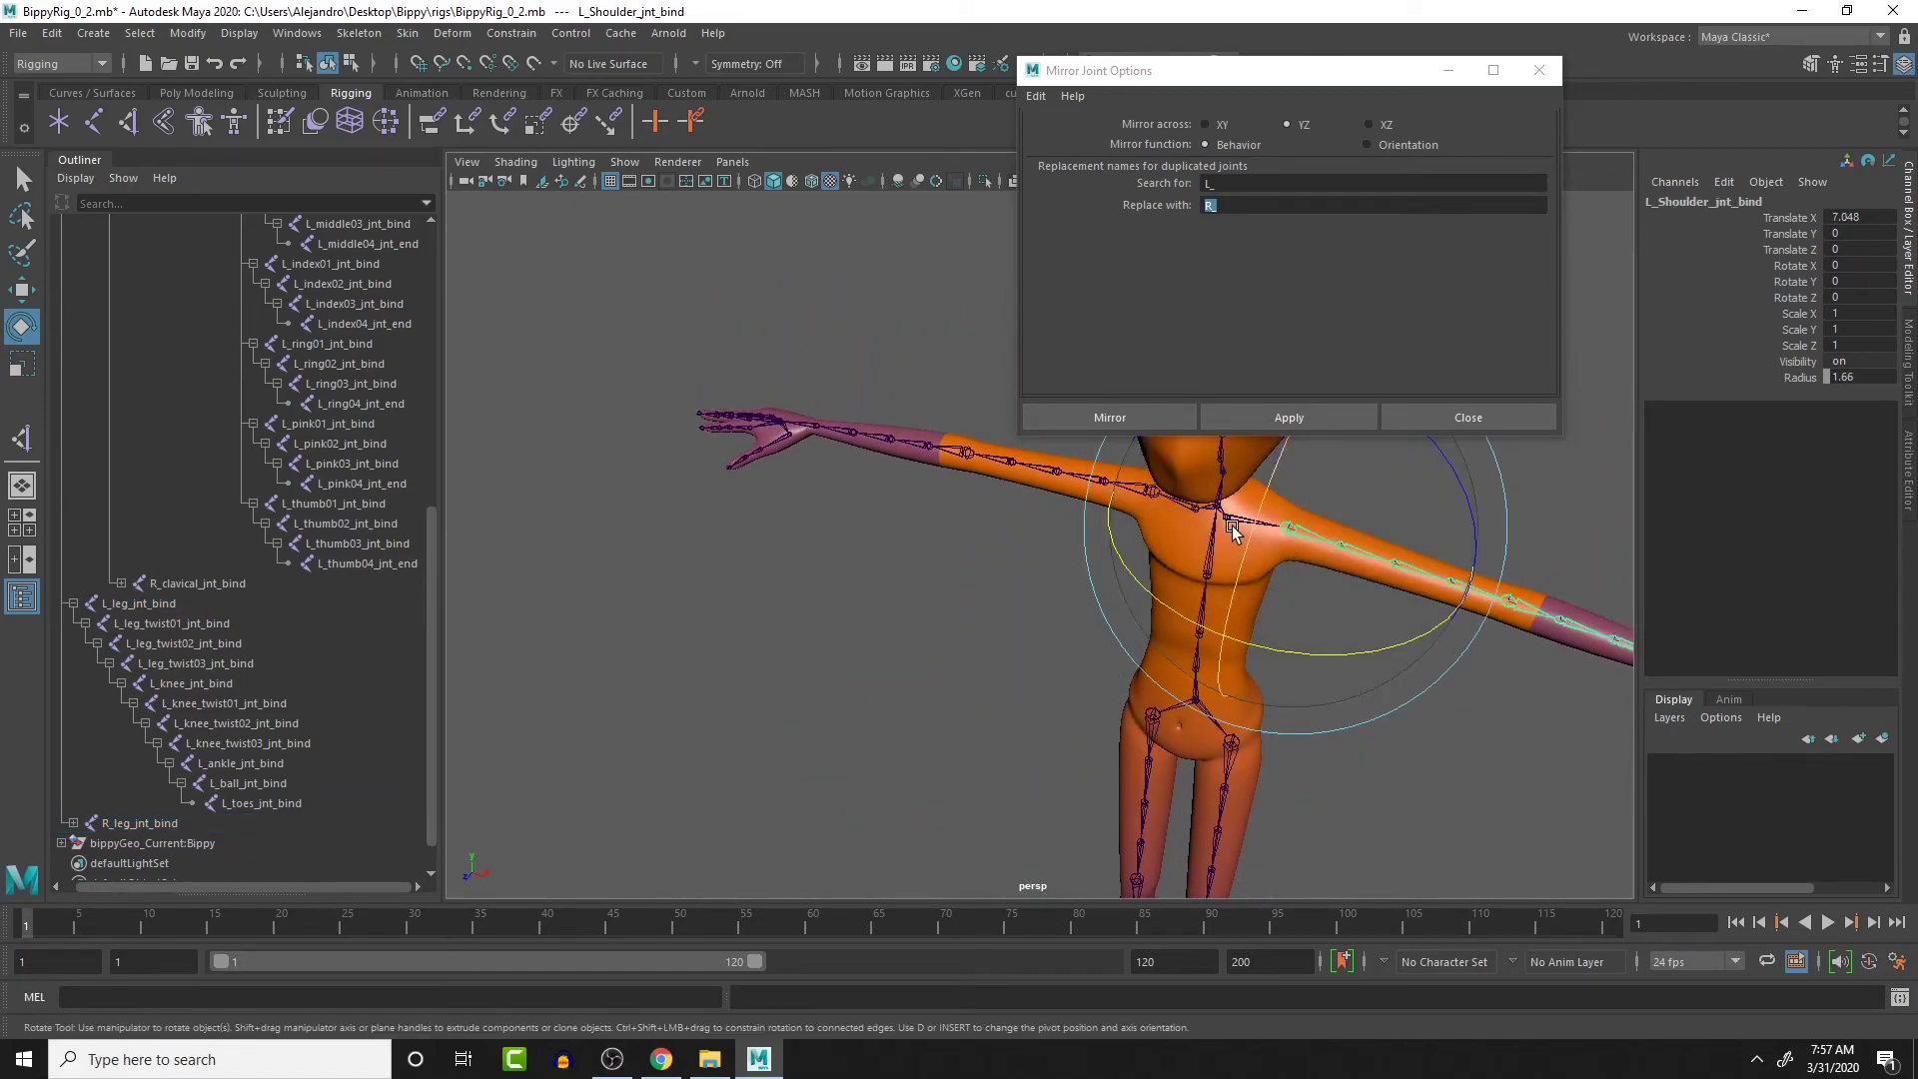
click(1149, 509)
drag(1173, 577, 1037, 636)
key(ctrl+z)
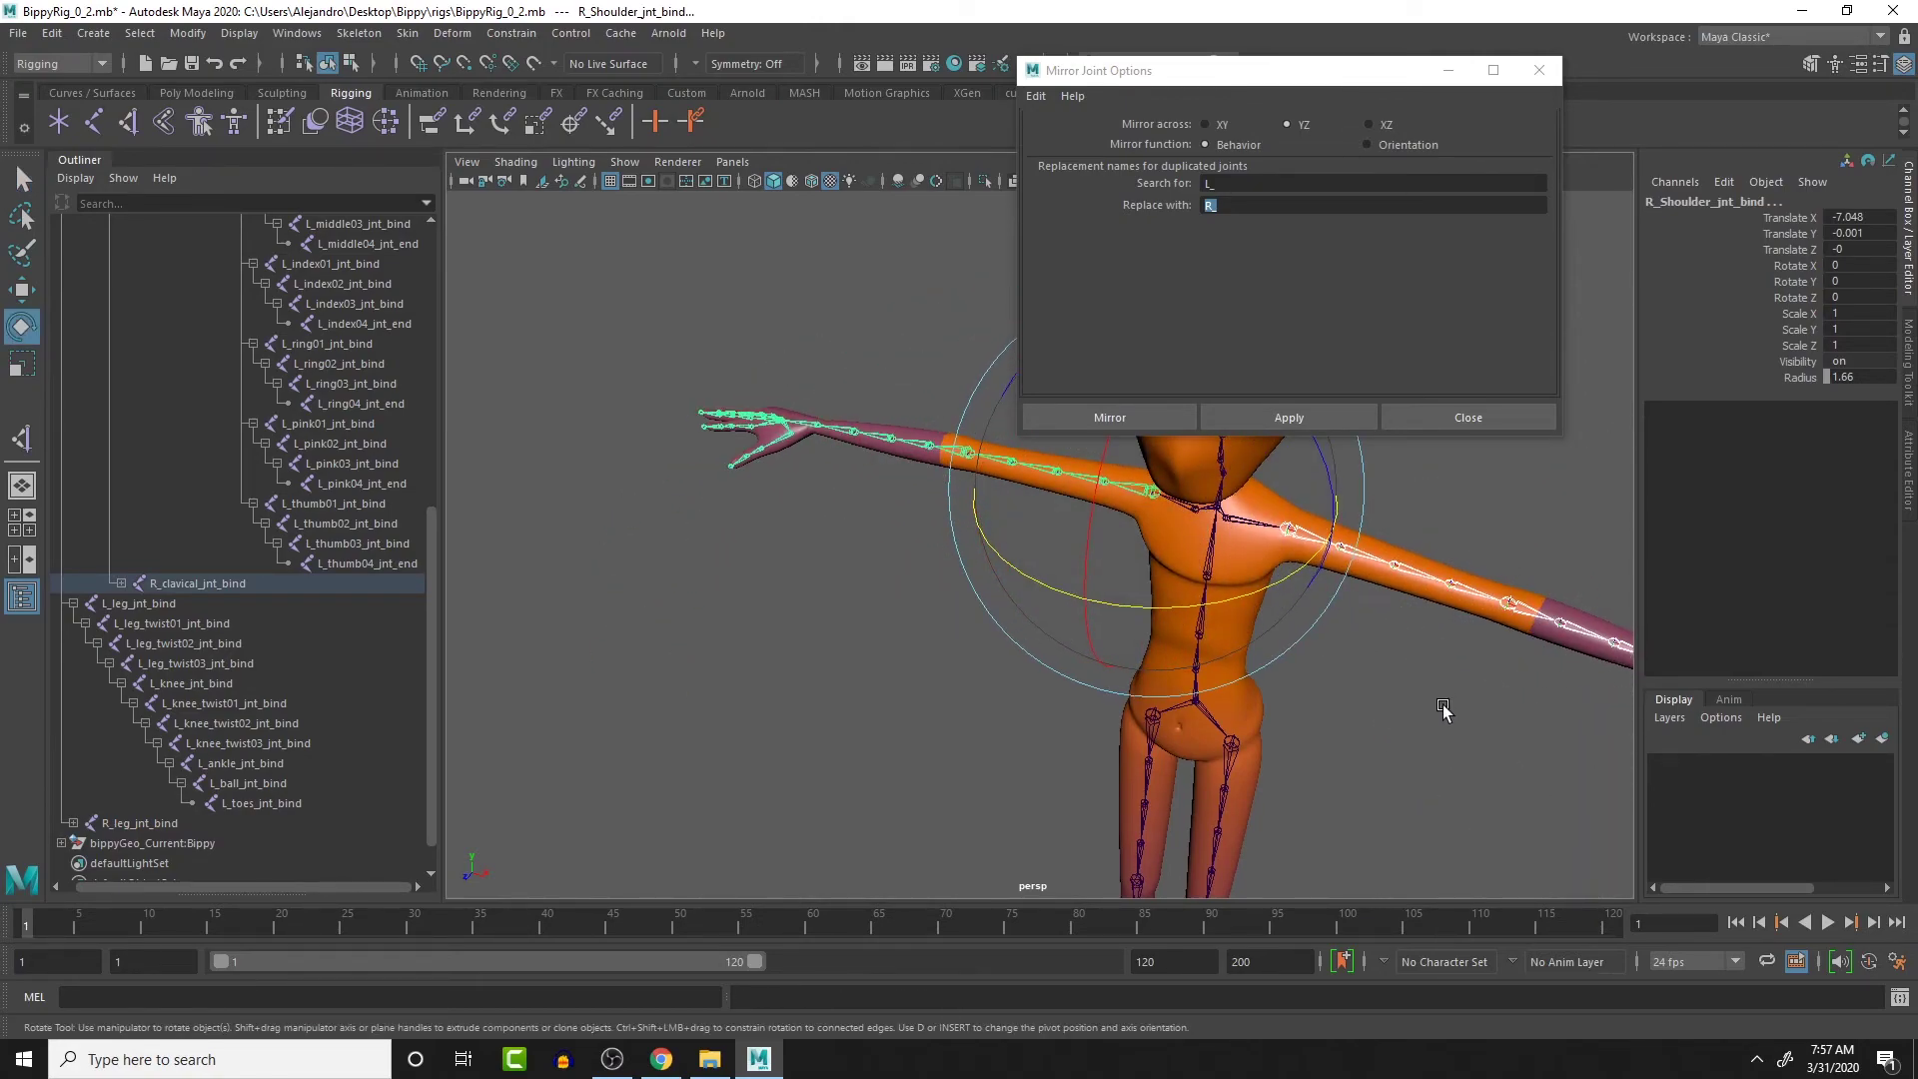
key(ctrl+z)
key(ctrl+z)
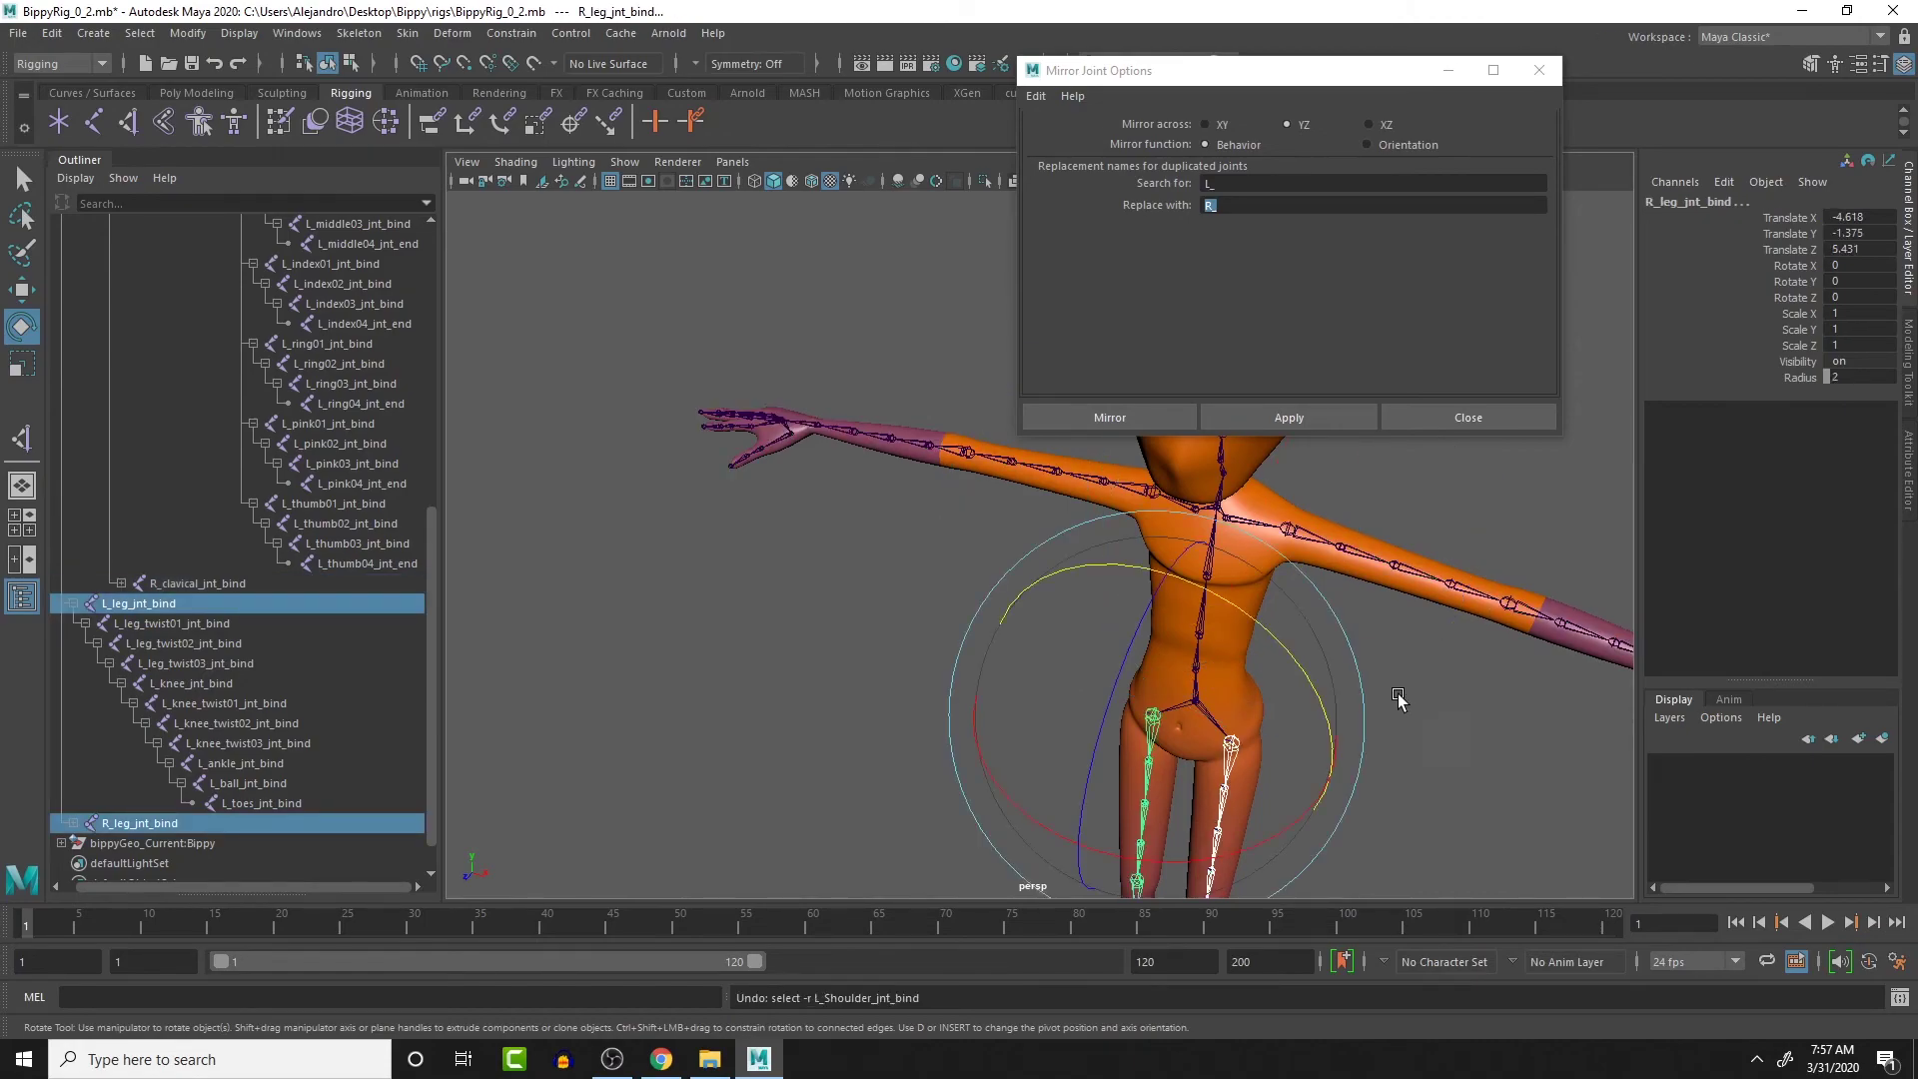
click(1414, 684)
alt+drag(1438, 683, 1406, 686)
scroll(1388, 698, down, 5)
alt+drag(1290, 684, 1149, 620)
scroll(1339, 653, down, 5)
alt+middle_drag(1148, 623, 1083, 478)
scroll(1040, 663, up, 5)
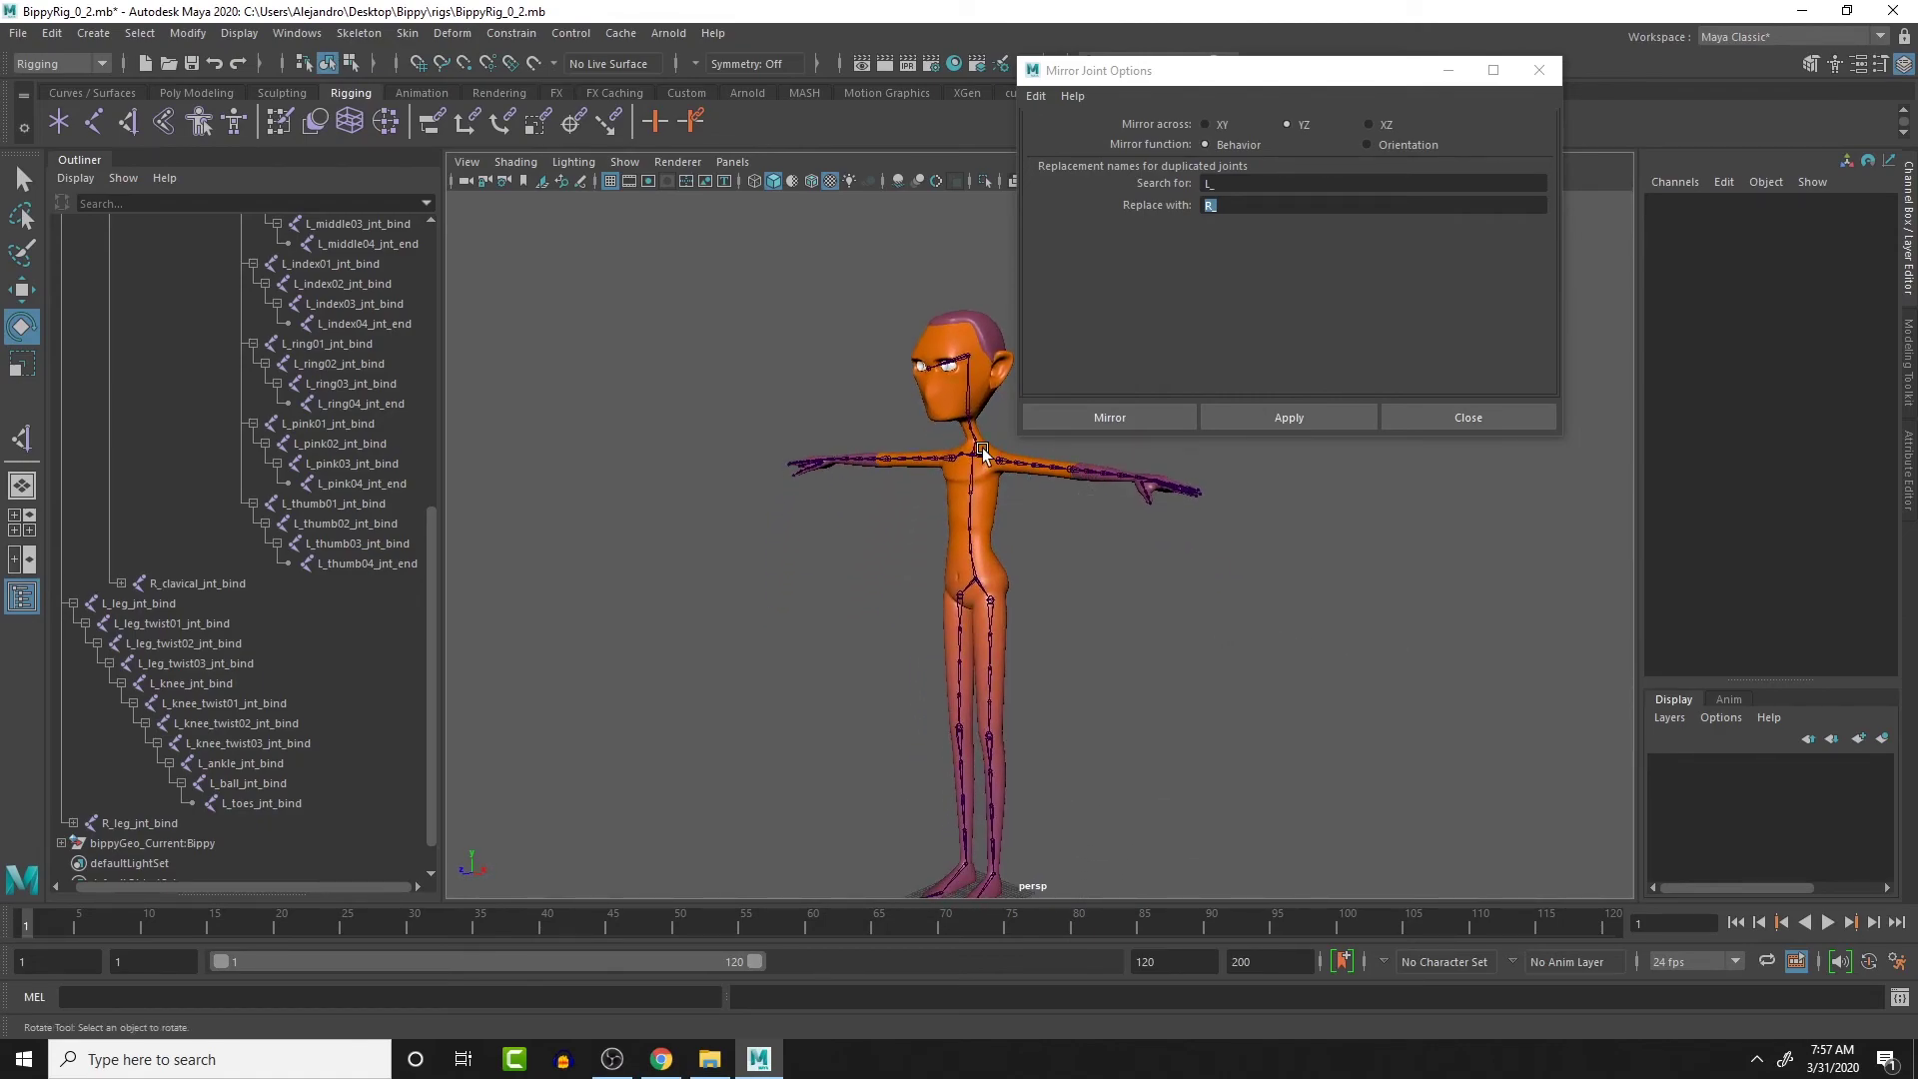
Save the scene as BippyRig_0_3.mb in the rigs folder and close the Mirror Joint Options
click(20, 34)
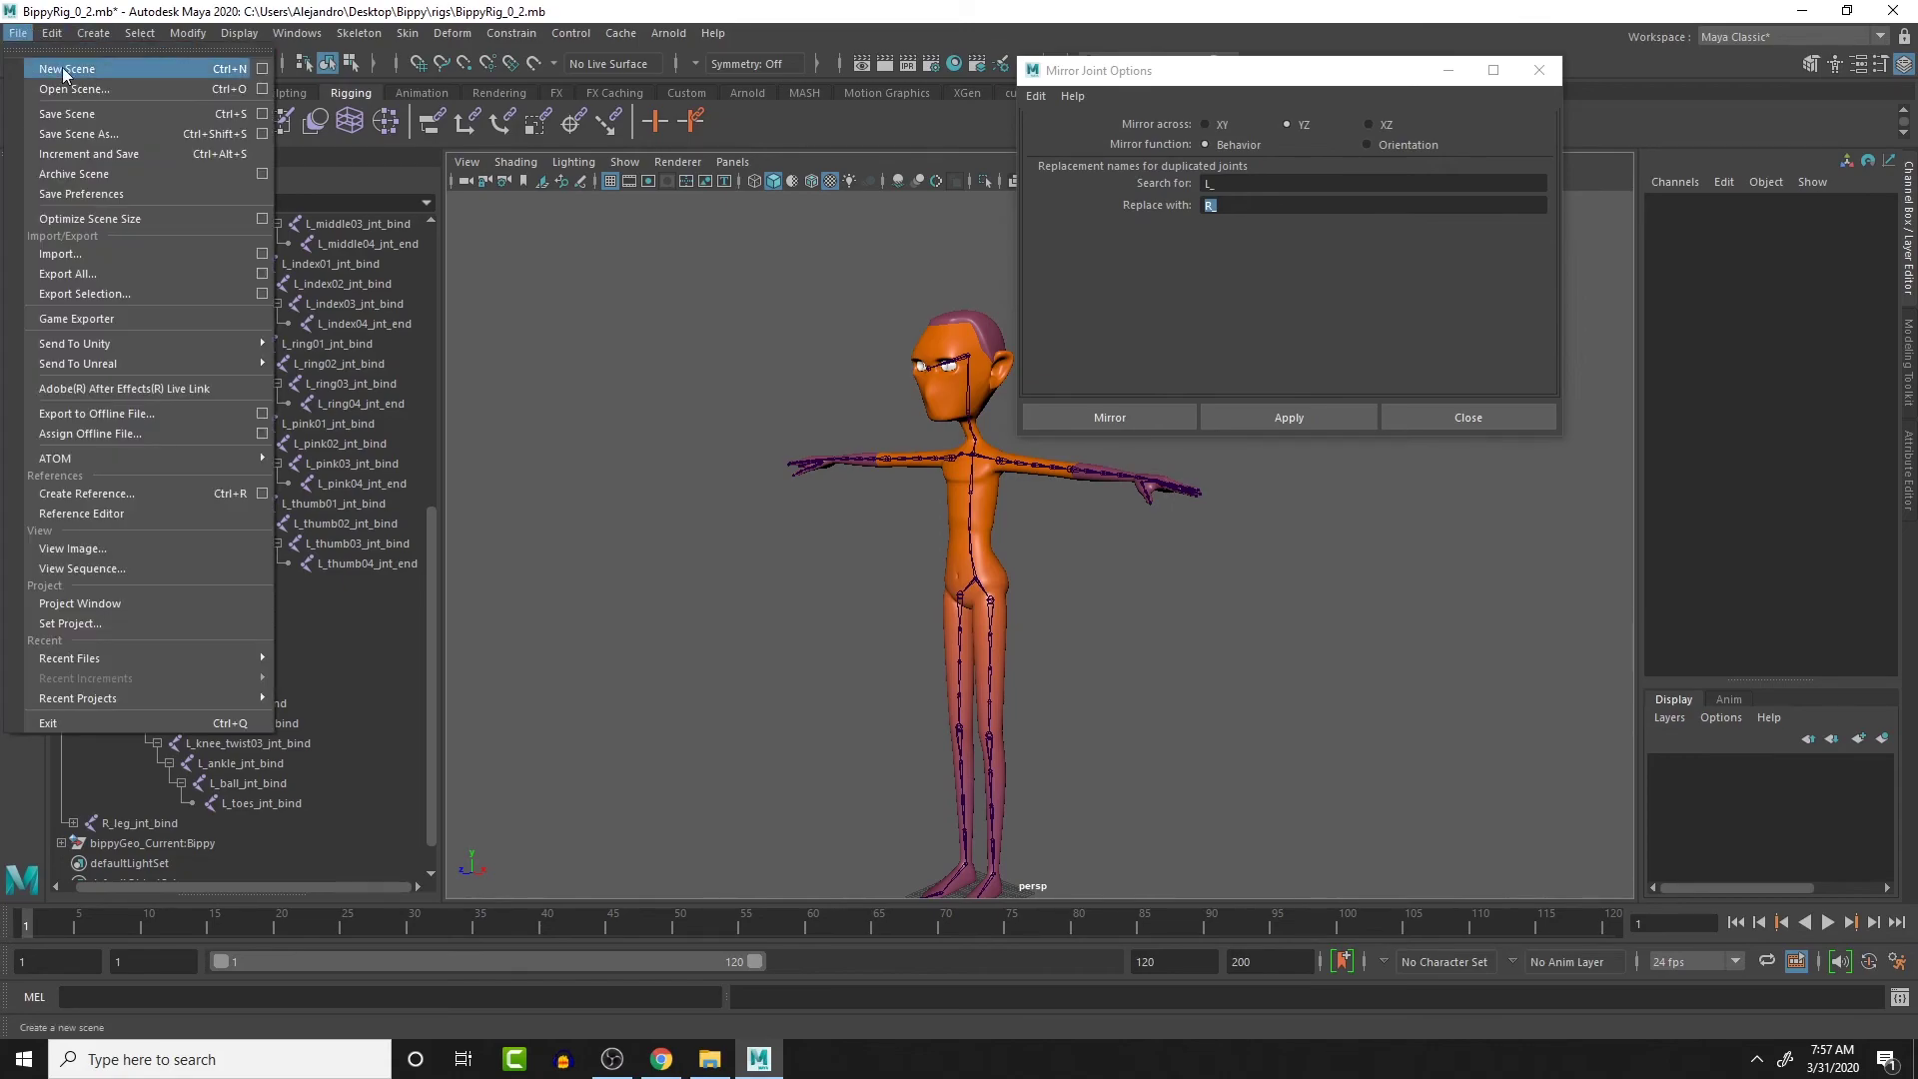
click(90, 134)
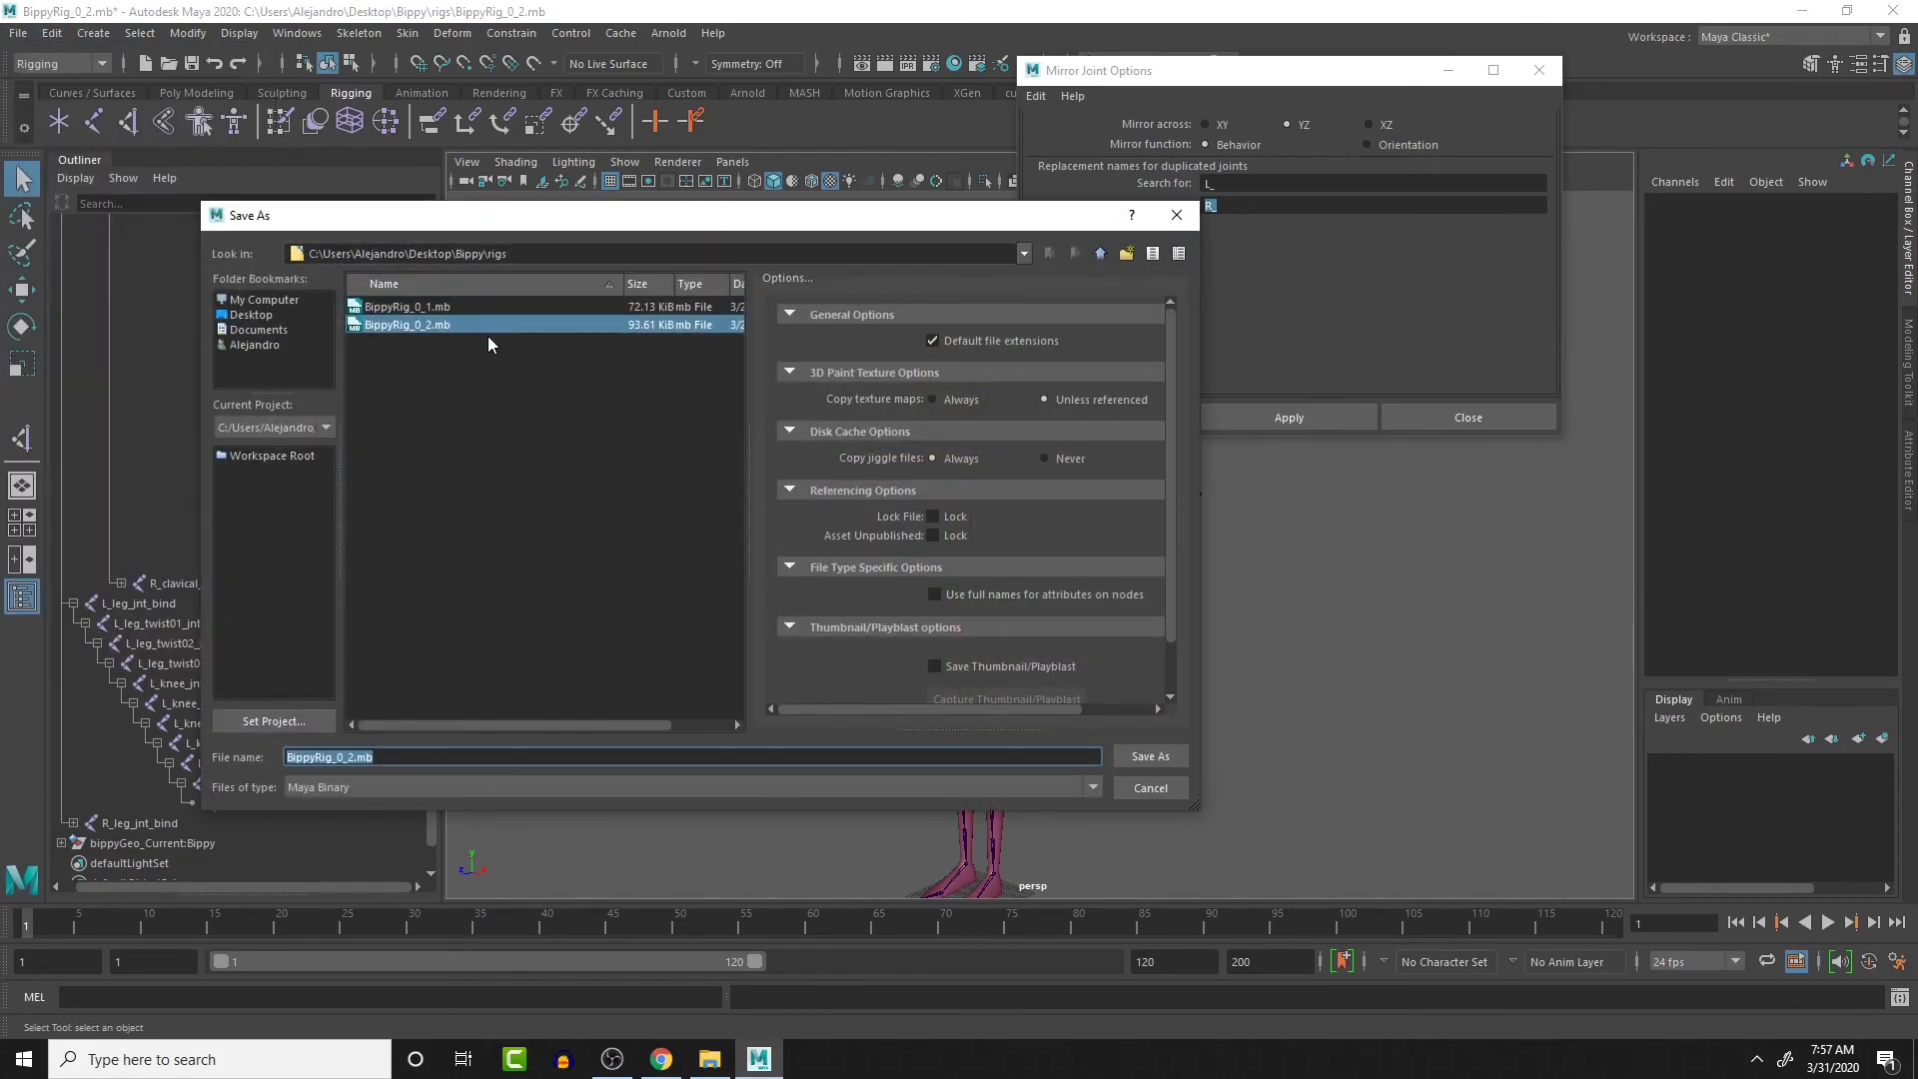
click(477, 326)
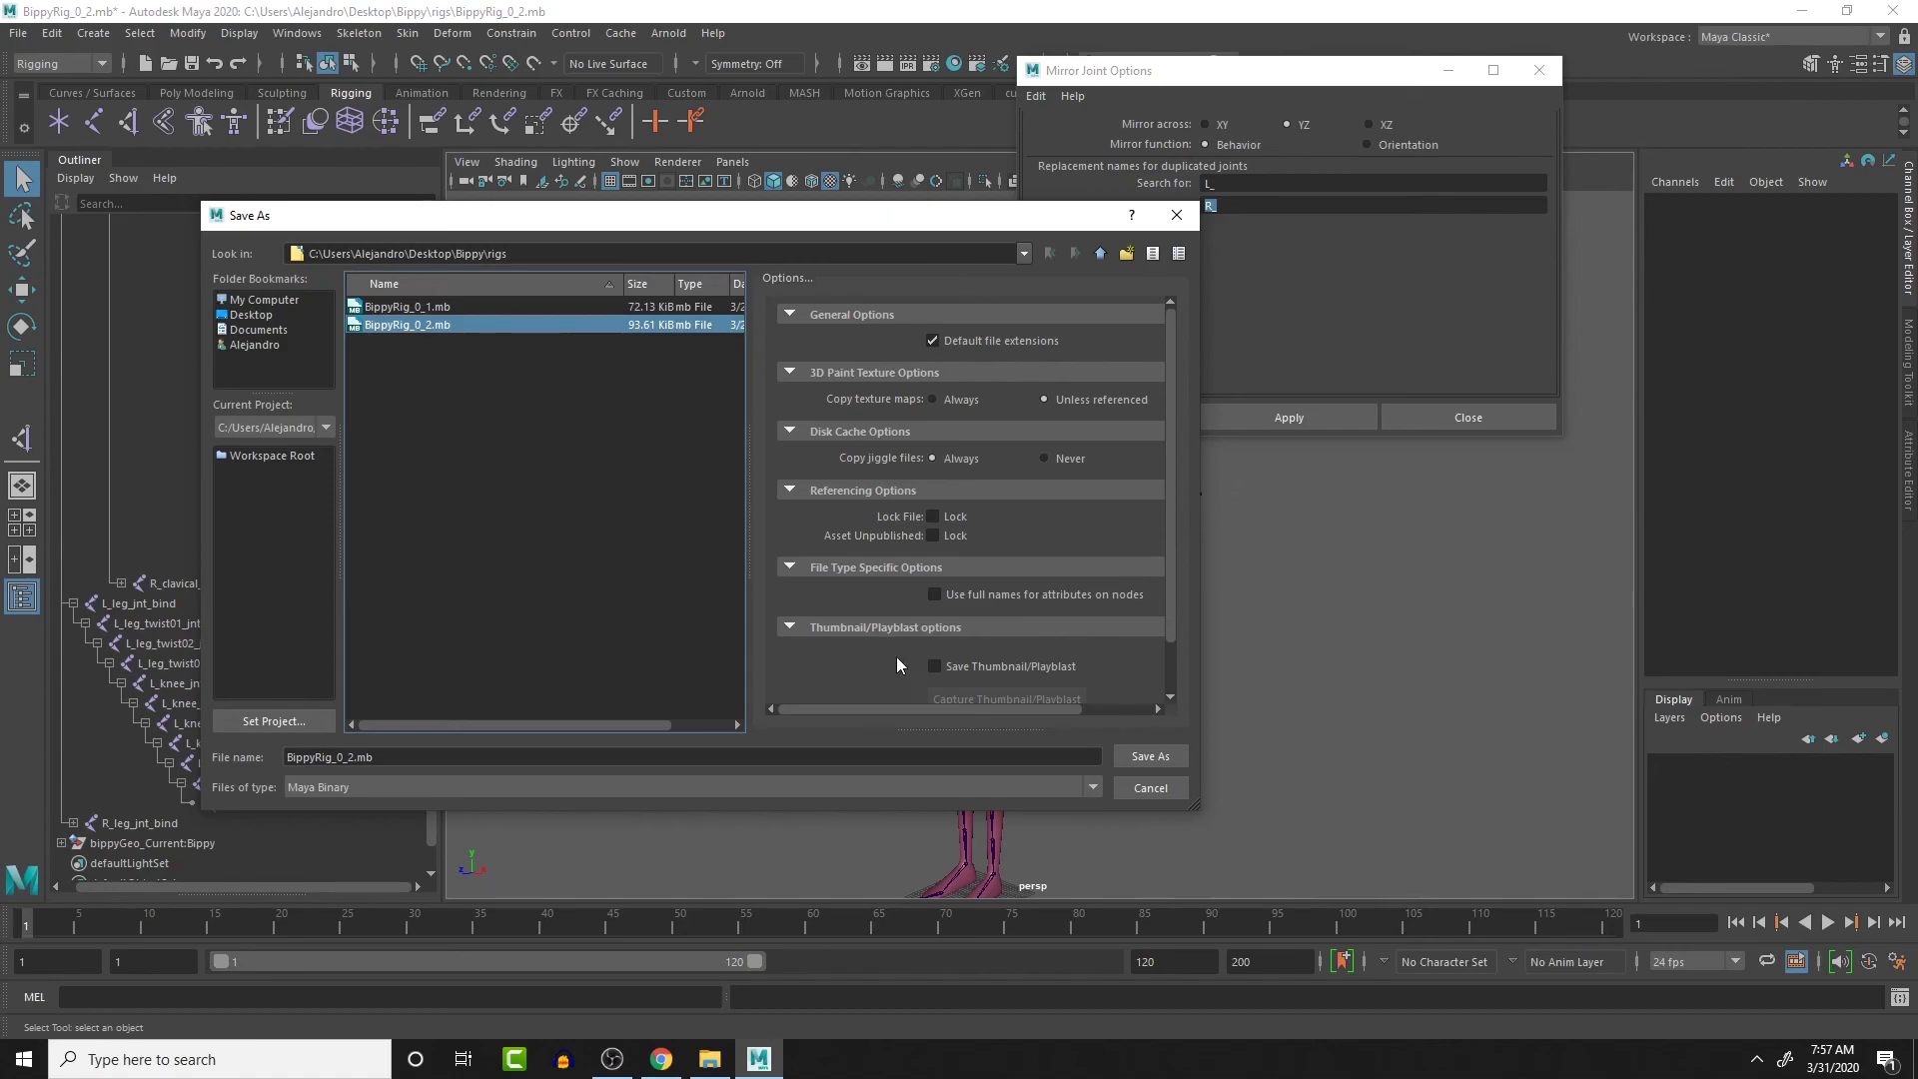
click(349, 757)
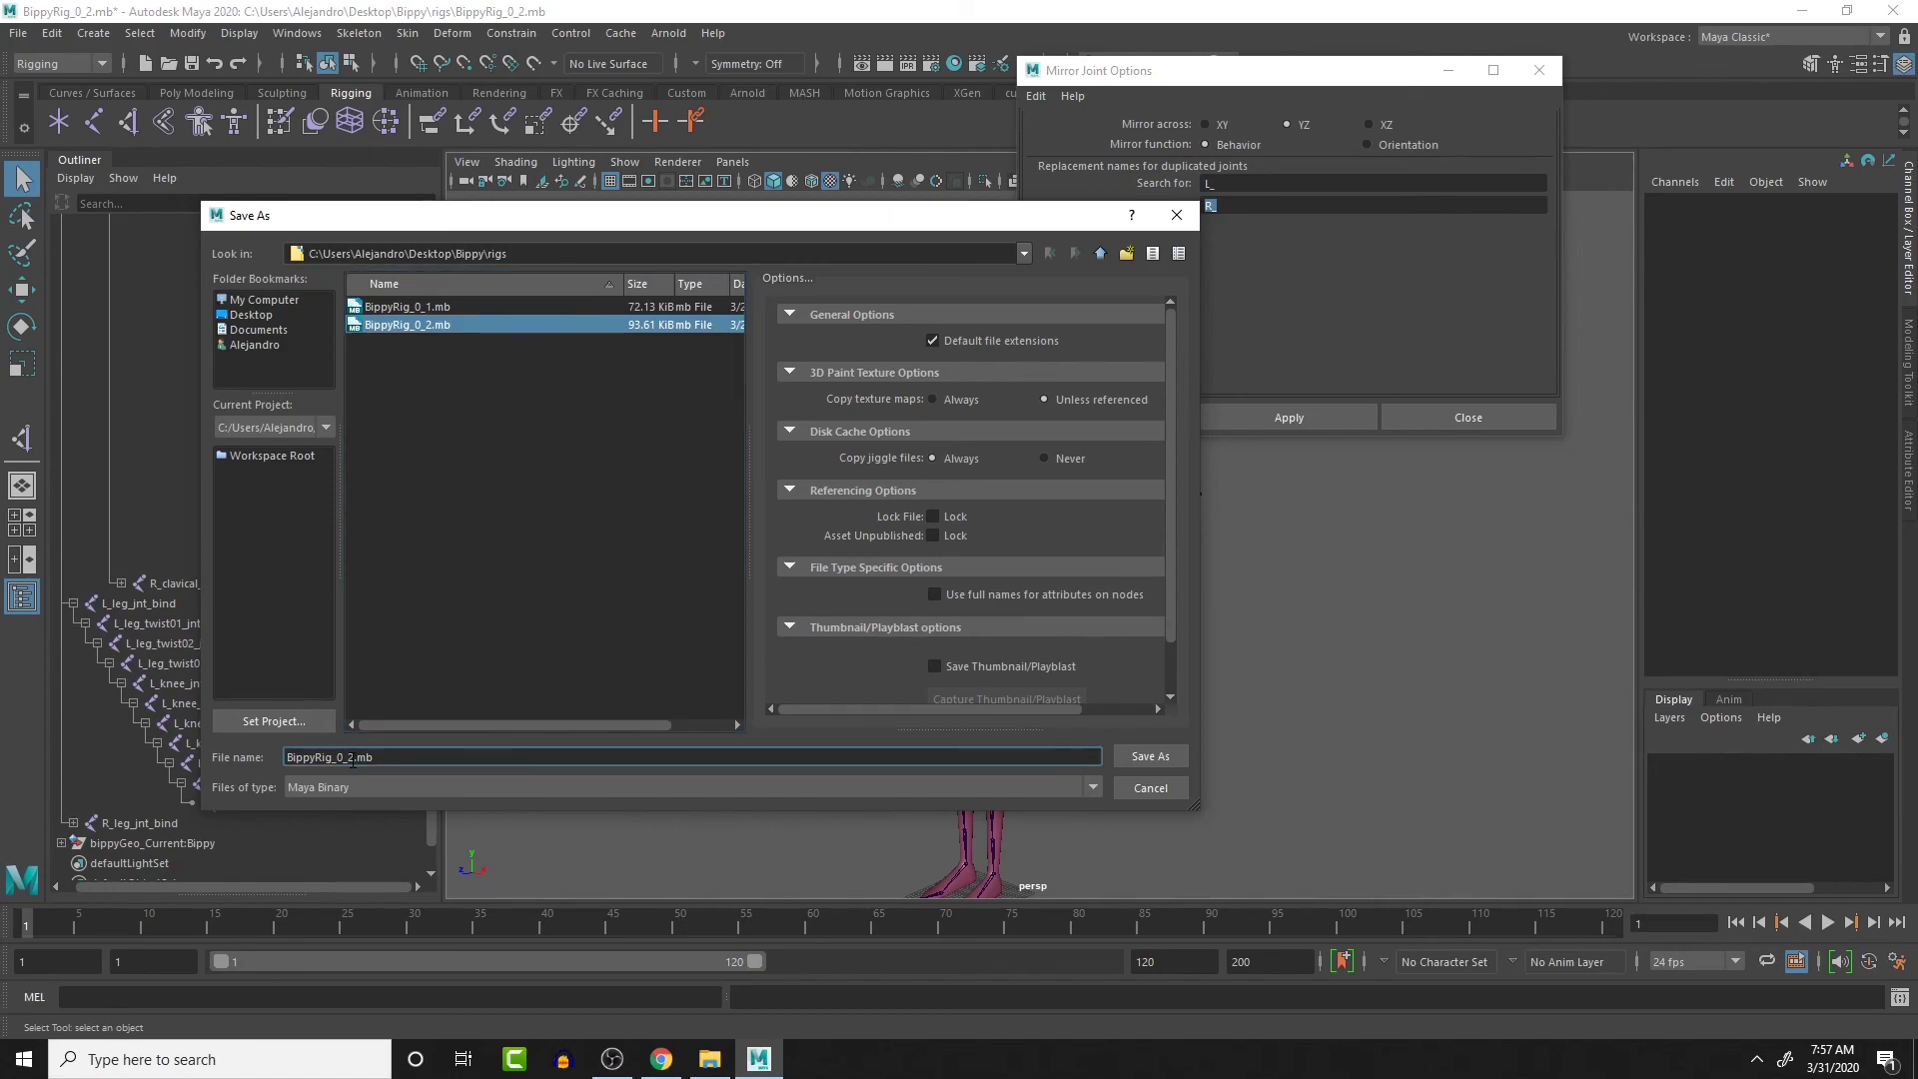
key(BackSpace)
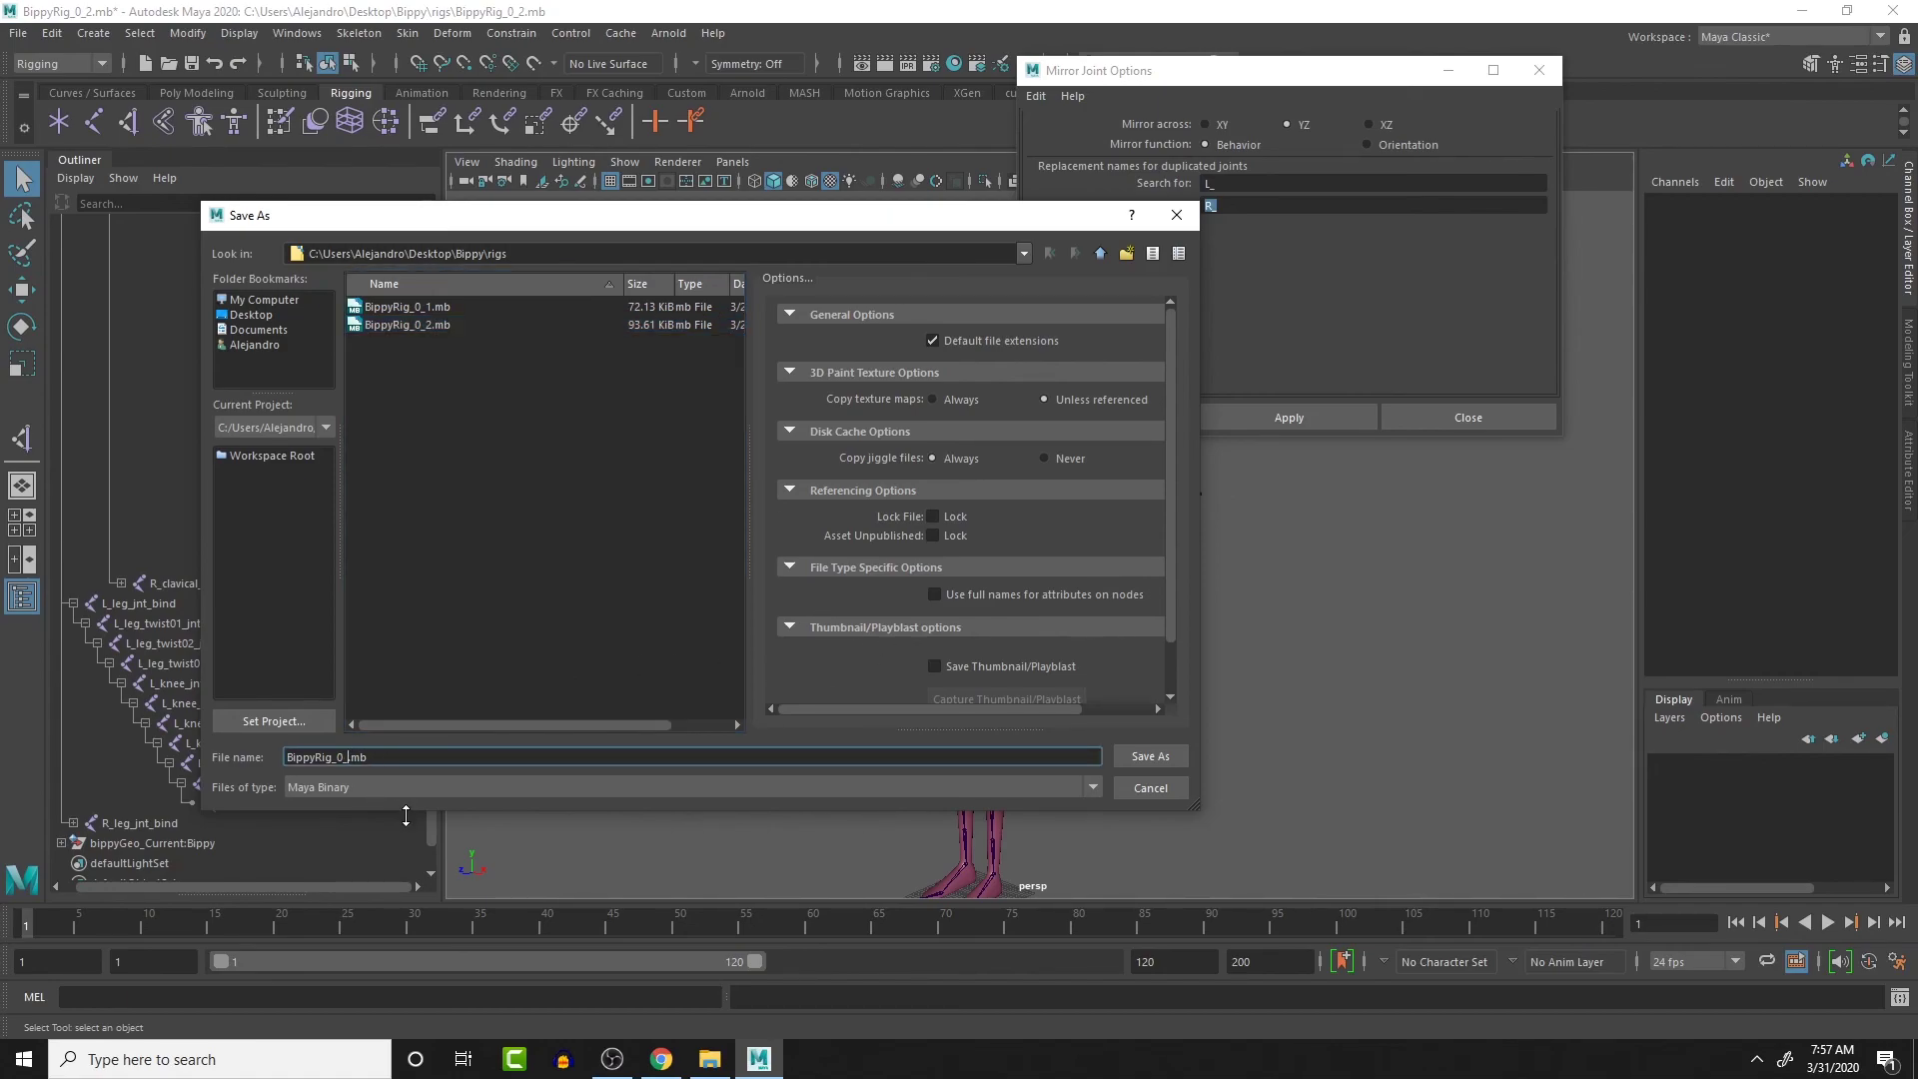
text(3)
click(1149, 756)
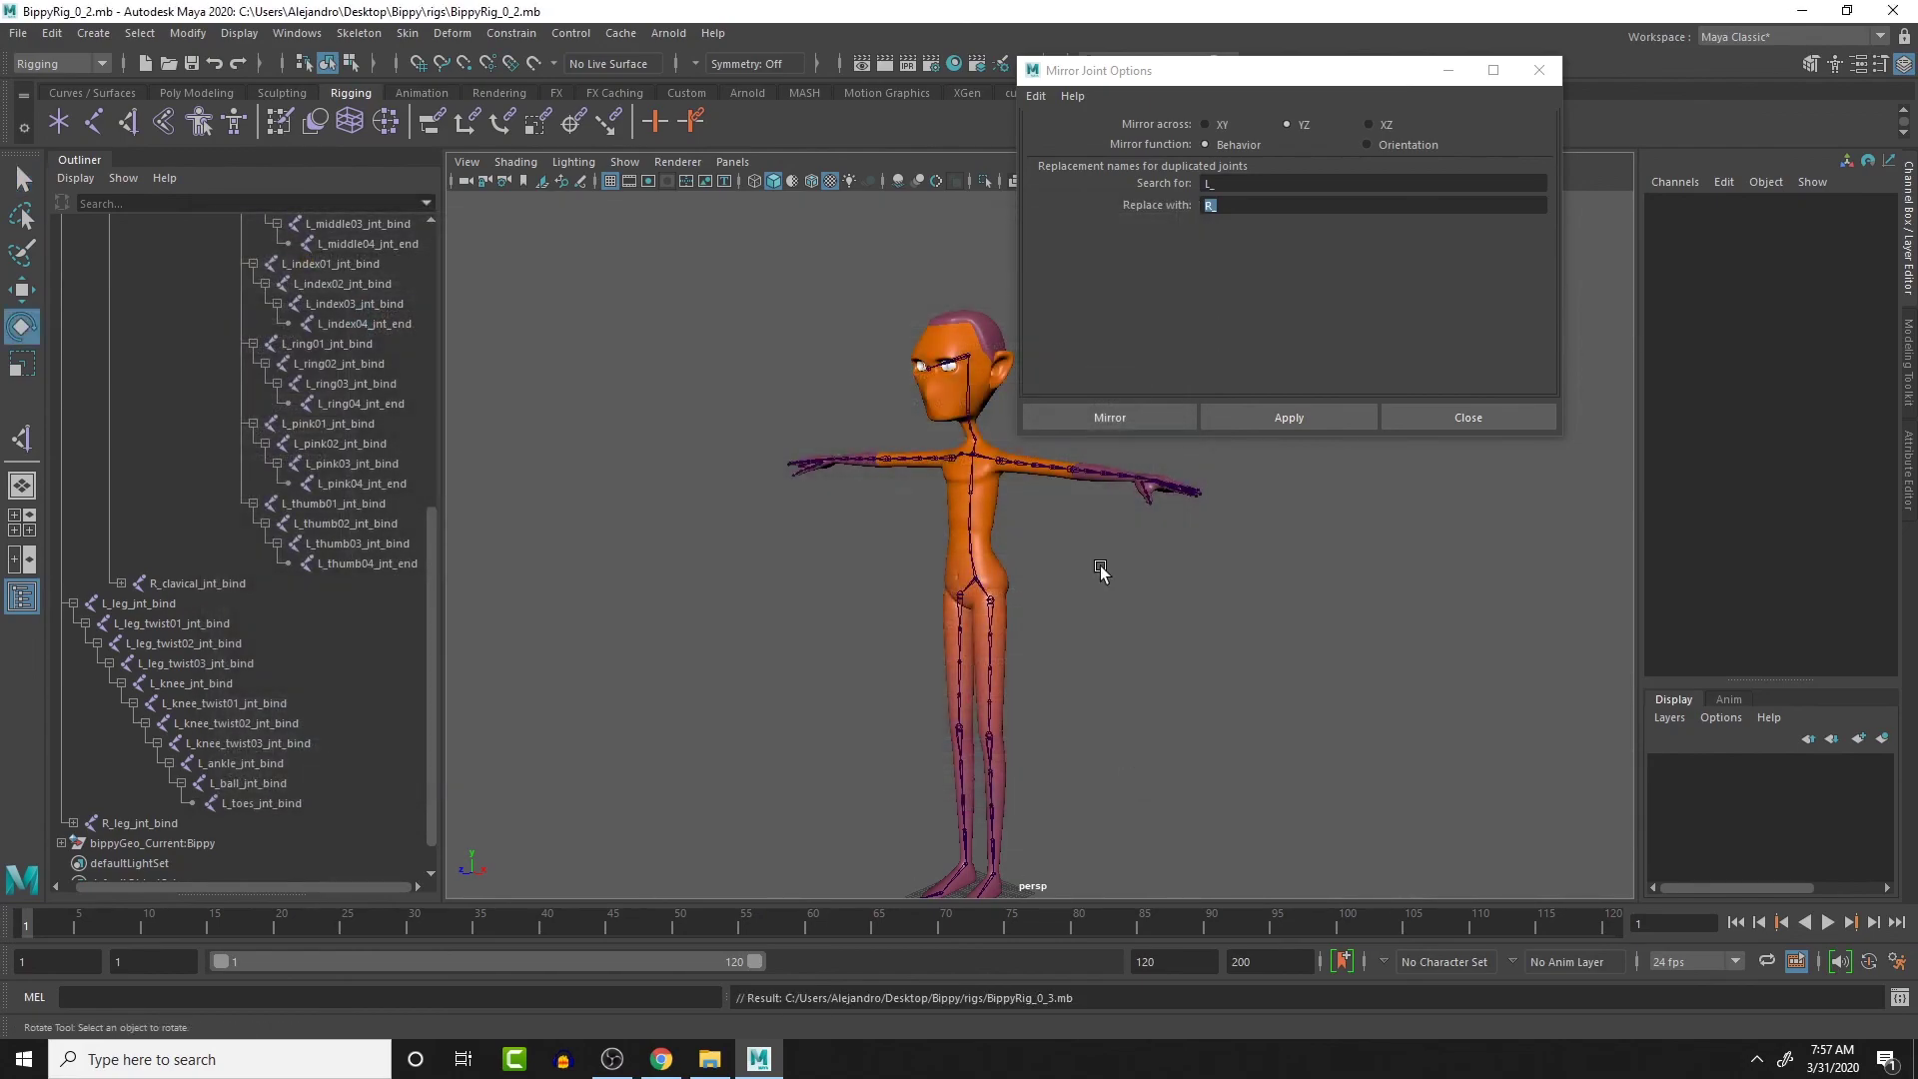
alt+drag(1100, 570, 1046, 577)
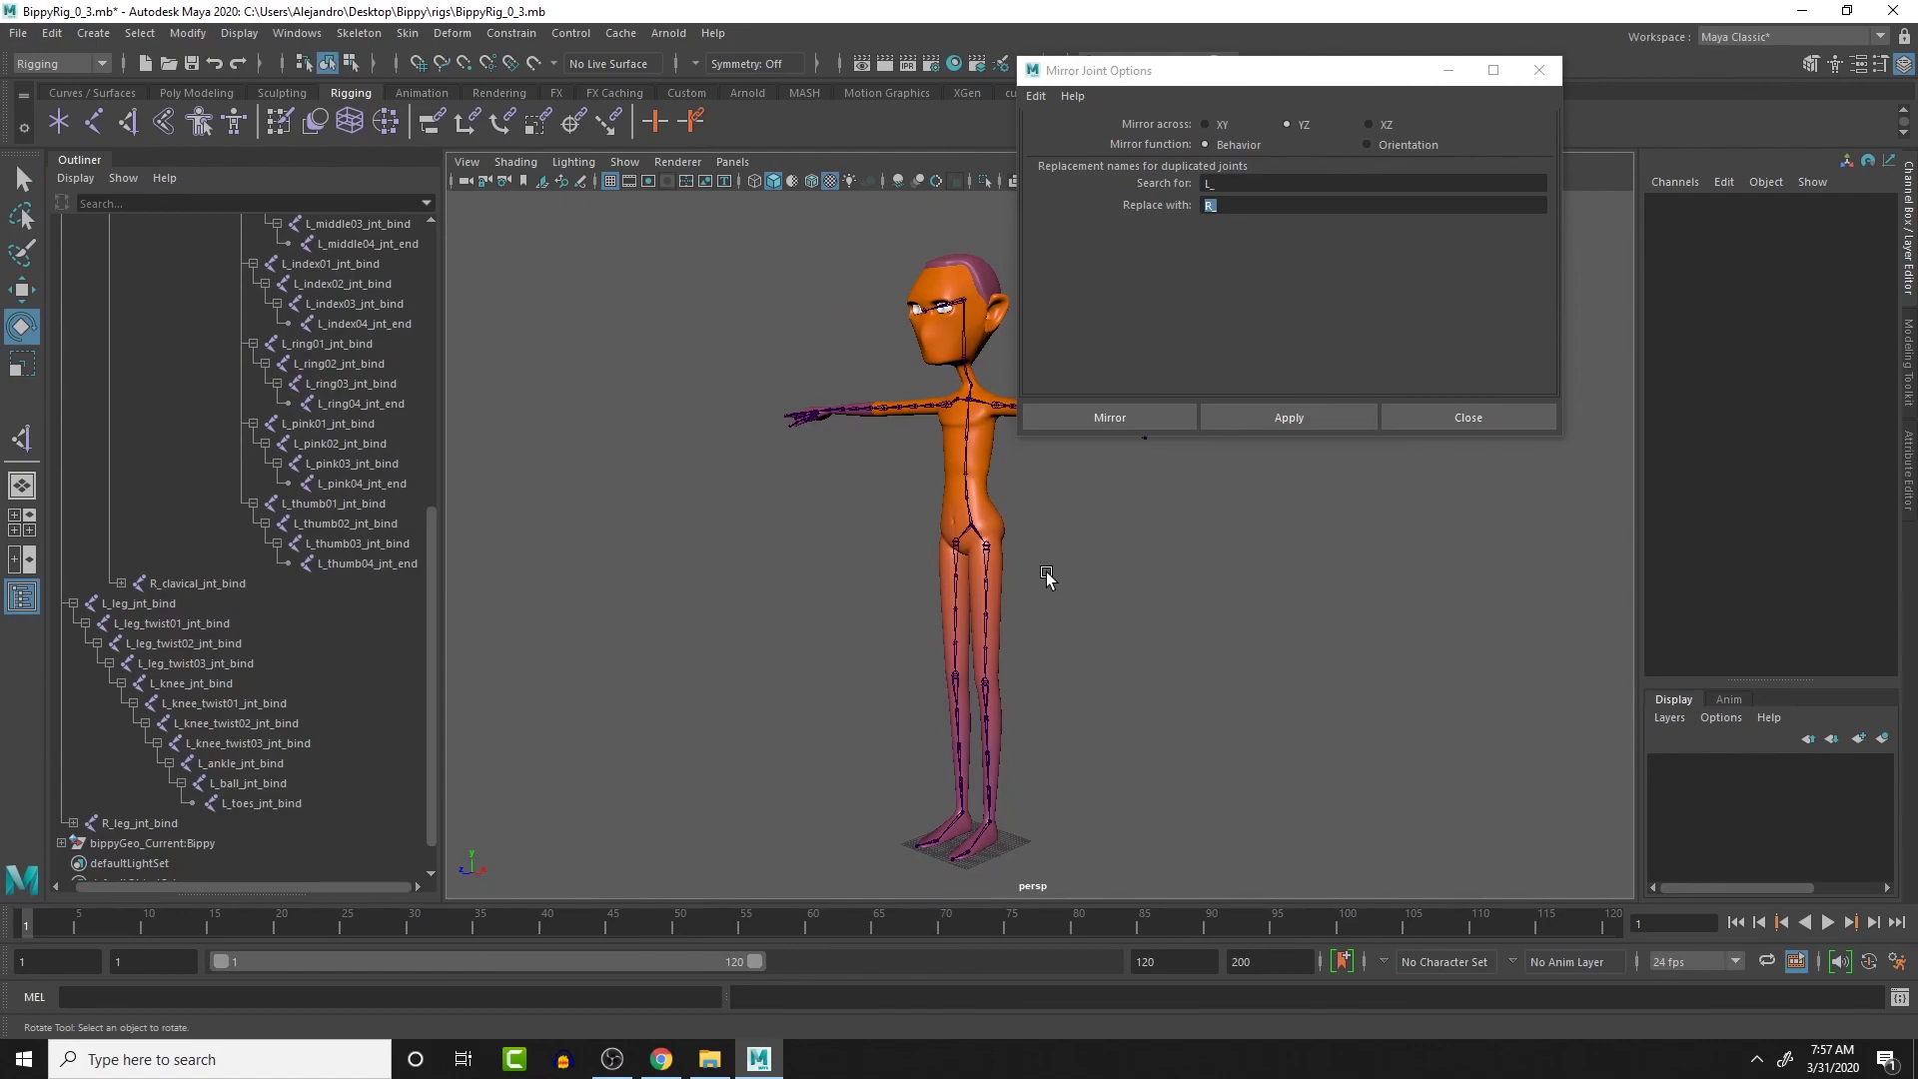
click(1469, 411)
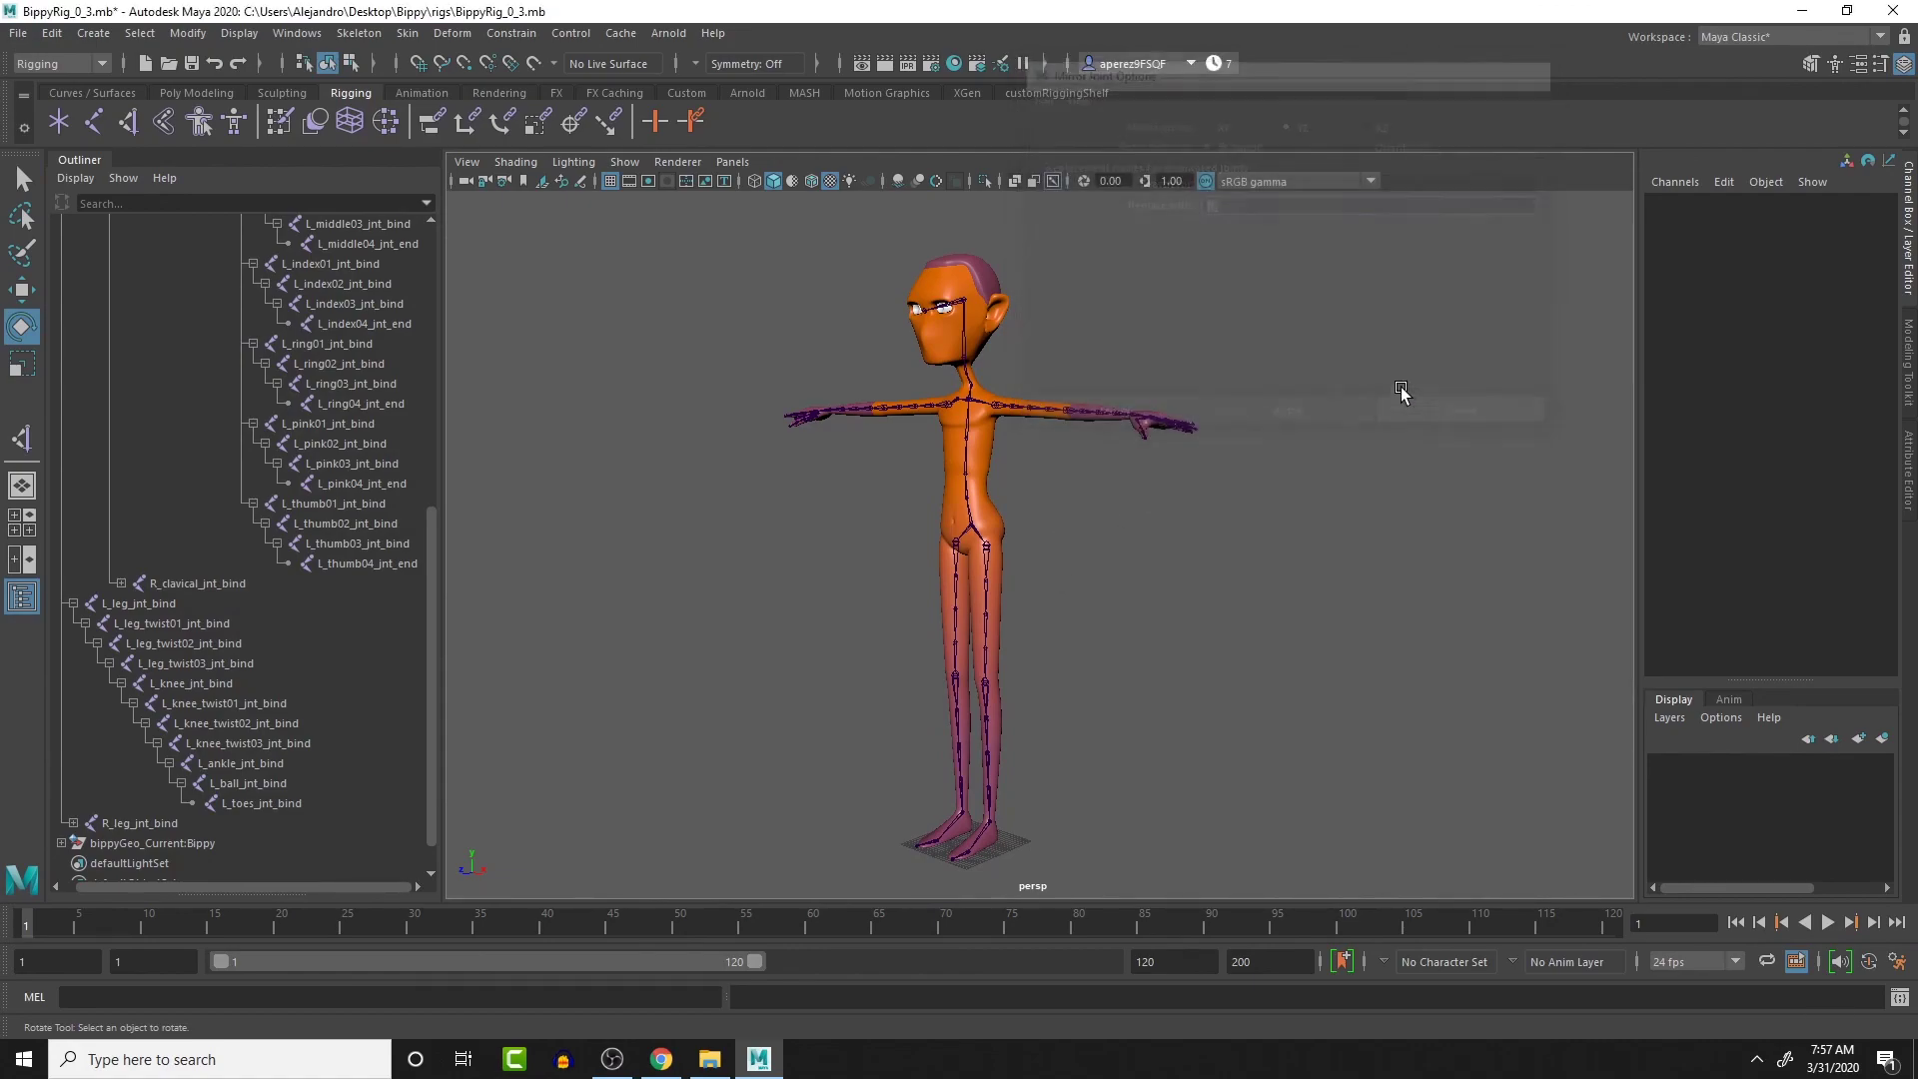